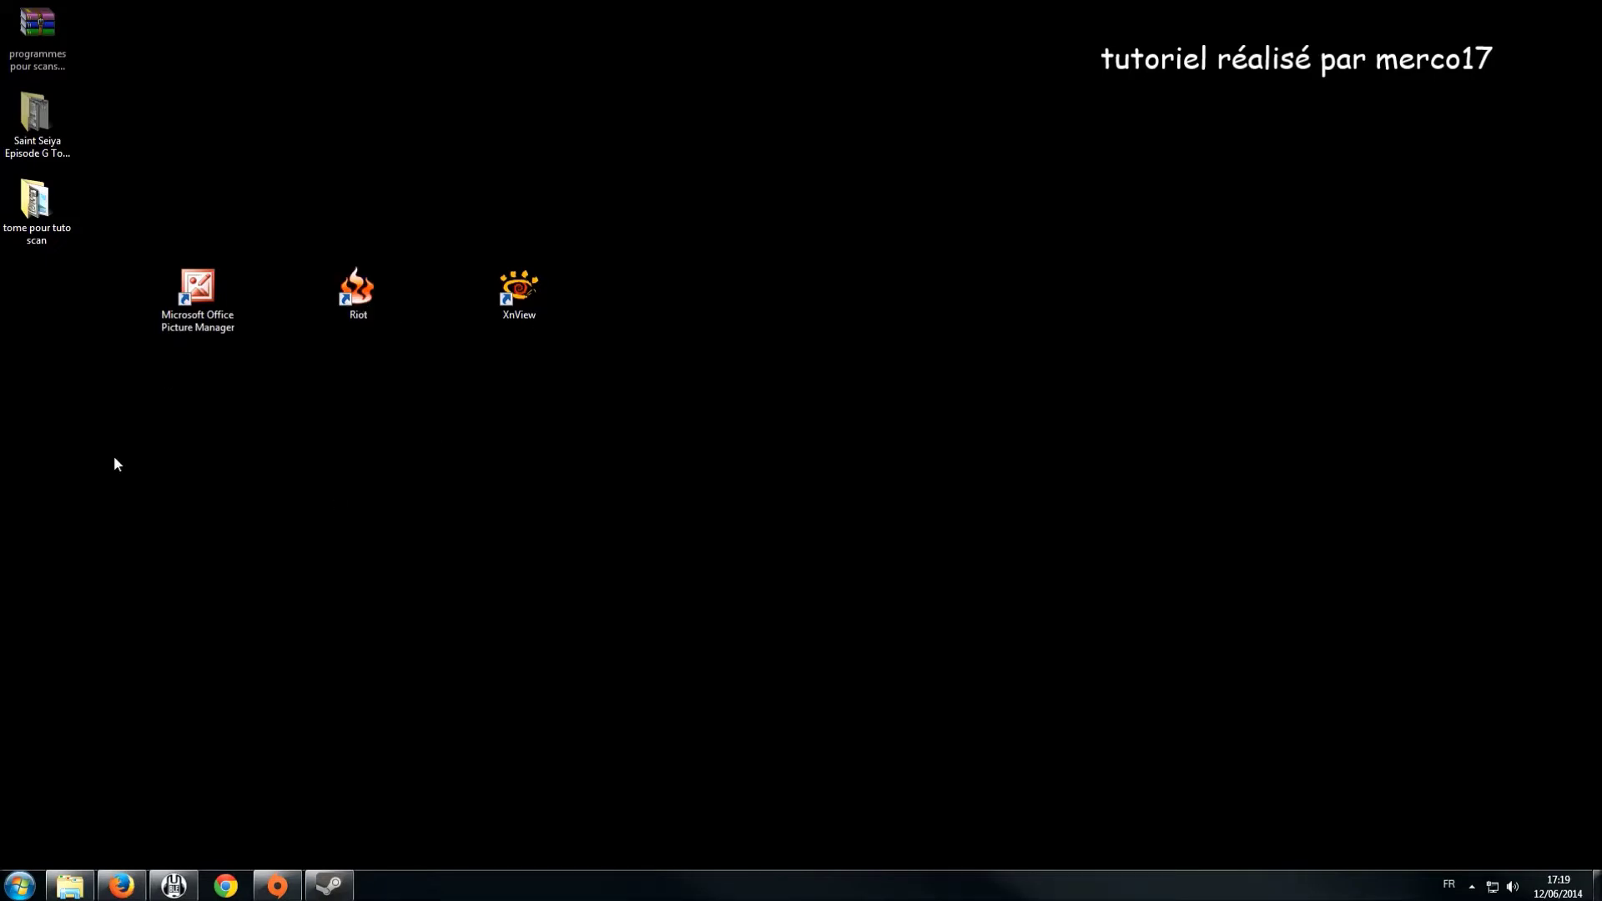
# - Look through the Saint Seiya Episode G Tome 19 and tome pour tuto scan folders on the desktop, closing each one
pyautogui.doubleClick(66, 140)
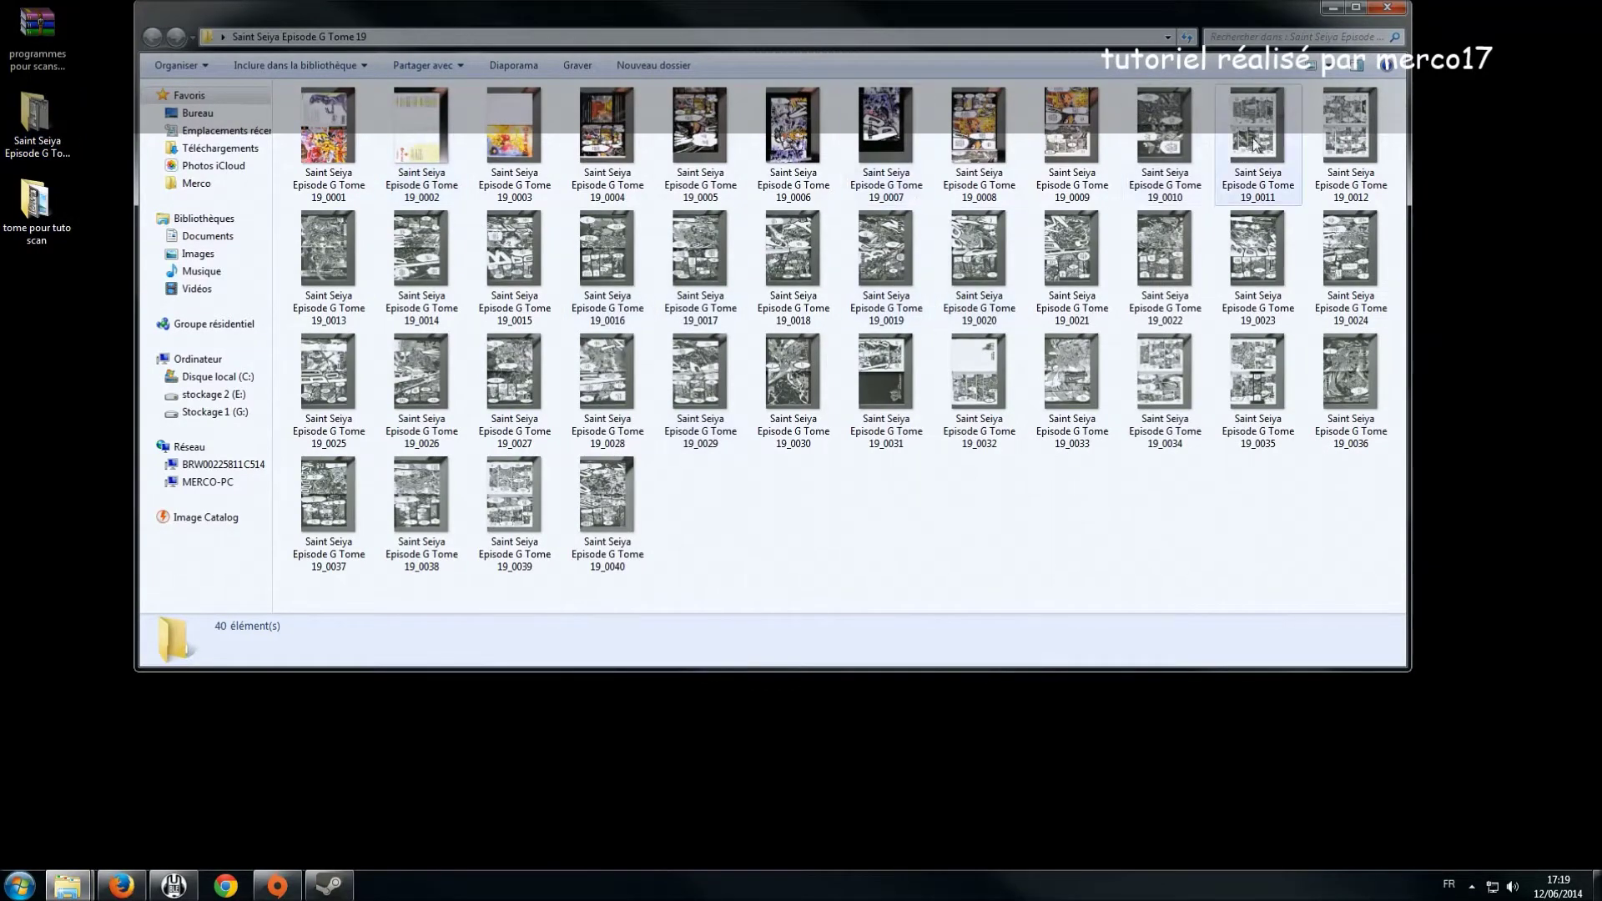
pyautogui.click(1387, 7)
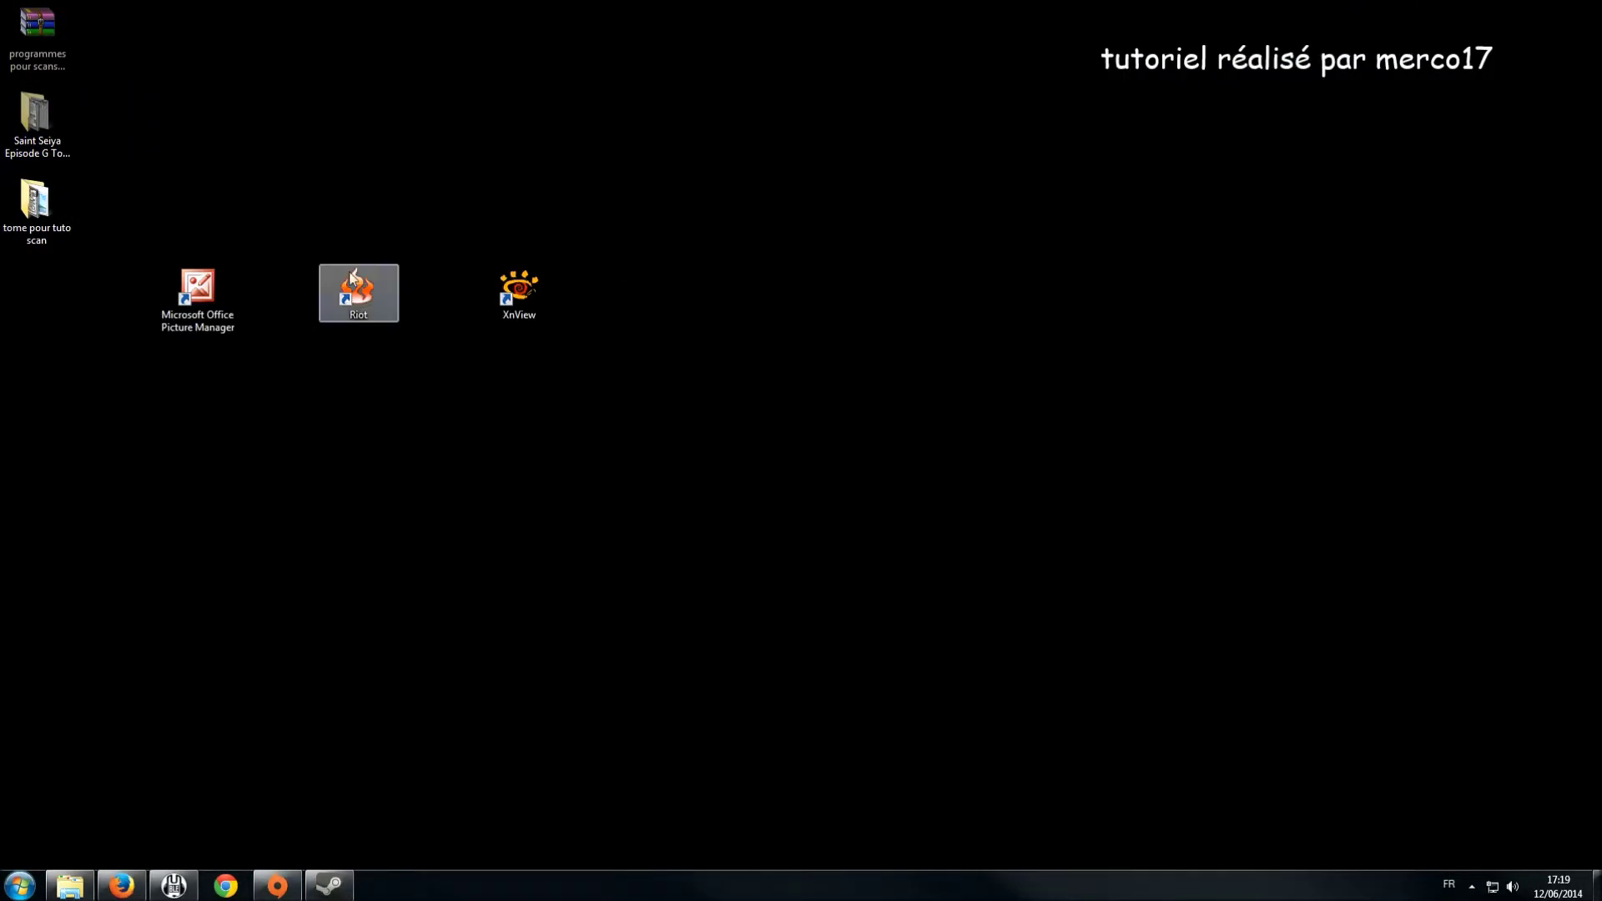
pyautogui.doubleClick(47, 229)
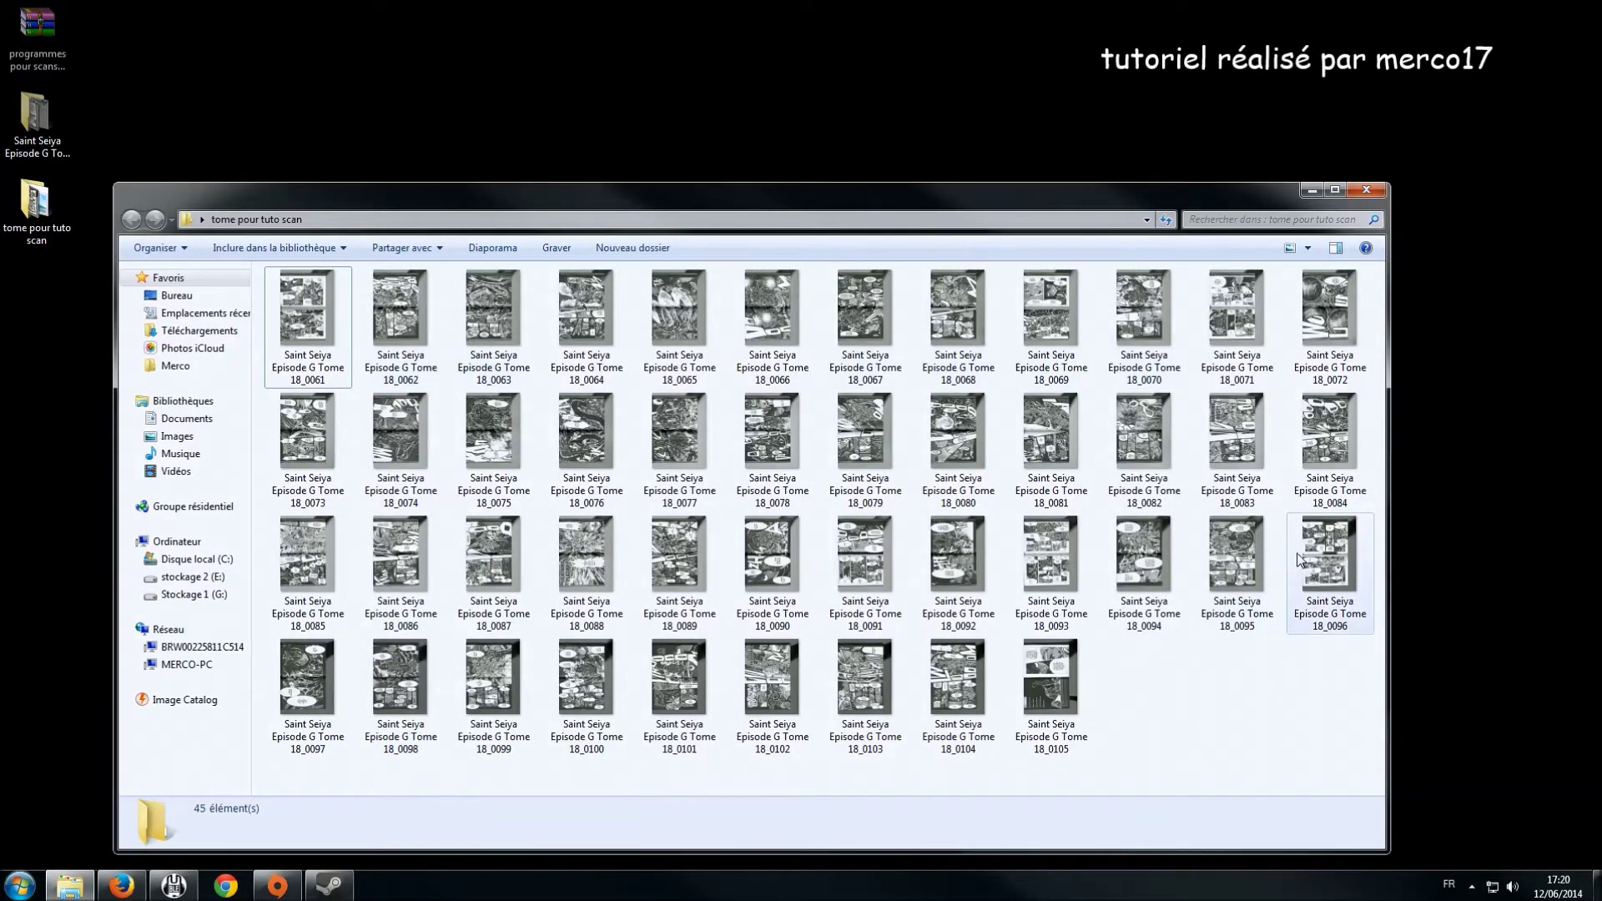
pyautogui.click(1365, 192)
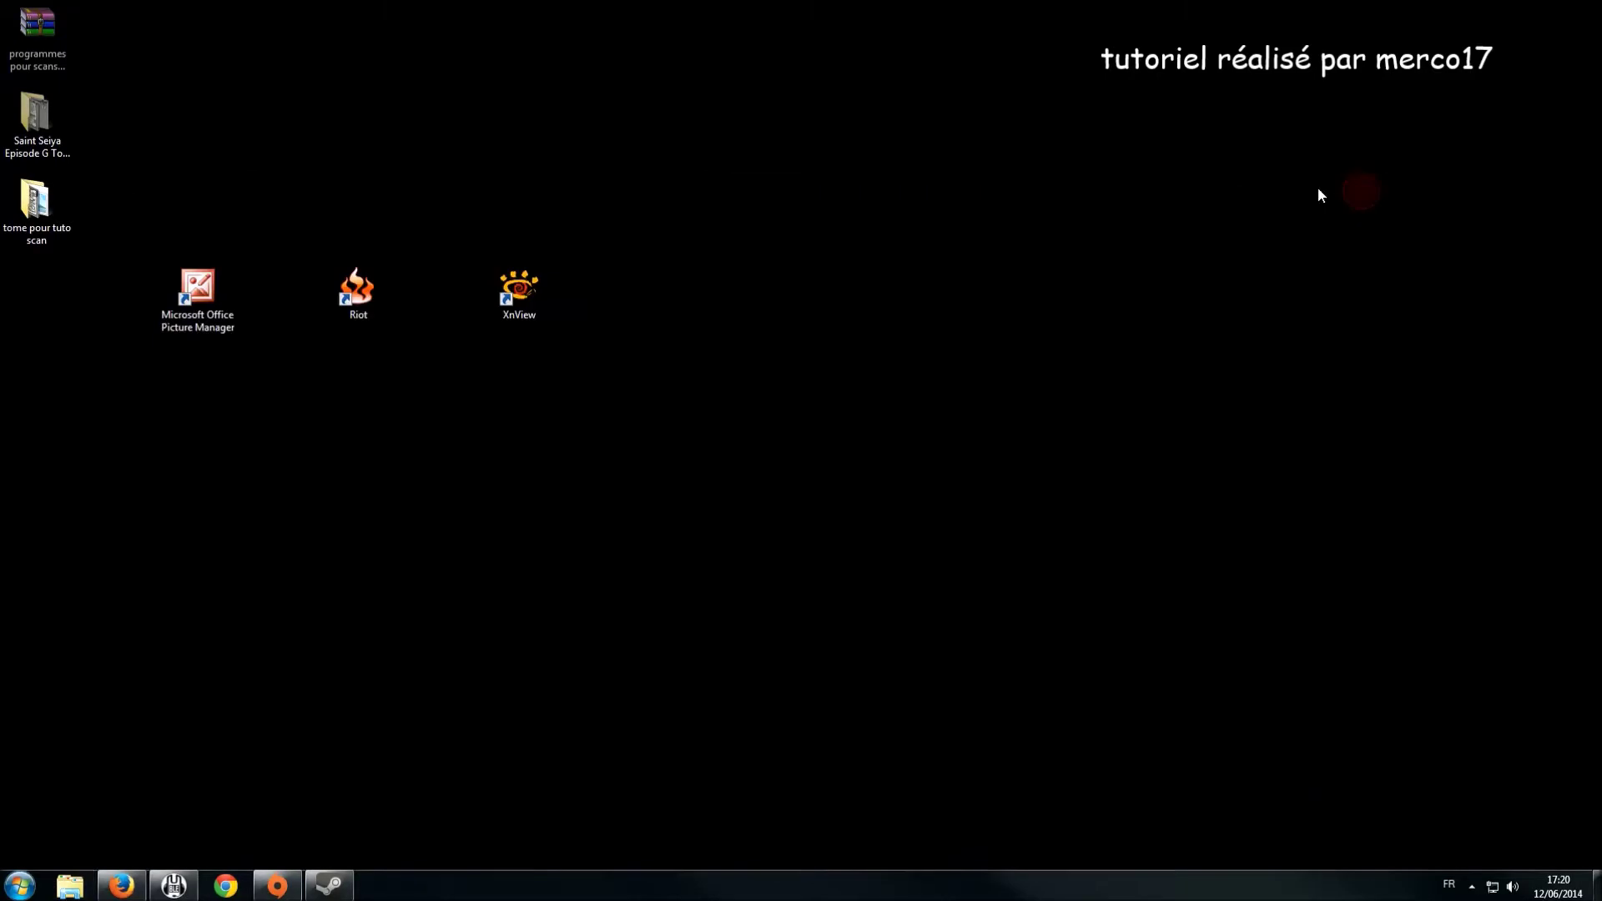
pyautogui.click(40, 42)
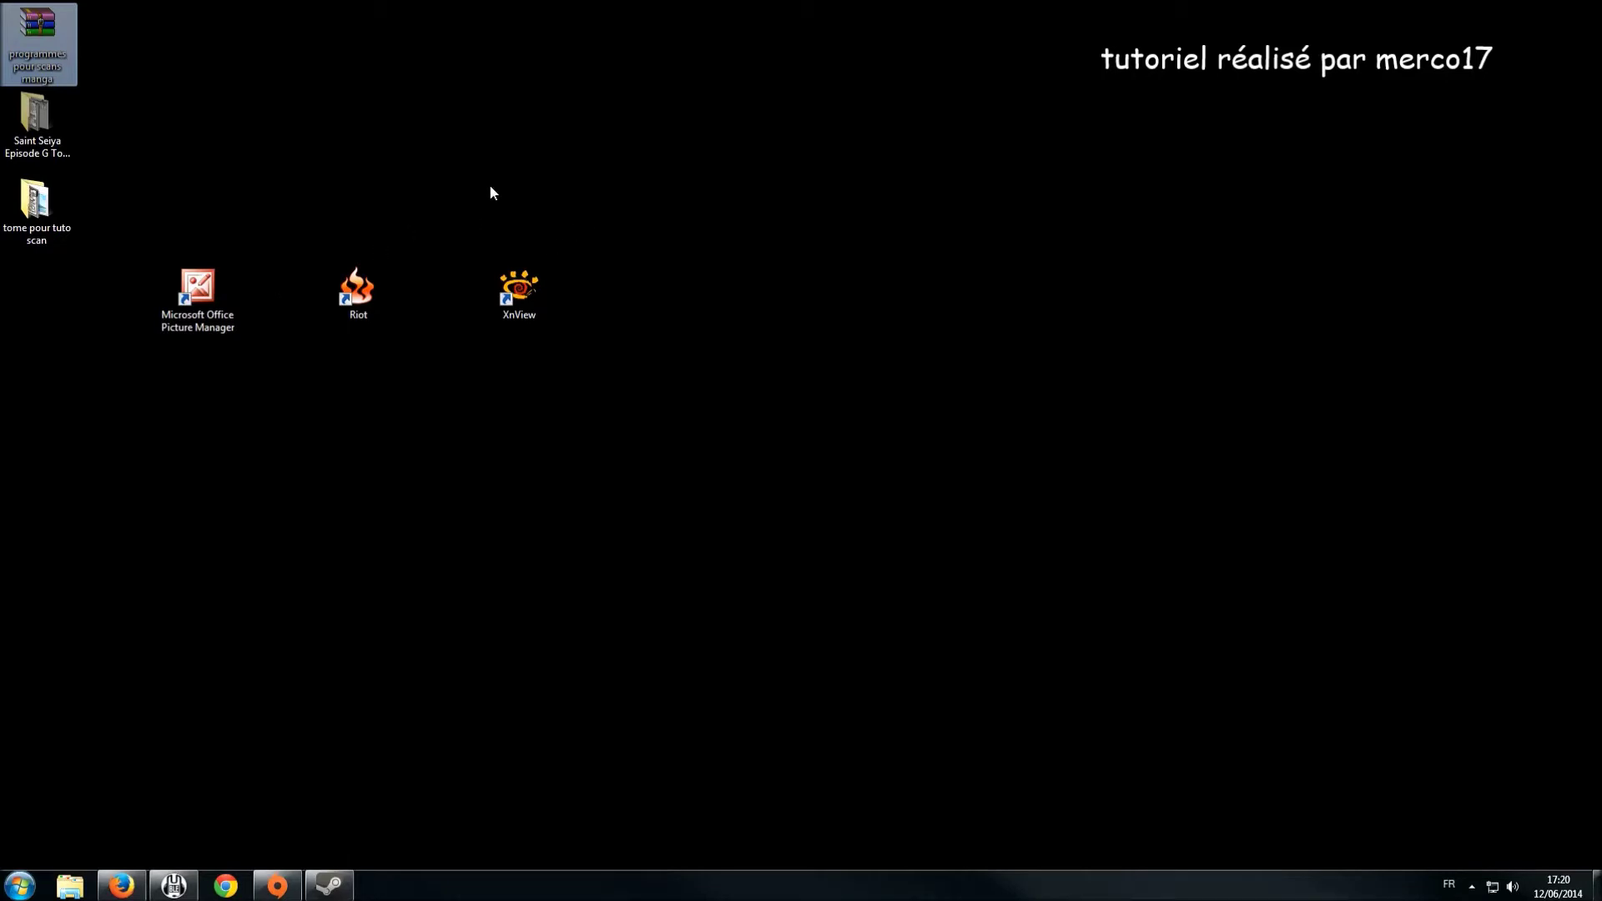
pyautogui.click(872, 311)
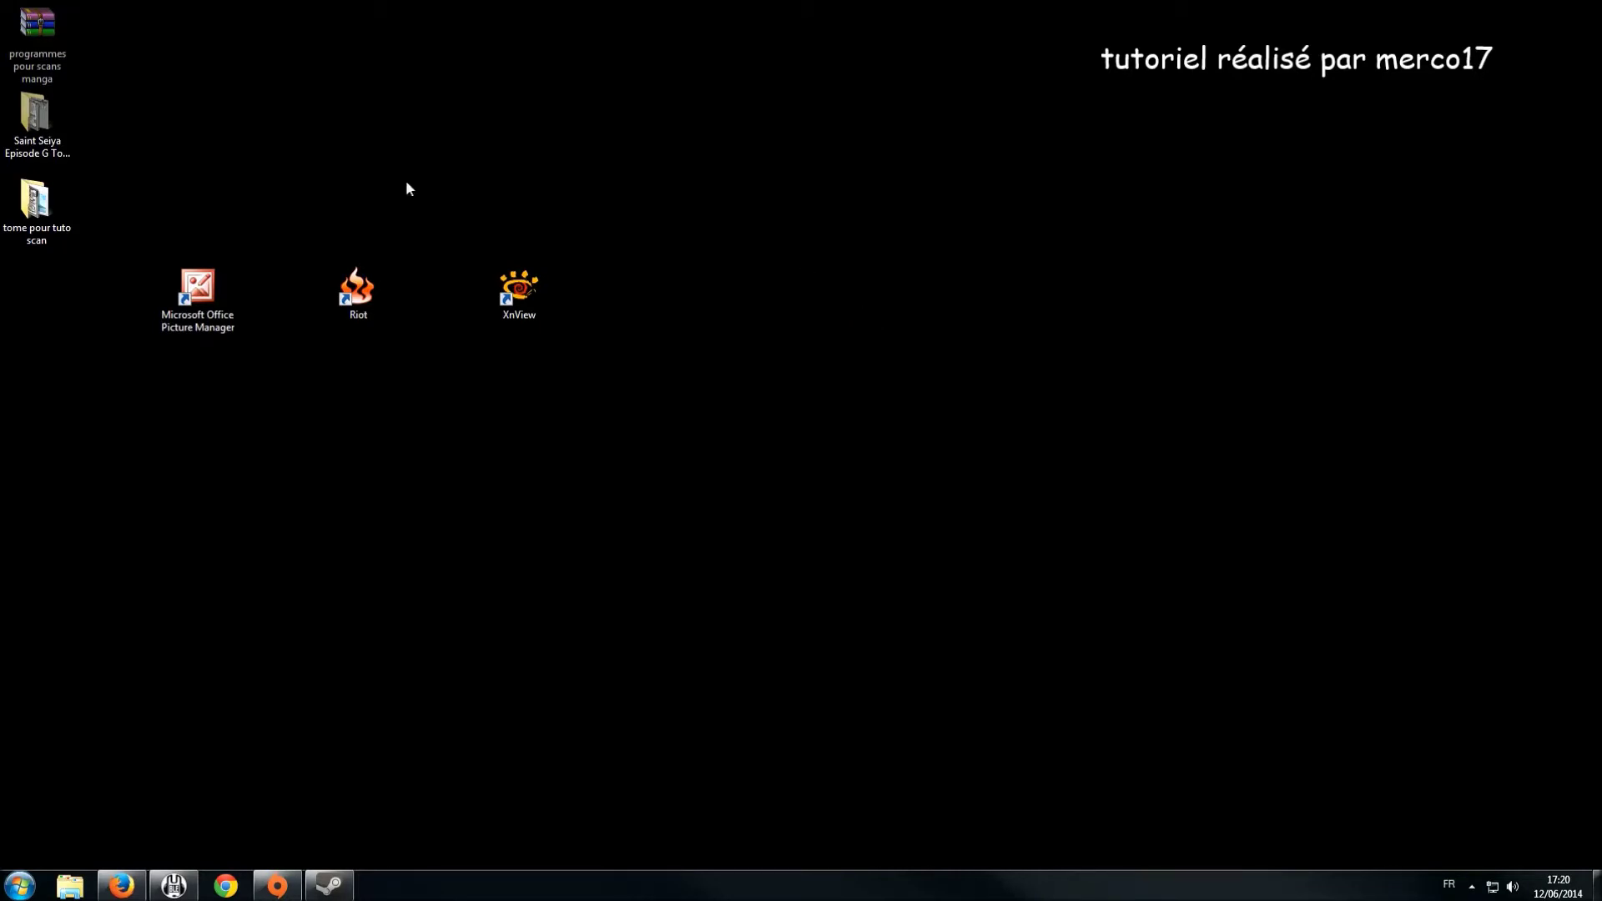
# - Open the tome pour tuto scan folder and view its first scan, 18_0061
pyautogui.moveTo(20, 215)
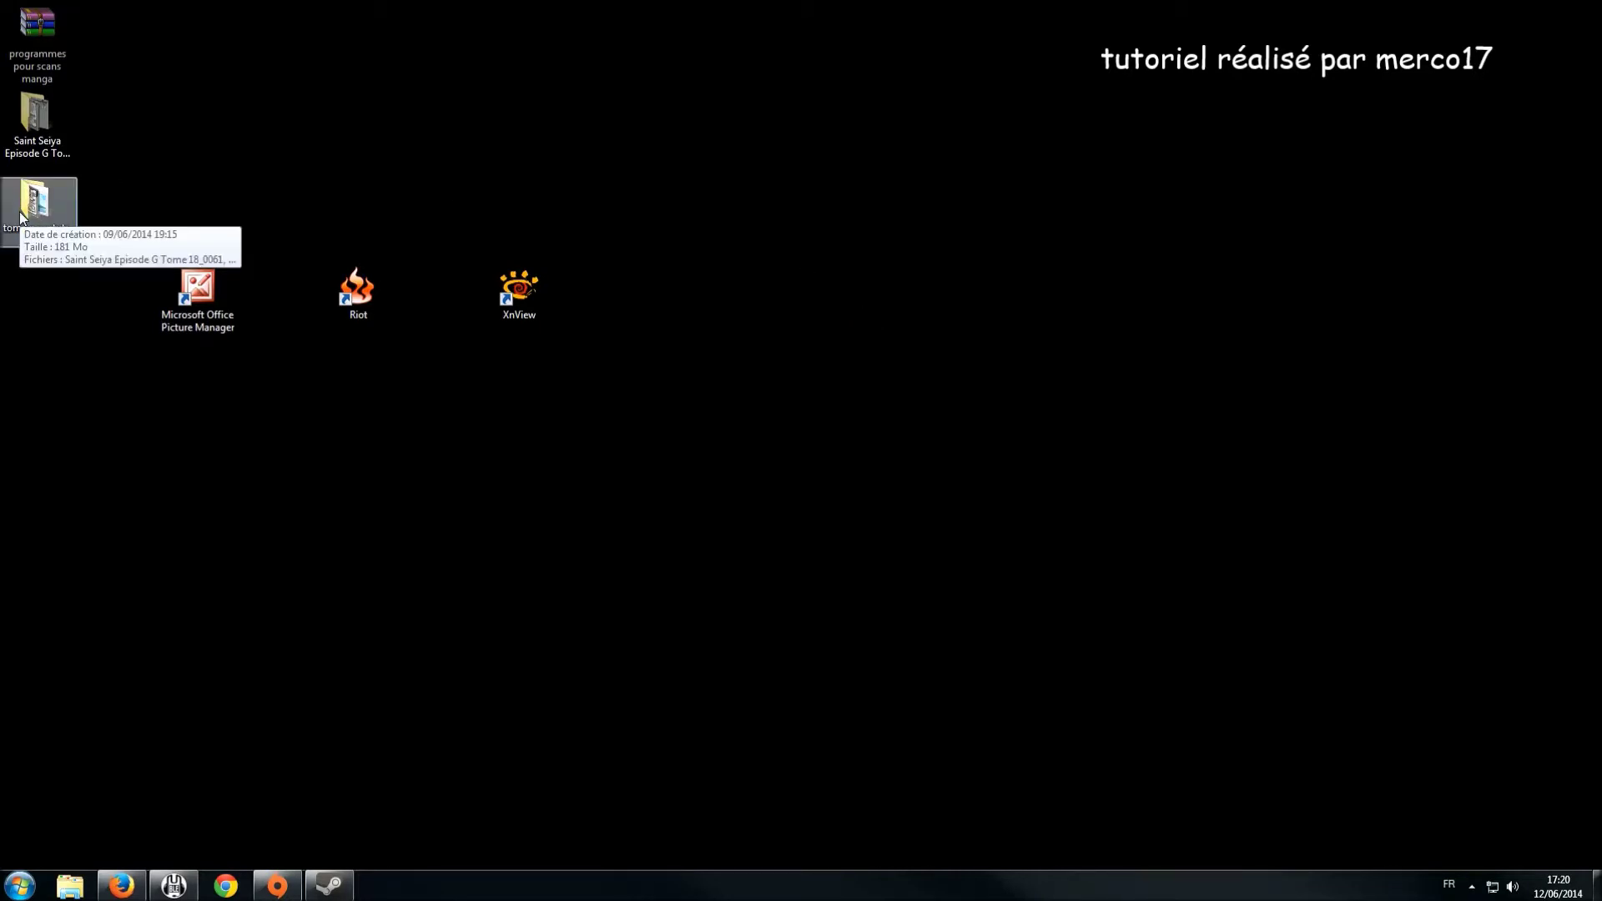
pyautogui.doubleClick(20, 215)
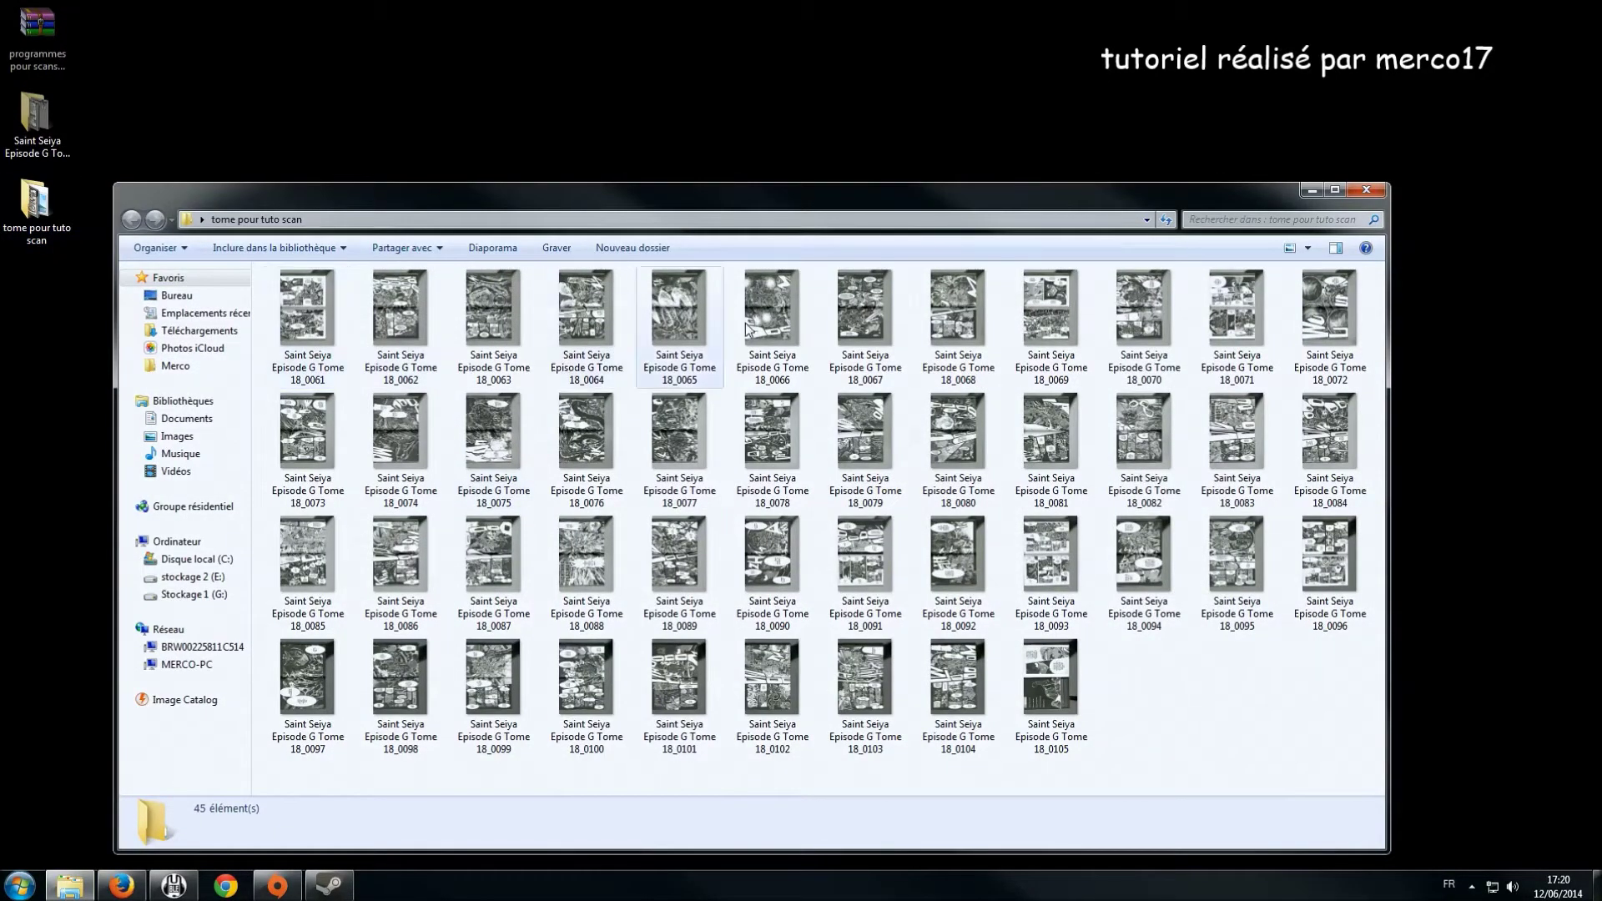
pyautogui.doubleClick(327, 315)
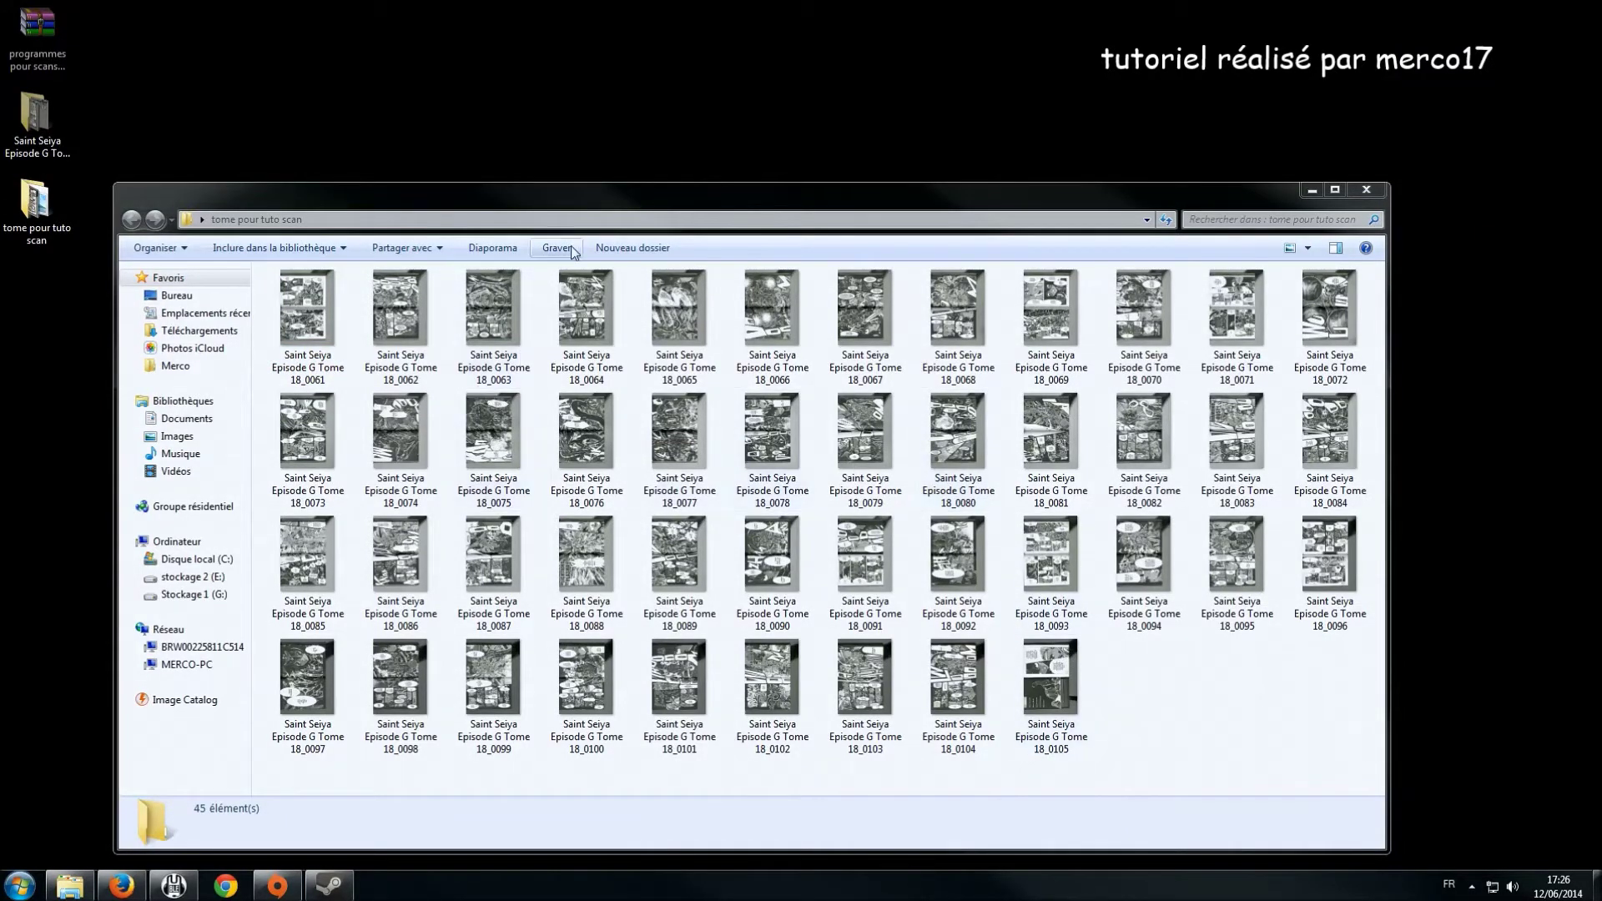
# - Rotate all the scans in the folder to the right and check the first one in the photo viewer
pyautogui.moveTo(593, 206); pyautogui.dragTo(613, 141)
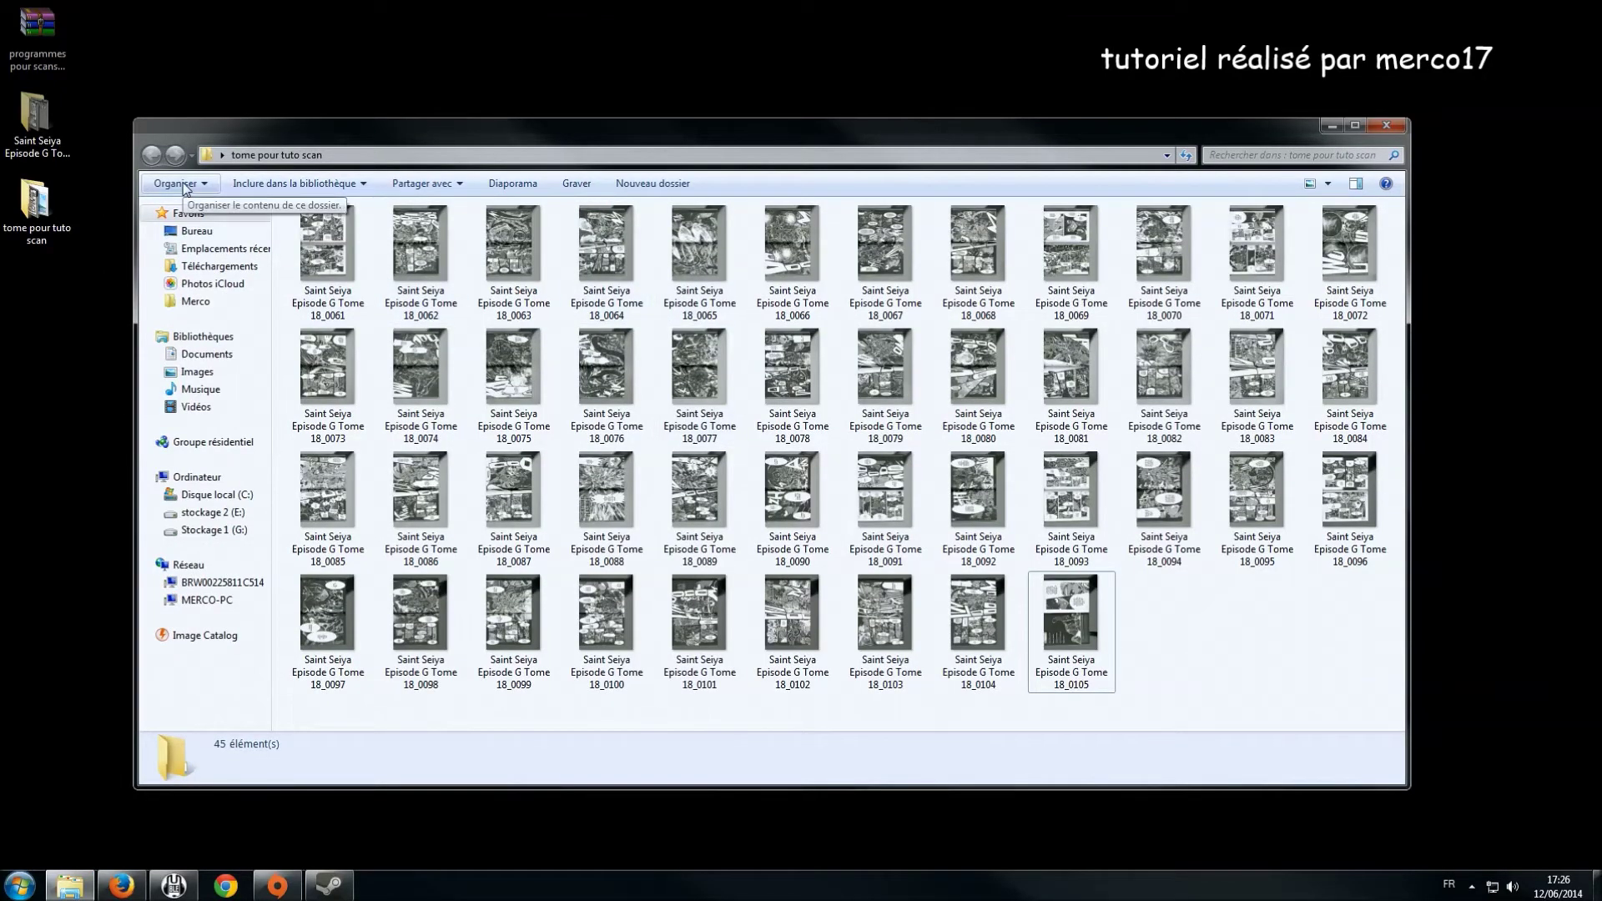
pyautogui.click(177, 184)
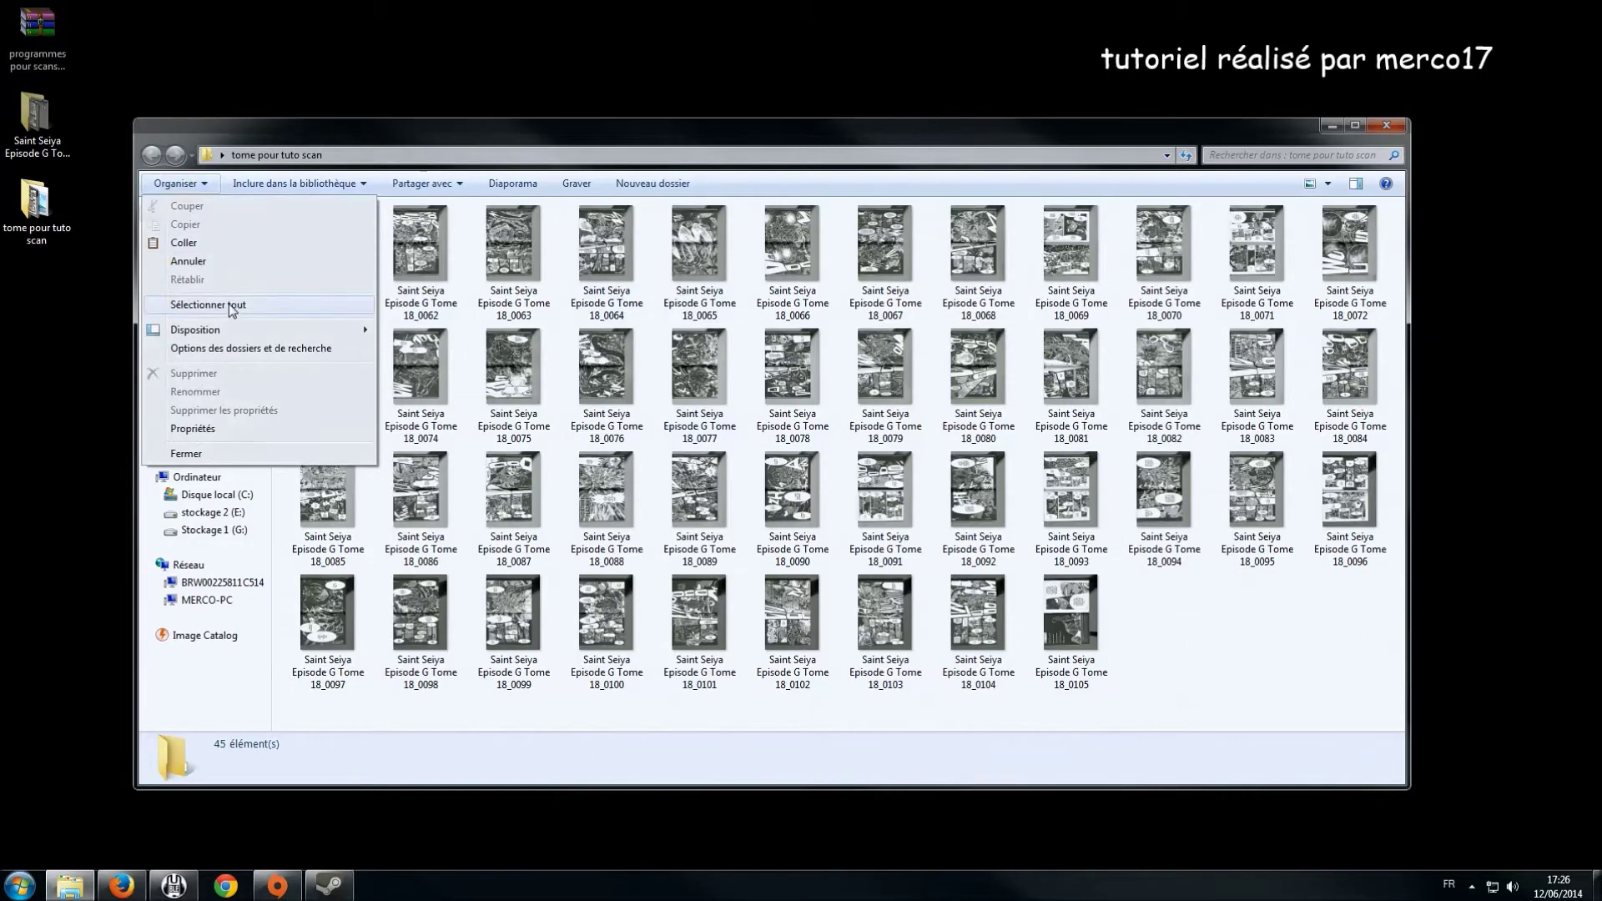
pyautogui.click(231, 307)
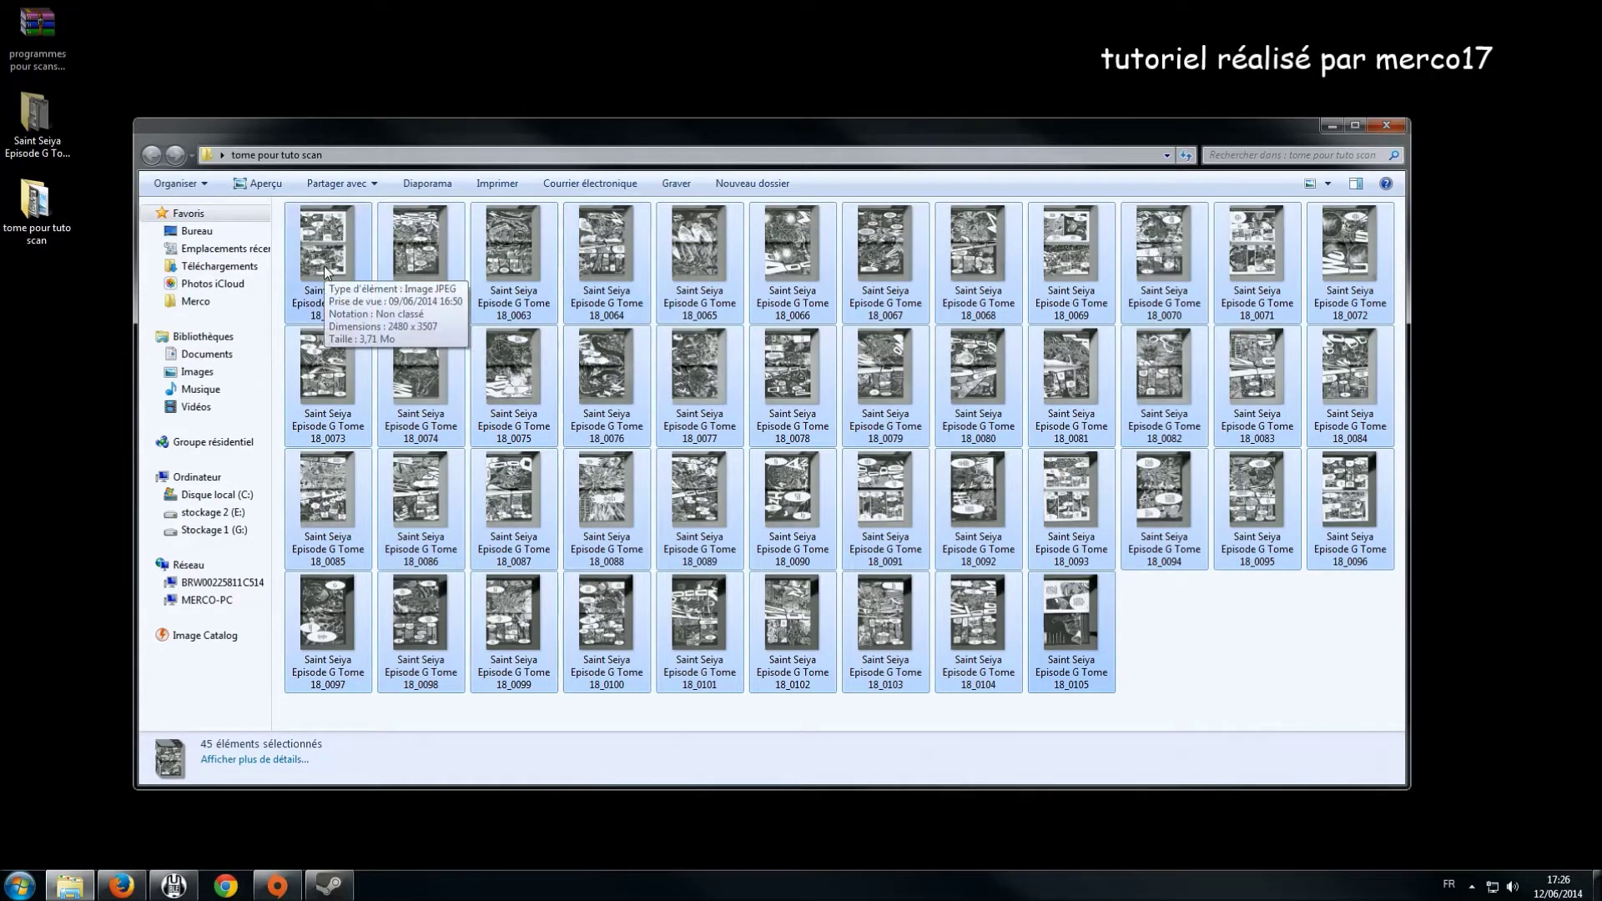
pyautogui.rightClick(512, 368)
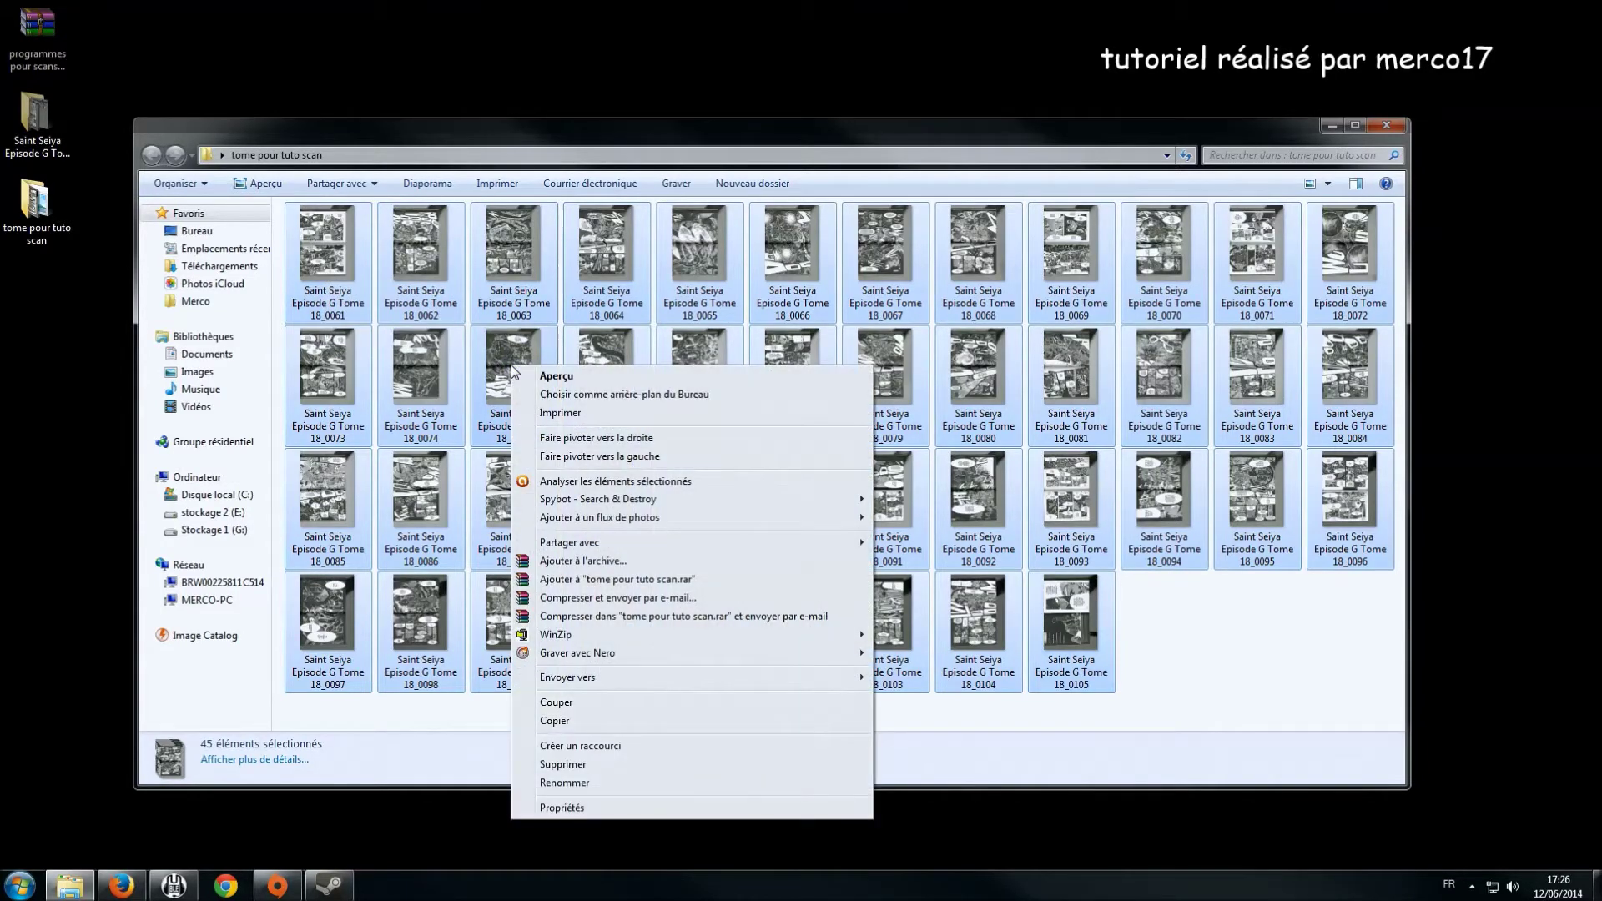
pyautogui.click(616, 444)
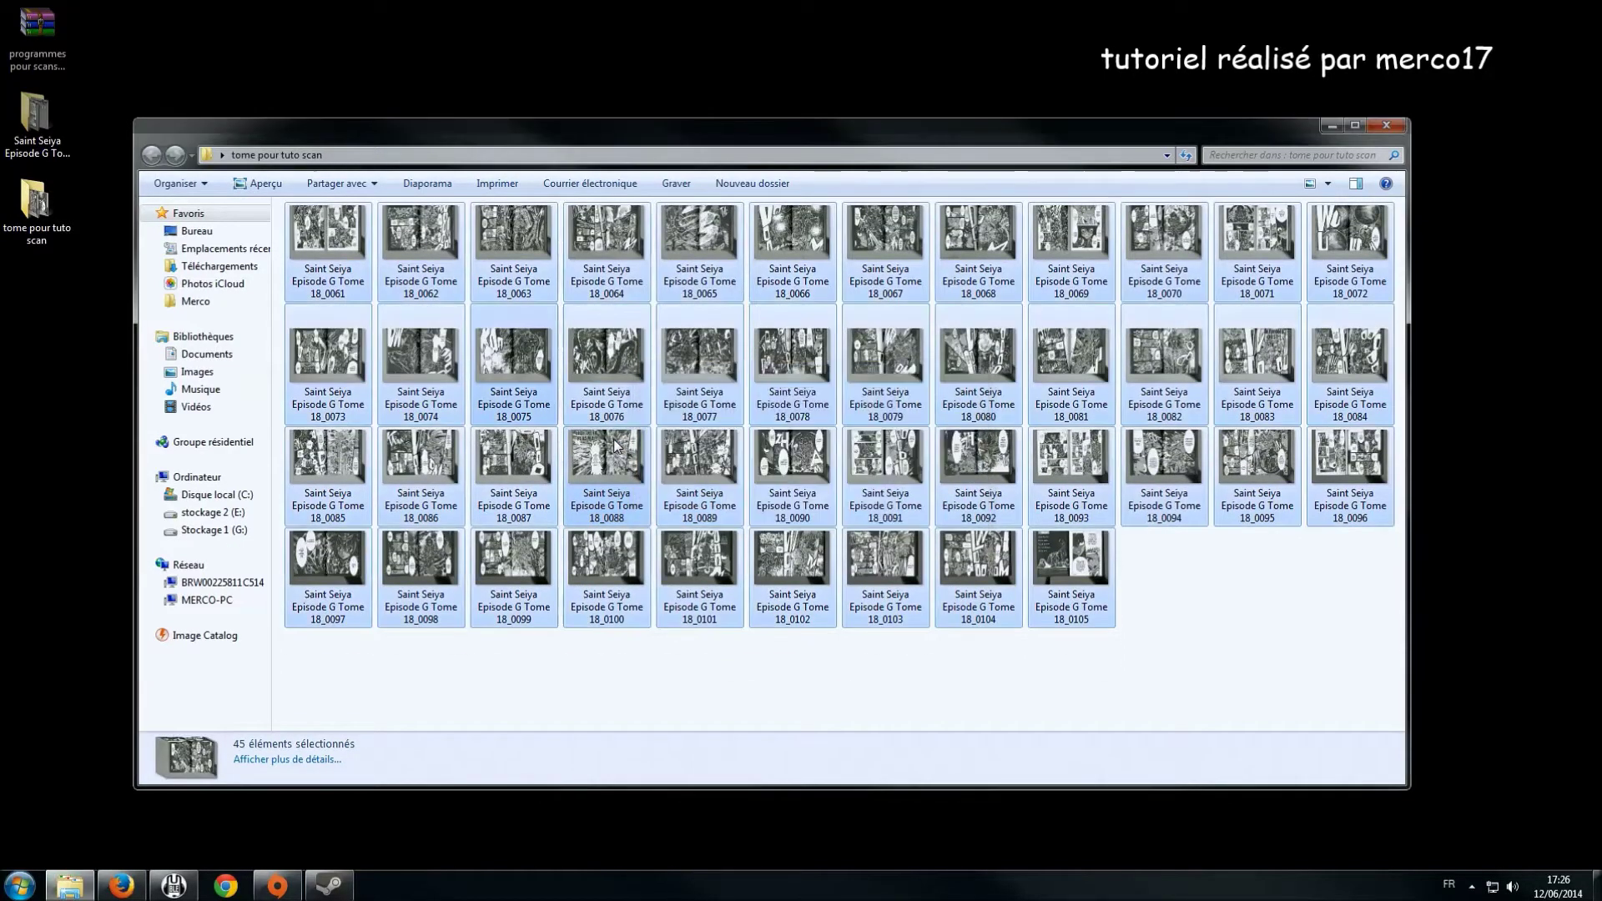
pyautogui.doubleClick(338, 246)
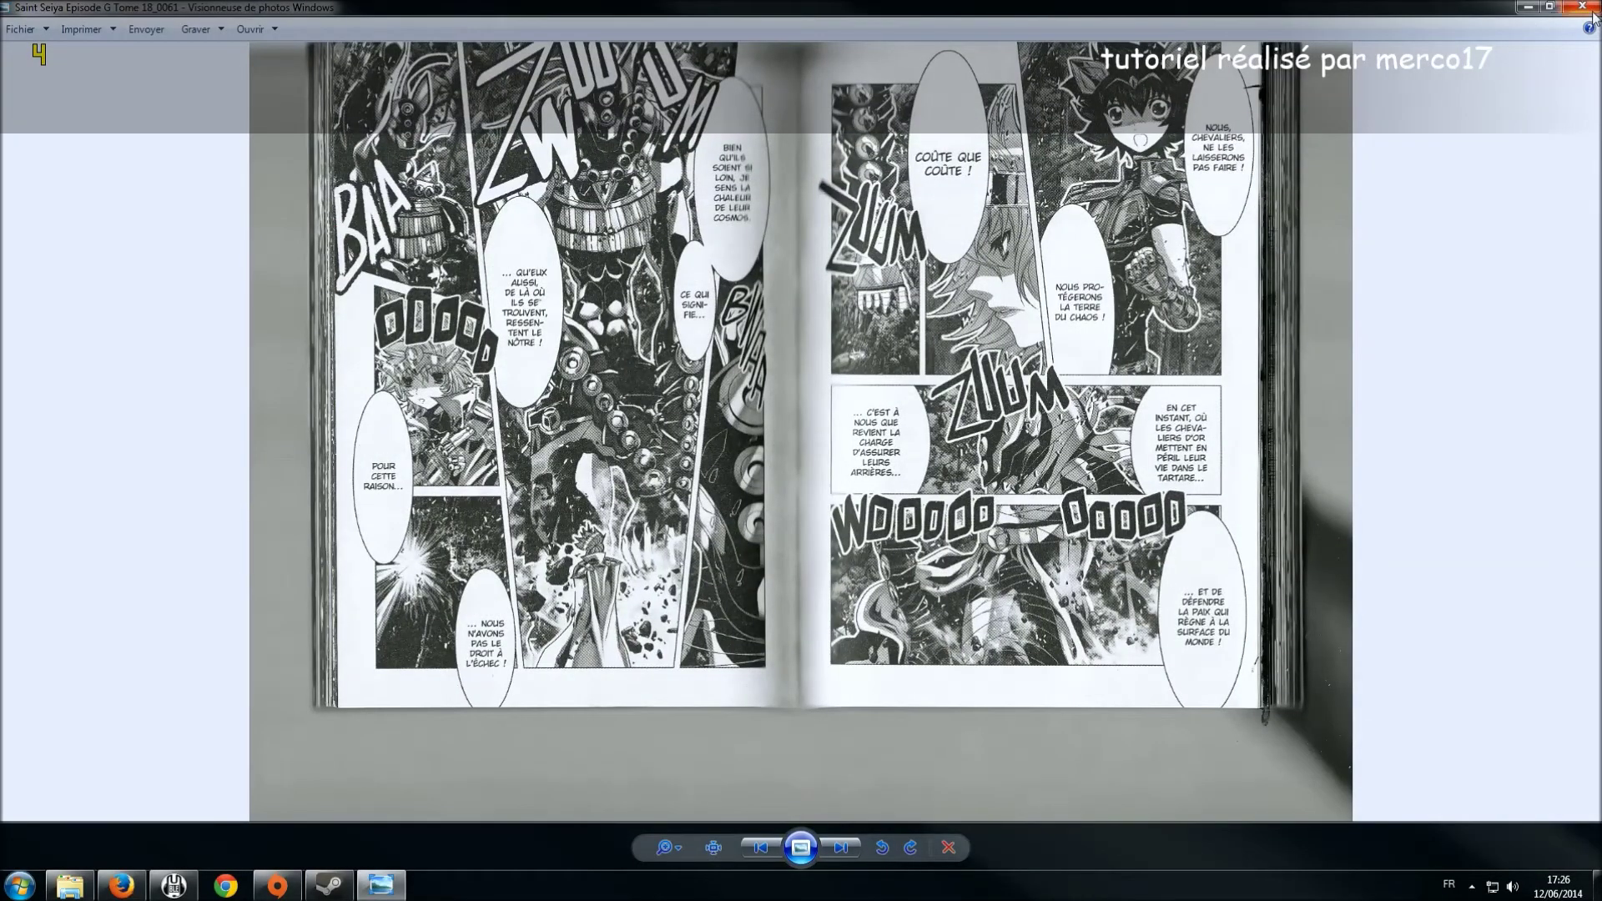
pyautogui.click(1590, 10)
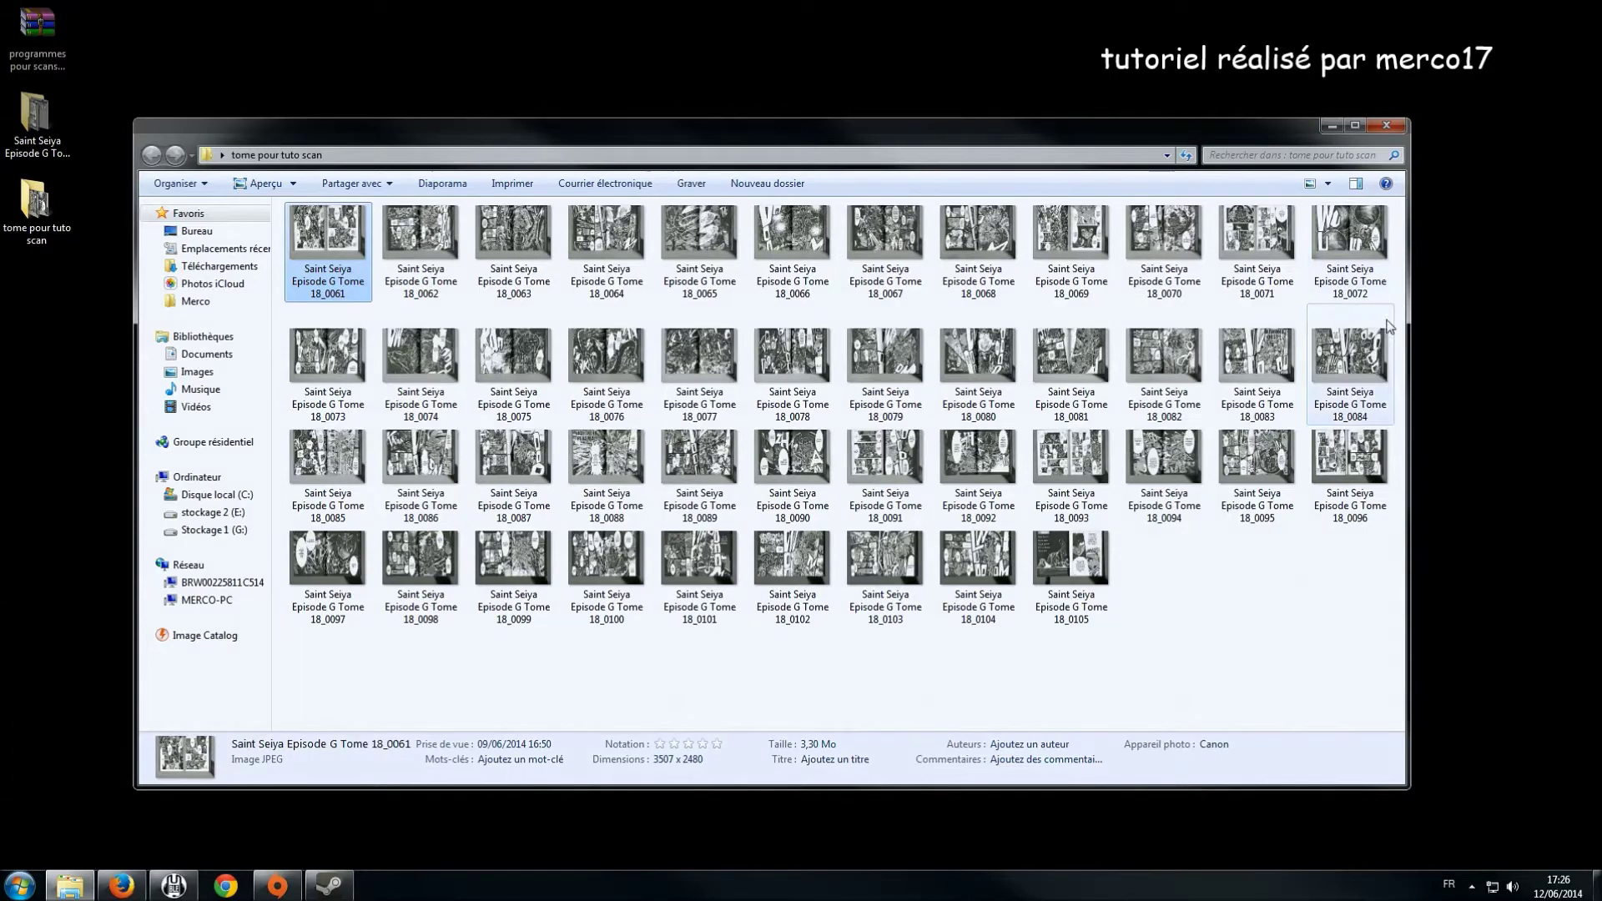
# - Open scan 18_0061 with Microsoft Office 2010 and show the folder's images in filmstrip view
pyautogui.rightClick(336, 243)
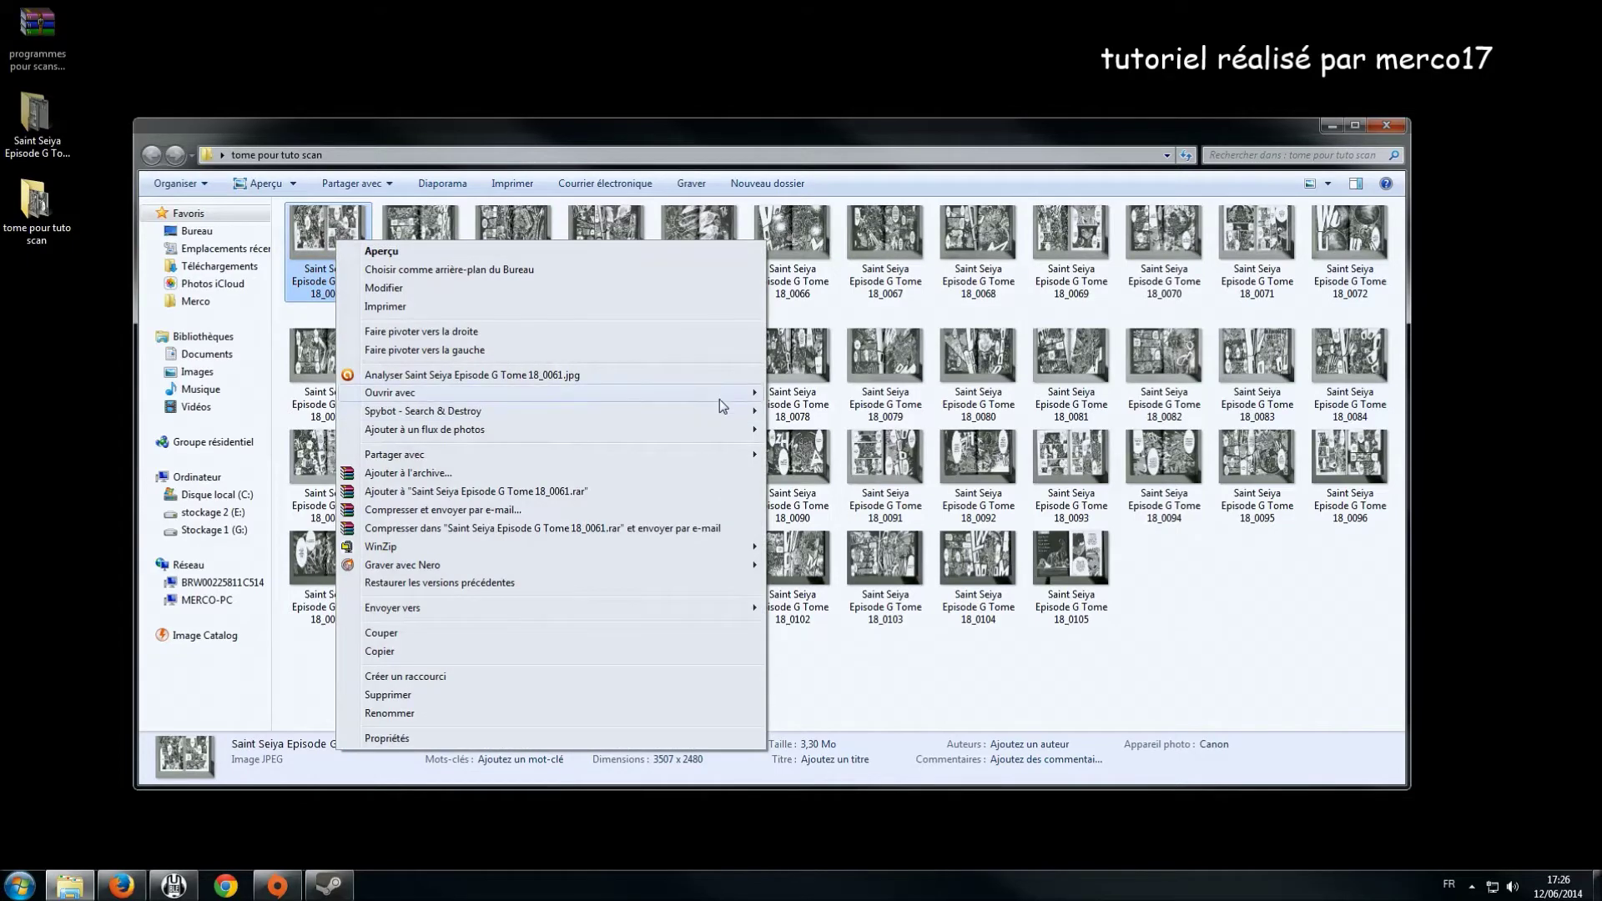
pyautogui.moveTo(719, 400)
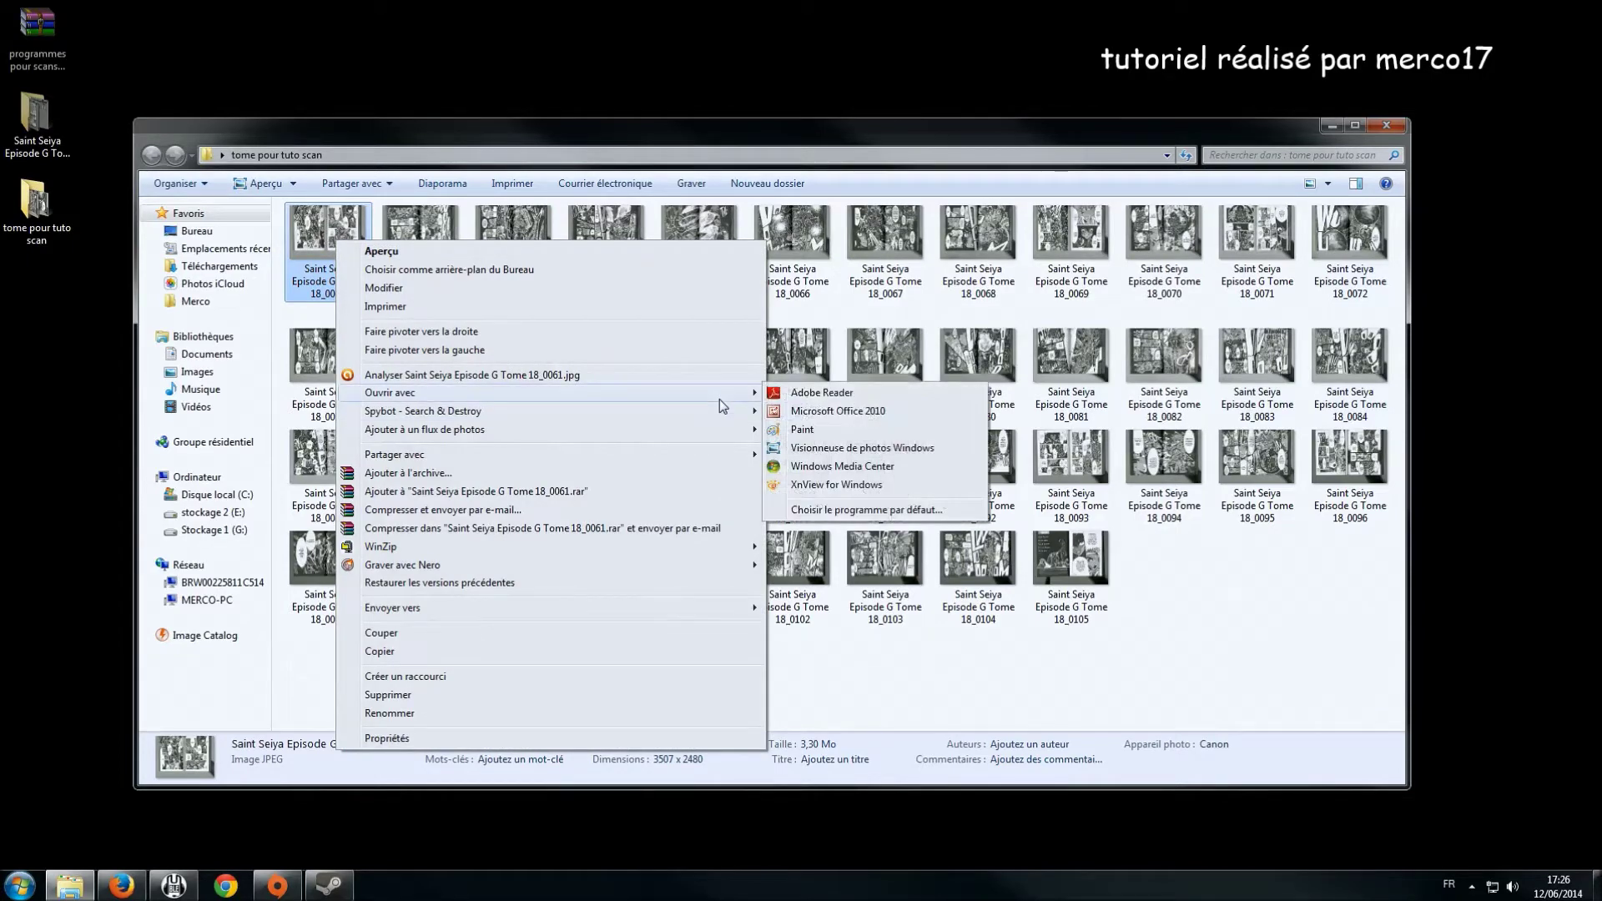
pyautogui.click(839, 410)
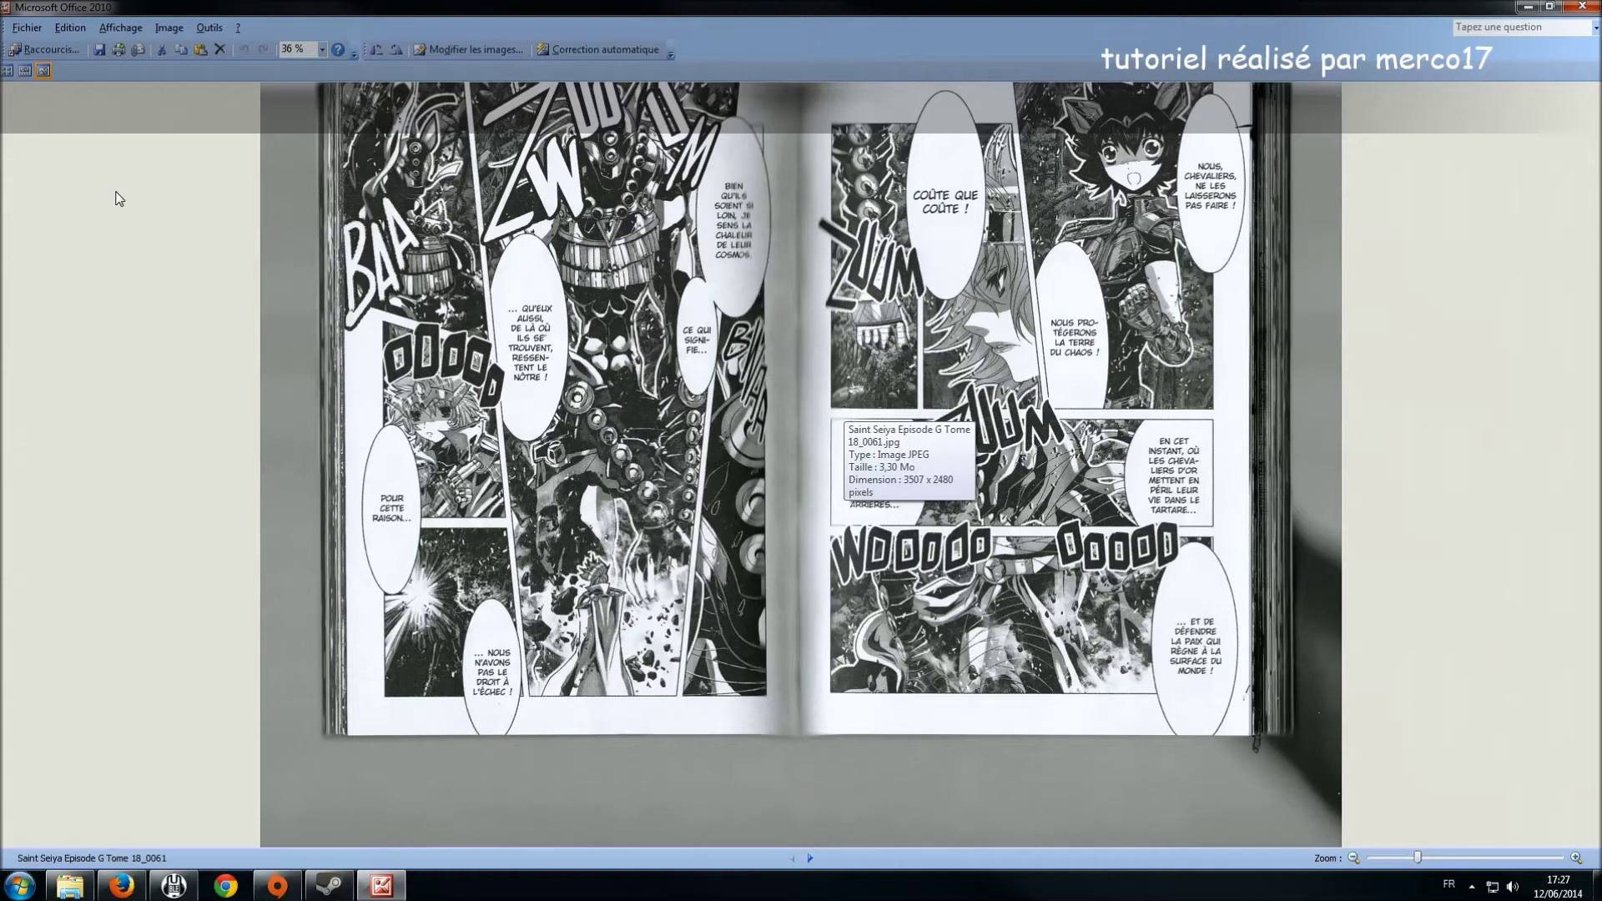
pyautogui.click(9, 72)
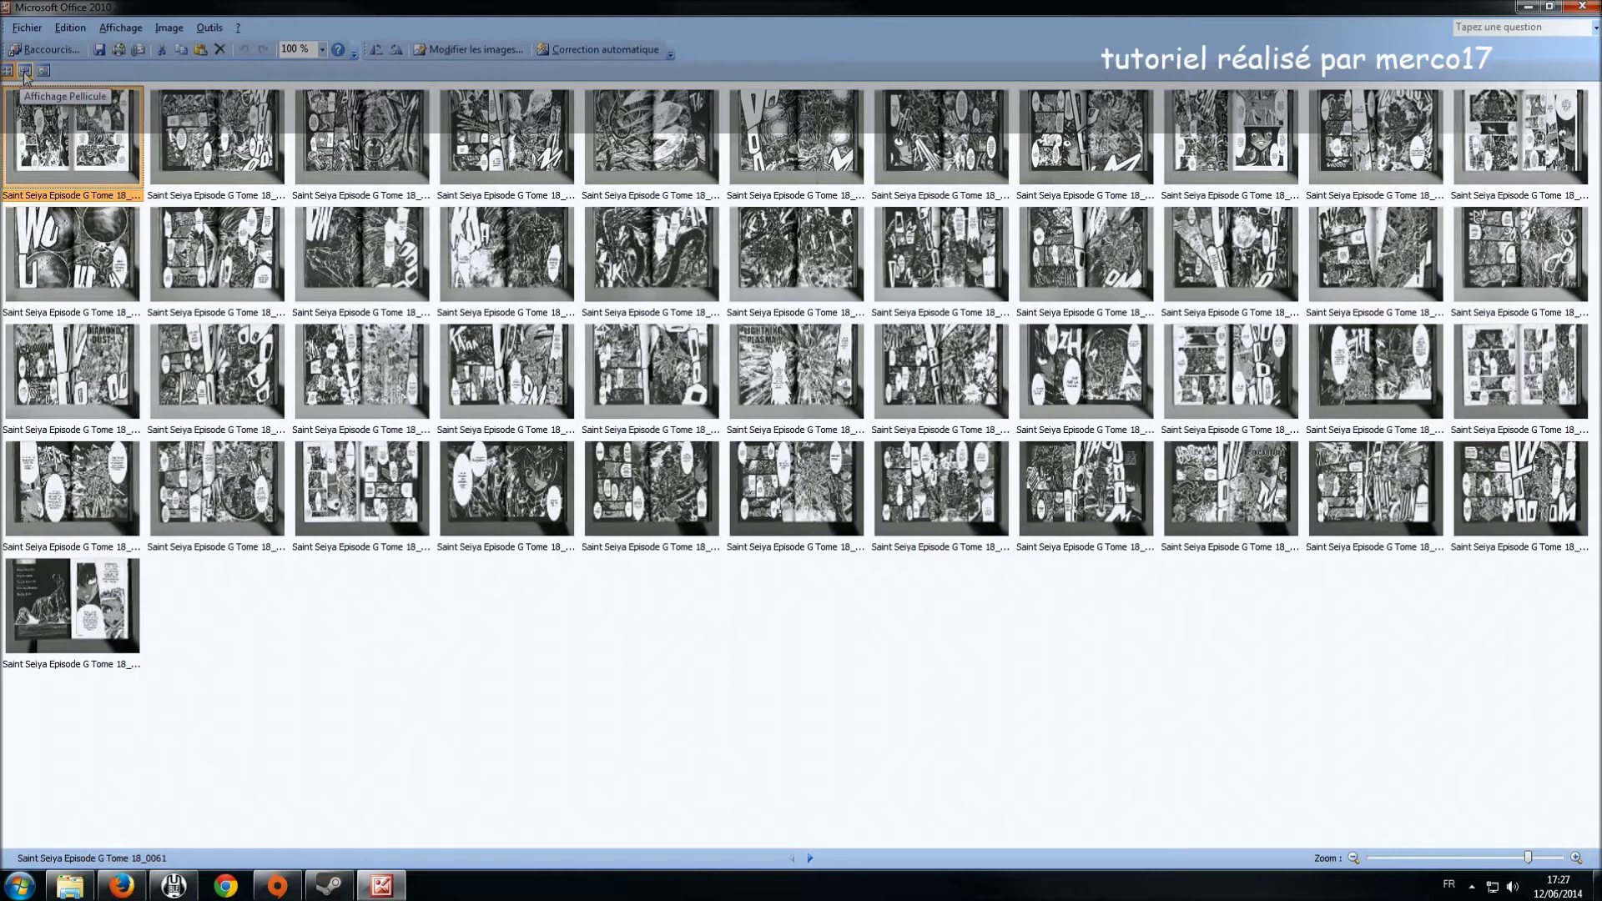
pyautogui.click(25, 72)
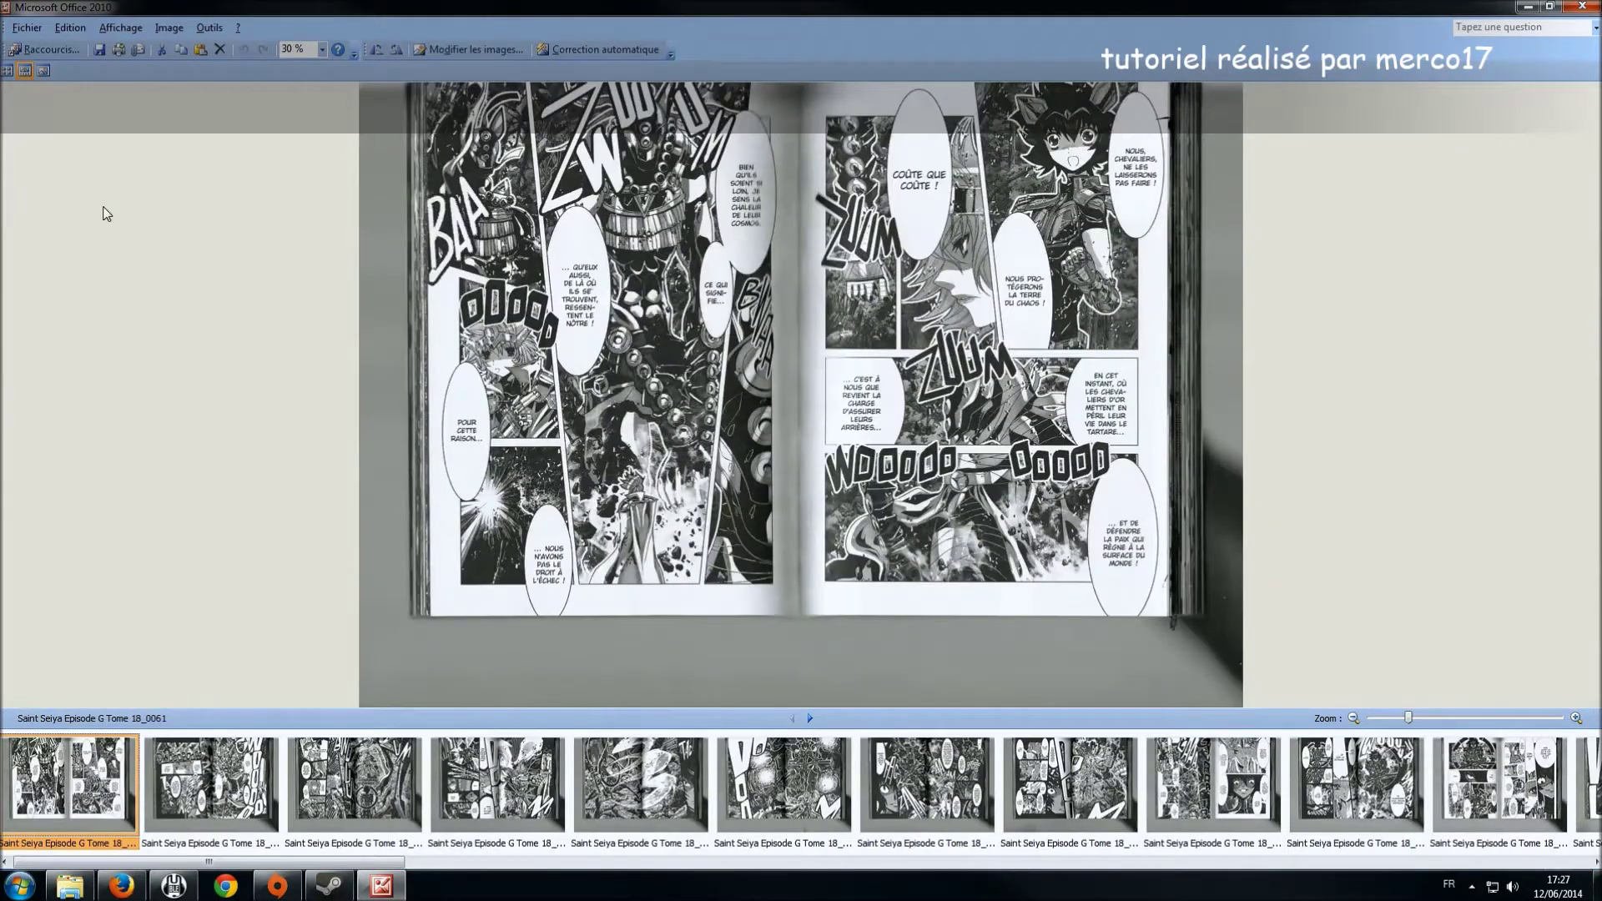
# - Browse the first four scans in the filmstrip and return to scan 18_0061
pyautogui.moveTo(1197, 268)
pyautogui.click(174, 785)
pyautogui.click(373, 793)
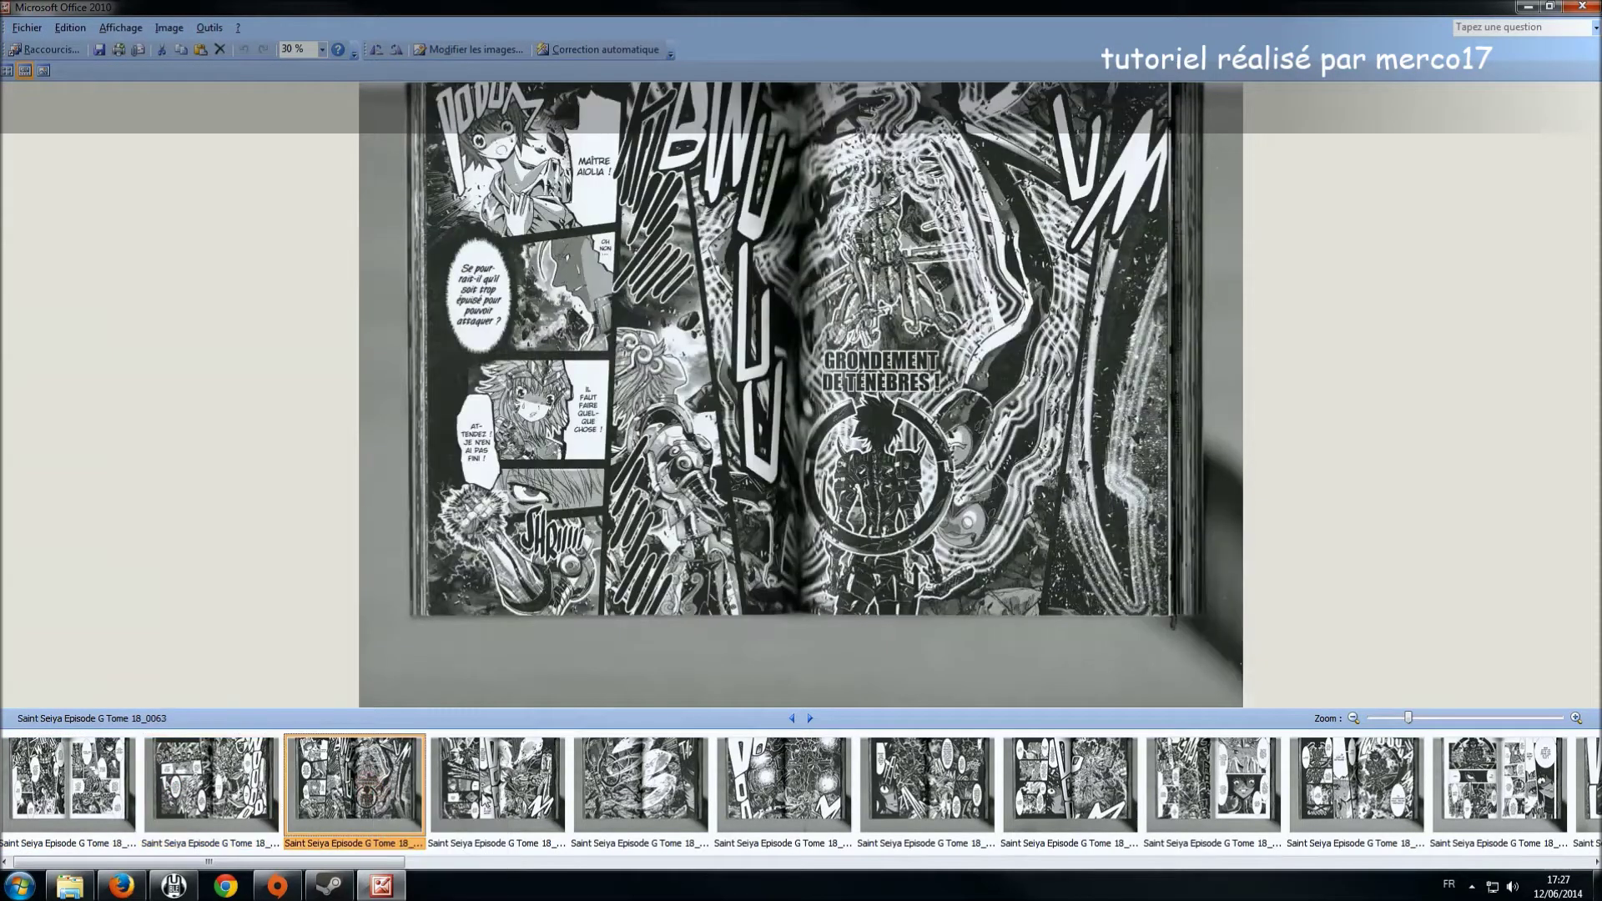
pyautogui.click(475, 786)
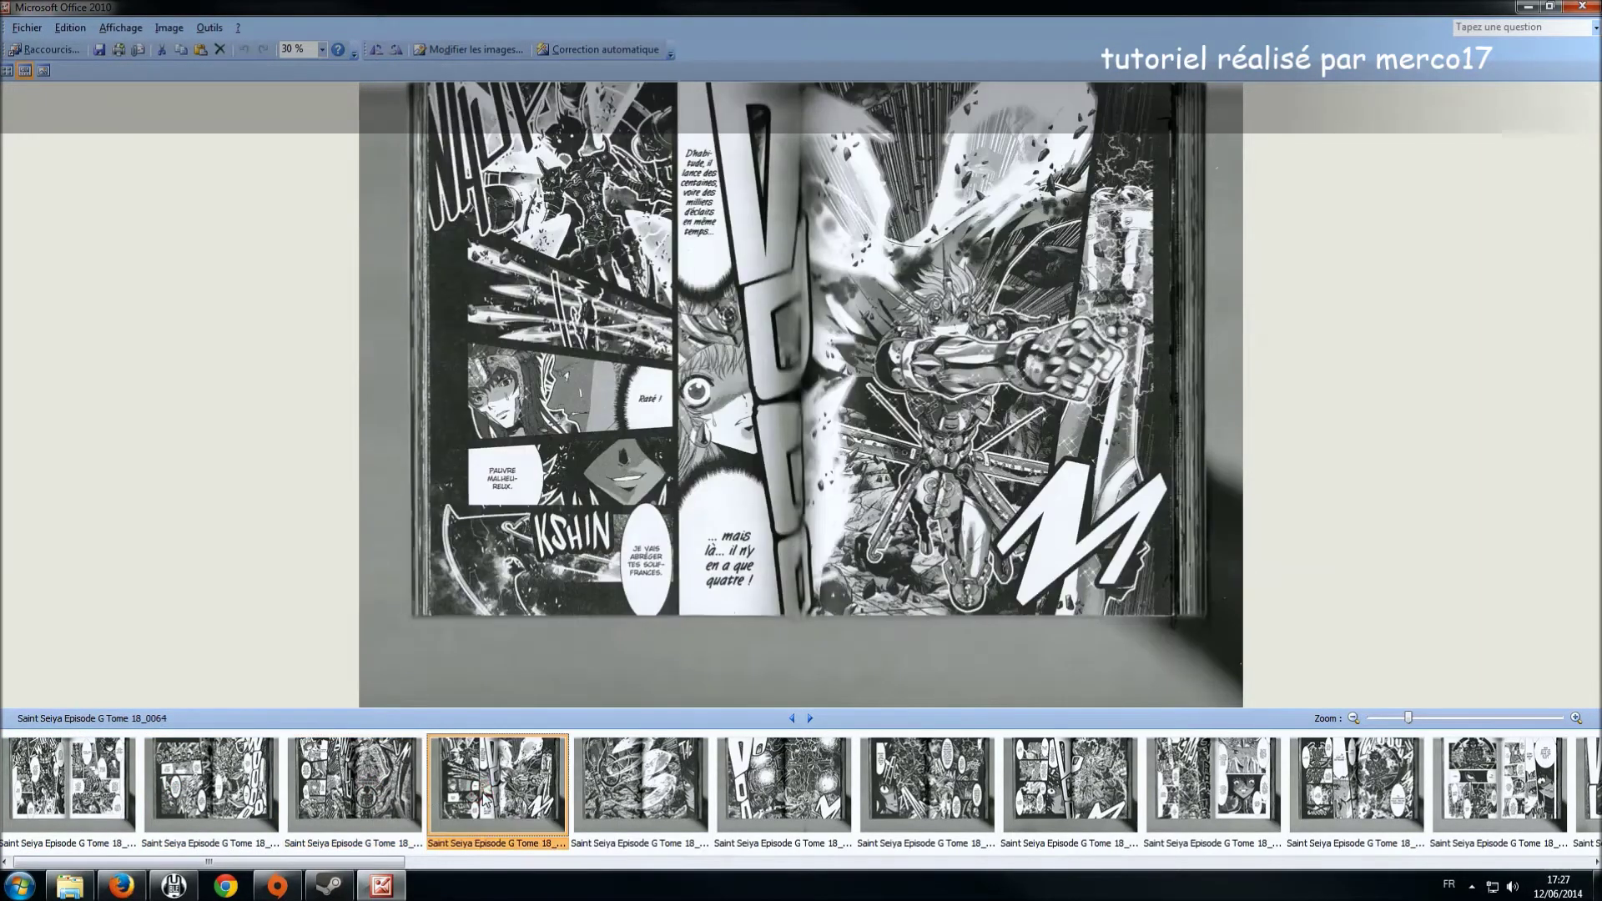
pyautogui.click(72, 772)
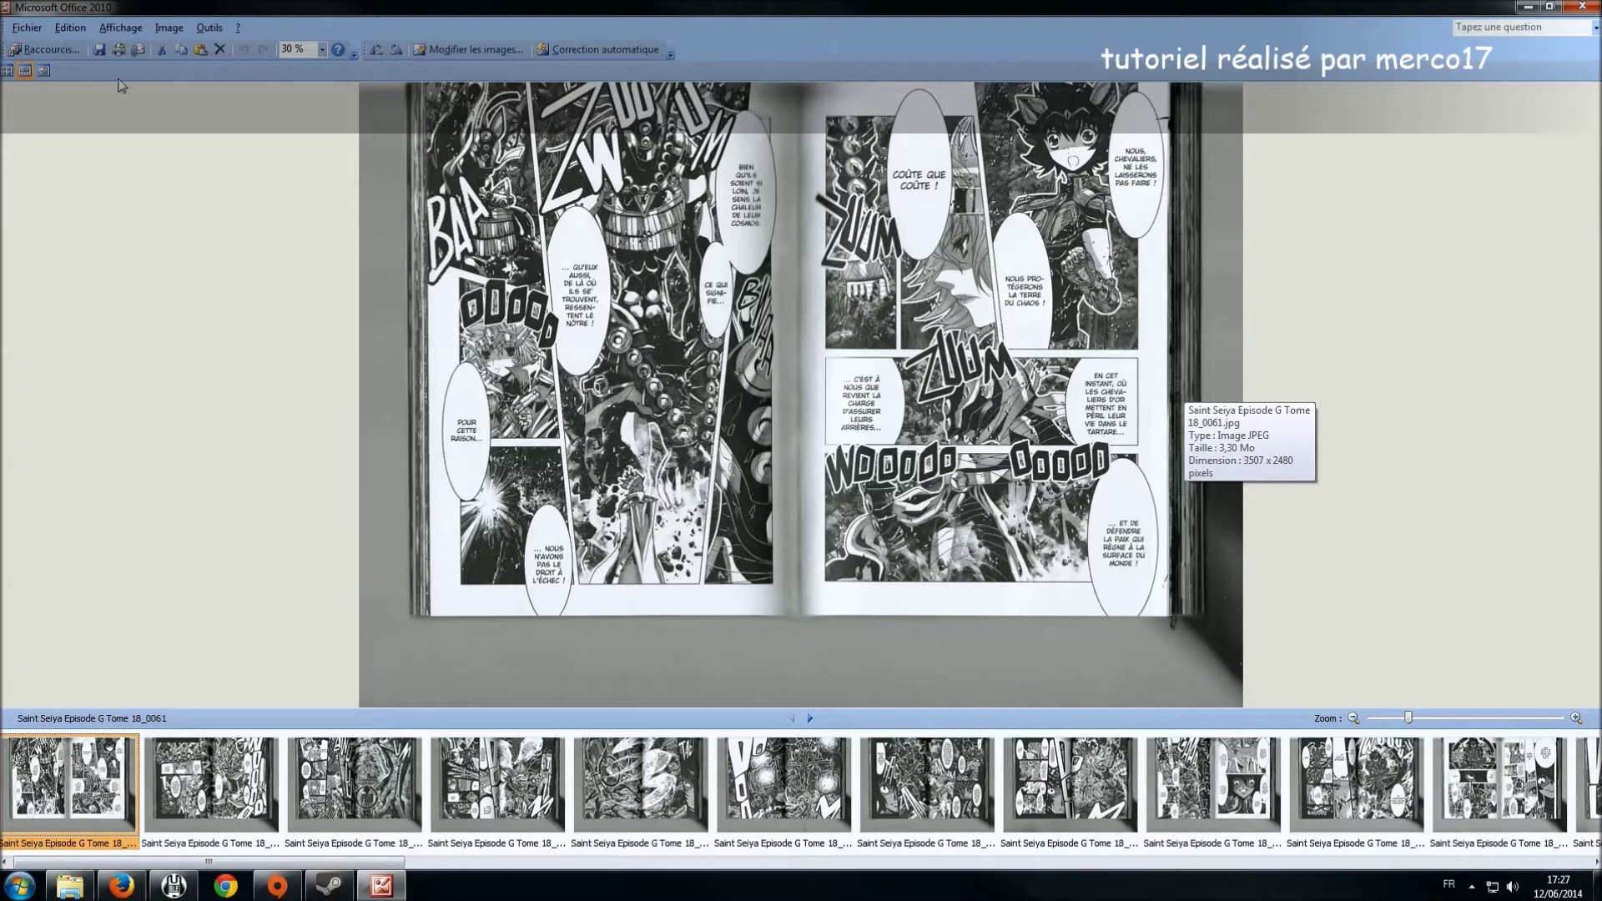
# - Crop all the scans together by 260 pixels on the left, 297 on the right and 367 at the bottom
pyautogui.click(67, 33)
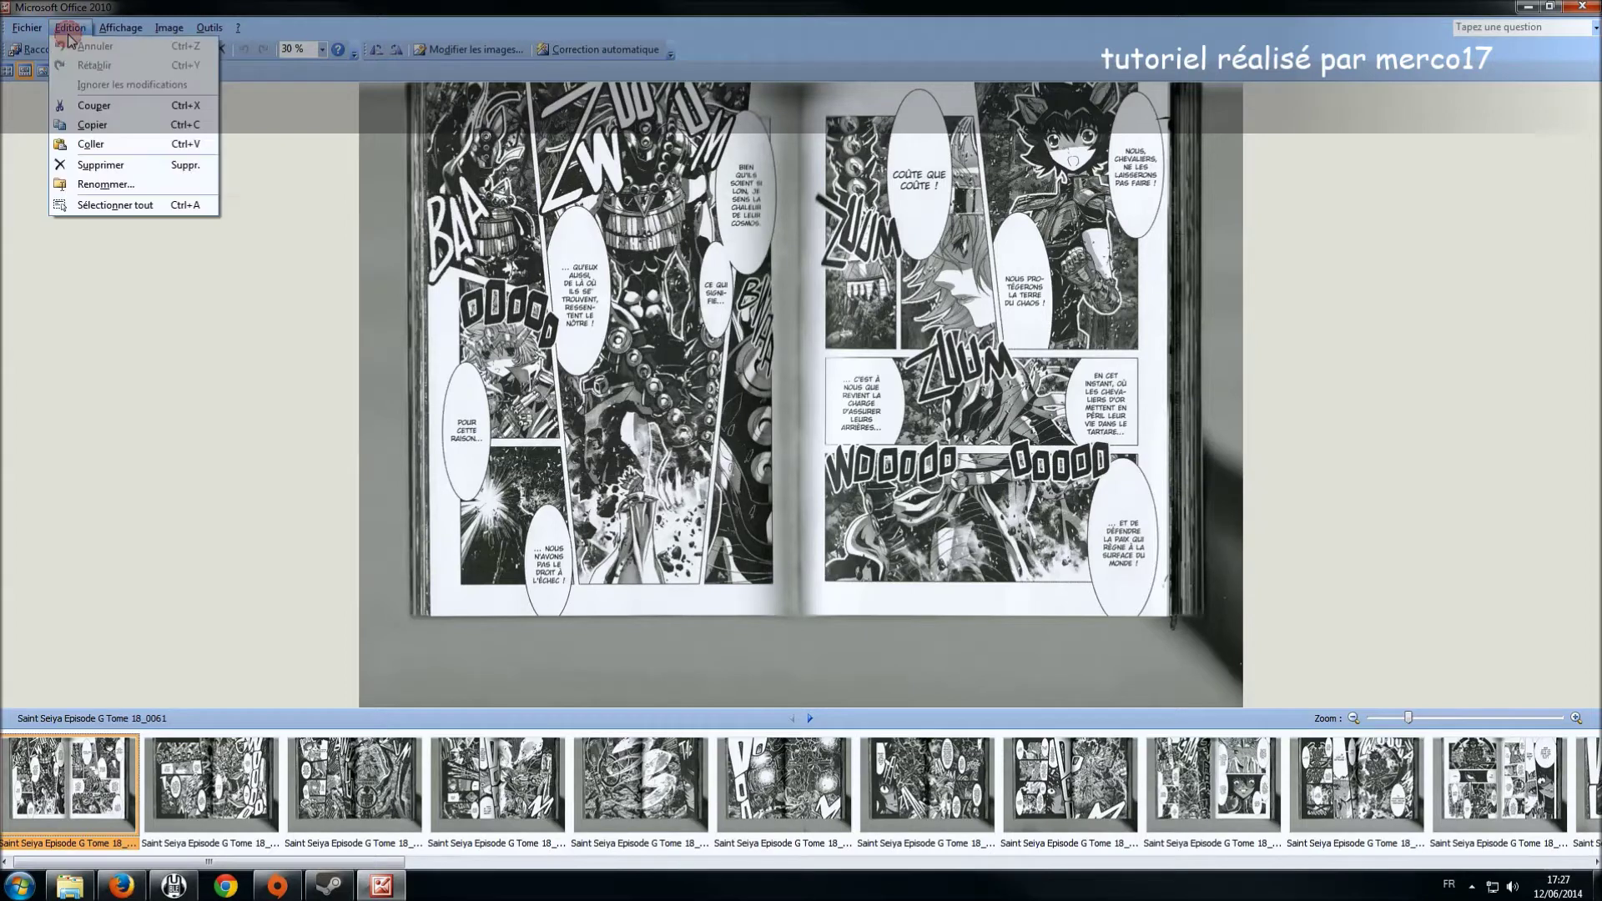
pyautogui.click(106, 209)
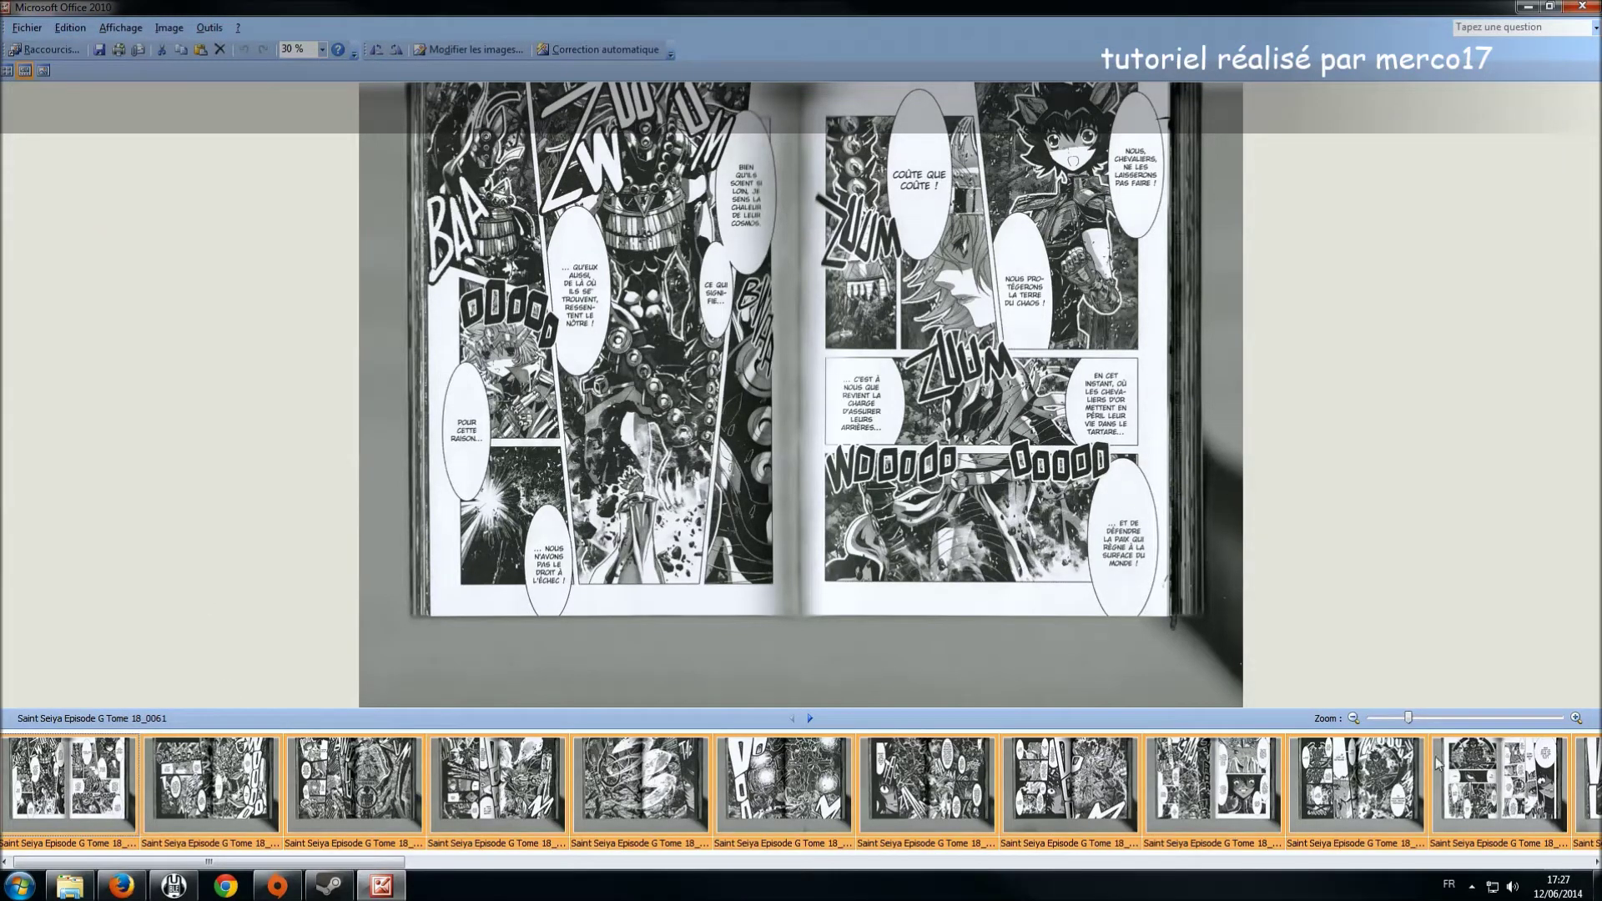
pyautogui.click(476, 52)
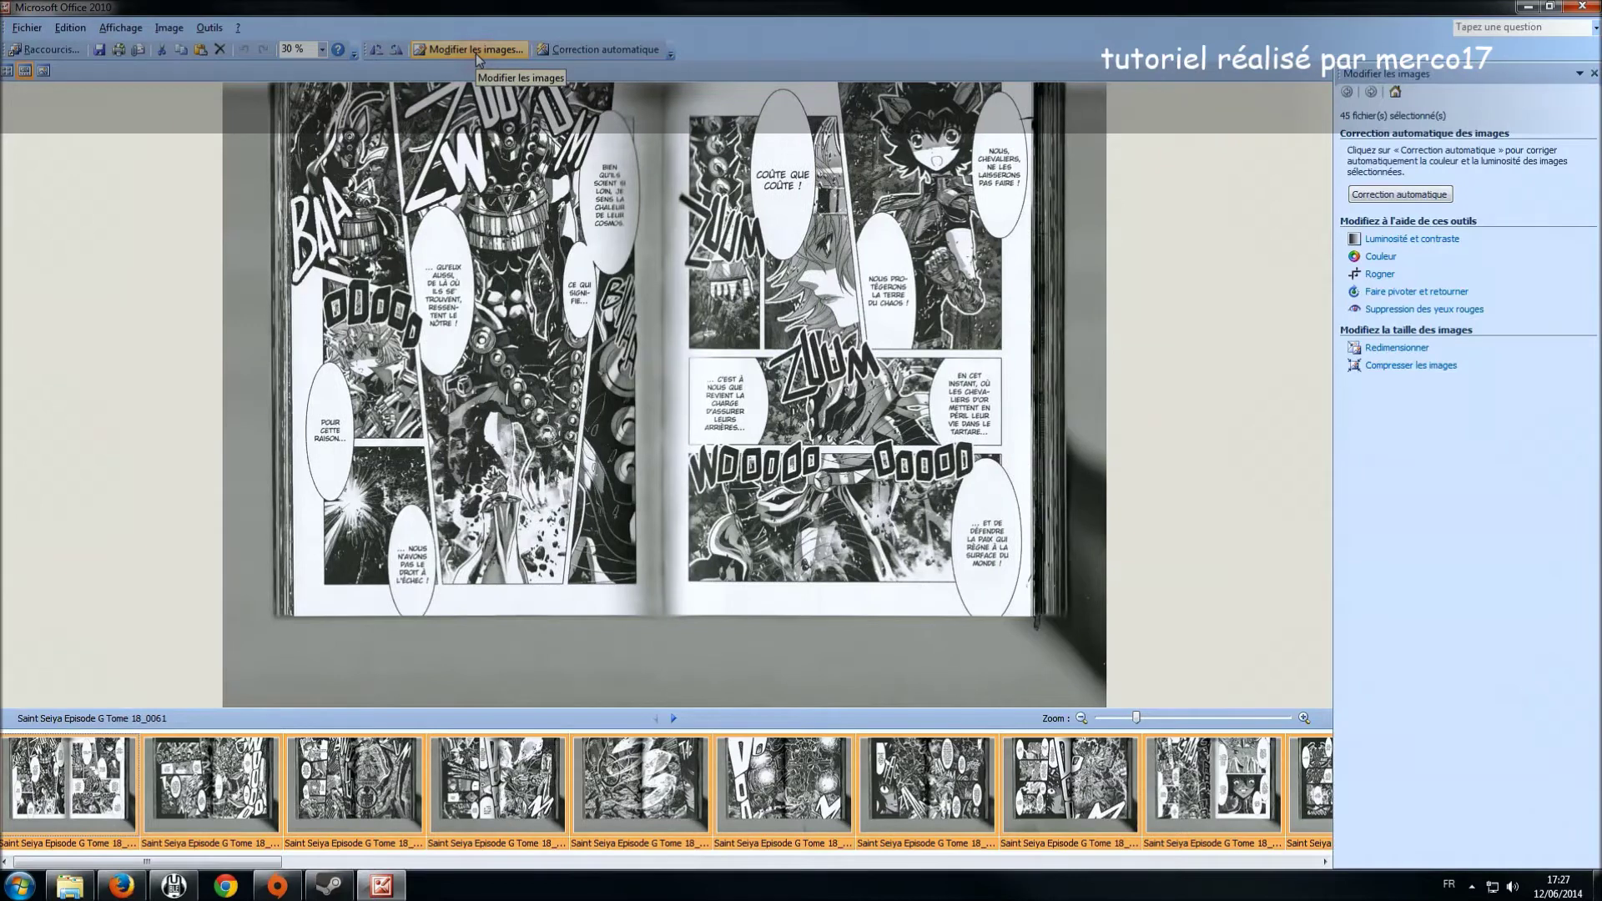
pyautogui.click(1380, 277)
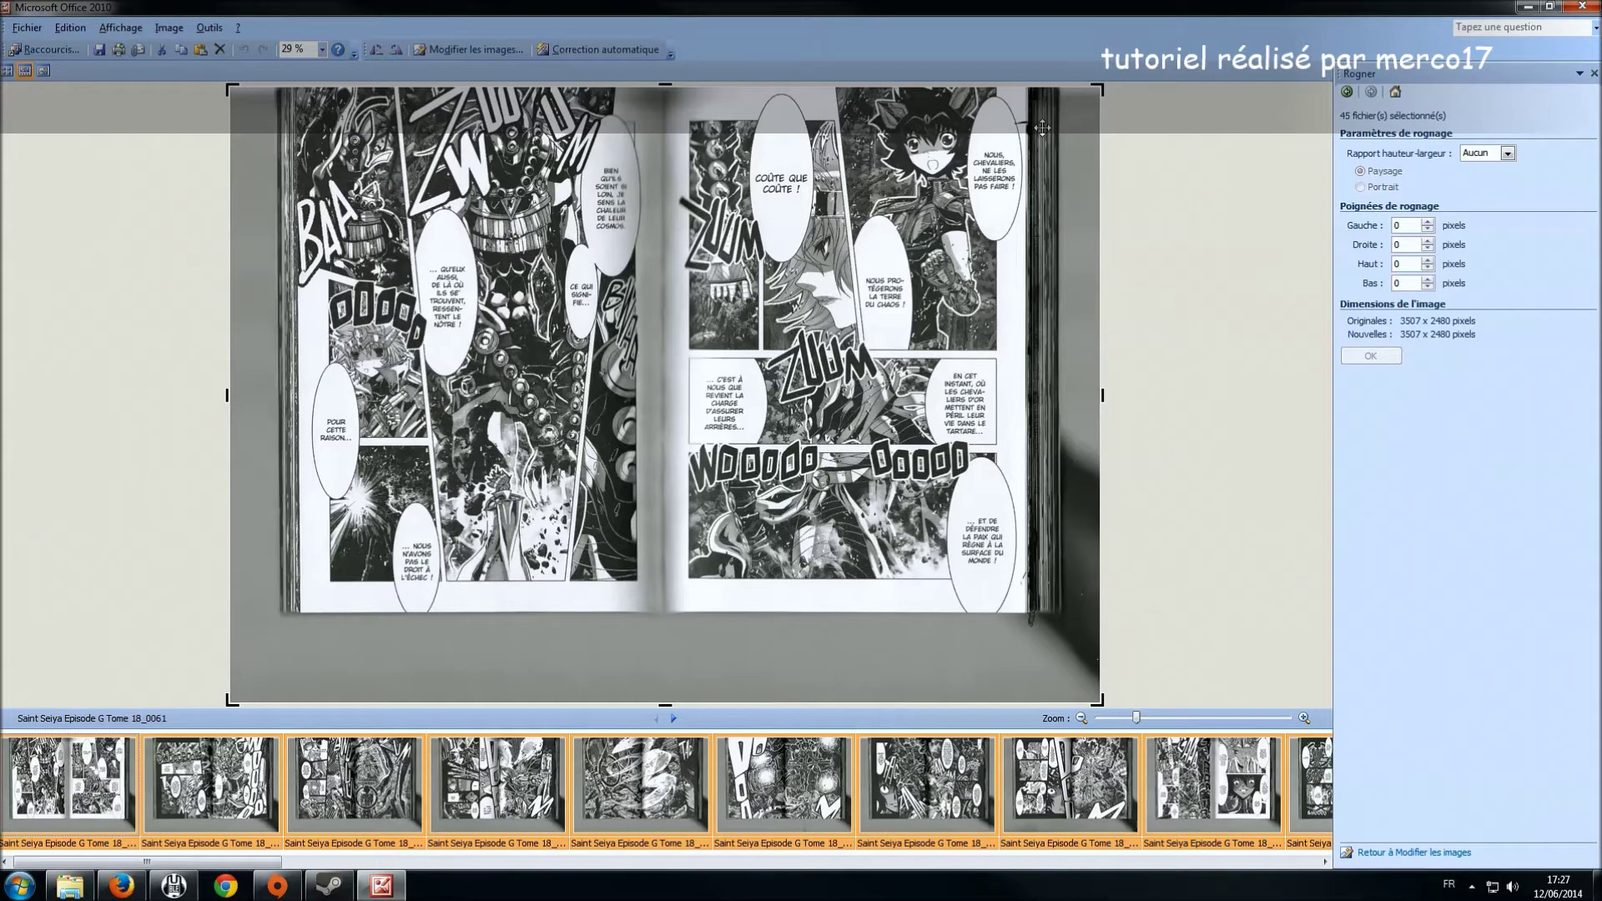
pyautogui.moveTo(1103, 395); pyautogui.dragTo(1031, 399)
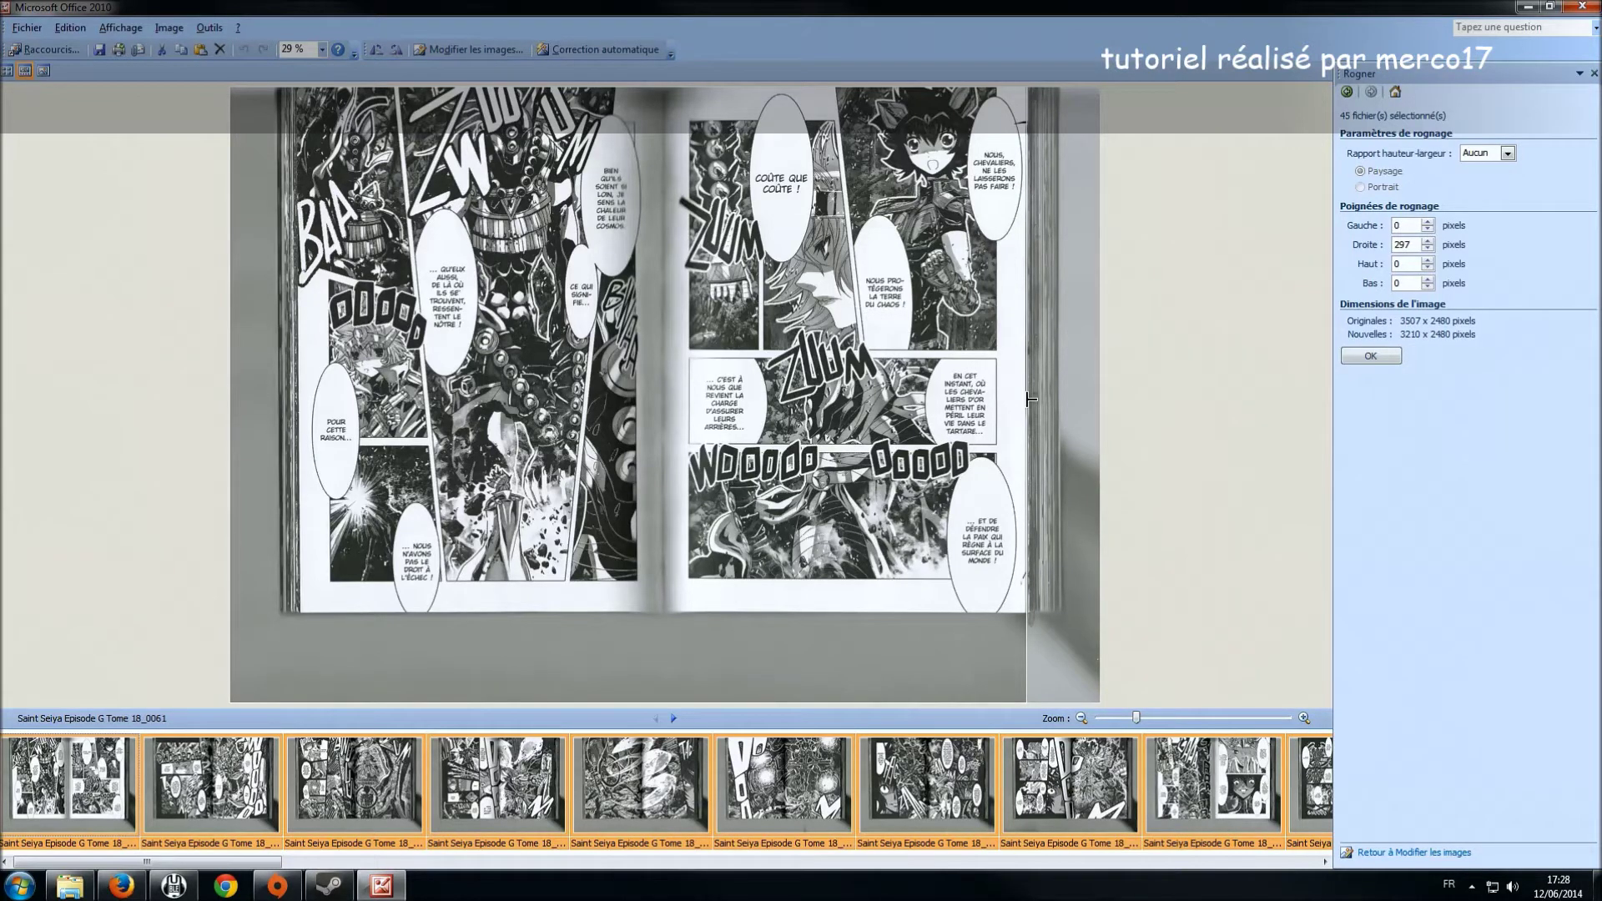
pyautogui.moveTo(1031, 400); pyautogui.dragTo(1031, 399)
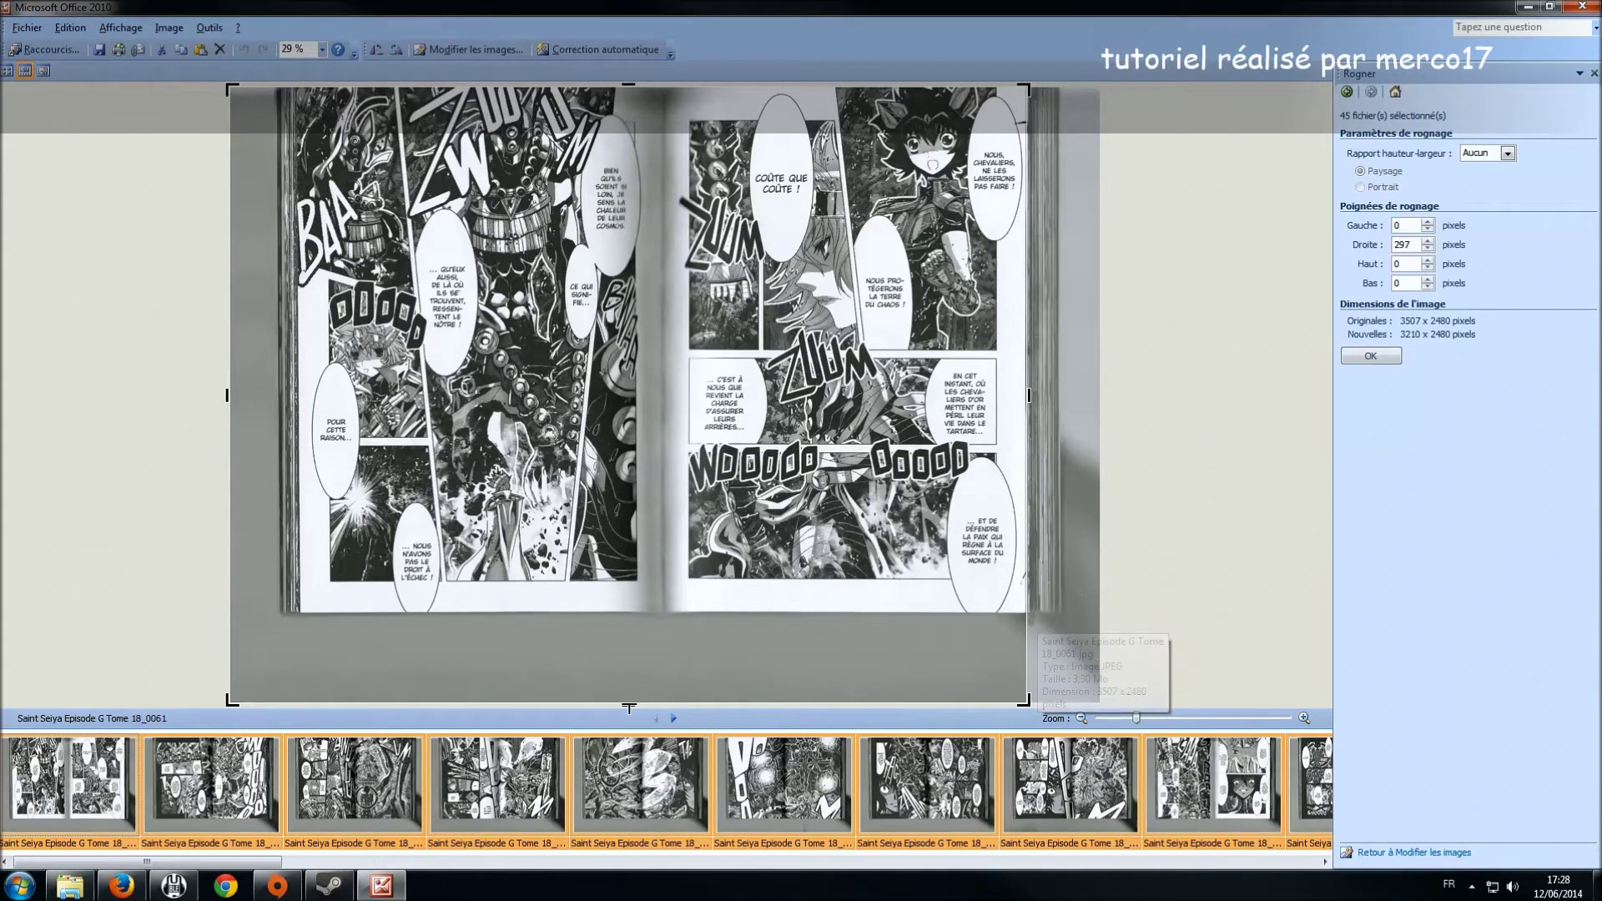
pyautogui.moveTo(629, 707); pyautogui.dragTo(636, 616)
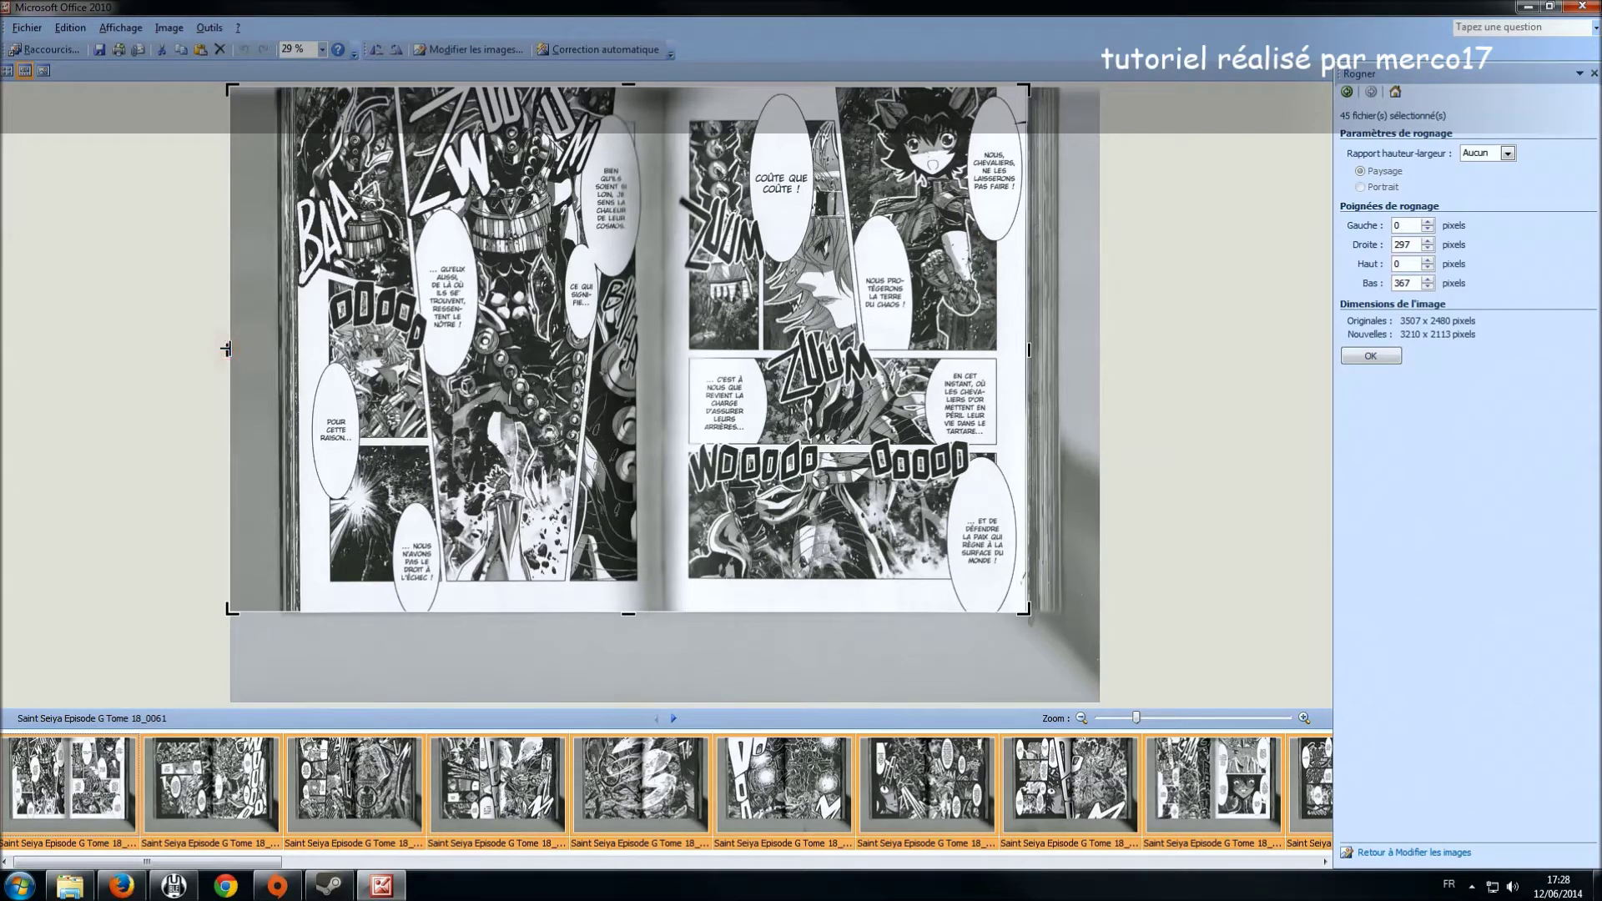
pyautogui.moveTo(226, 349); pyautogui.dragTo(296, 340)
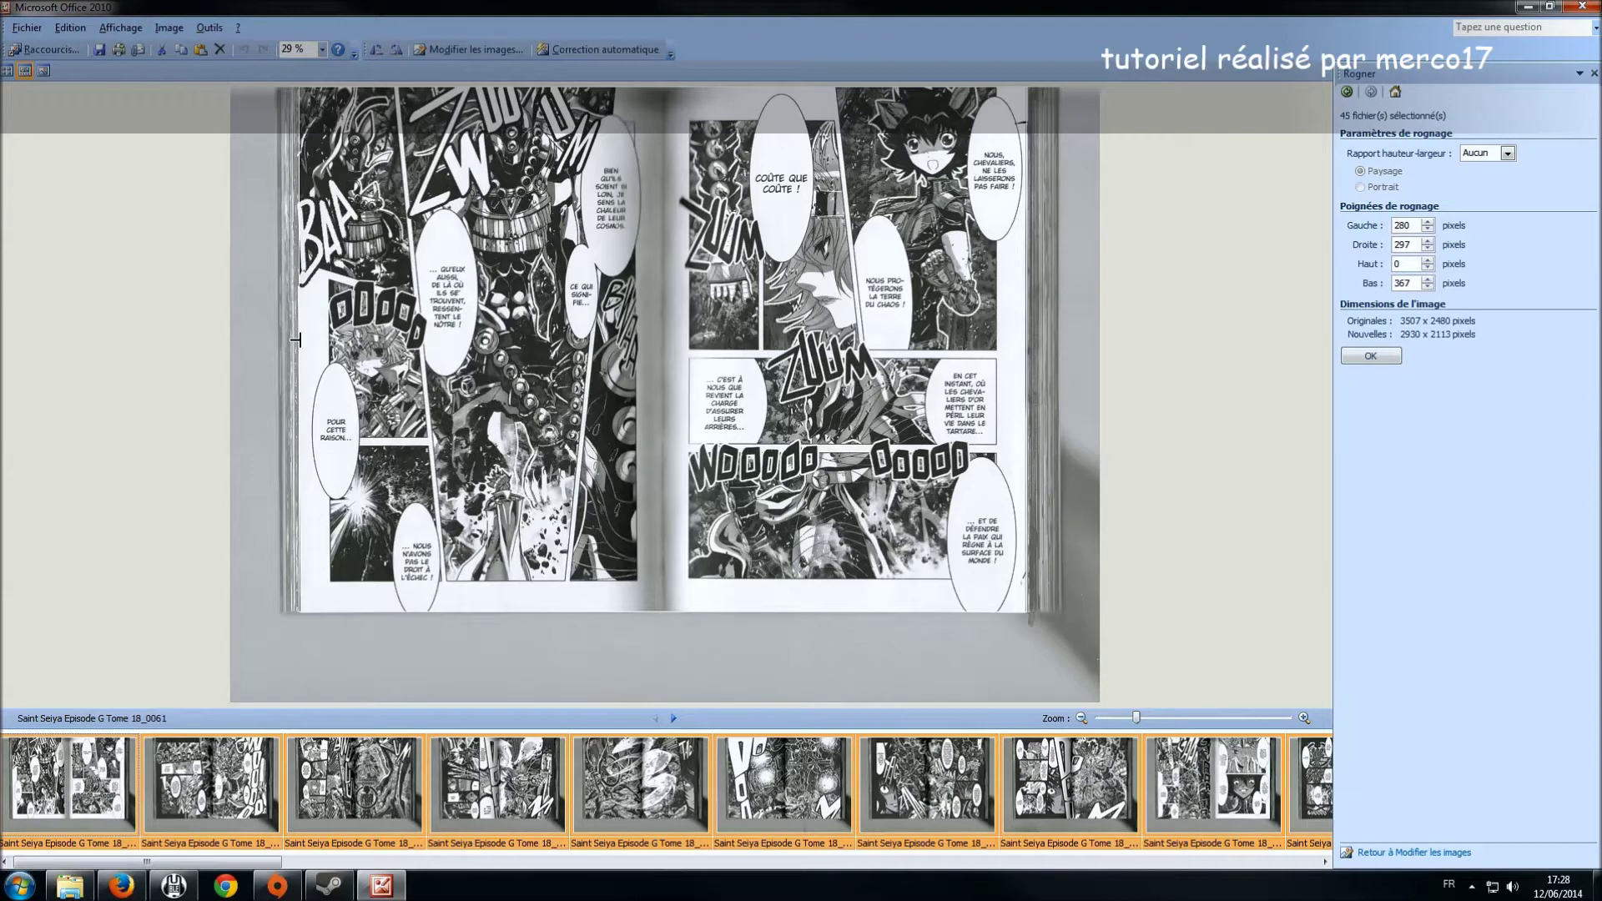
pyautogui.moveTo(296, 340); pyautogui.dragTo(296, 342)
pyautogui.moveTo(290, 350); pyautogui.dragTo(285, 349)
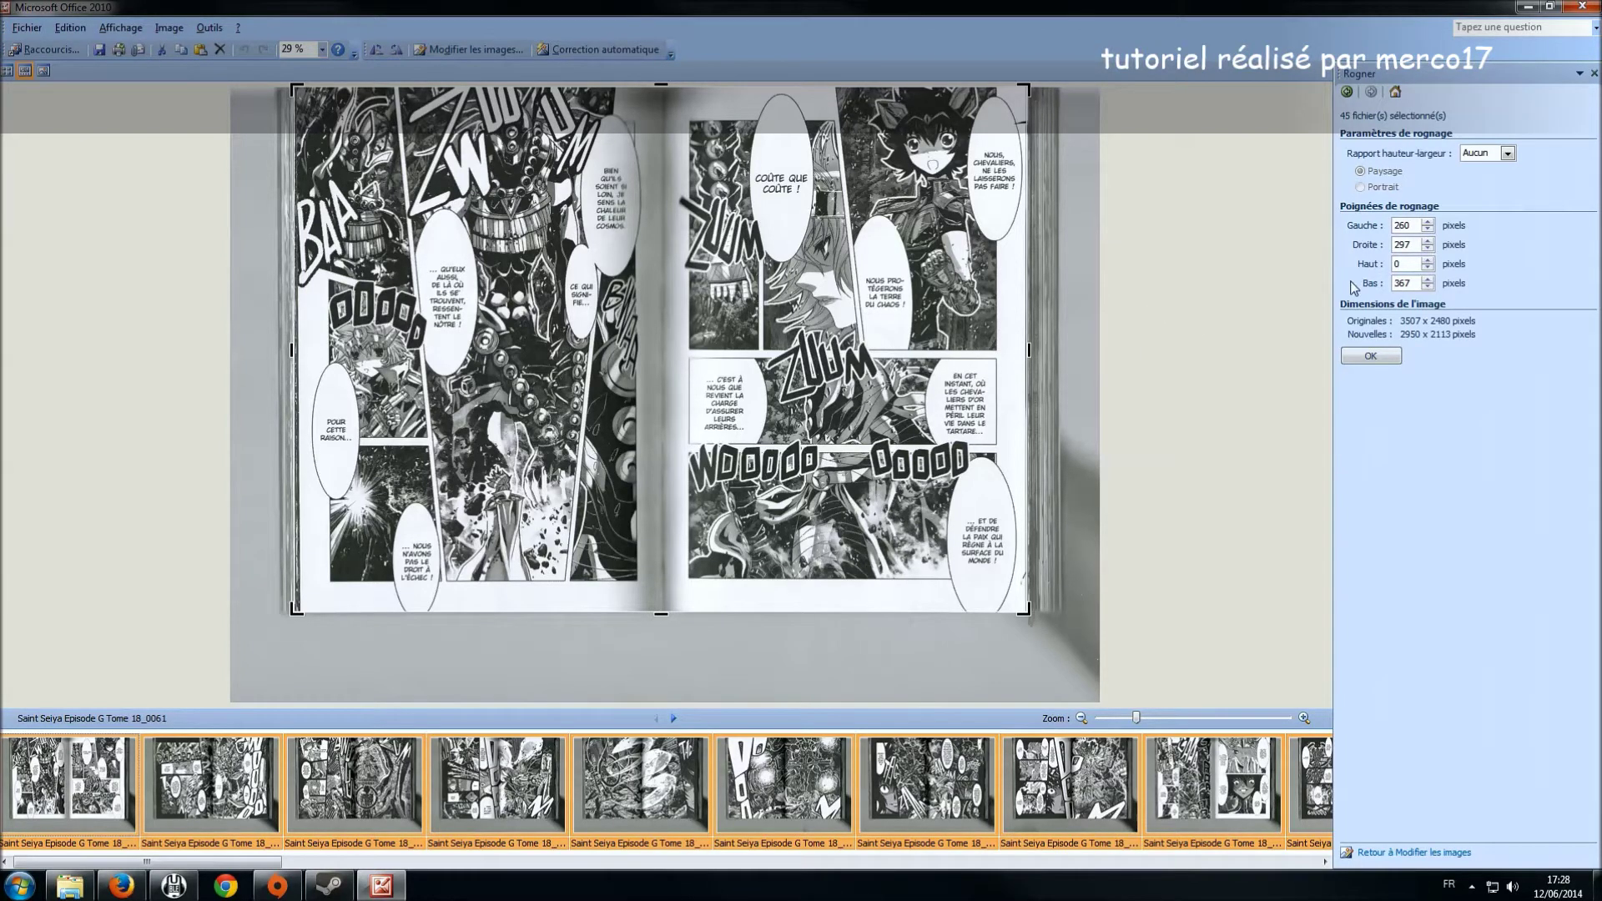
pyautogui.click(1391, 361)
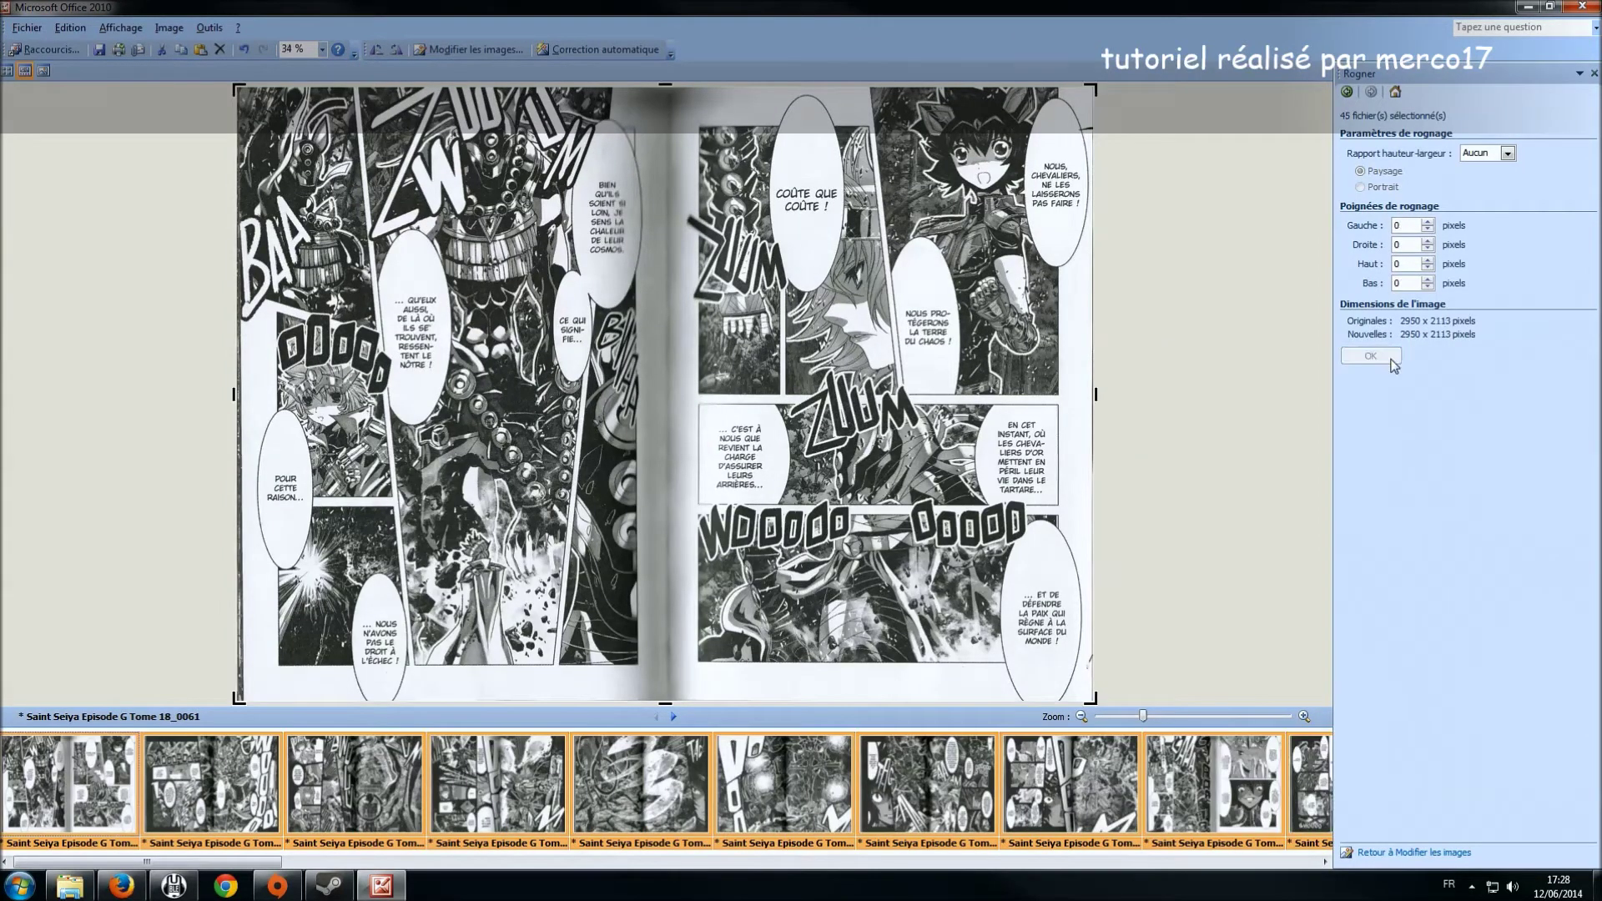
# - Go to the end of the filmstrip and check the crop on the last scan, 18_0105
pyautogui.moveTo(248, 862); pyautogui.dragTo(793, 872)
pyautogui.moveTo(934, 862); pyautogui.dragTo(1285, 861)
pyautogui.click(1238, 759)
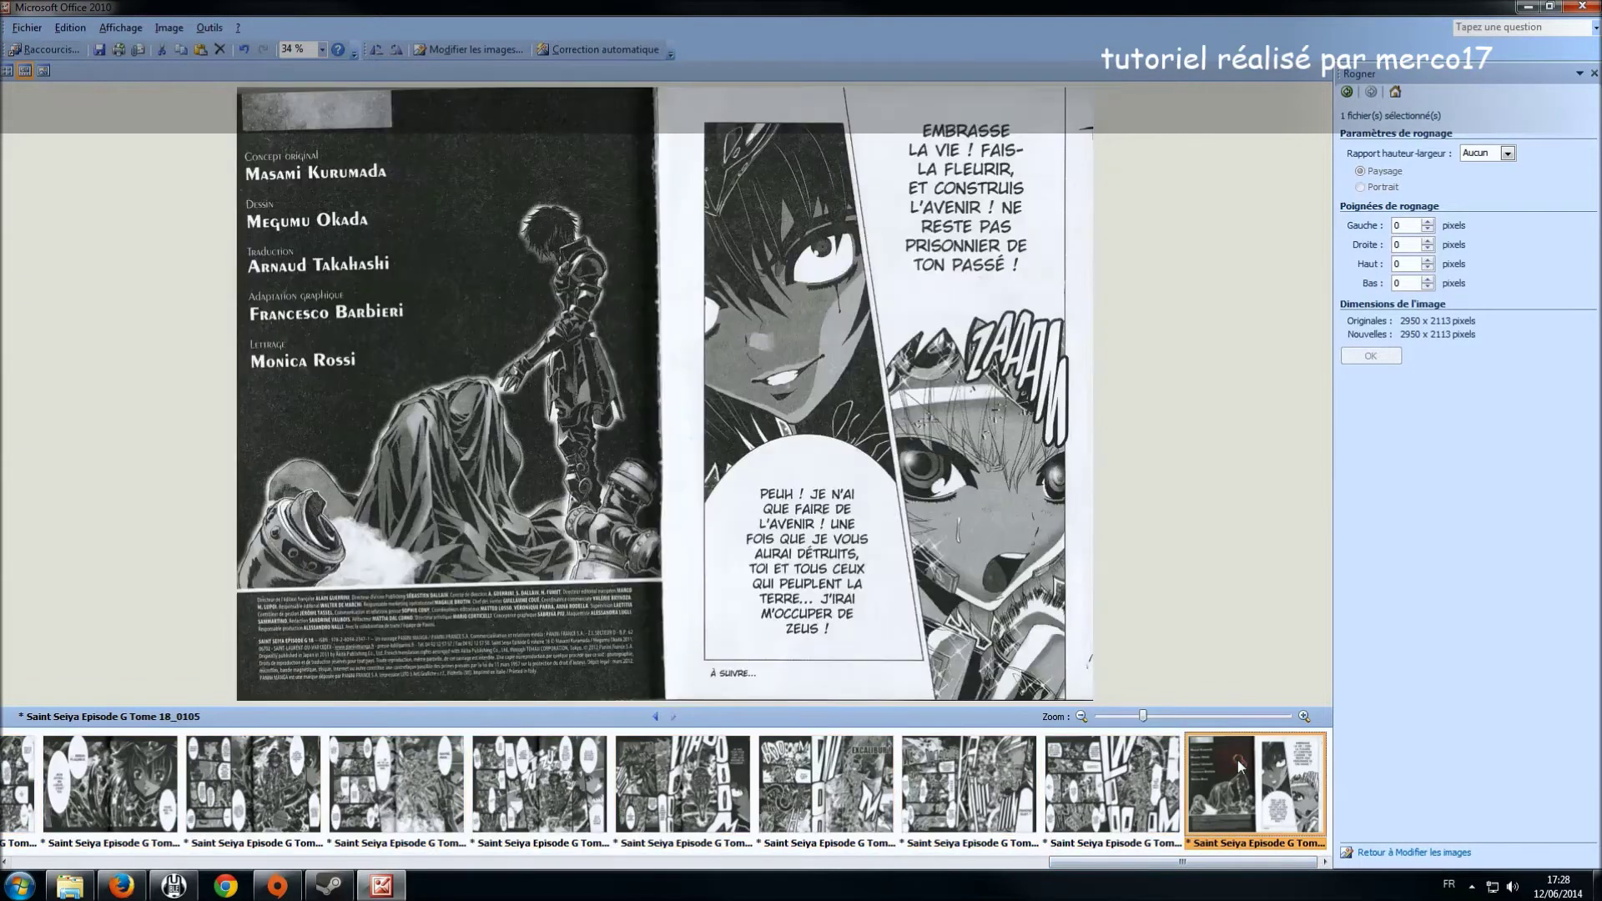
# - Check the crop on scans 18_0104 and 18_0103, return to the first scan and browse up to scan 18_0065
pyautogui.click(1070, 789)
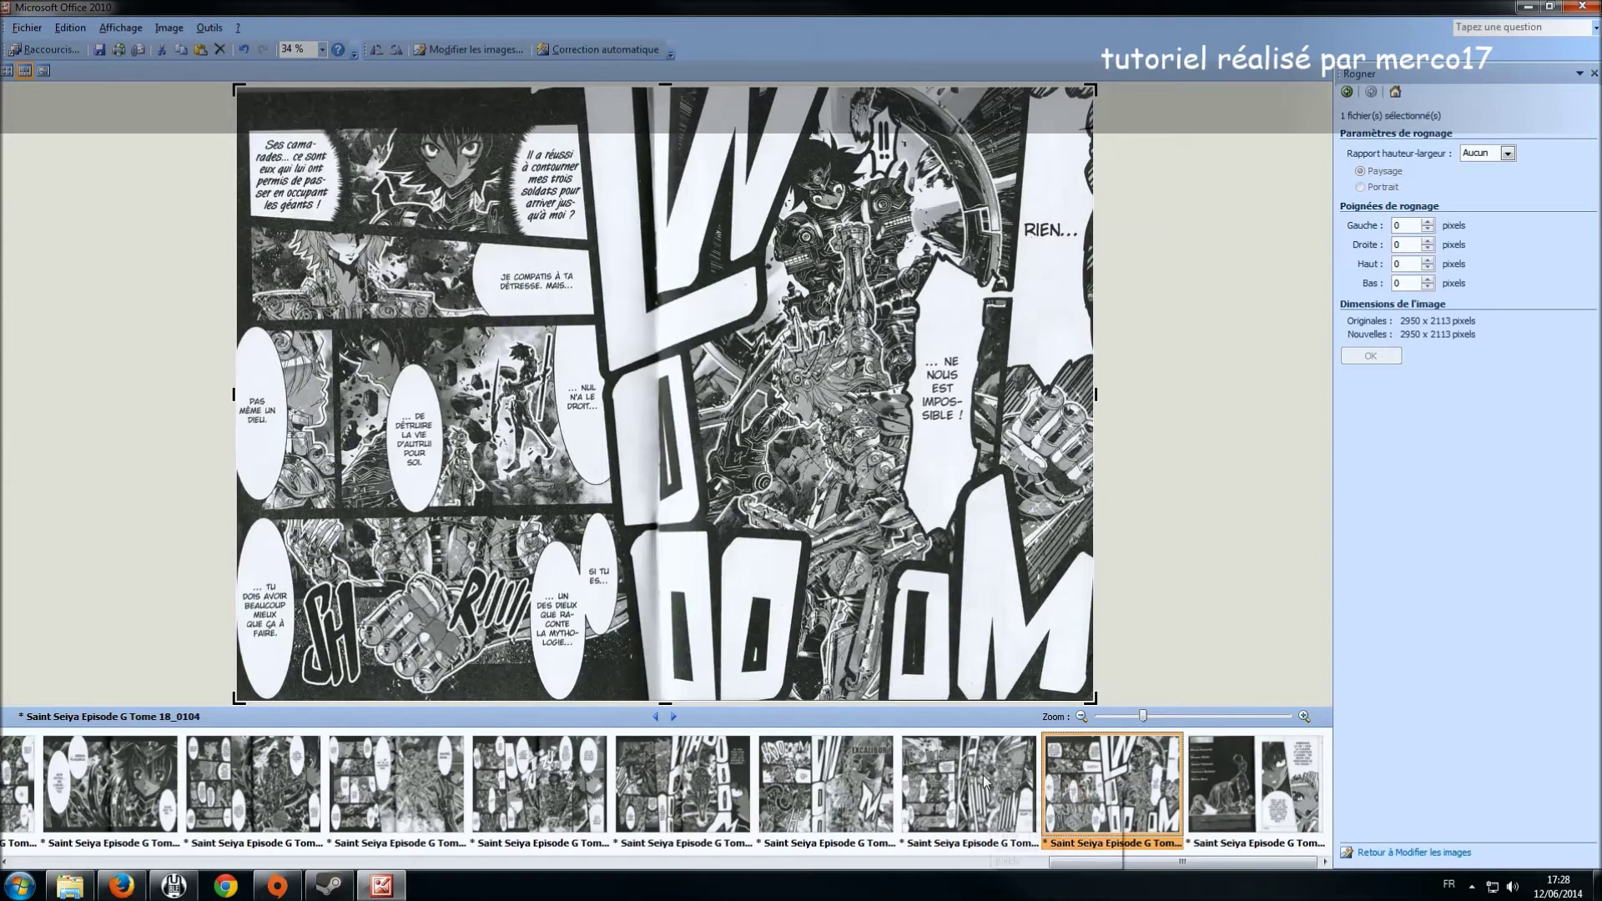
pyautogui.click(976, 780)
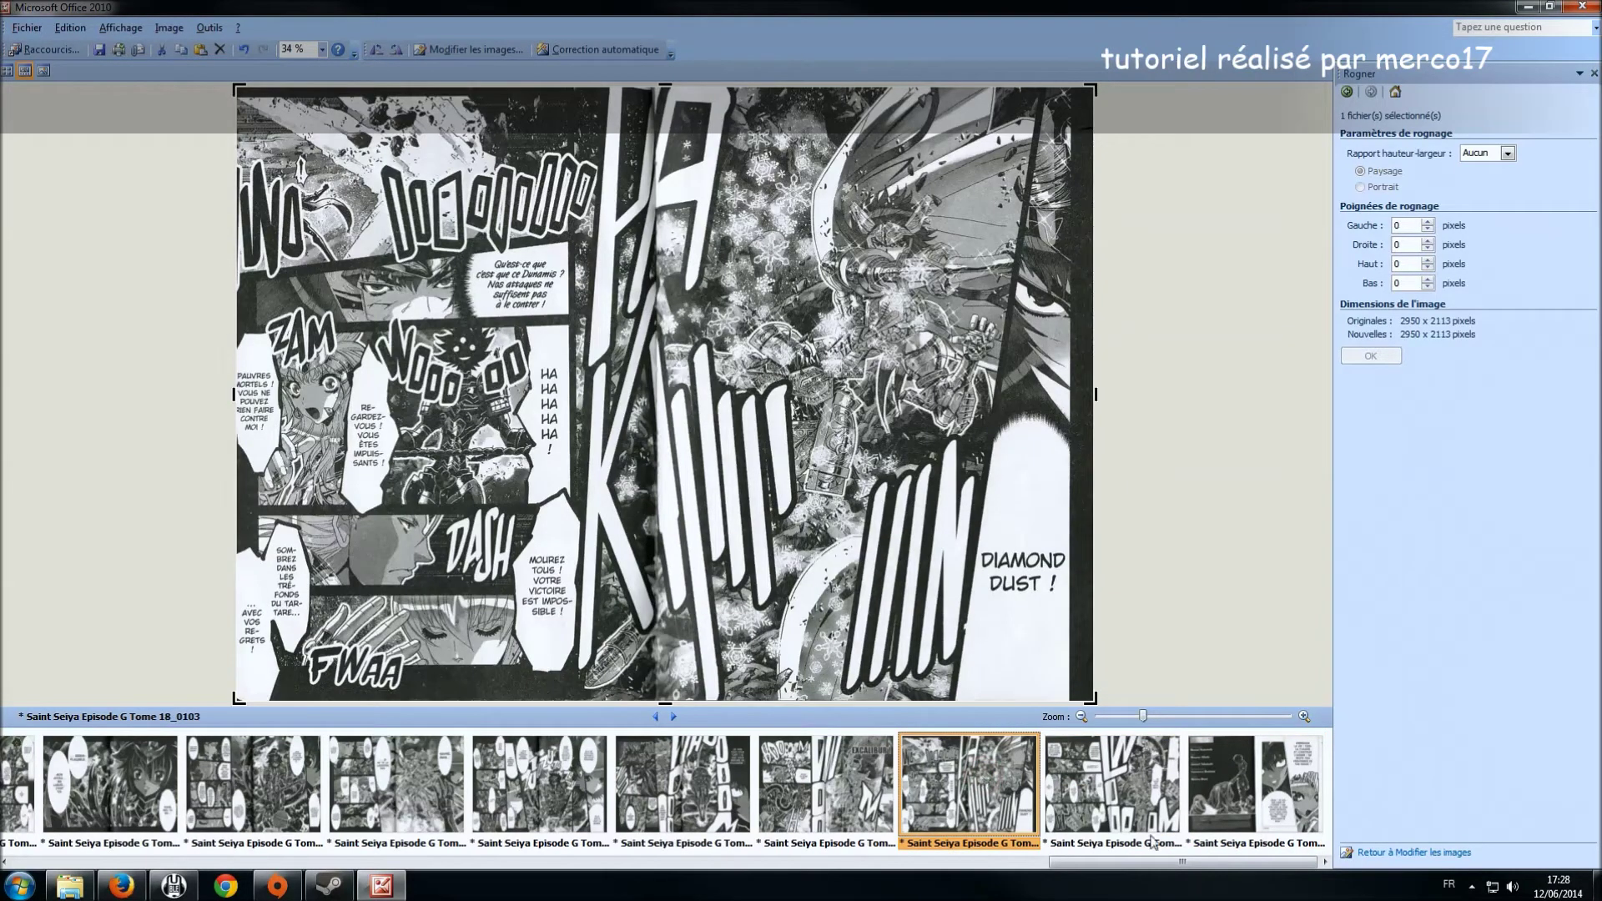
pyautogui.moveTo(1145, 860); pyautogui.dragTo(100, 843)
pyautogui.click(59, 788)
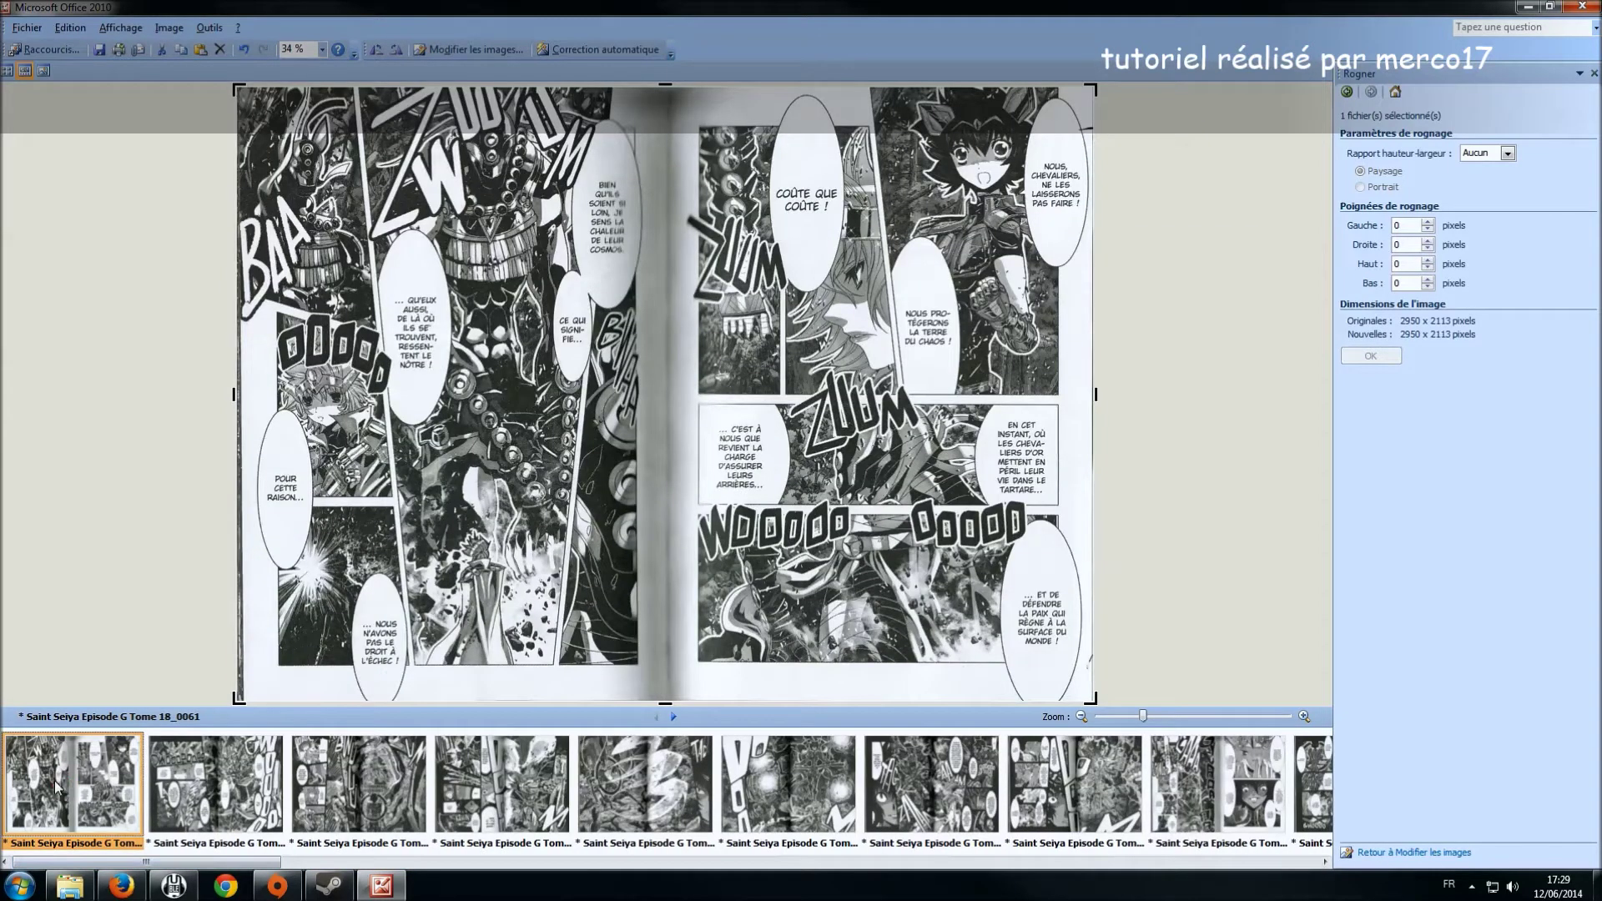
pyautogui.press('Right')
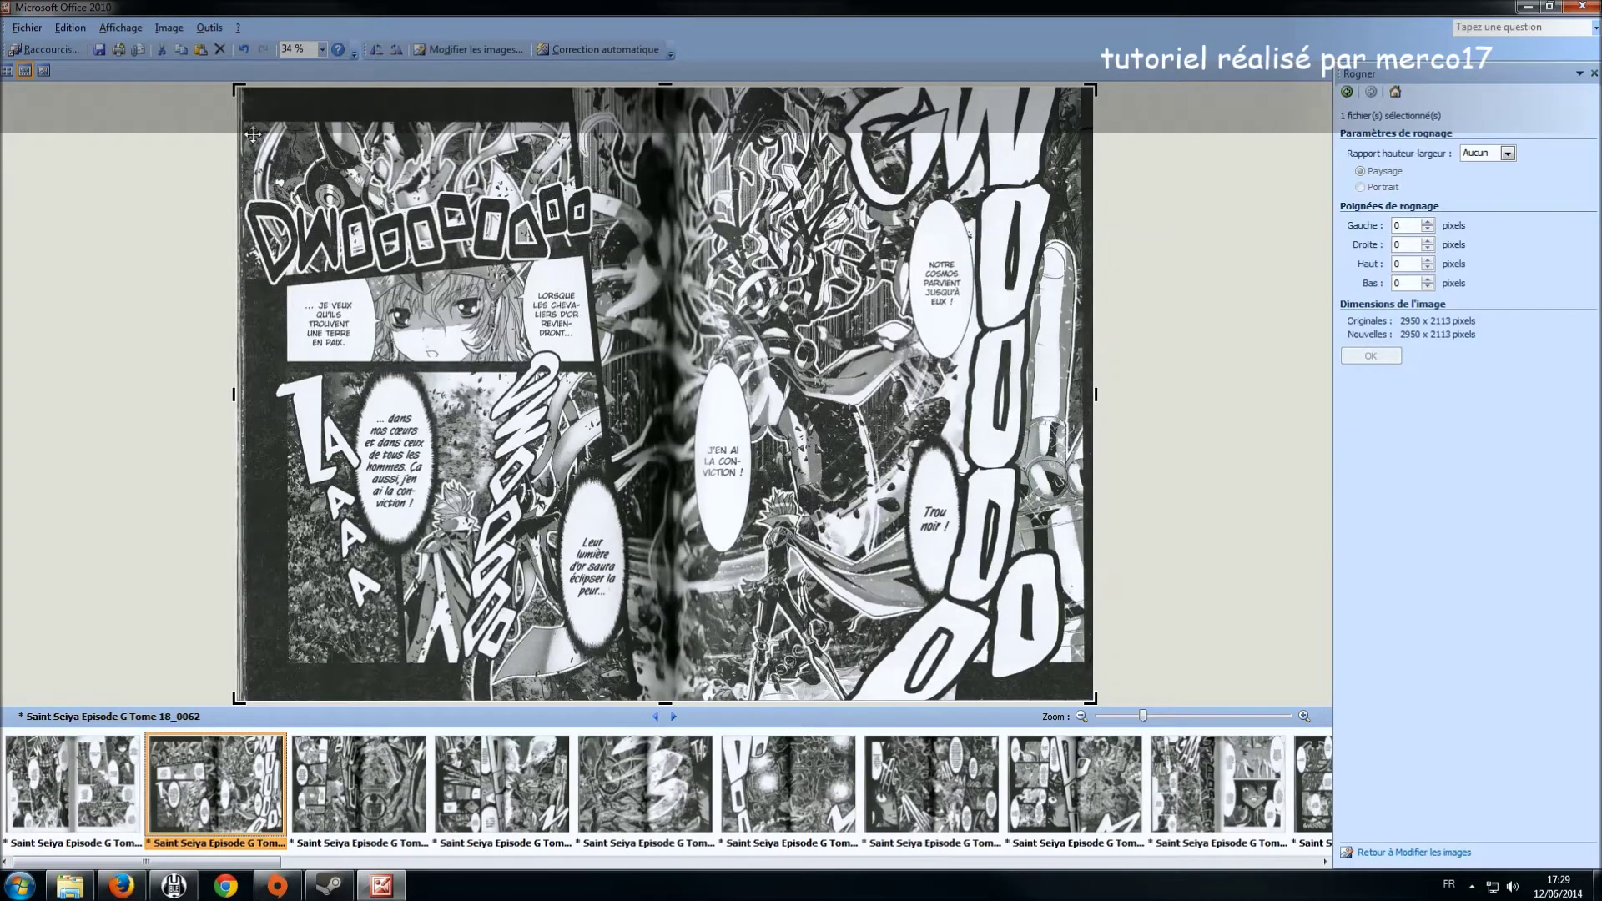
pyautogui.press('Right')
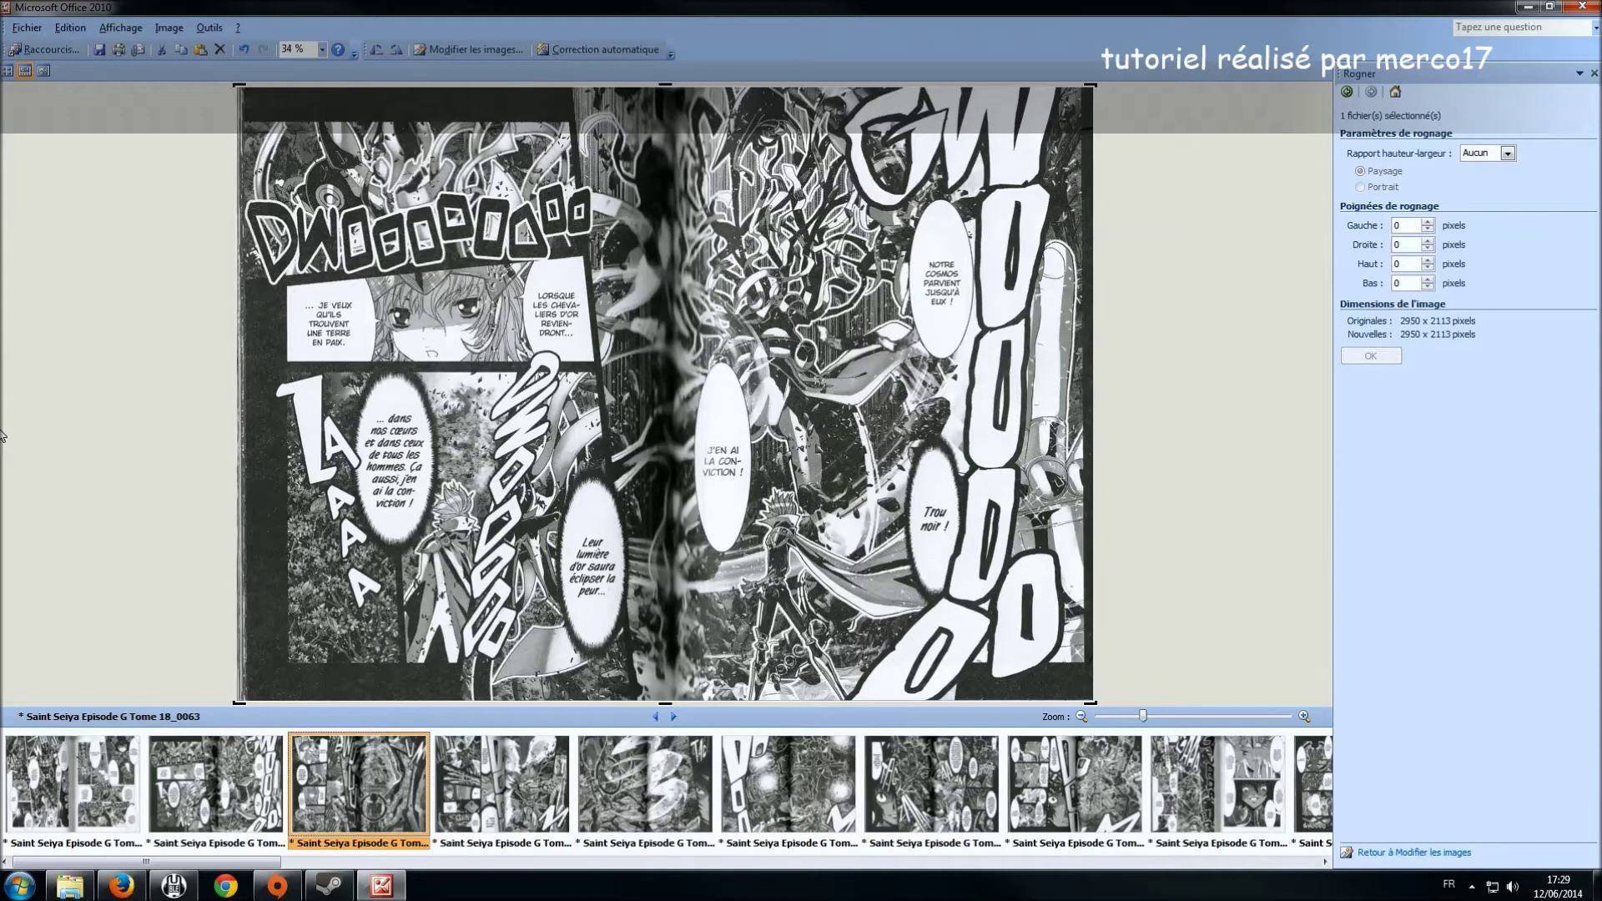
pyautogui.press('Right')
pyautogui.press('Right')
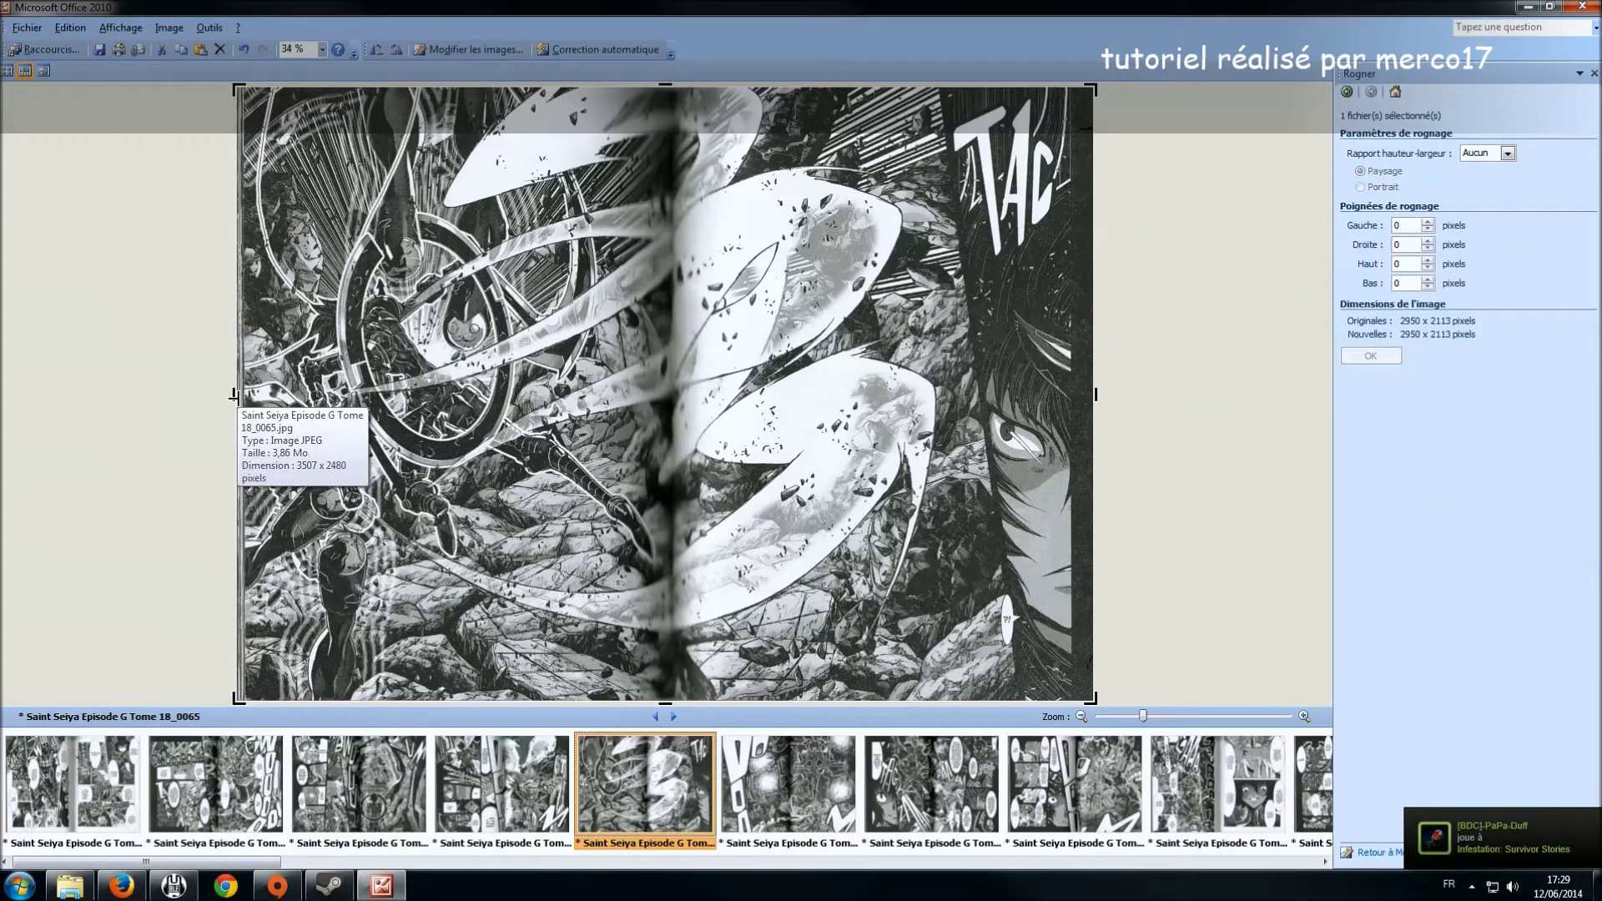
# - Crop the thin leftover strip off the left edge of scan 18_0065
pyautogui.click(231, 394)
pyautogui.moveTo(231, 395); pyautogui.dragTo(243, 394)
pyautogui.click(1398, 355)
# - Examine the crop on each following scan in turn, from 18_0066 up to 18_0101
pyautogui.press('Right')
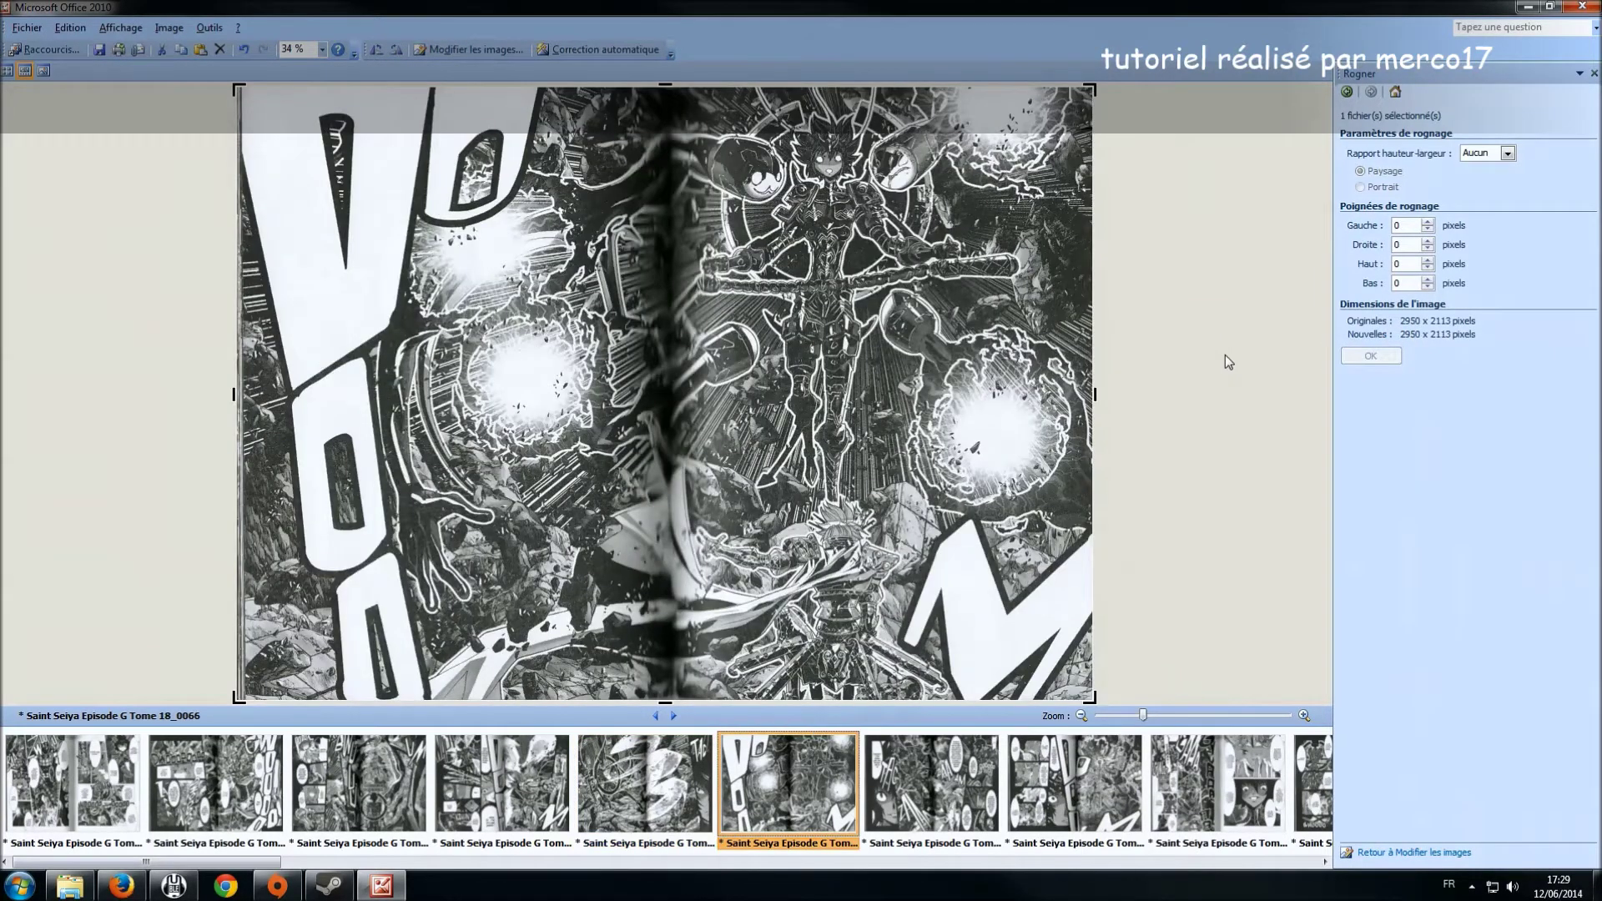
pyautogui.press('Right')
pyautogui.press('Right')
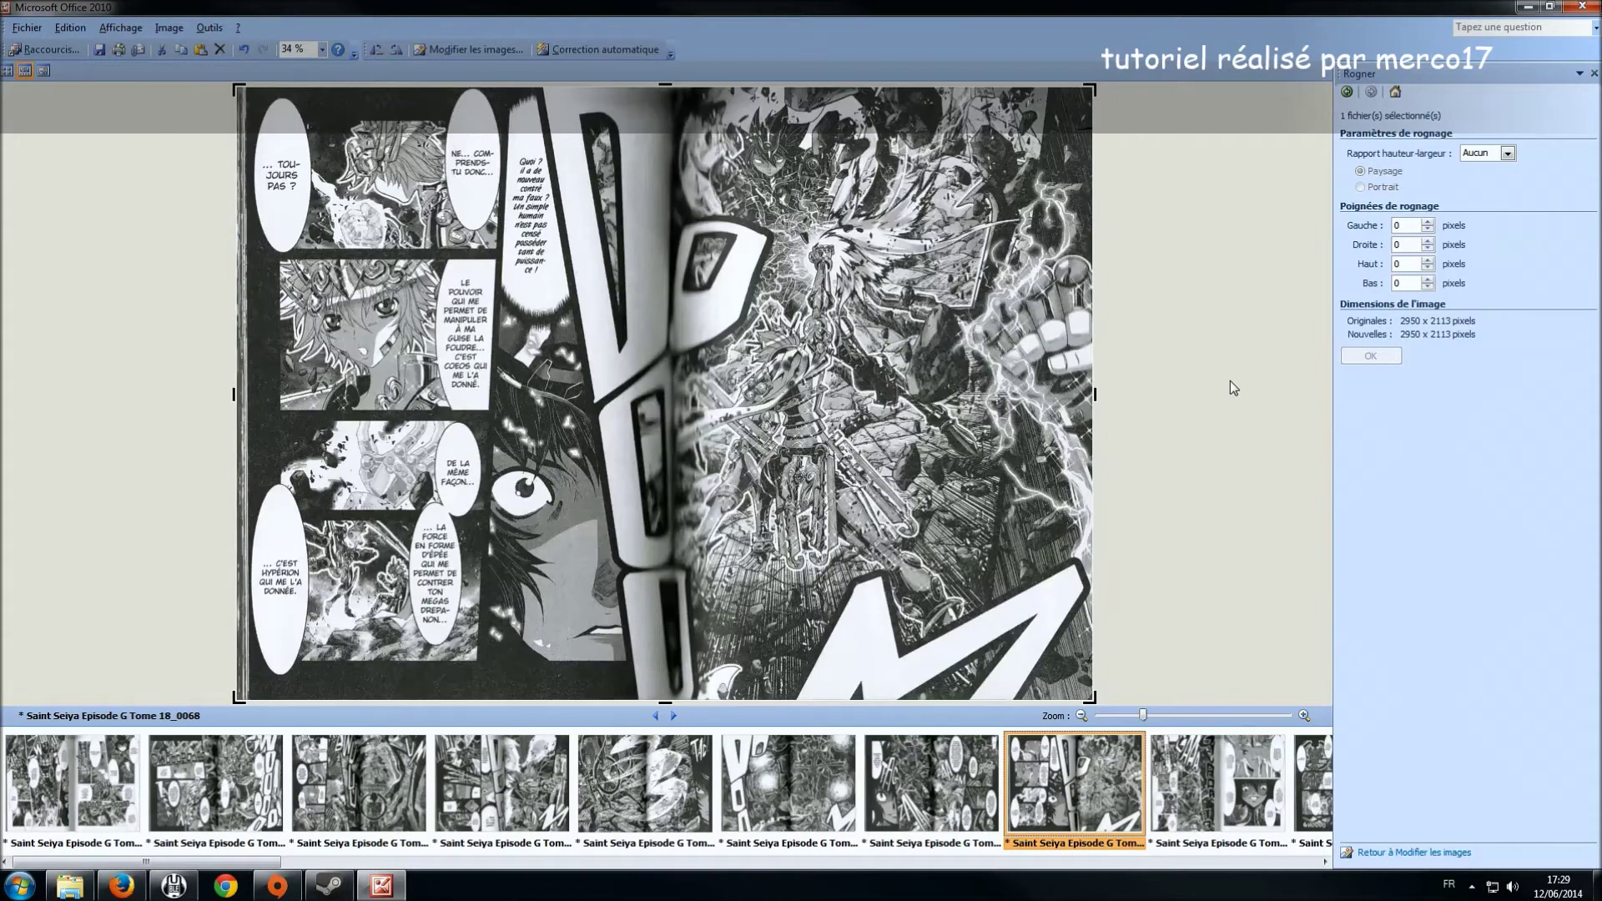
pyautogui.press('Right')
pyautogui.press('Right')
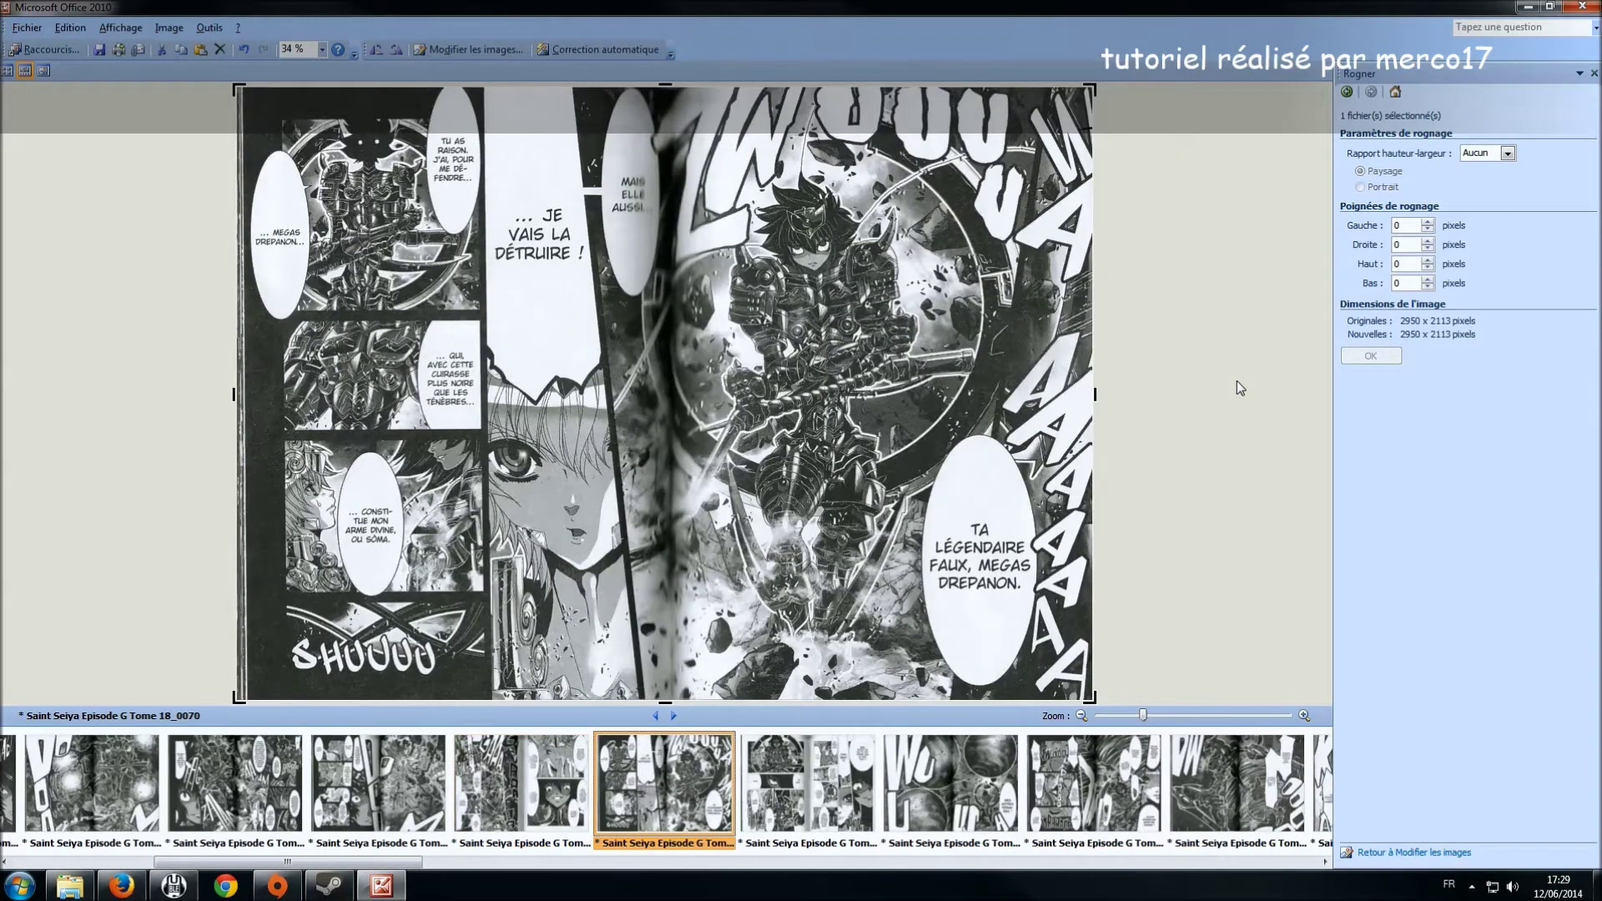
pyautogui.press('Right')
pyautogui.press('Right')
pyautogui.press('Right')
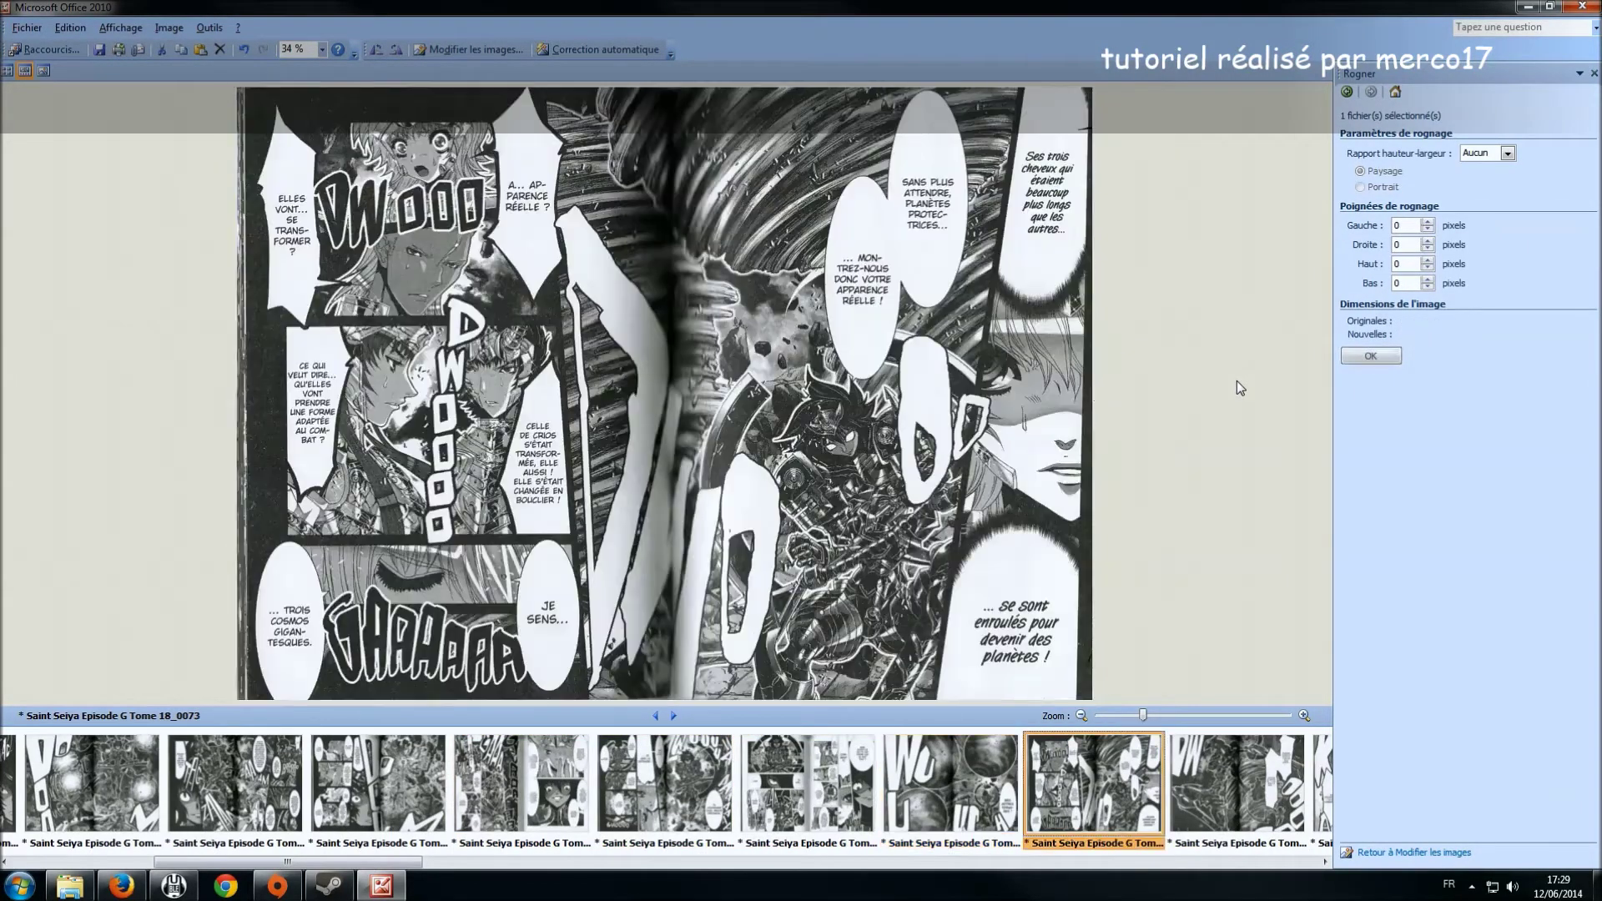
pyautogui.press('Right')
pyautogui.press('Right')
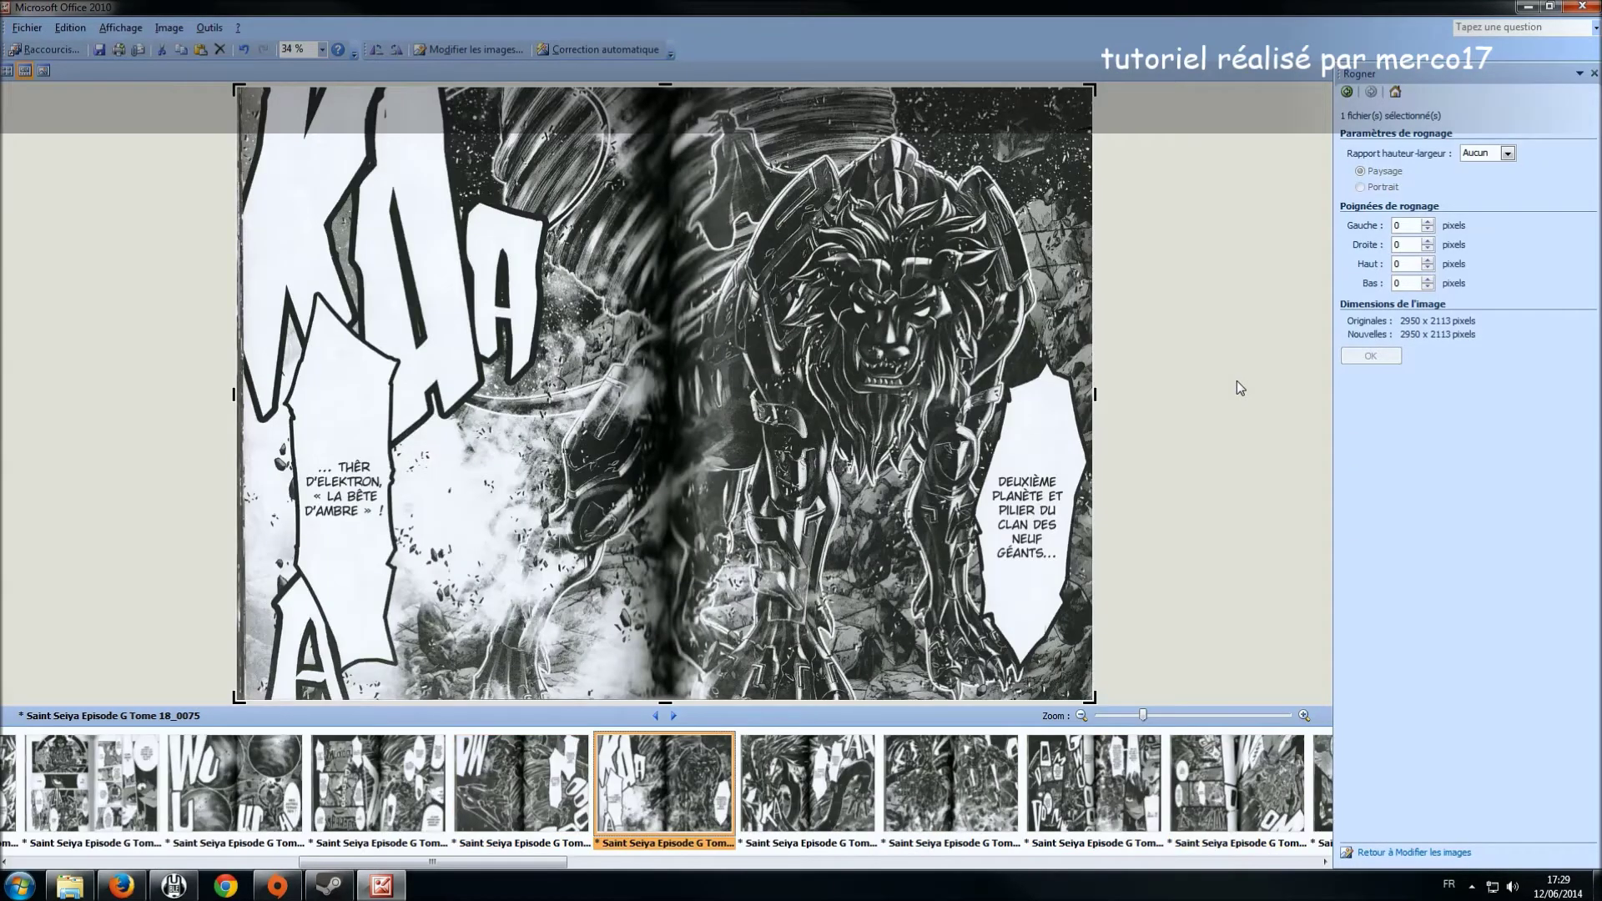
pyautogui.press('Right')
pyautogui.press('Right')
pyautogui.press('Right')
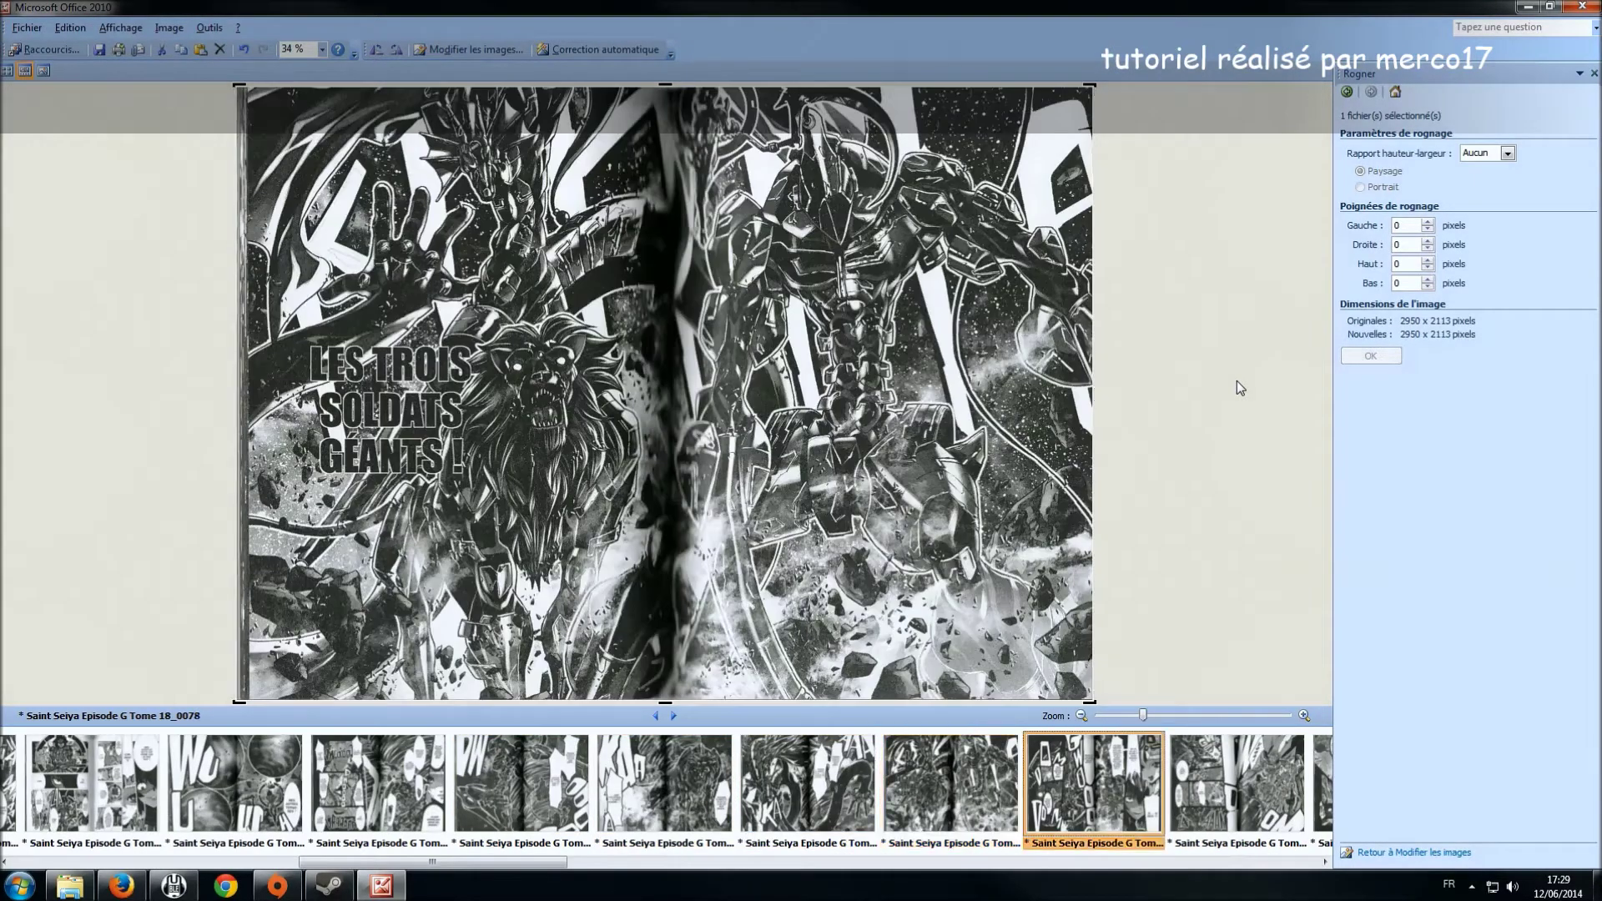
pyautogui.press('Right')
pyautogui.press('Right')
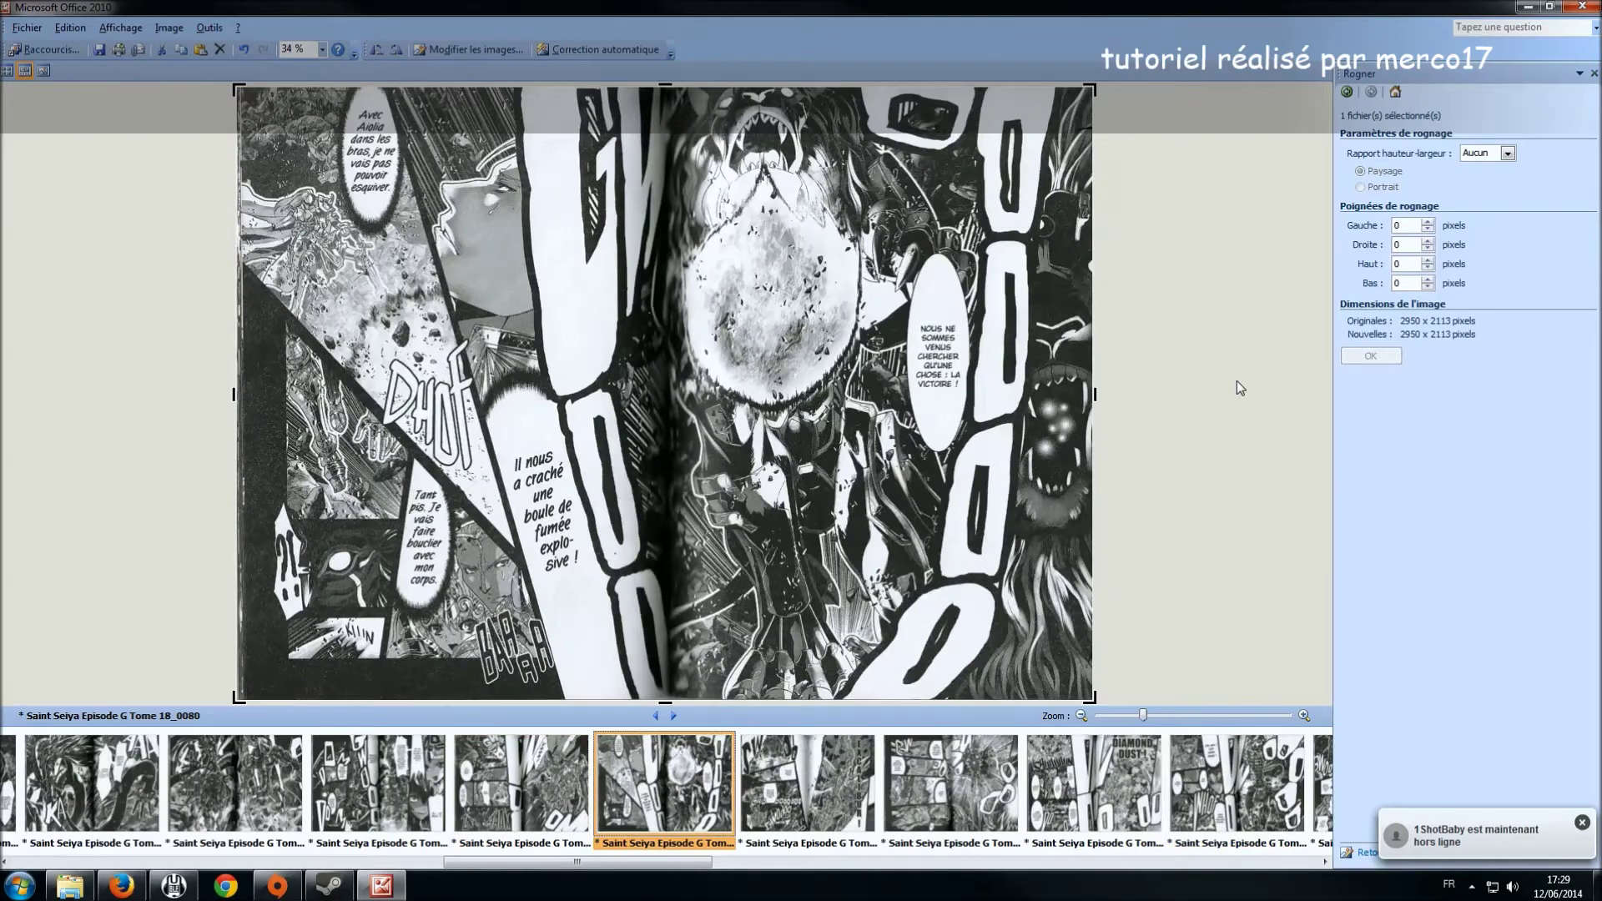
pyautogui.press('Right')
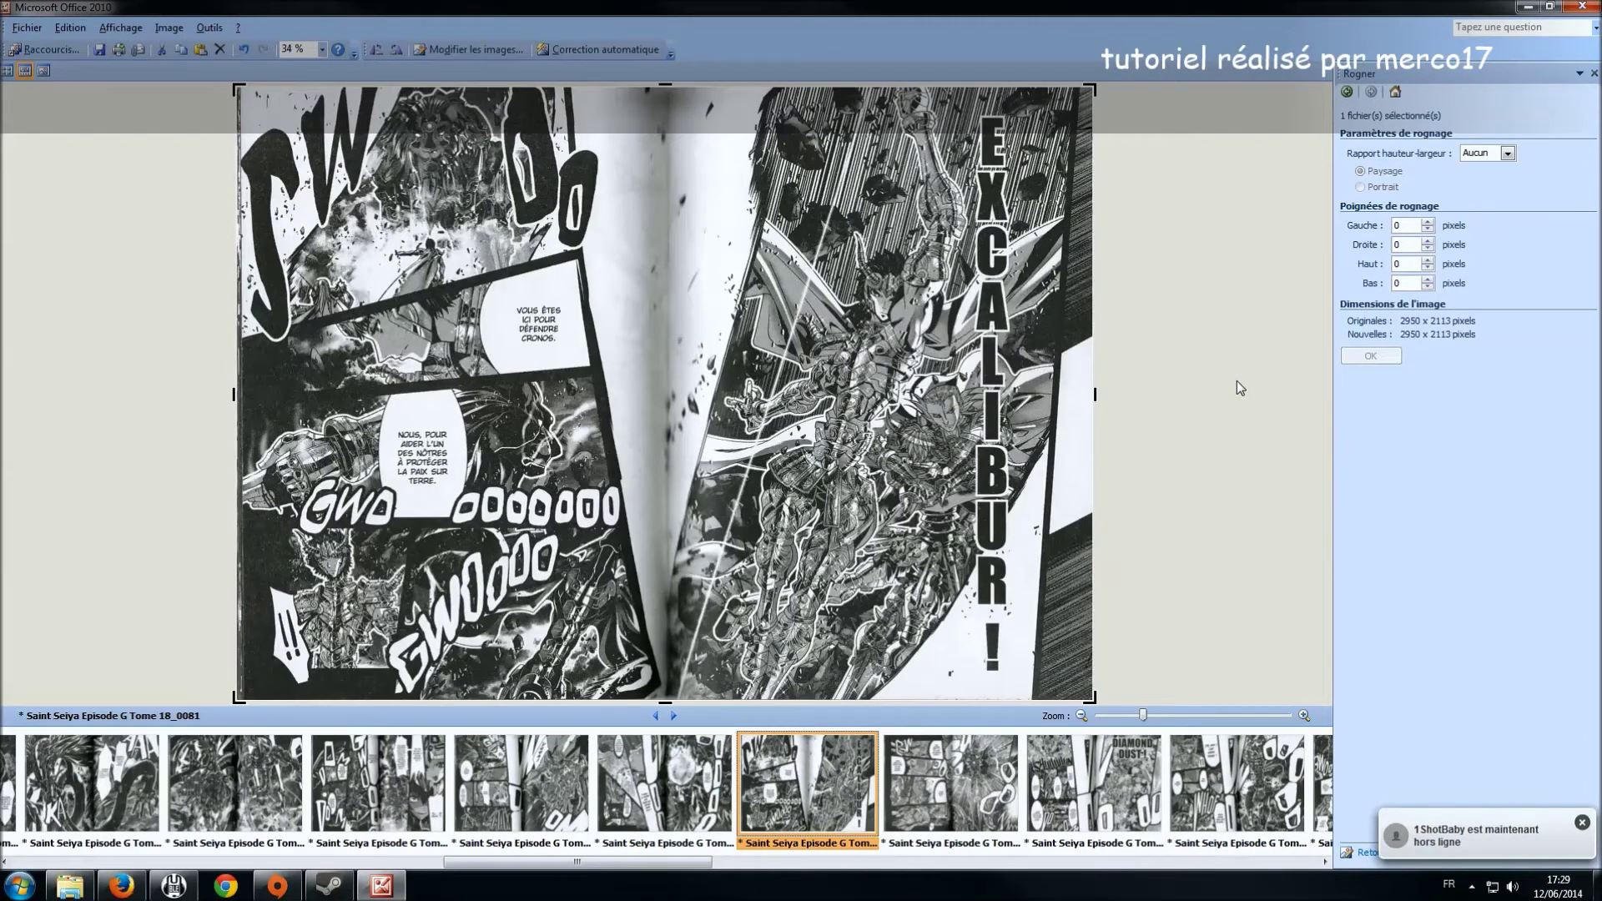
pyautogui.press('Right')
pyautogui.press('Right')
pyautogui.press('Right')
pyautogui.press('Right')
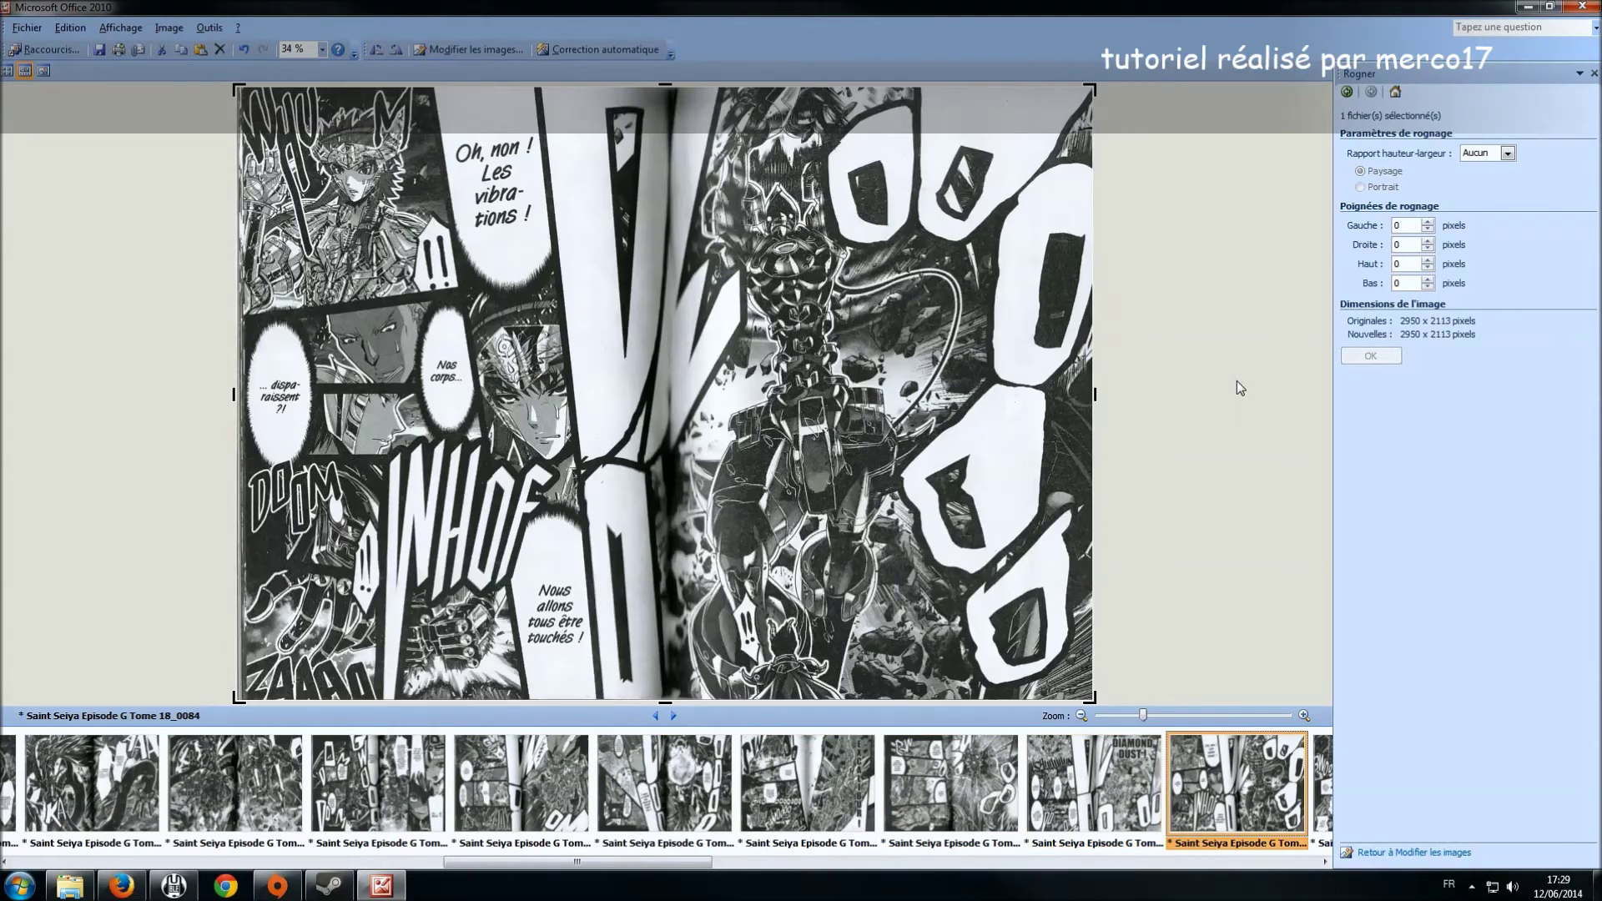
pyautogui.press('Right')
pyautogui.press('Right')
pyautogui.press('Right')
pyautogui.press('Right')
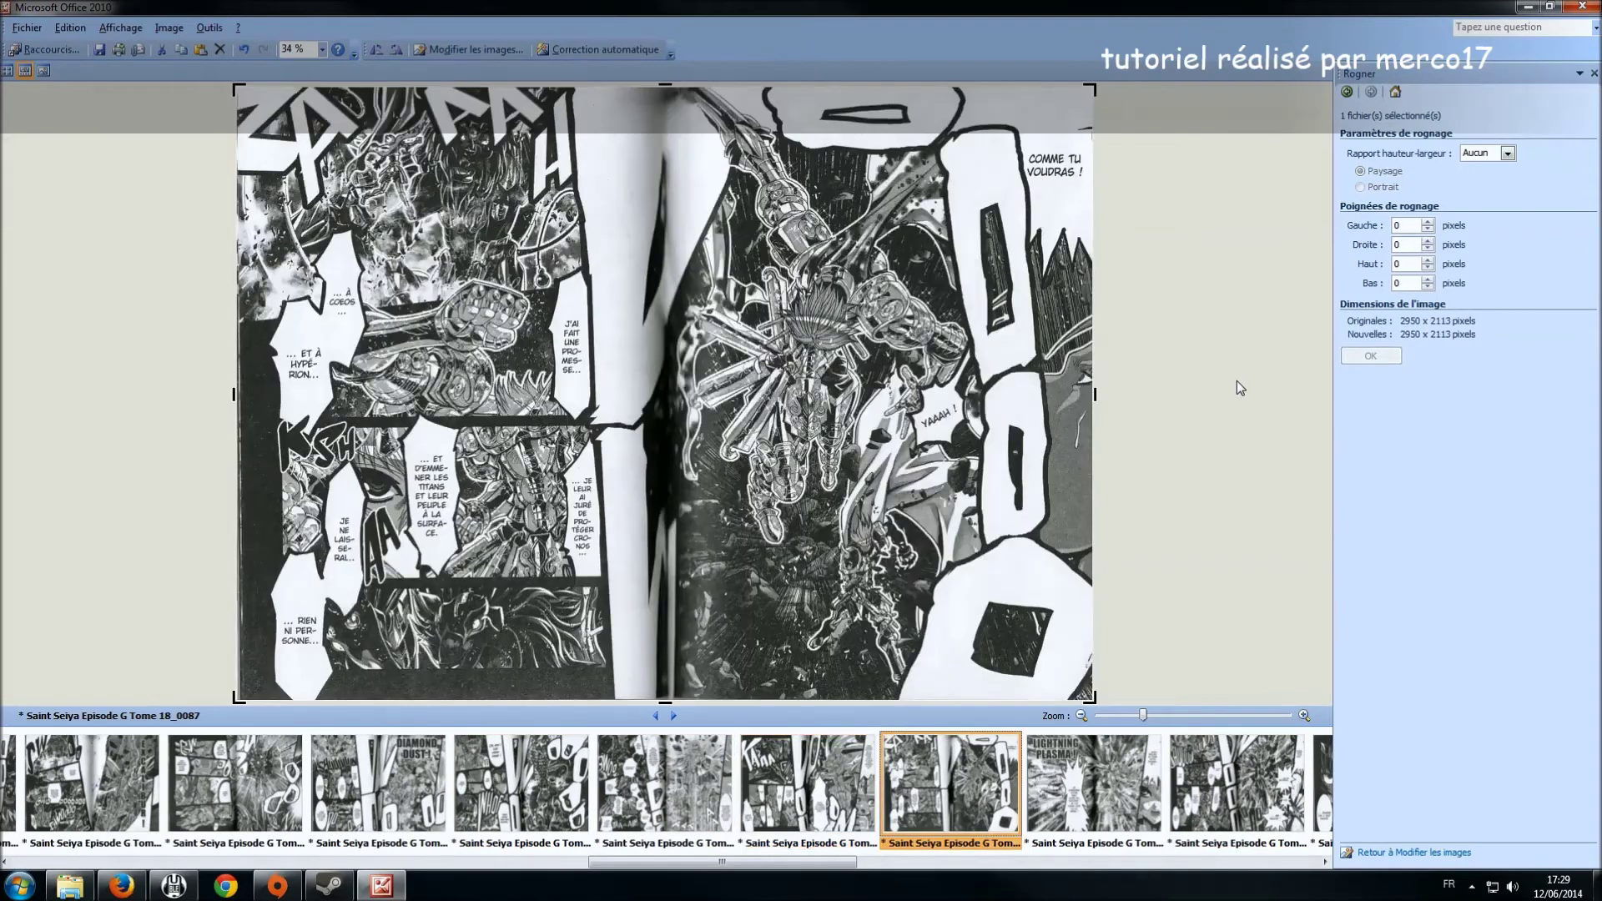
pyautogui.press('Right')
pyautogui.press('Right')
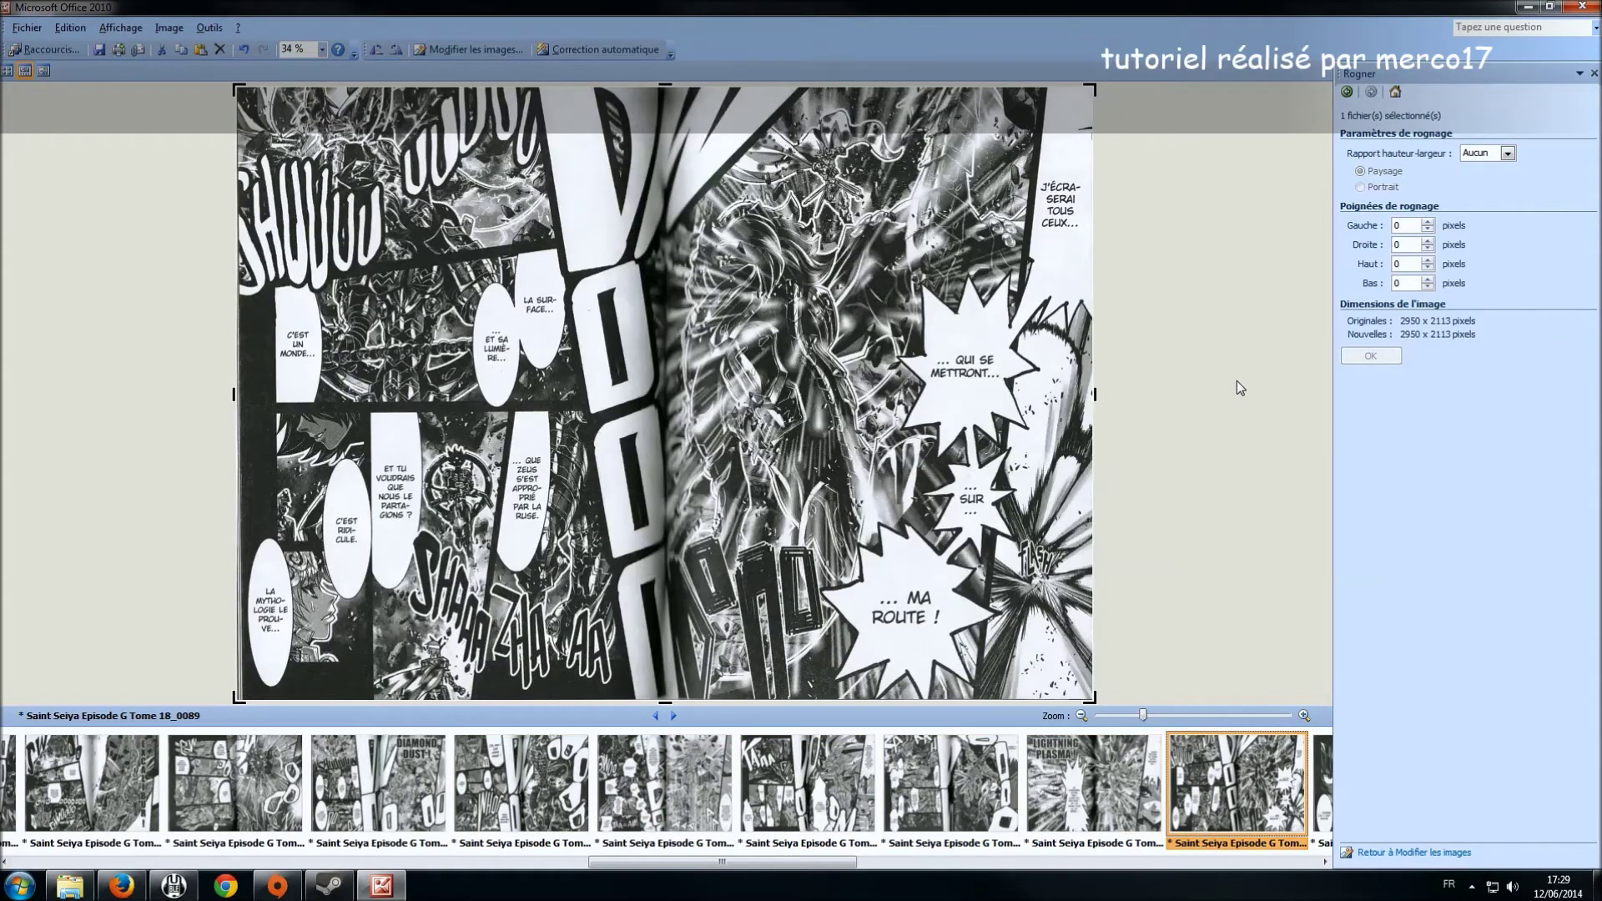
pyautogui.press('Right')
pyautogui.press('Right')
pyautogui.press('Right')
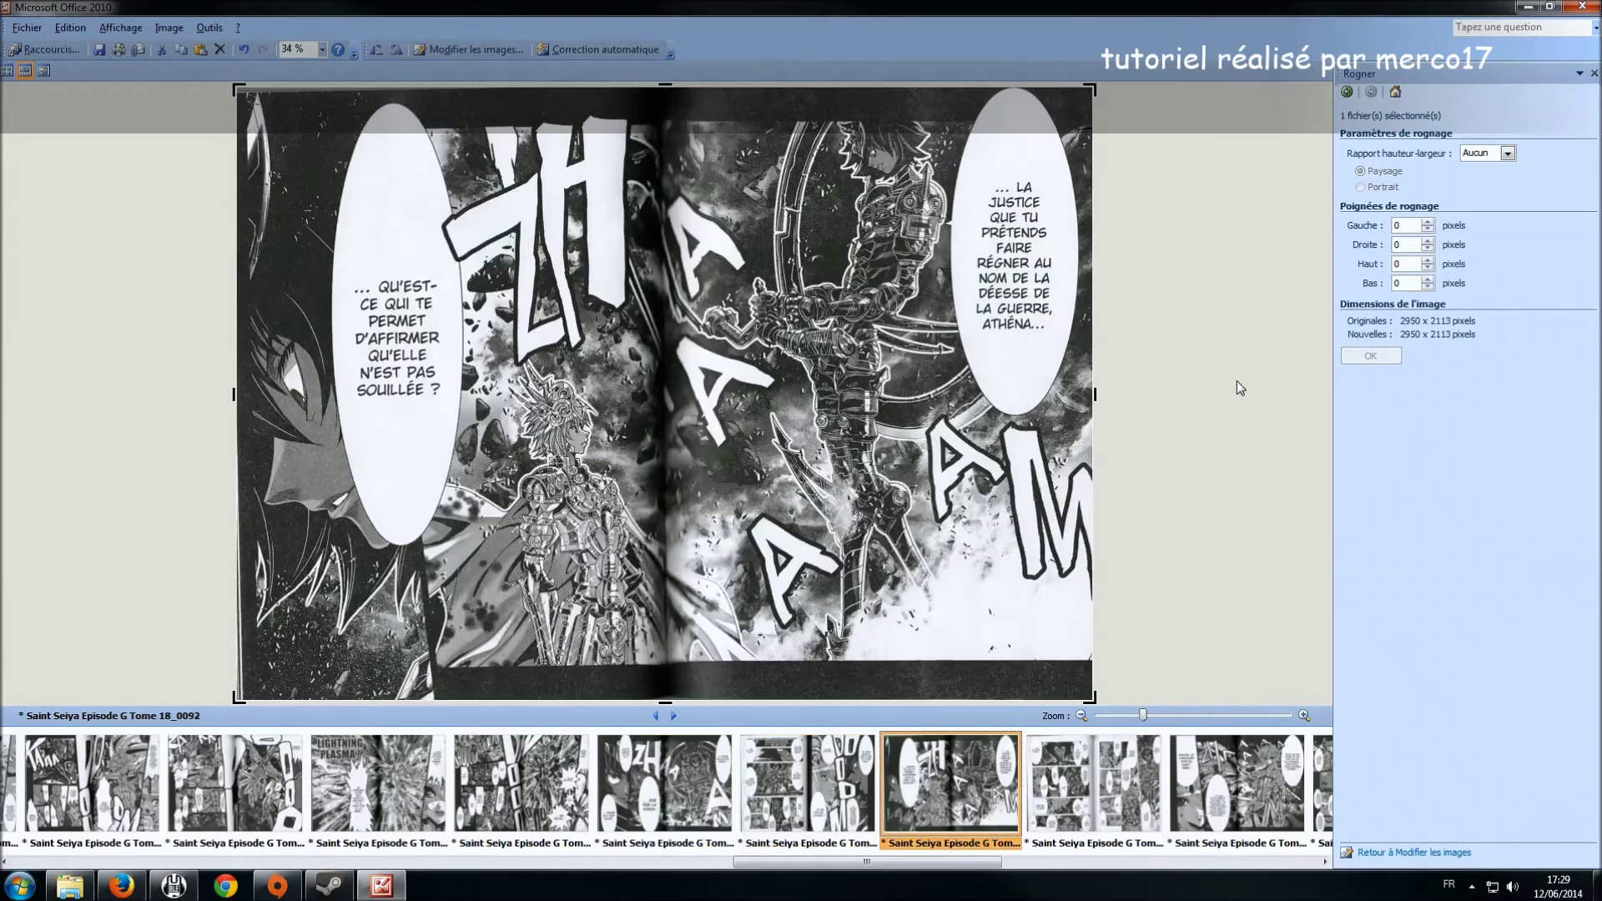
pyautogui.press('Right')
pyautogui.press('Right')
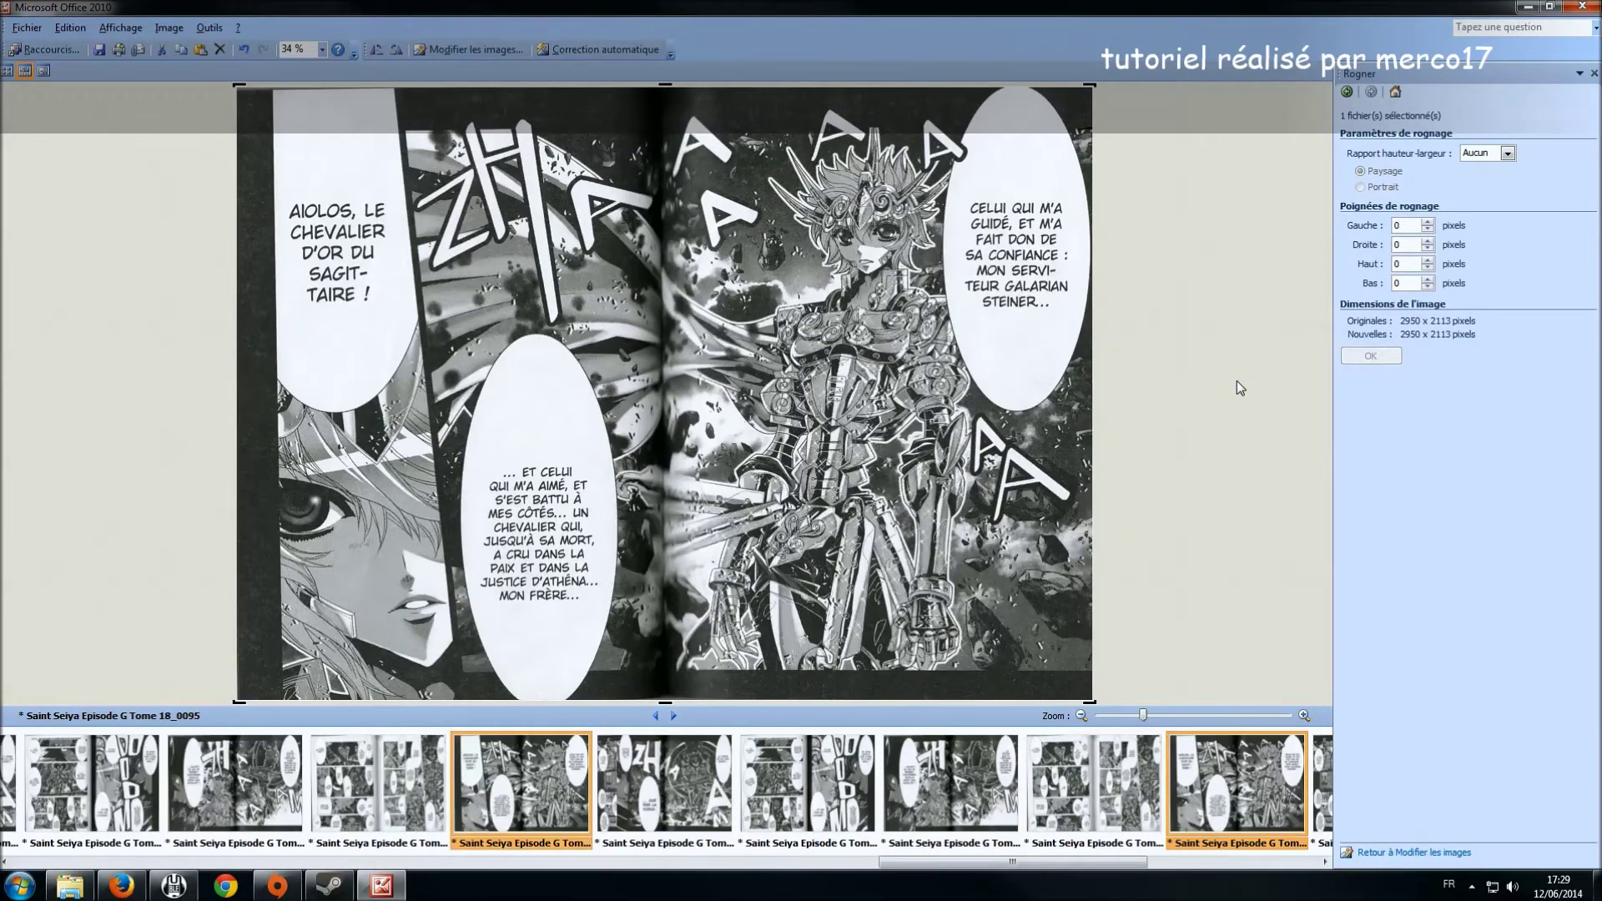
pyautogui.press('Right')
pyautogui.press('Right')
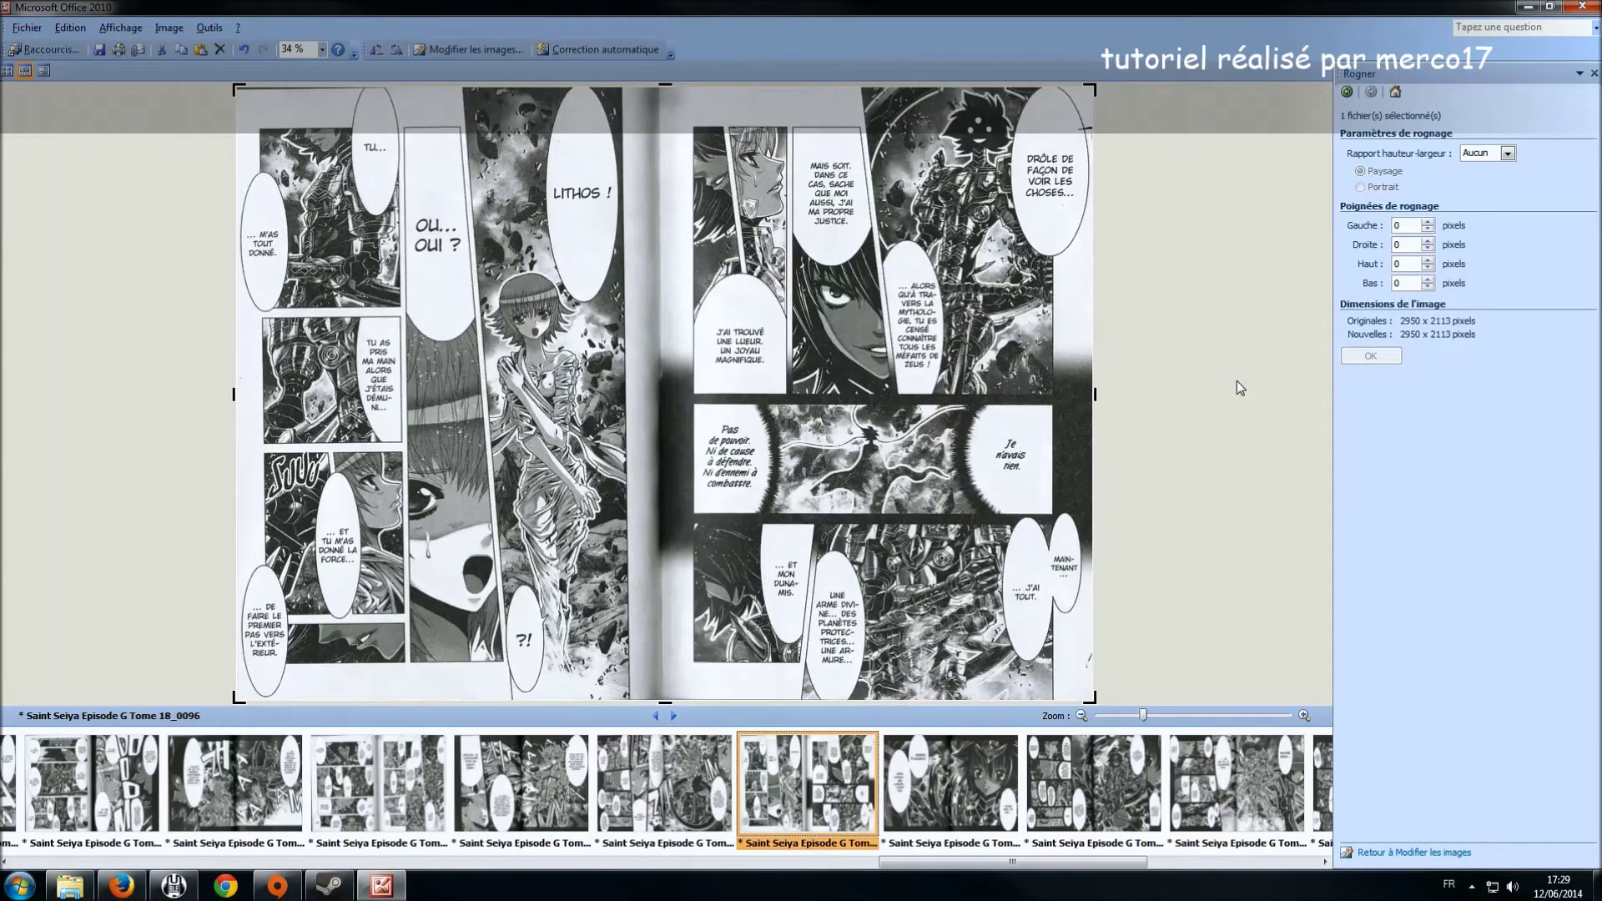
pyautogui.press('Right')
pyautogui.press('Right')
pyautogui.press('Right')
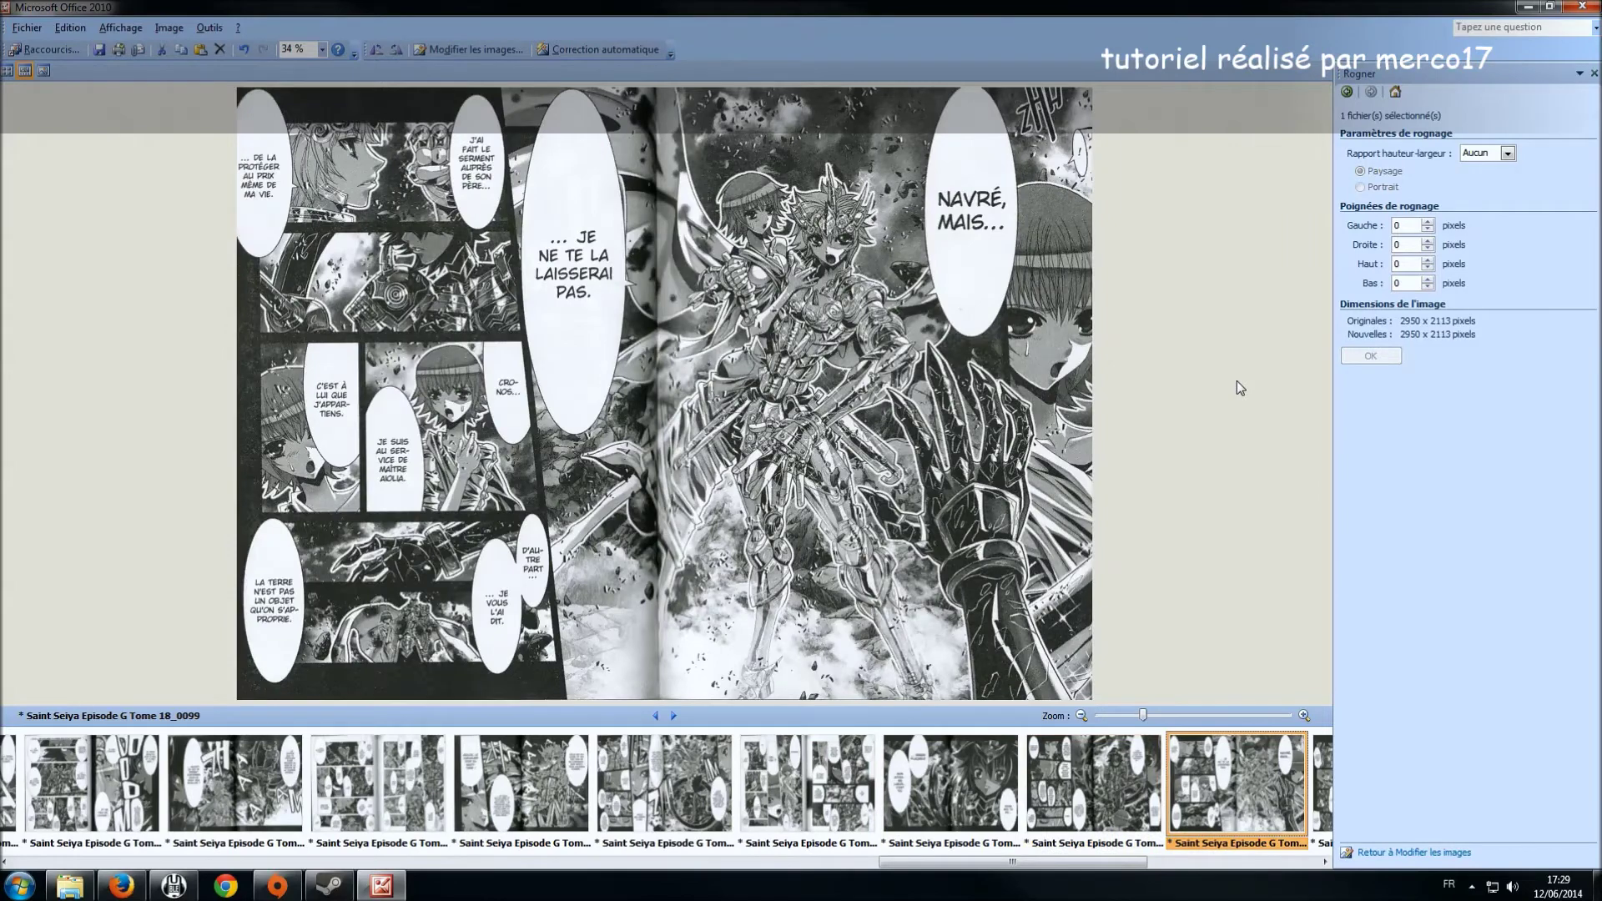
pyautogui.press('Right')
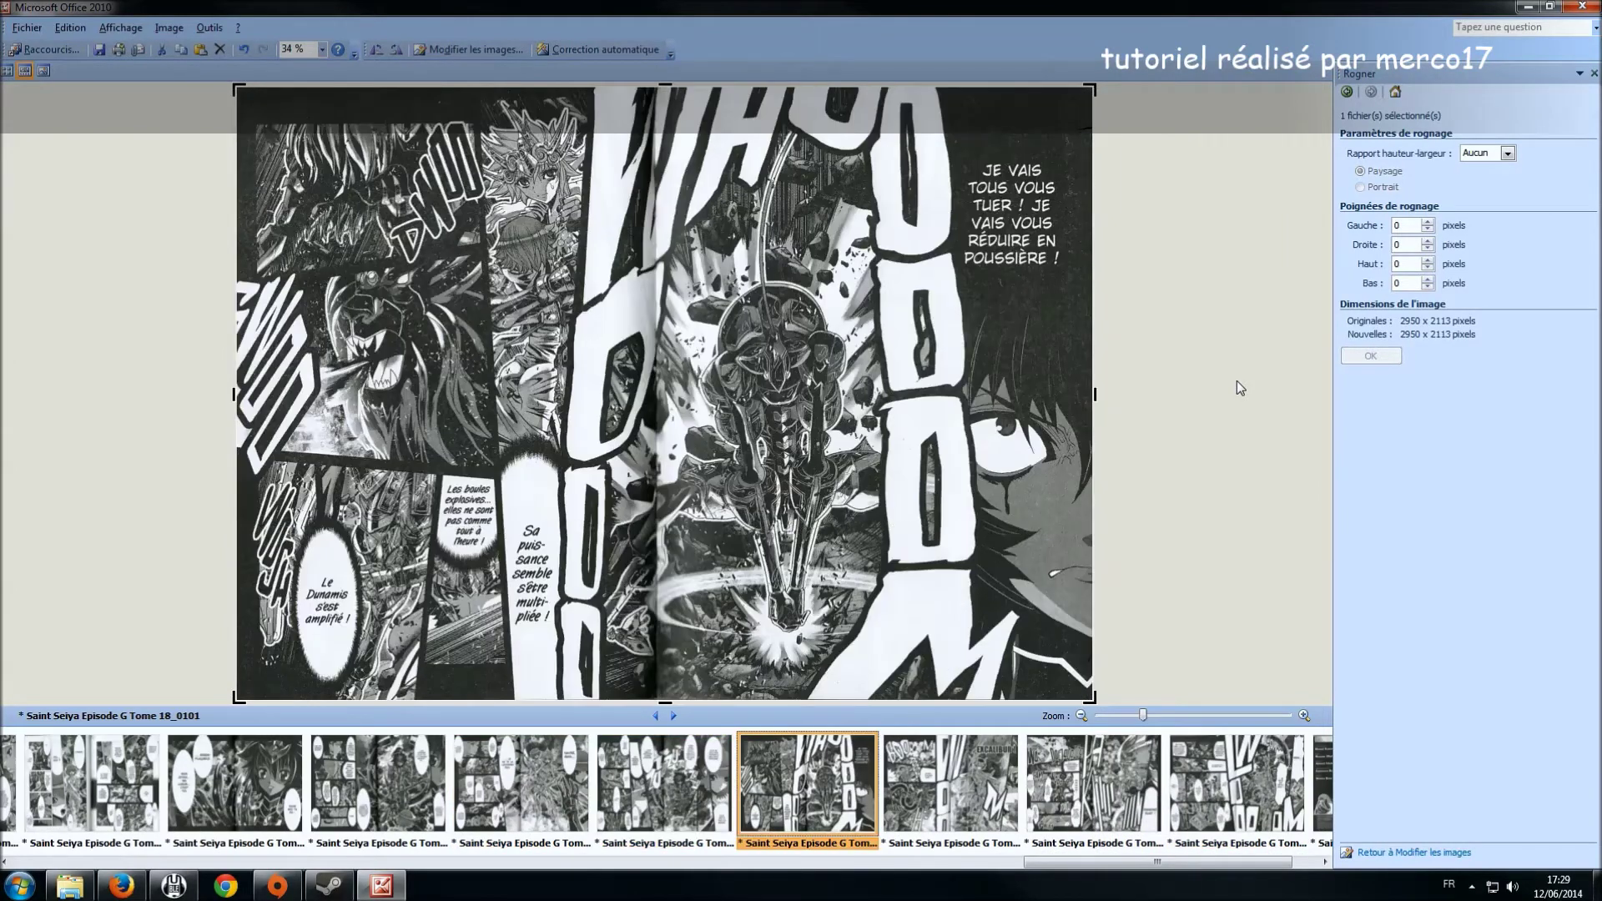
# - Go back to scan 18_0100 and discard the changes made to it
pyautogui.press('Left')
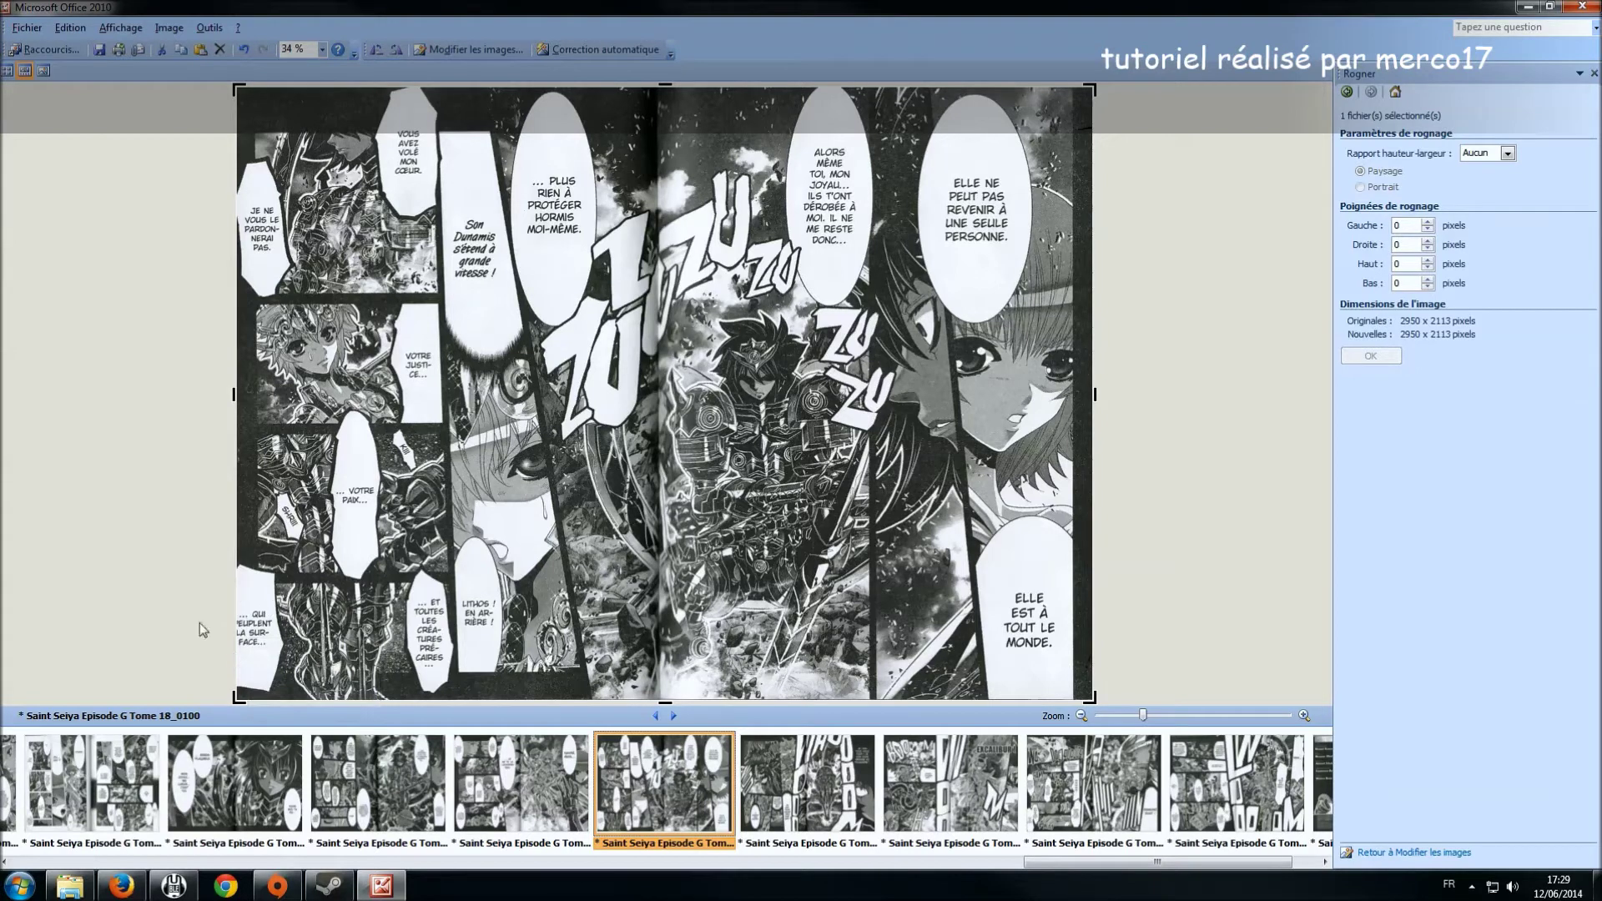
pyautogui.click(68, 28)
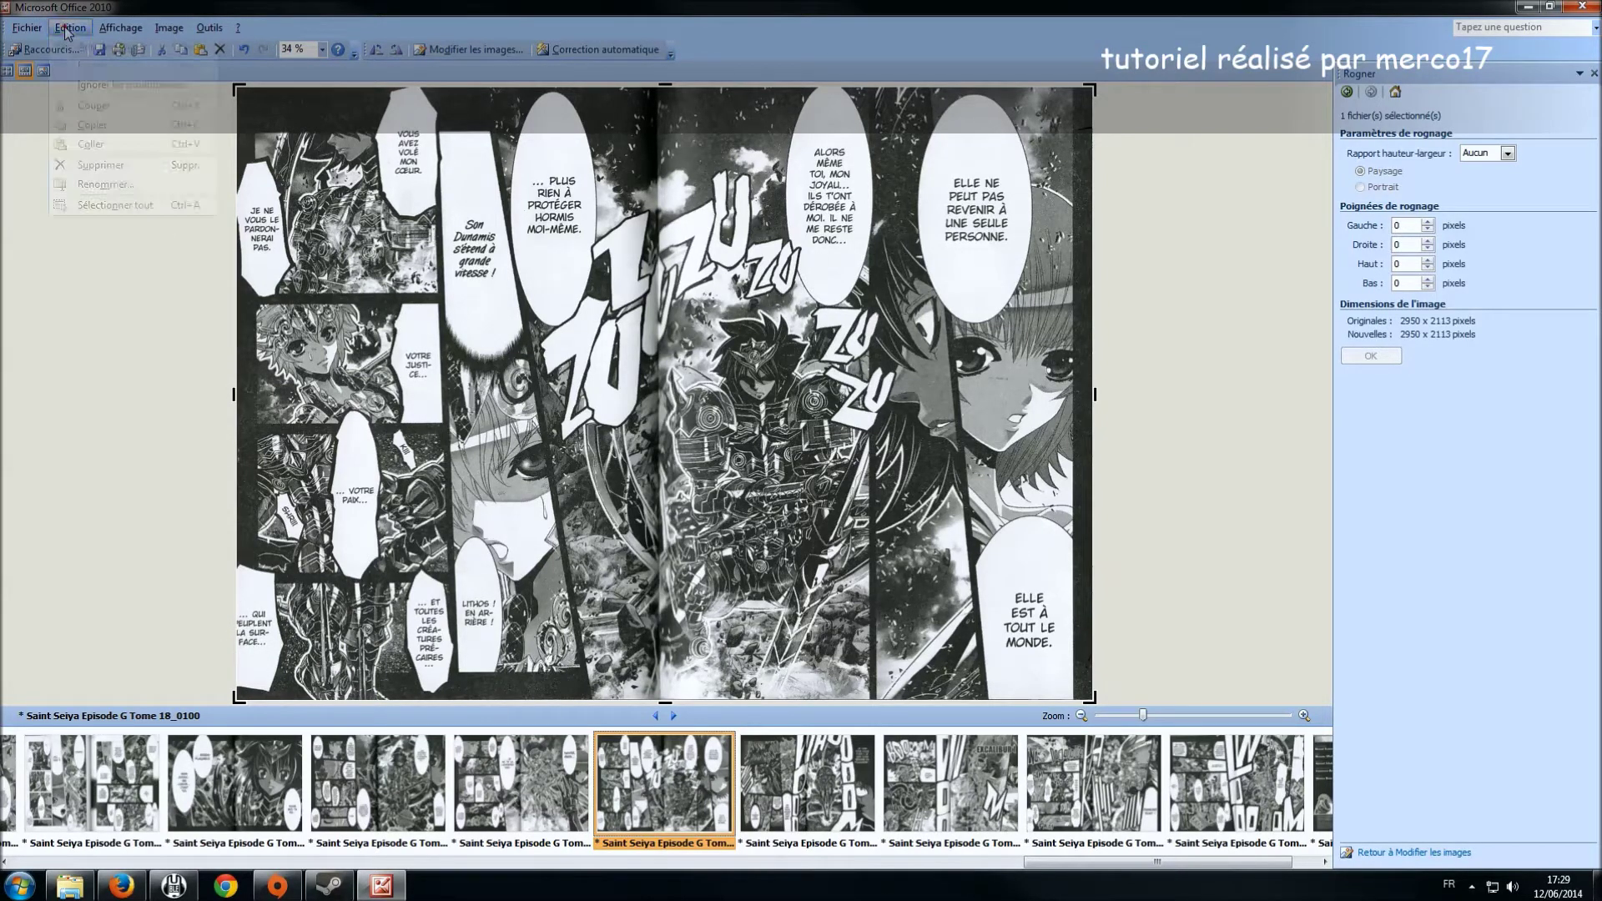
pyautogui.click(74, 46)
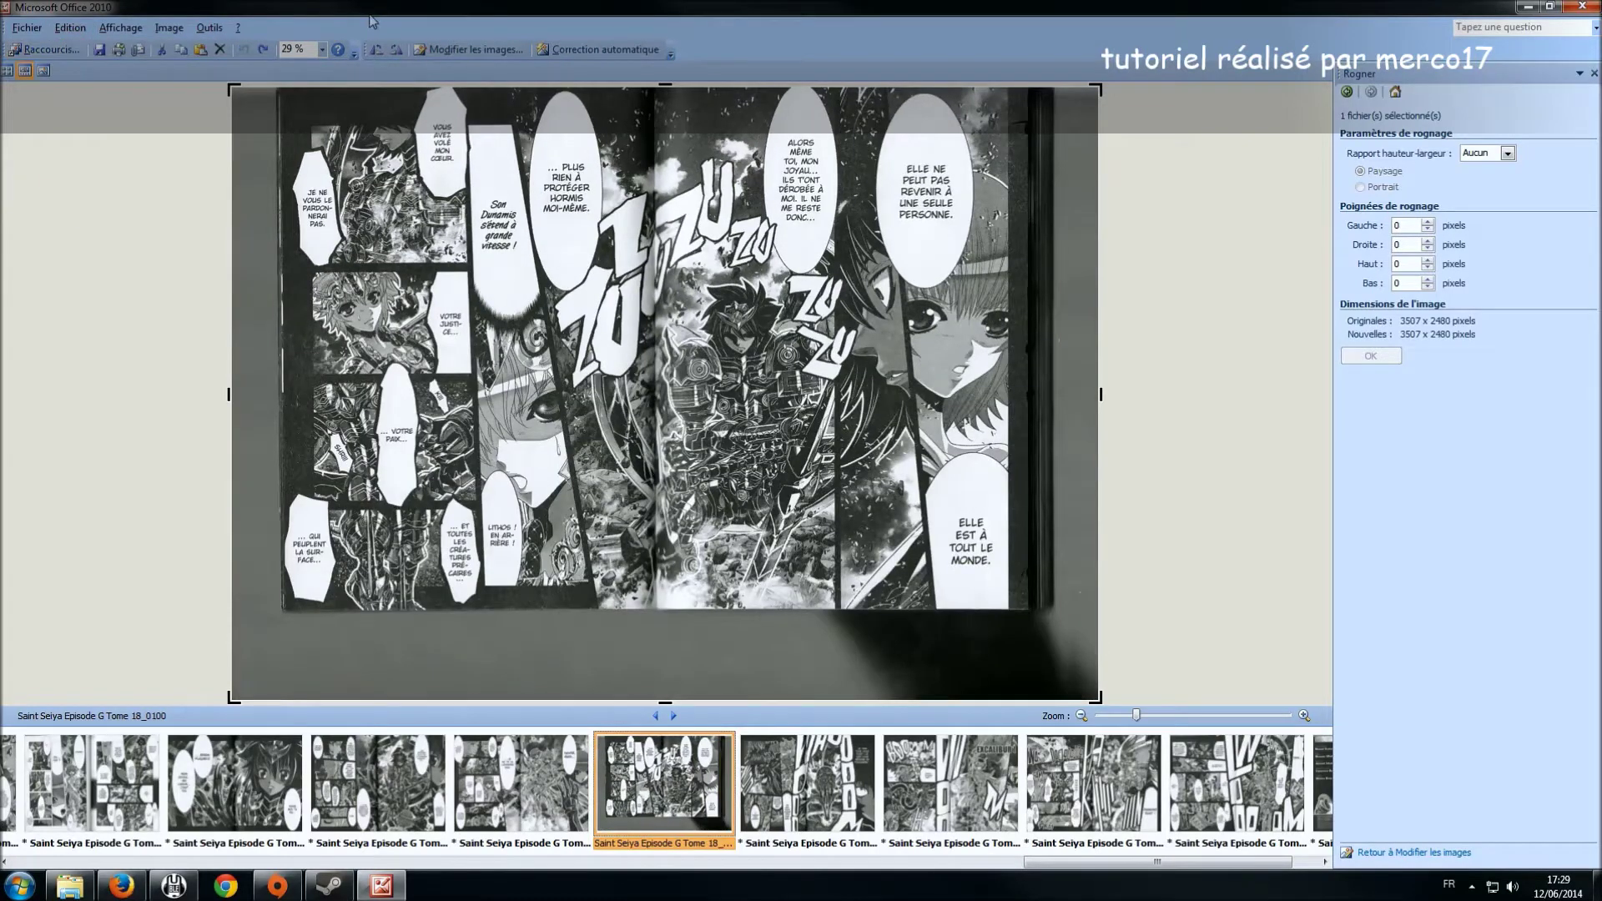
# - Crop scan 18_0100 individually by 210 pixels on the left, 284 on the right and 372 at the bottom
pyautogui.click(469, 49)
pyautogui.click(1379, 274)
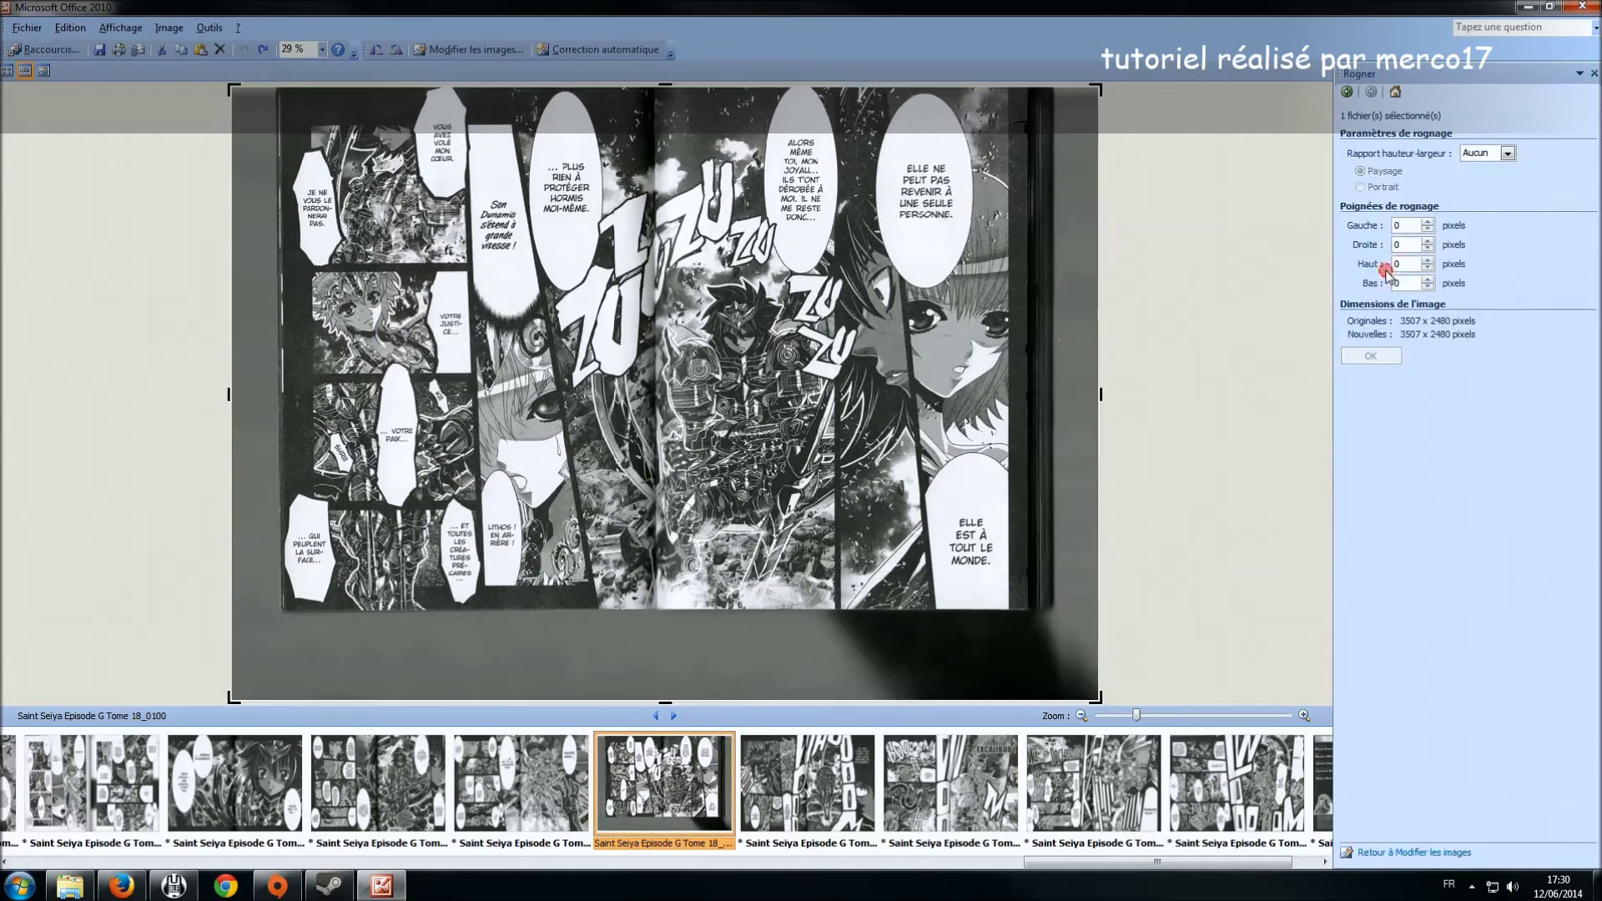
pyautogui.moveTo(665, 703); pyautogui.dragTo(651, 613)
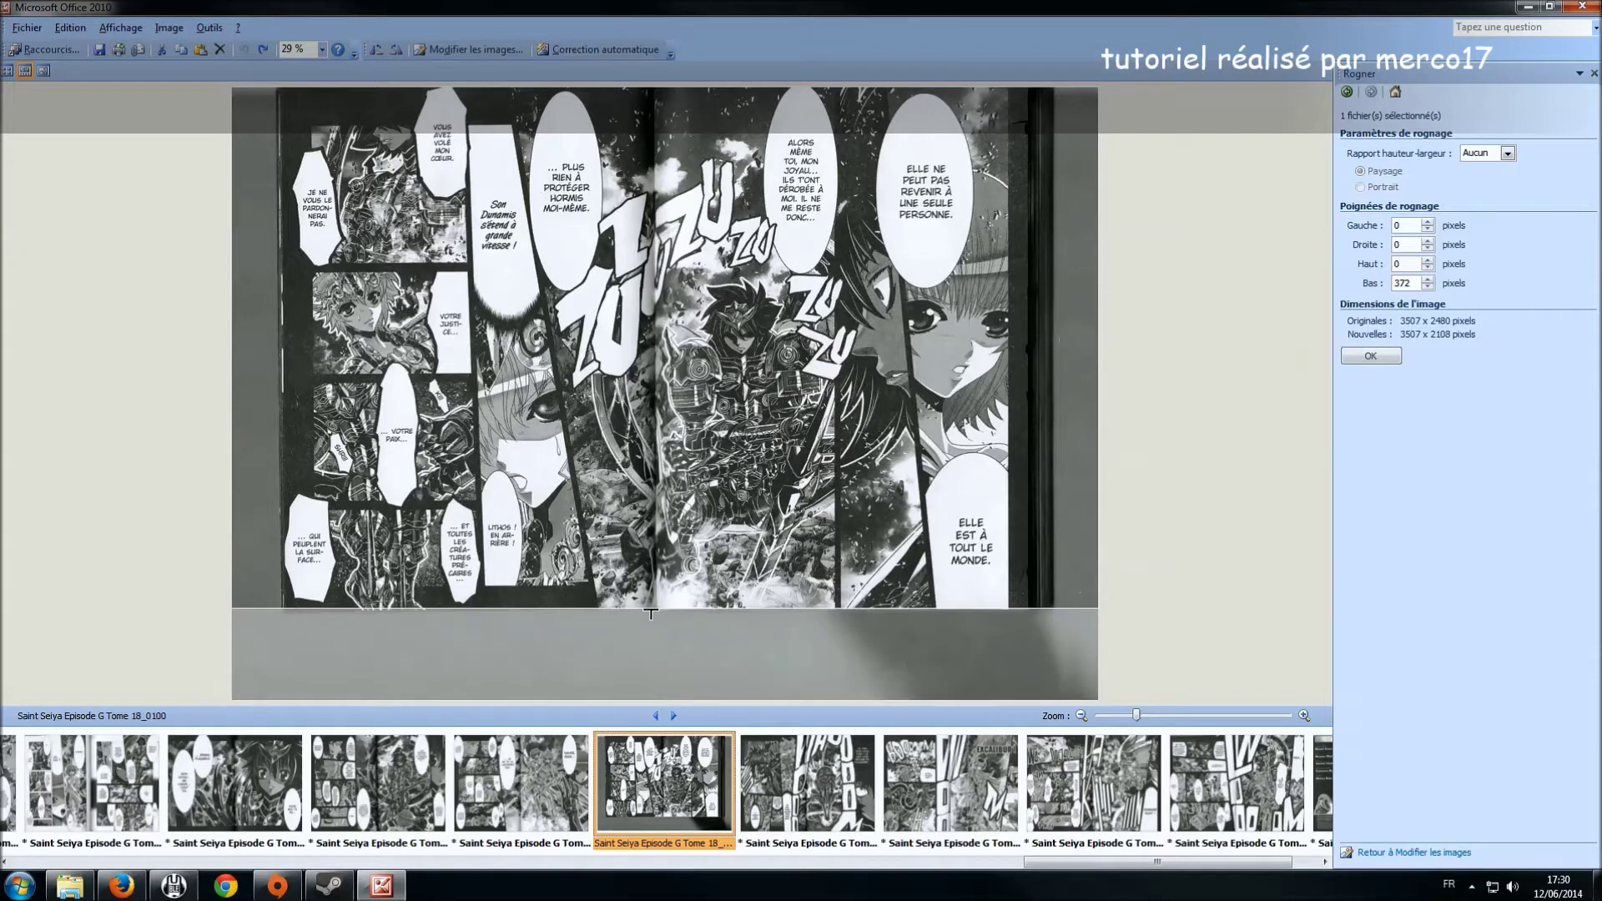
pyautogui.moveTo(232, 351); pyautogui.dragTo(282, 351)
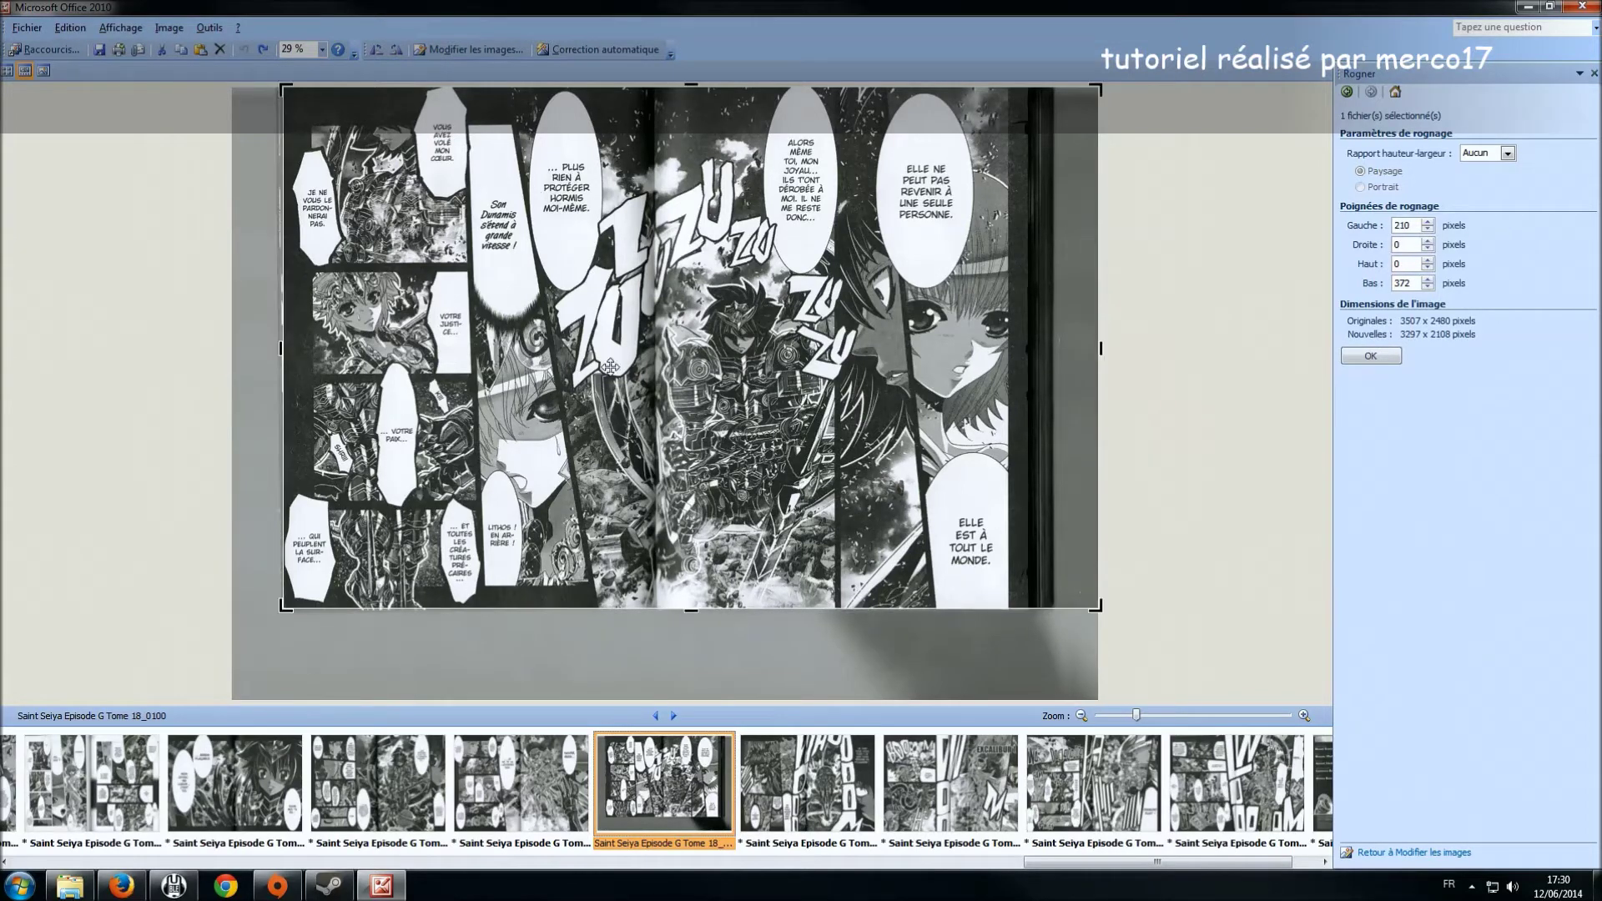
pyautogui.moveTo(1101, 349); pyautogui.dragTo(1033, 367)
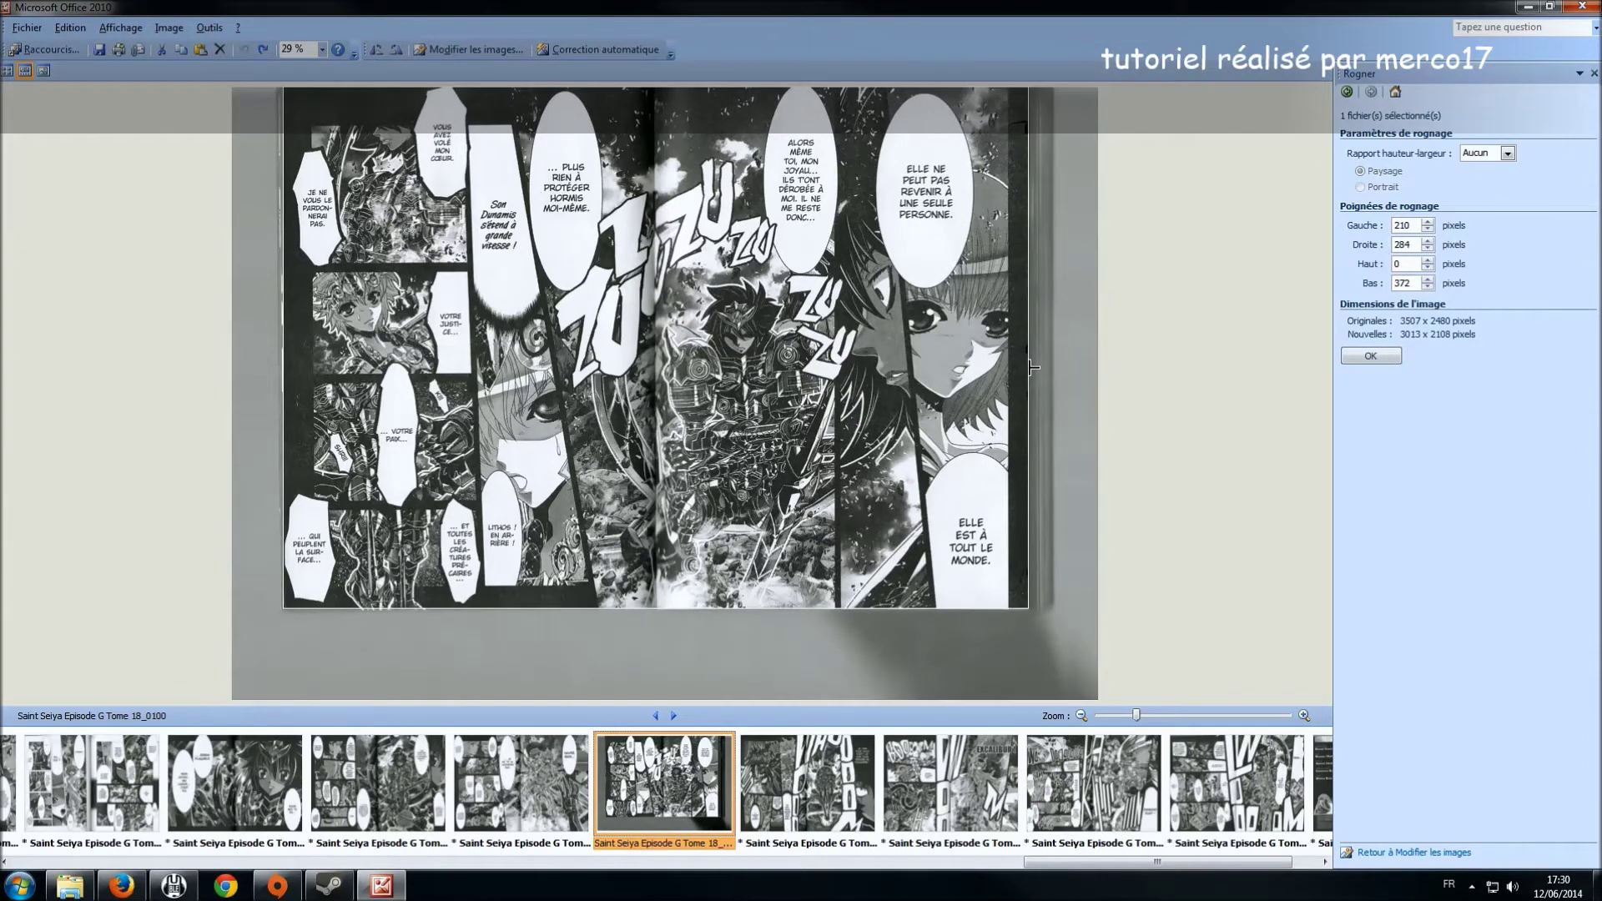
pyautogui.click(1371, 355)
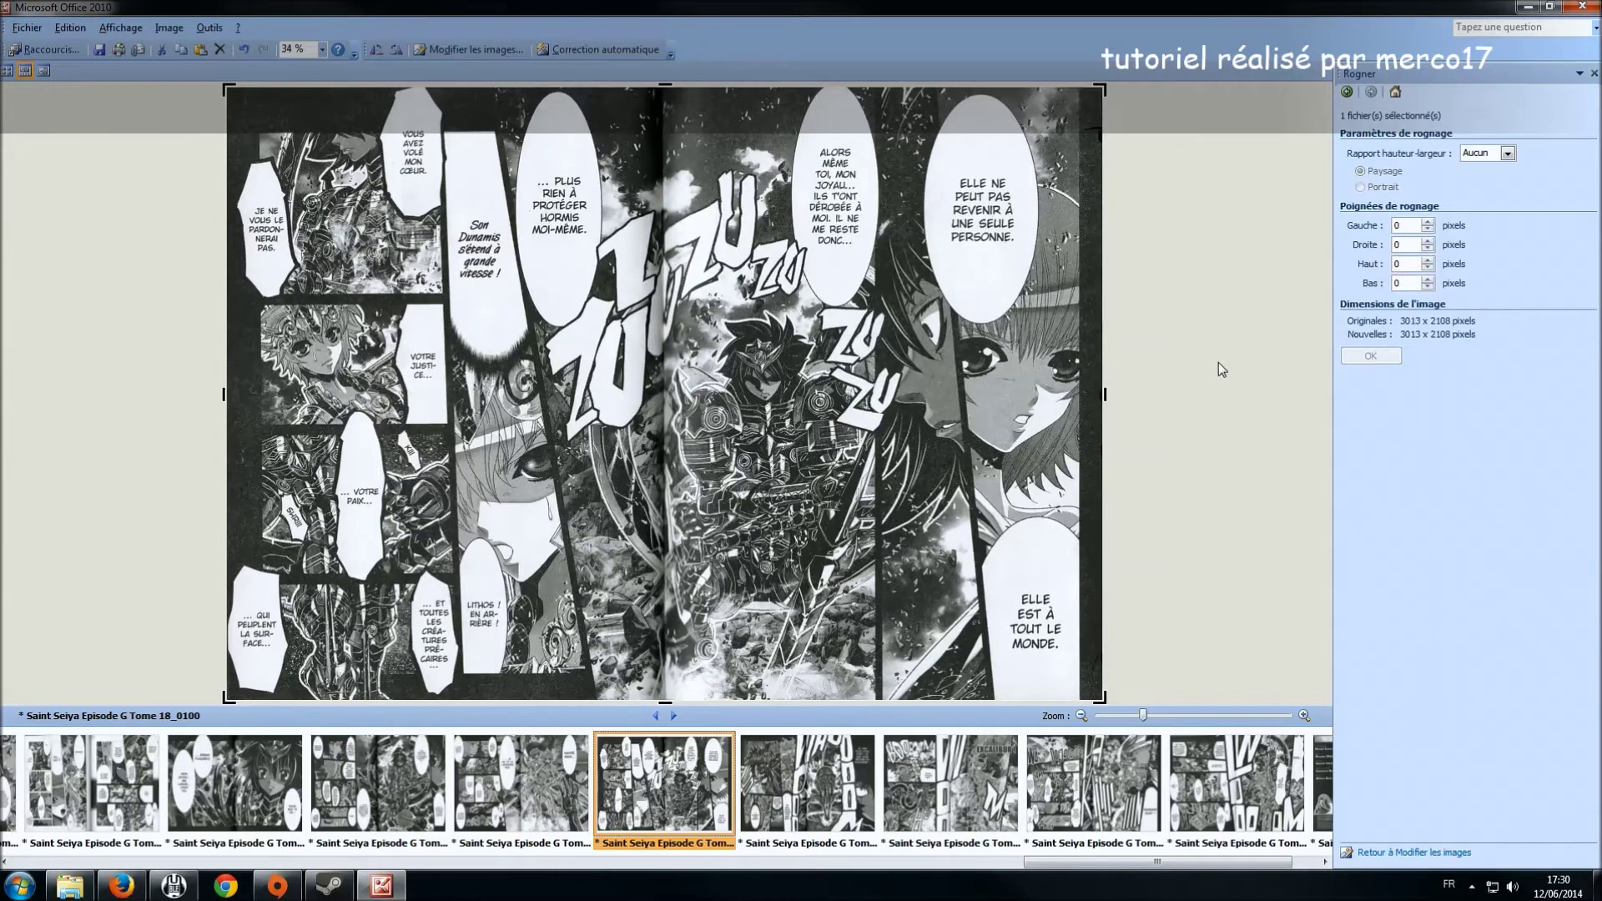
# - Check the crop on the remaining scans up to 18_0105, and go back to scan 18_0085
pyautogui.press('Right')
pyautogui.press('Right')
pyautogui.press('Right')
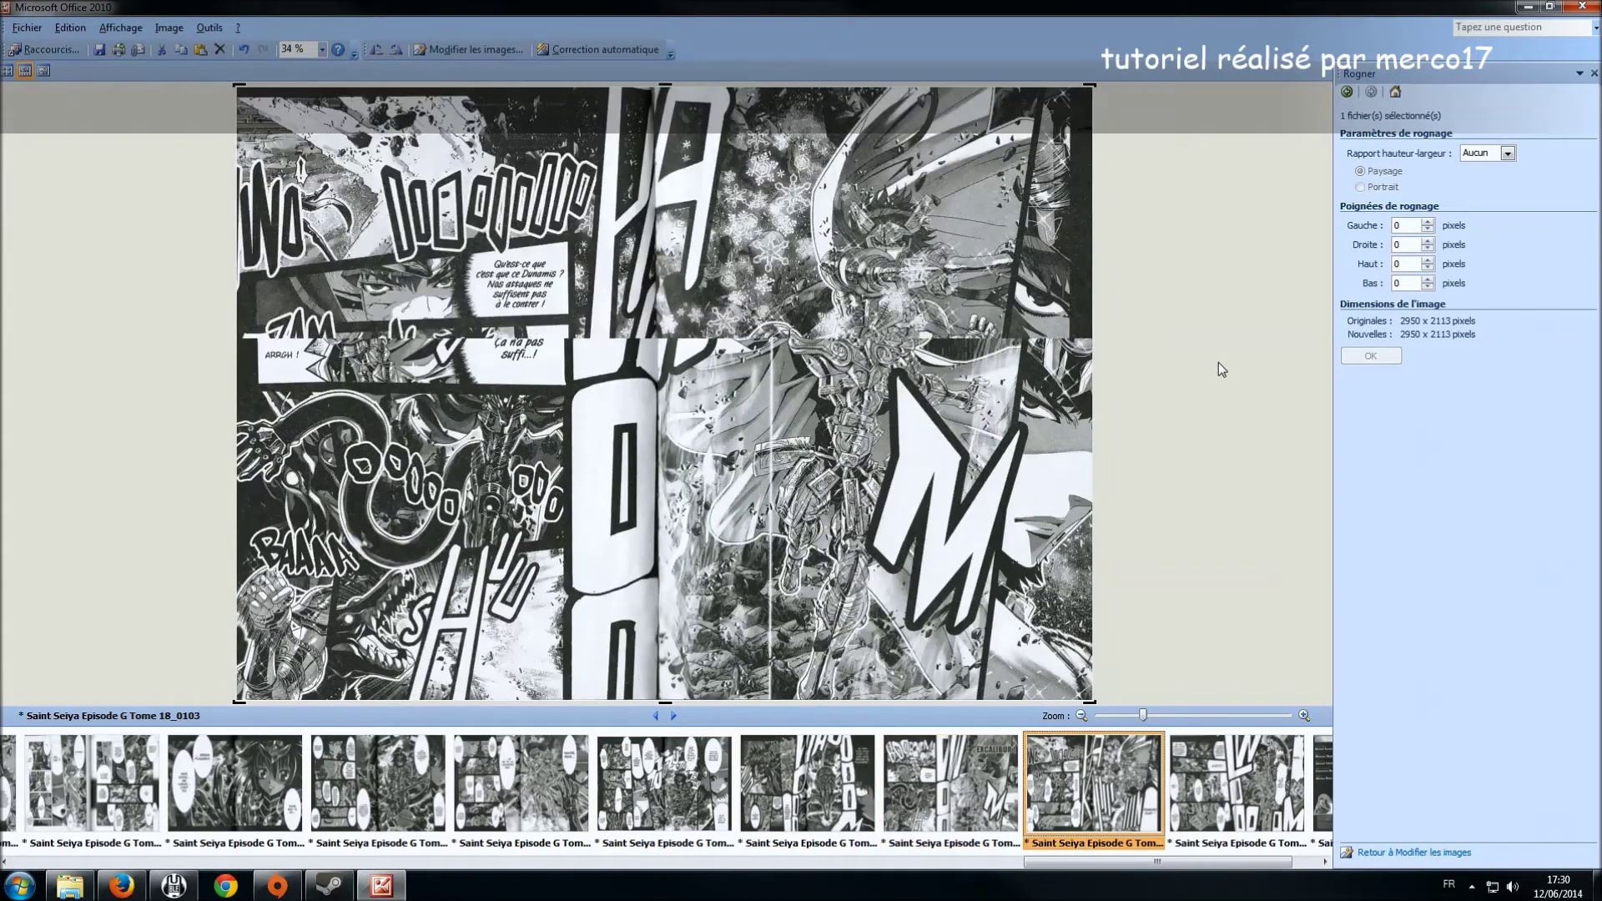
pyautogui.press('Right')
pyautogui.press('Right')
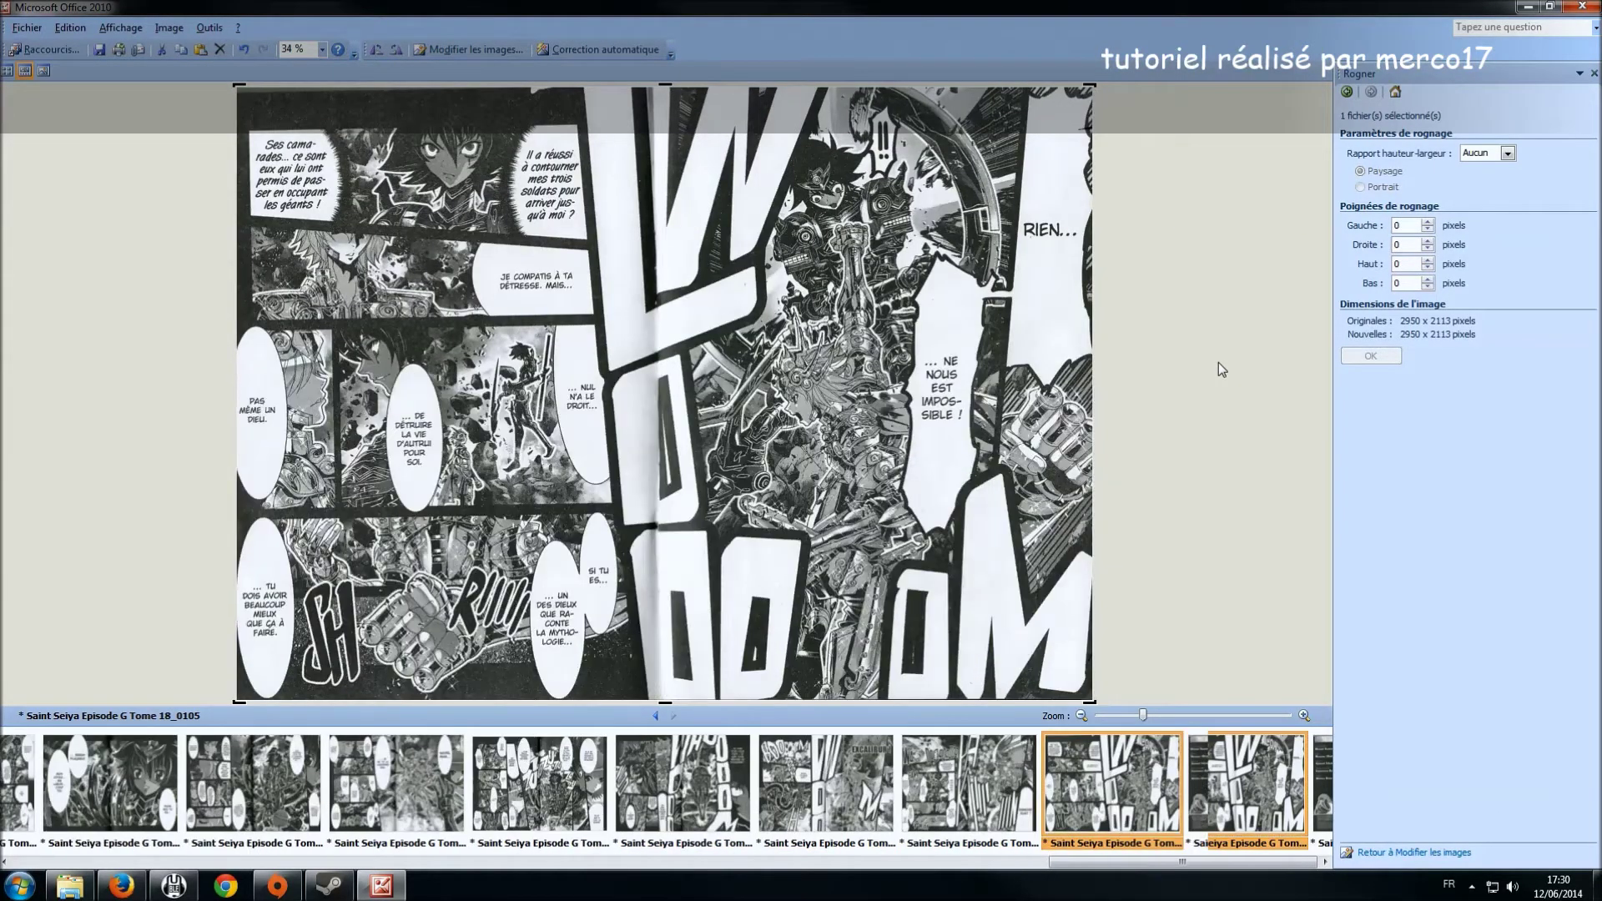
pyautogui.press('Right')
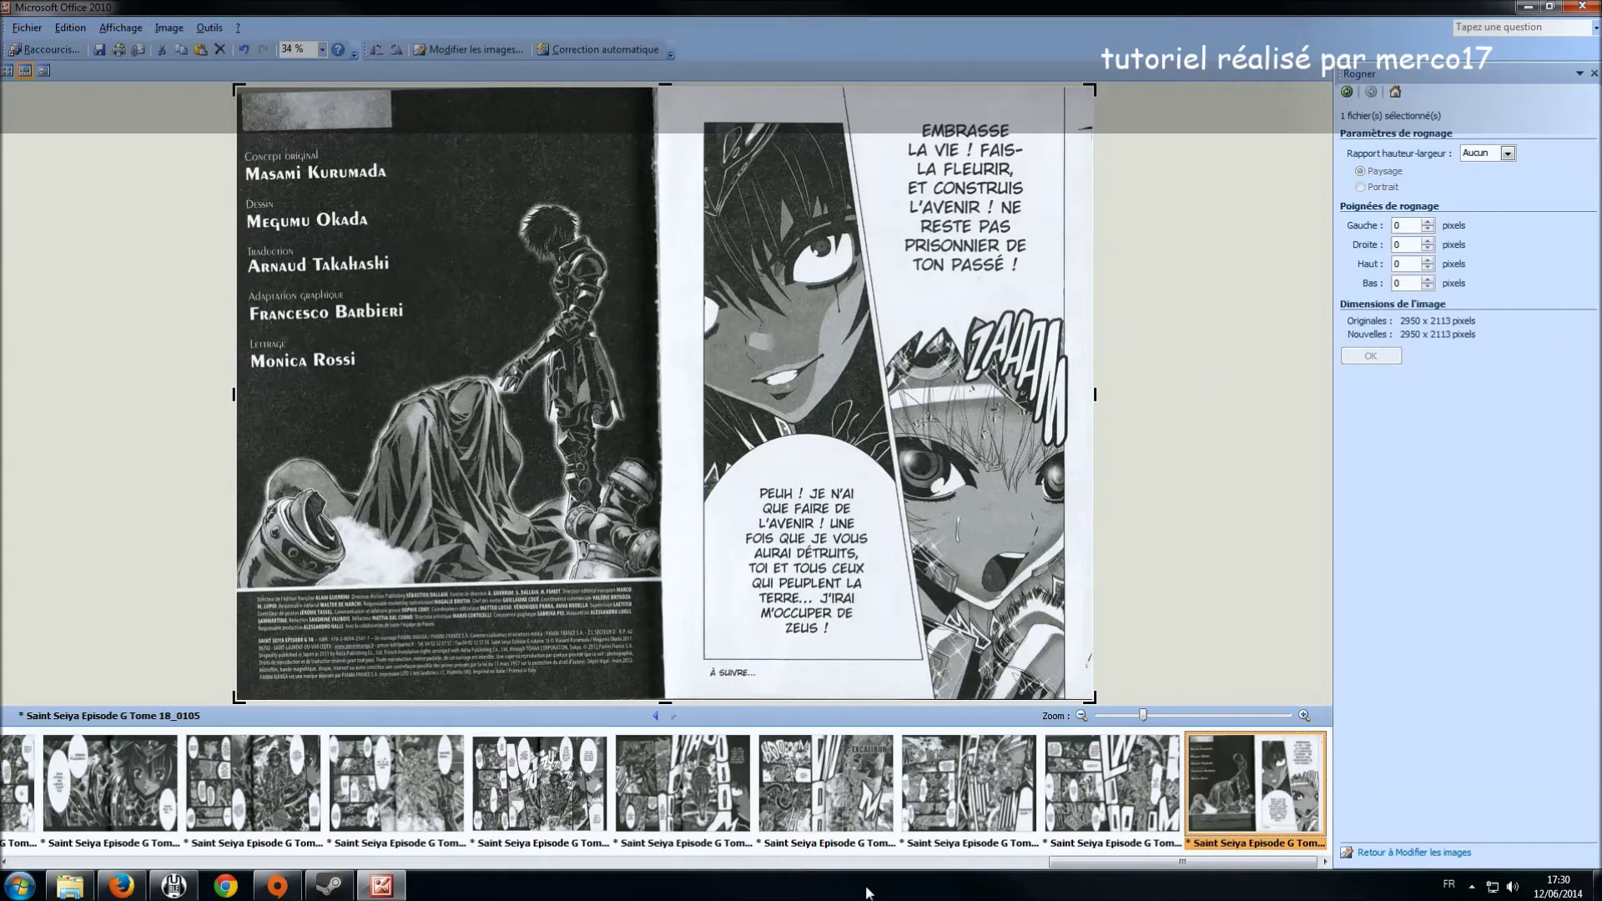
pyautogui.moveTo(1126, 864); pyautogui.dragTo(766, 863)
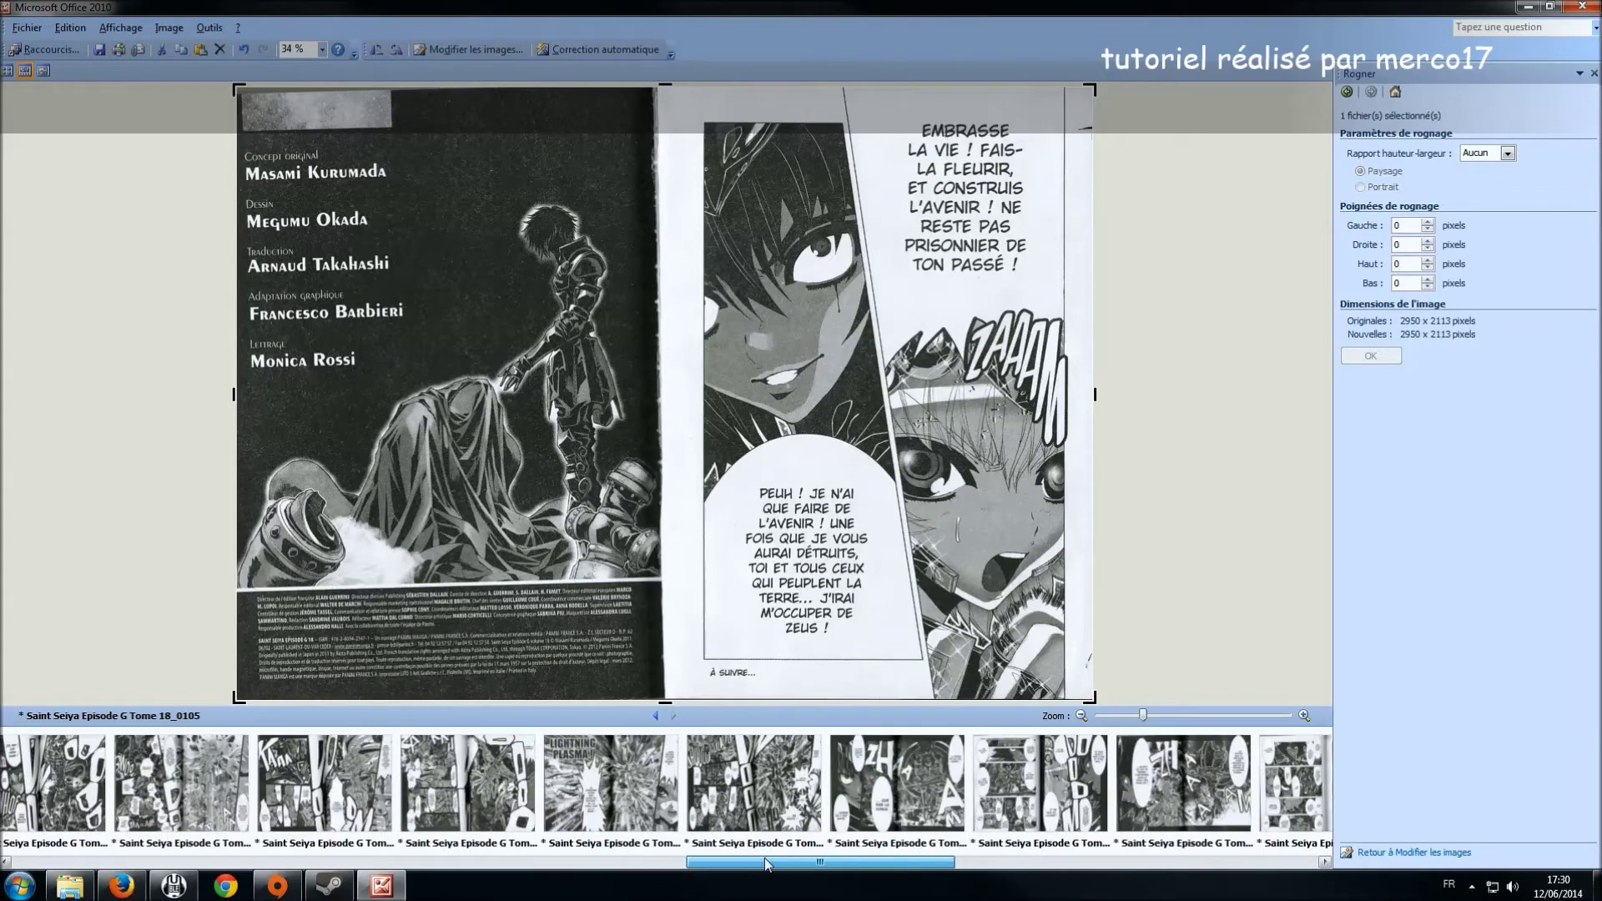
pyautogui.click(206, 787)
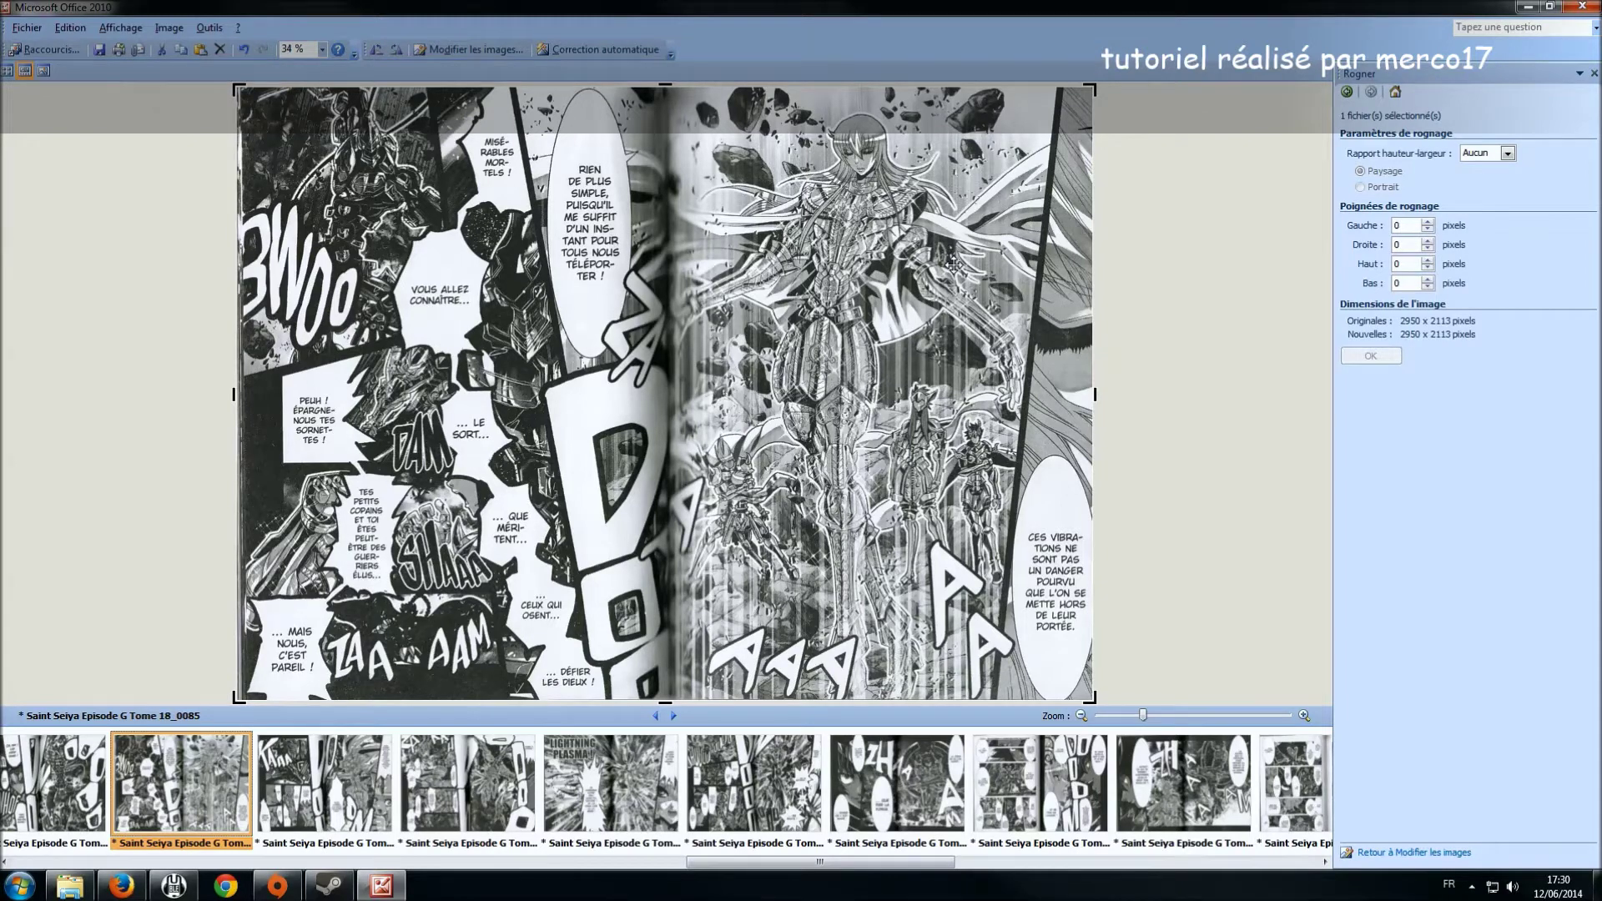
# - In the advanced brightness and contrast settings, set scan 18_0085's highlights to 30 and shadows to -70
pyautogui.click(475, 51)
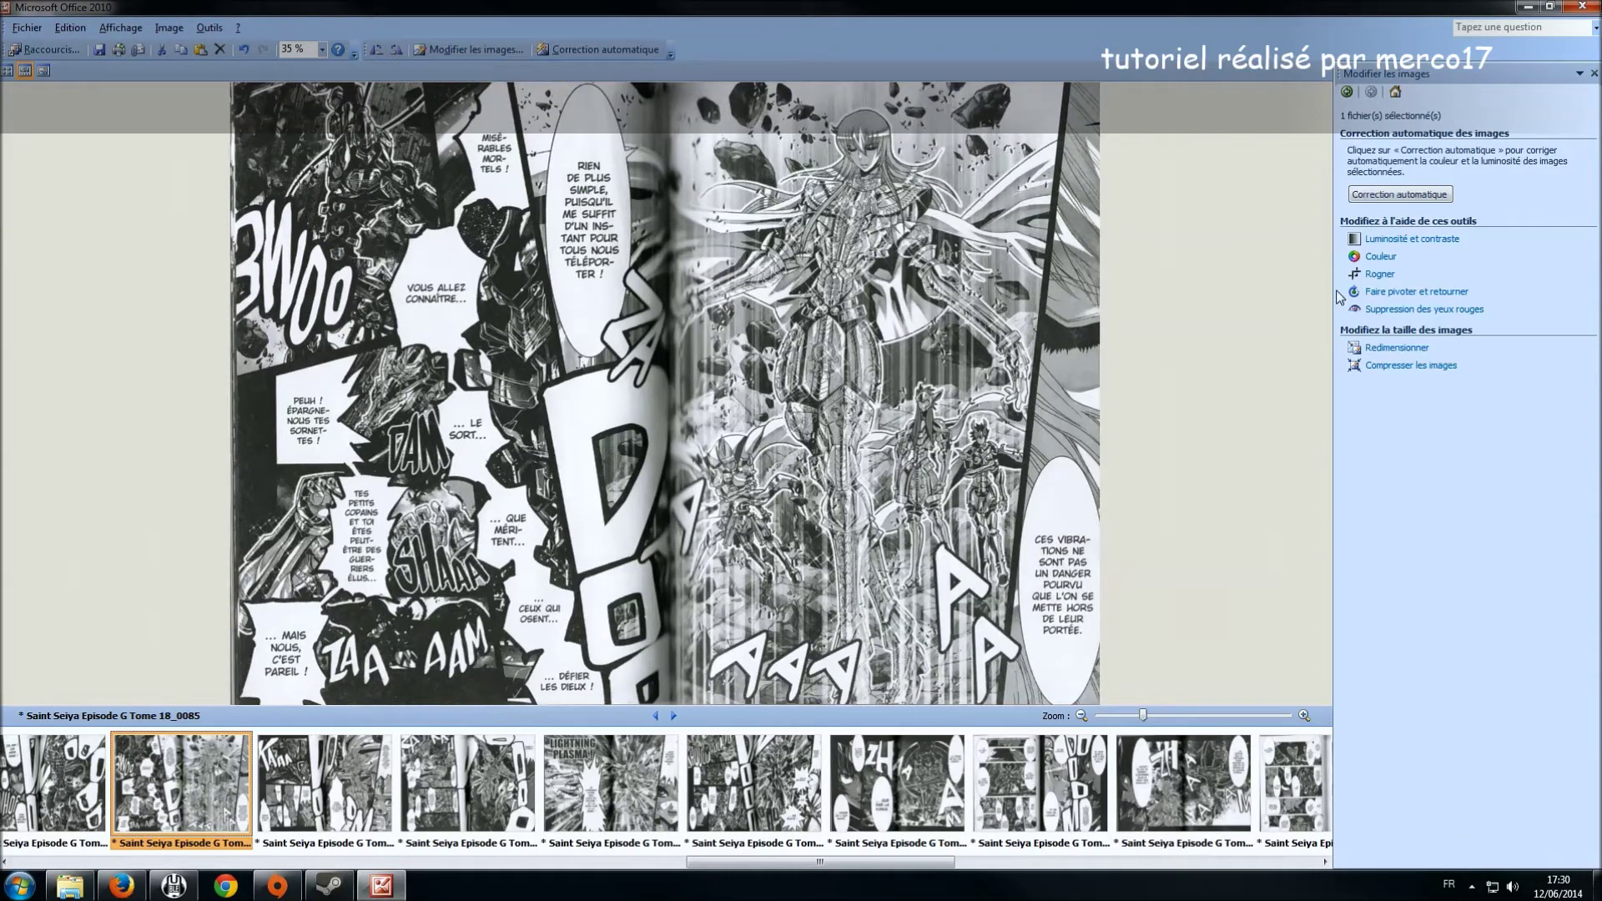
pyautogui.click(1382, 239)
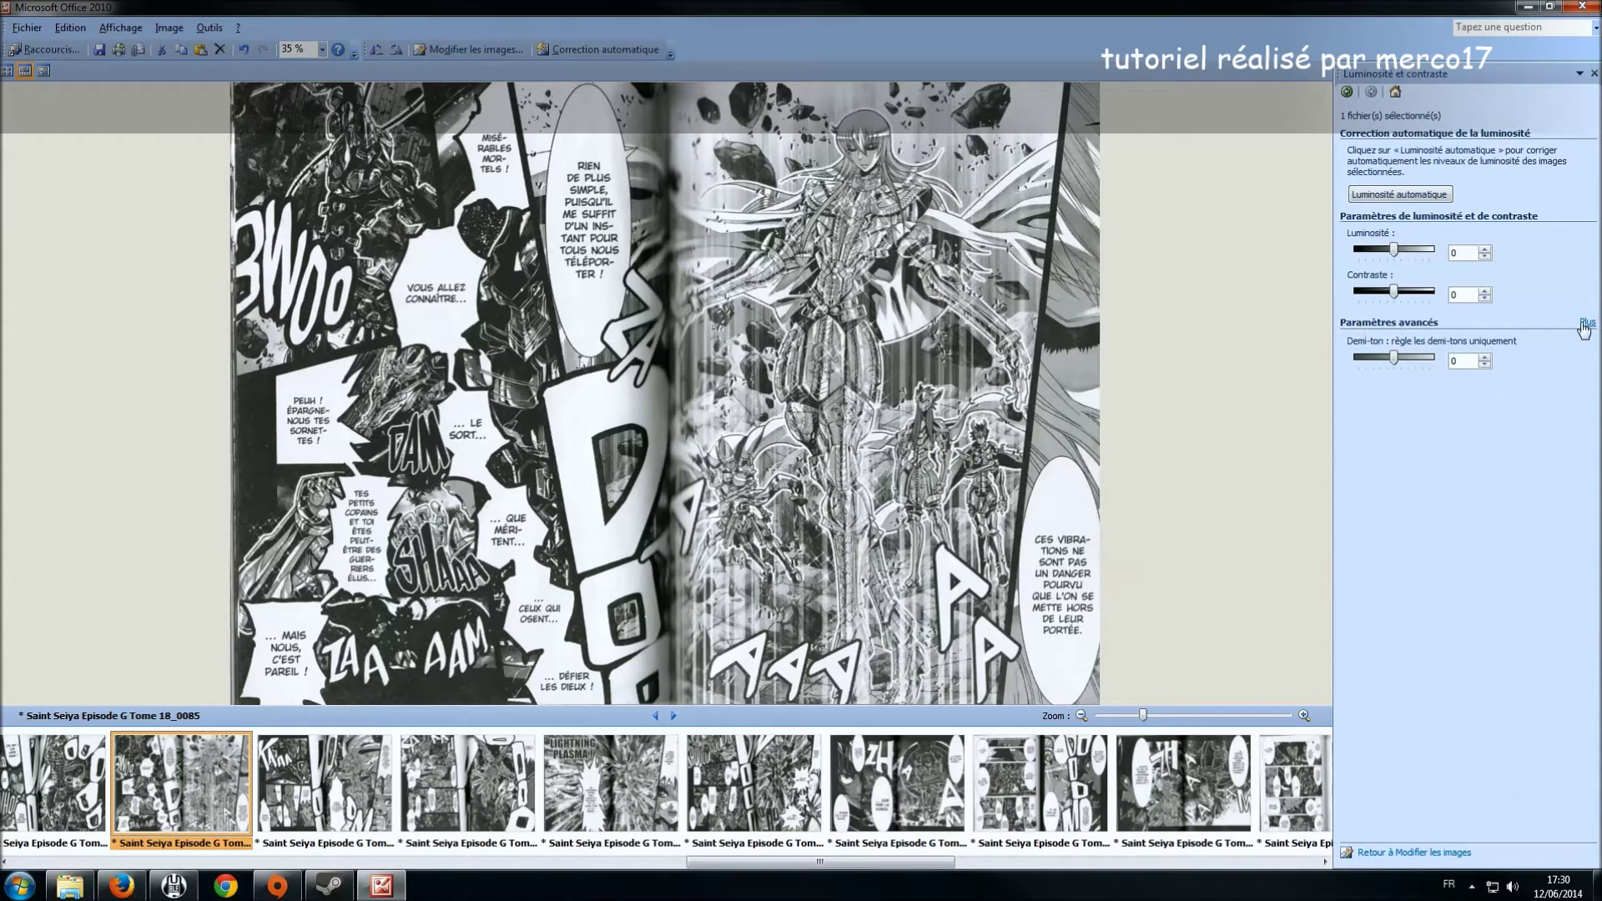
pyautogui.click(1584, 326)
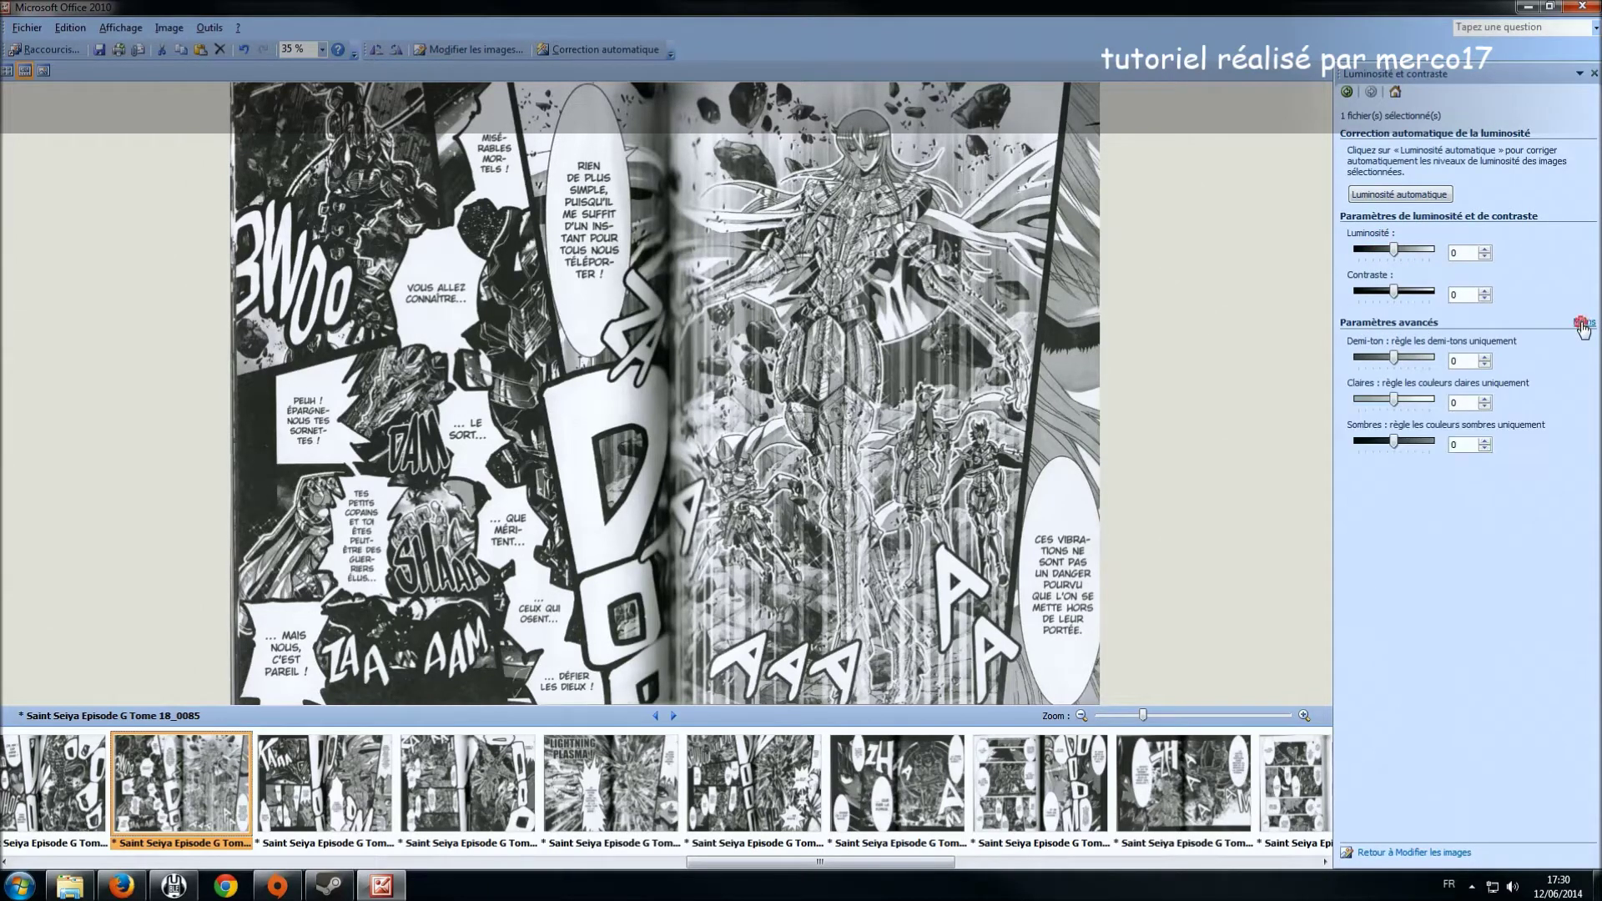
pyautogui.doubleClick(1460, 403)
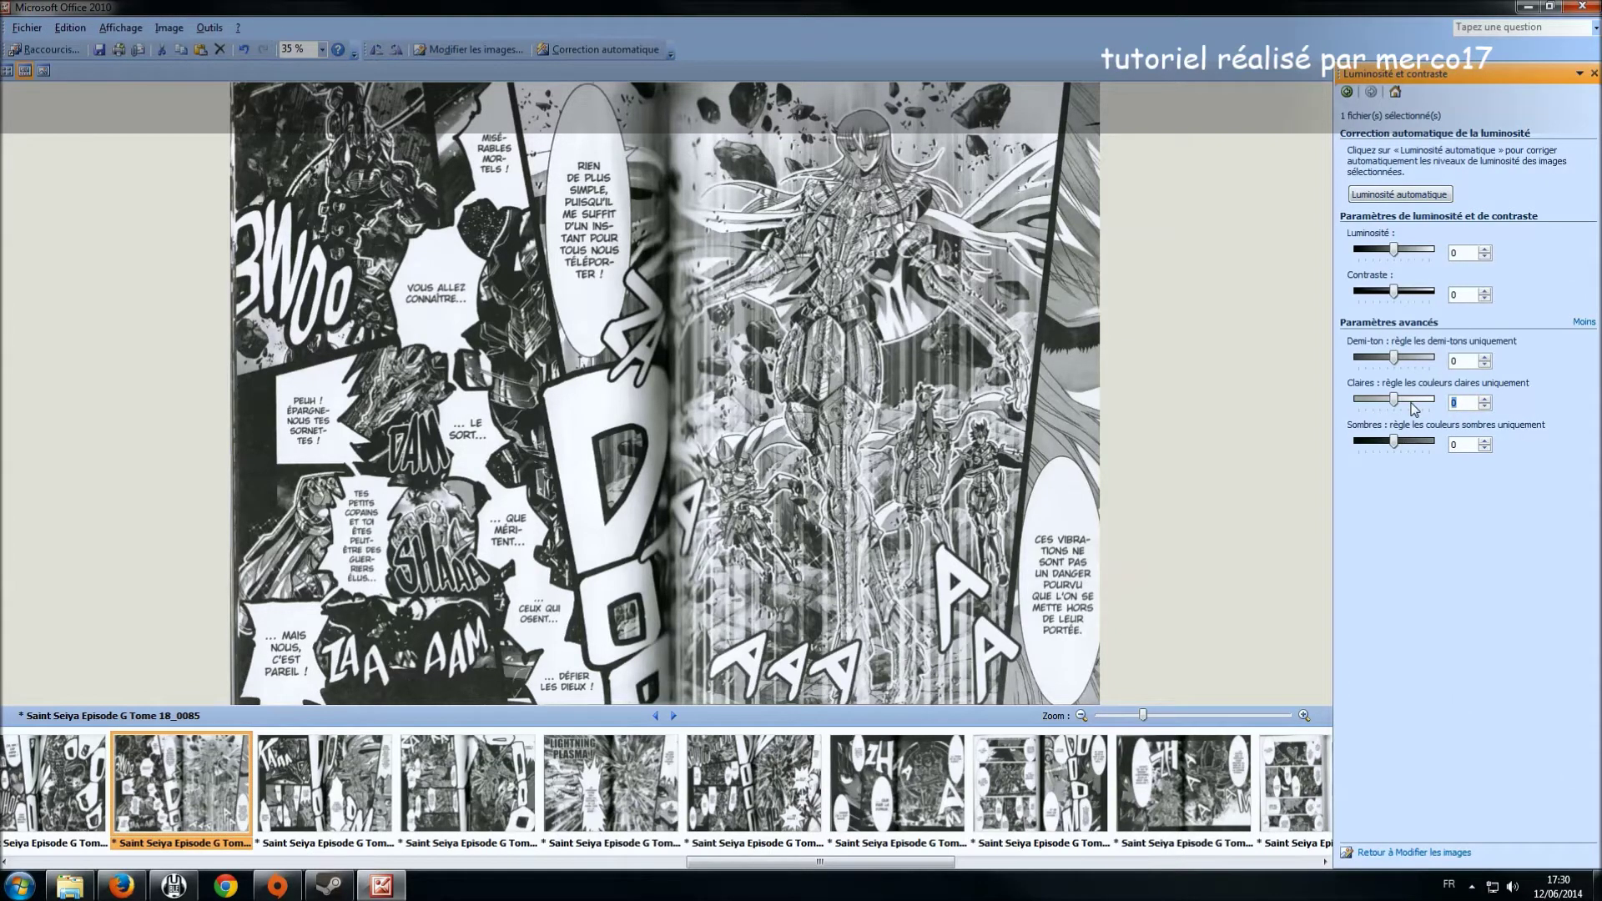
pyautogui.write('30')
pyautogui.doubleClick(1462, 444)
pyautogui.write('-7')
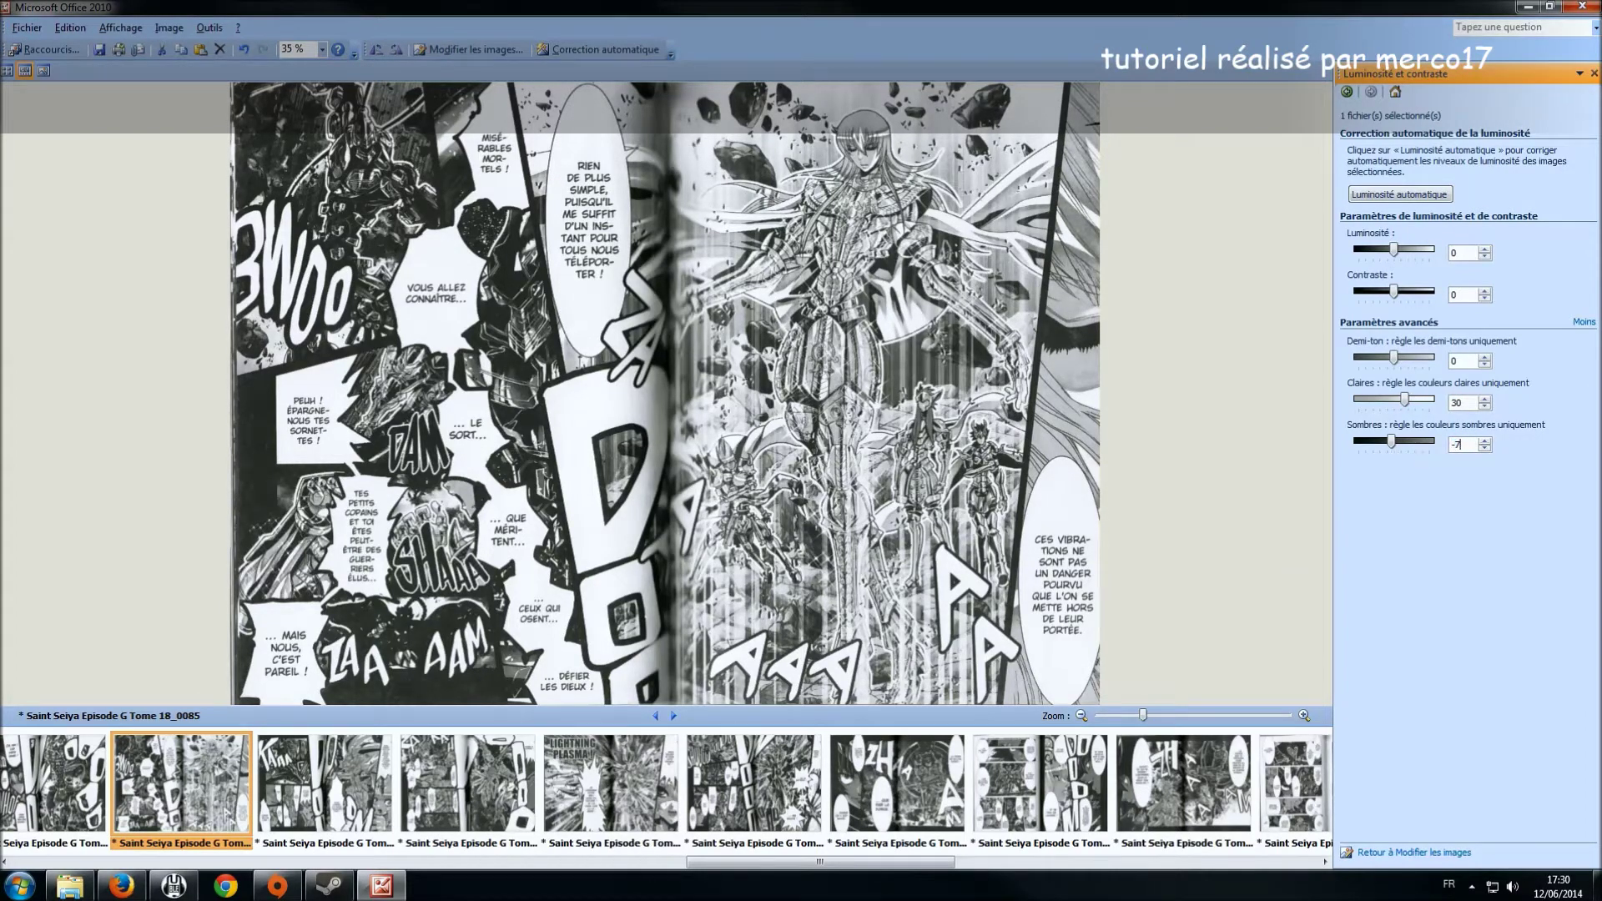
pyautogui.write('0')
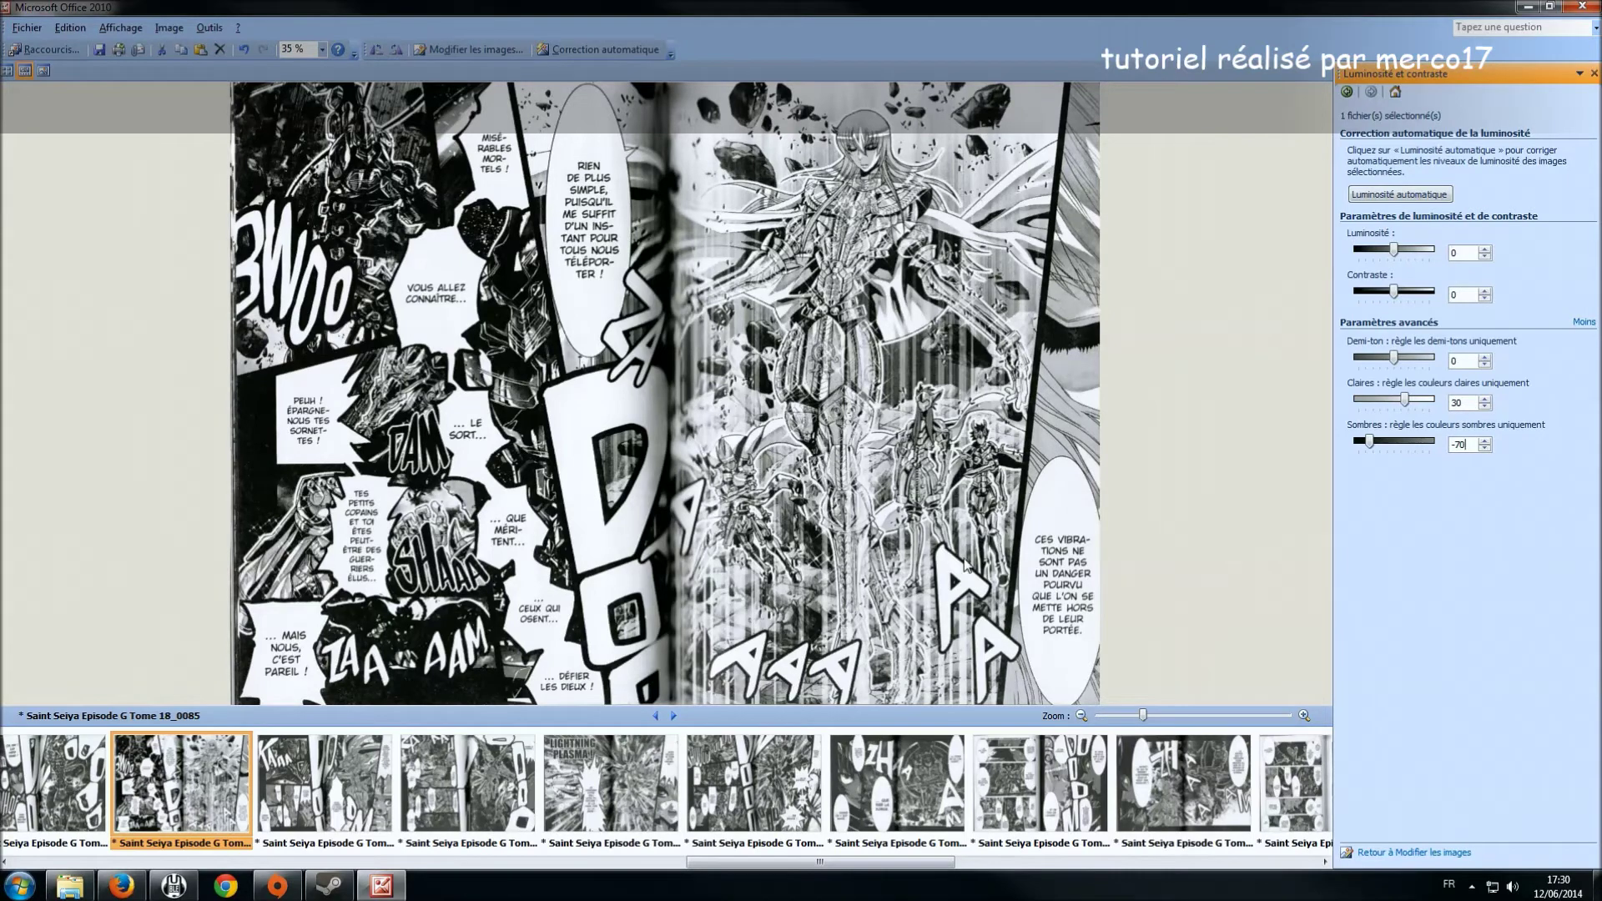
# - Select all the scans and set their highlights to 30 and shadows to -70
pyautogui.click(309, 764)
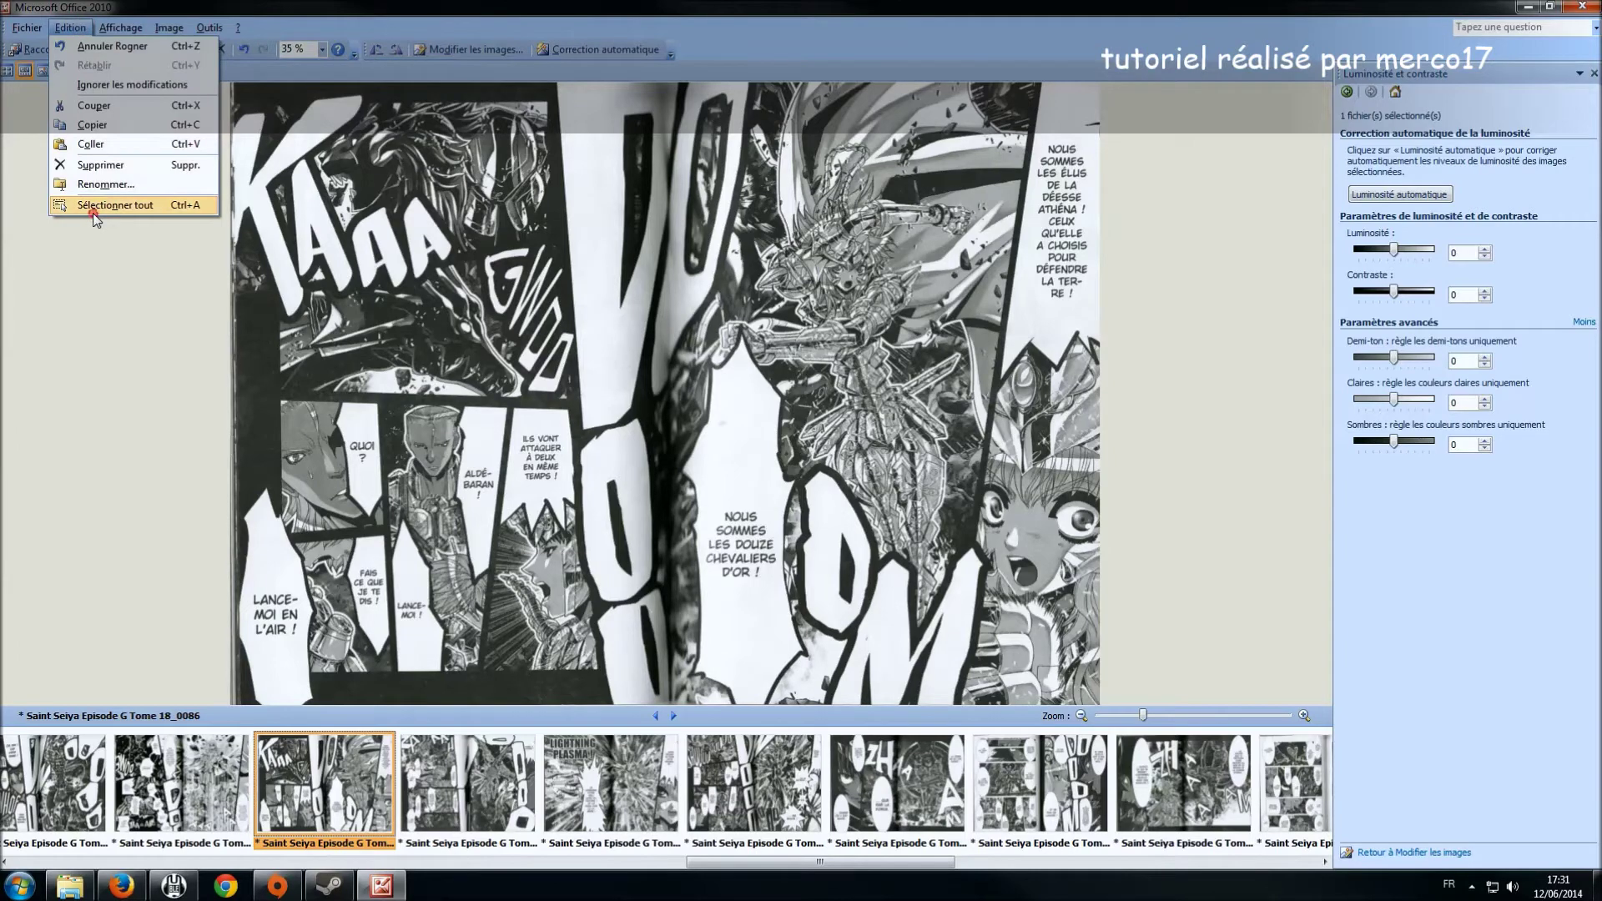
pyautogui.click(104, 205)
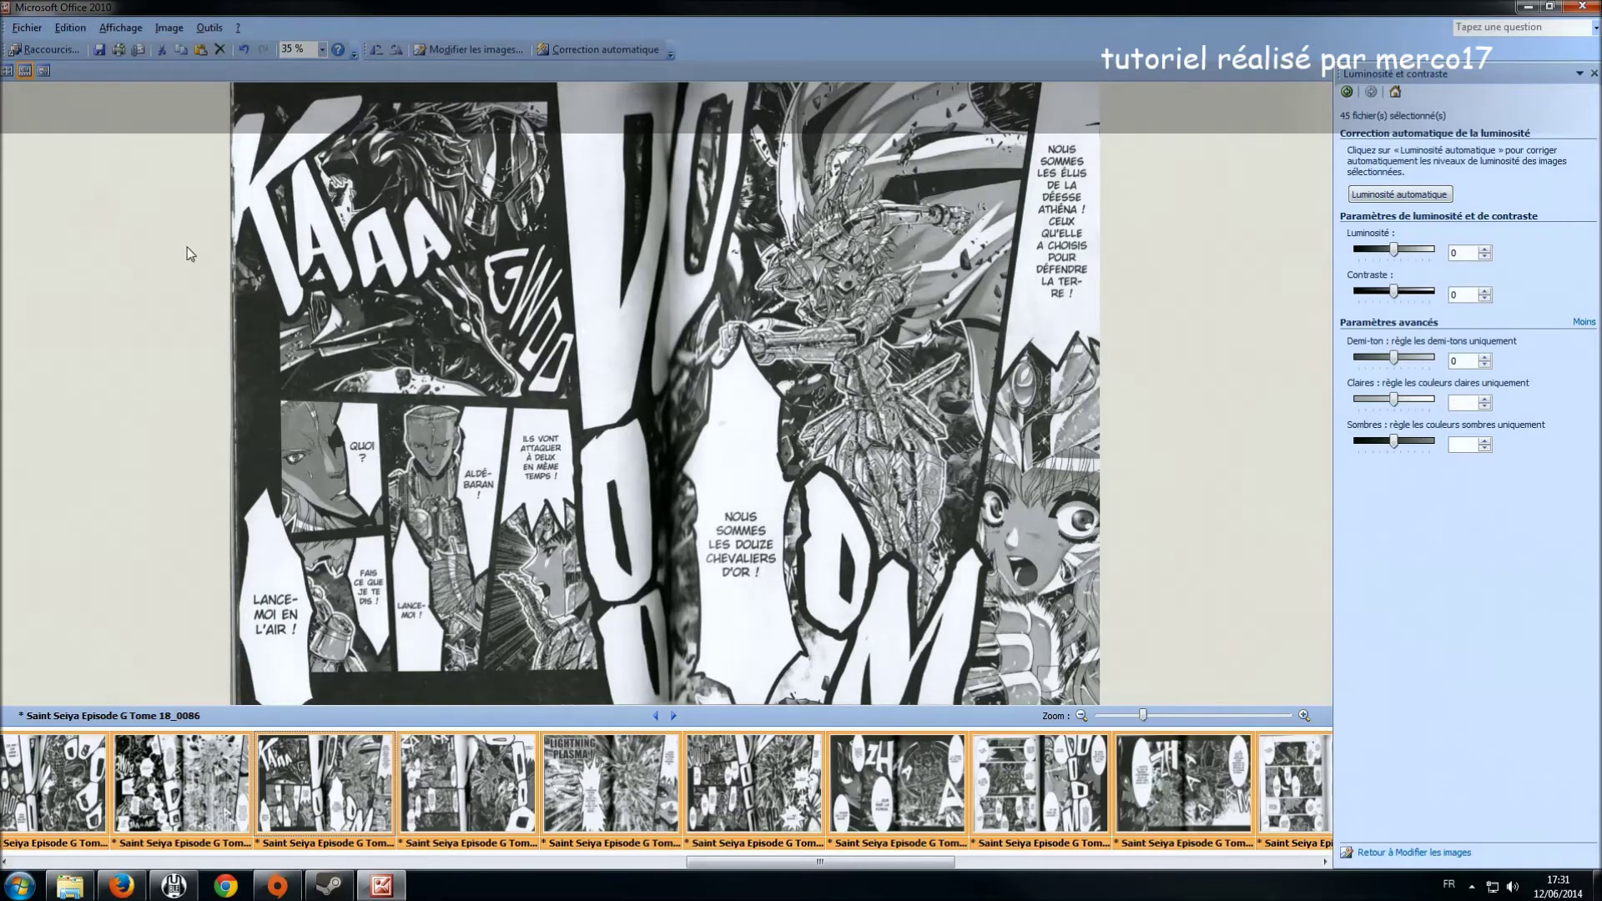
pyautogui.click(1467, 404)
pyautogui.write('30')
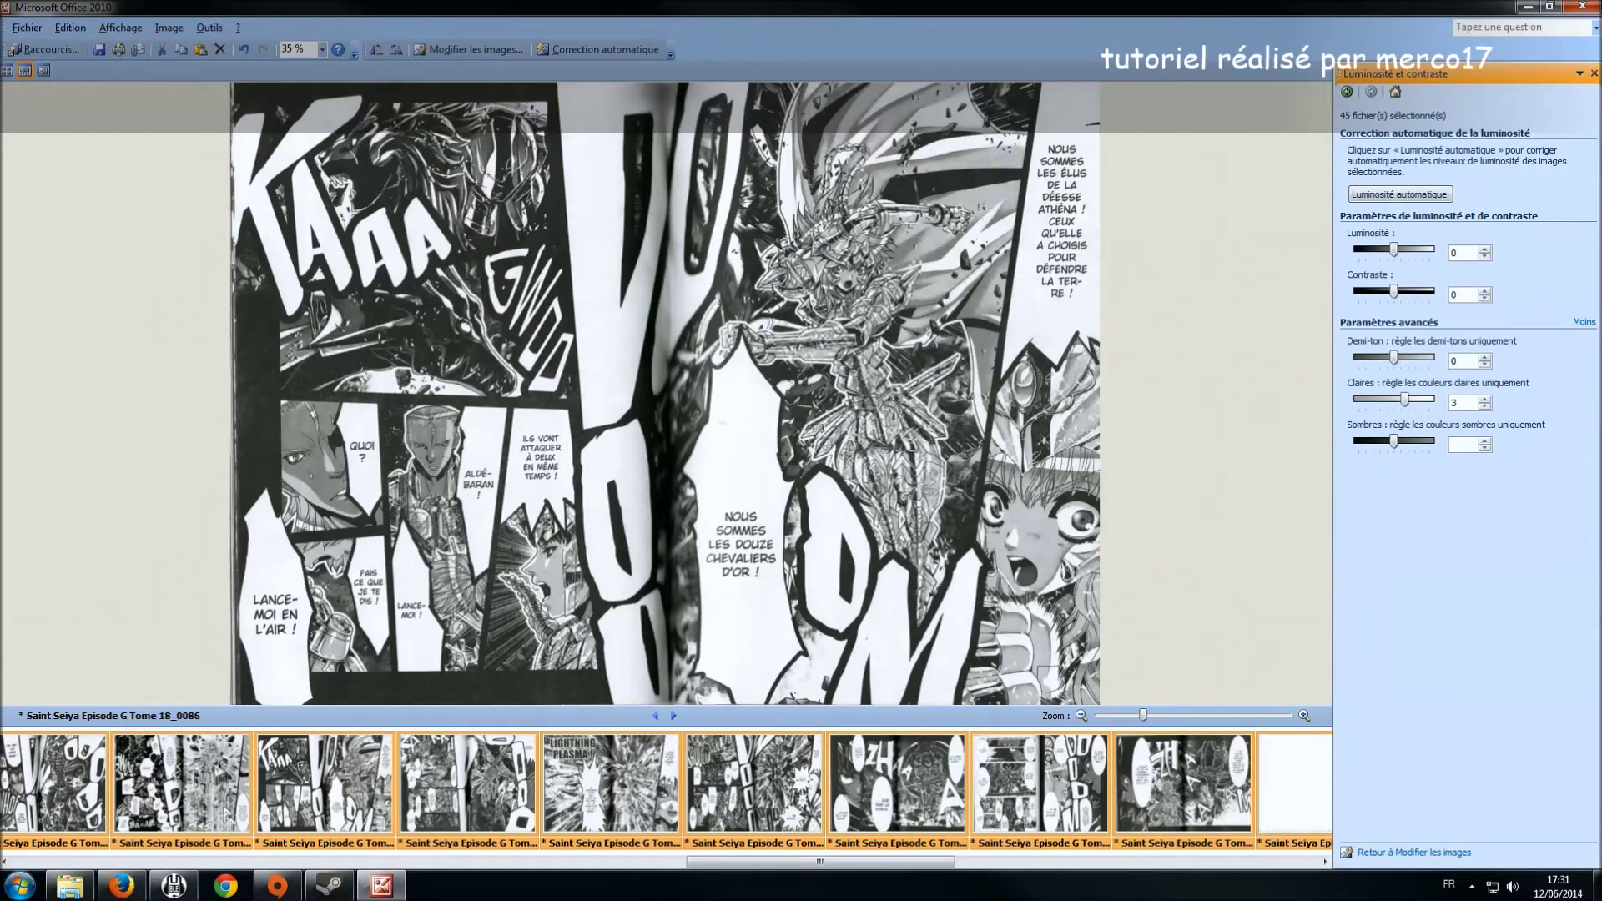
pyautogui.click(1462, 445)
pyautogui.write('-70')
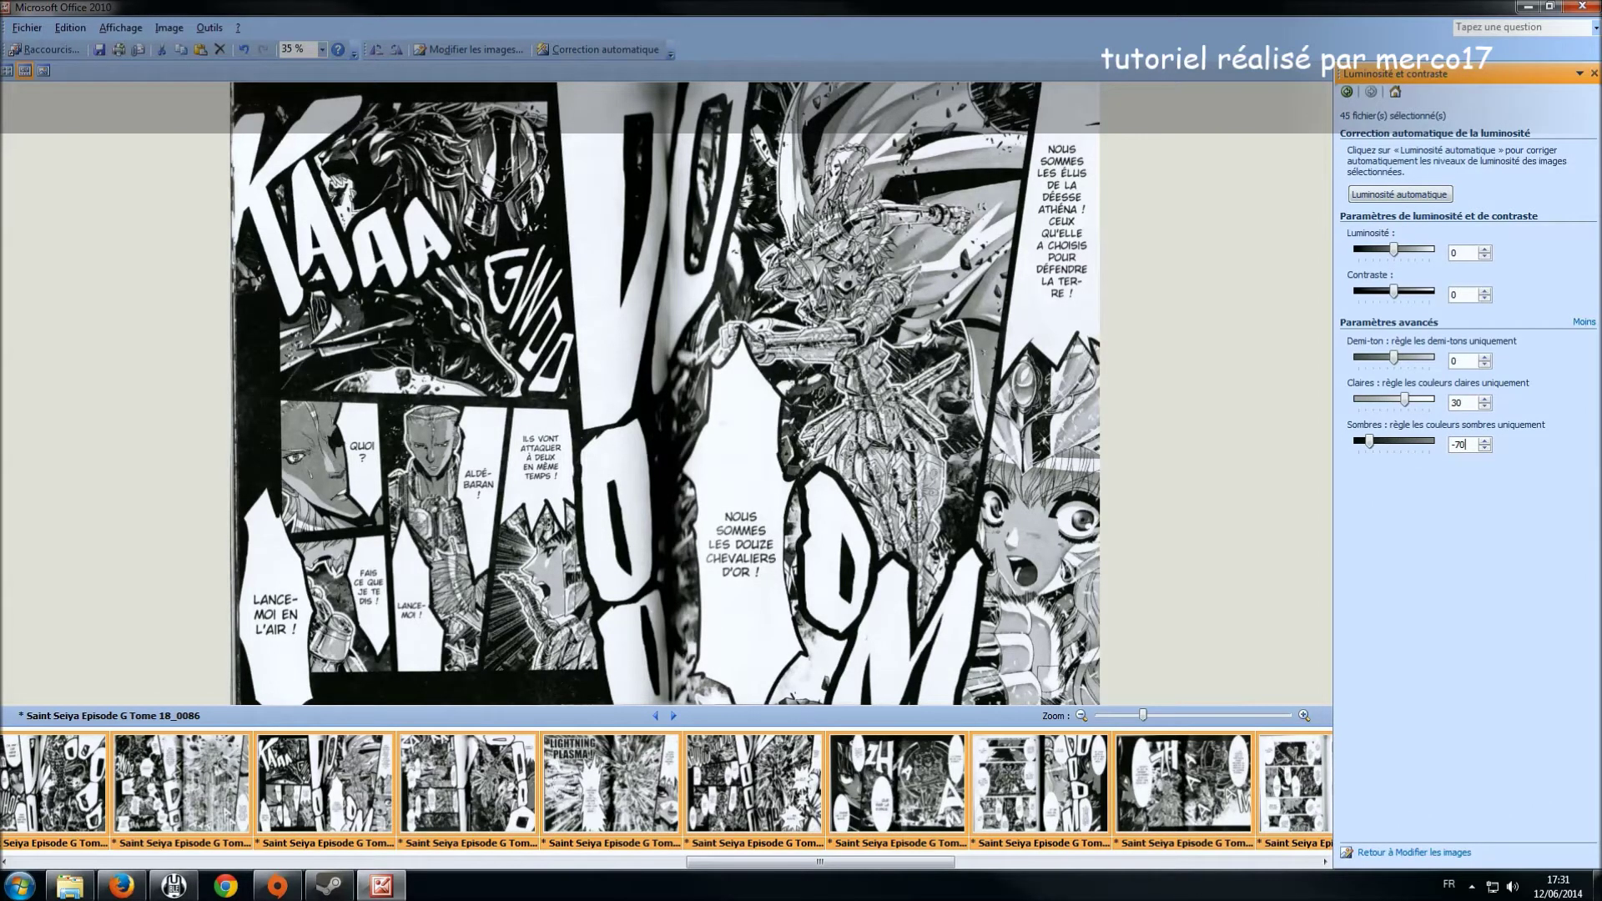
# - Examine the tonal correction on scans 18_0069 to 18_0075, and on the earlier ones back to 18_0063
pyautogui.moveTo(734, 865); pyautogui.dragTo(278, 829)
pyautogui.click(150, 768)
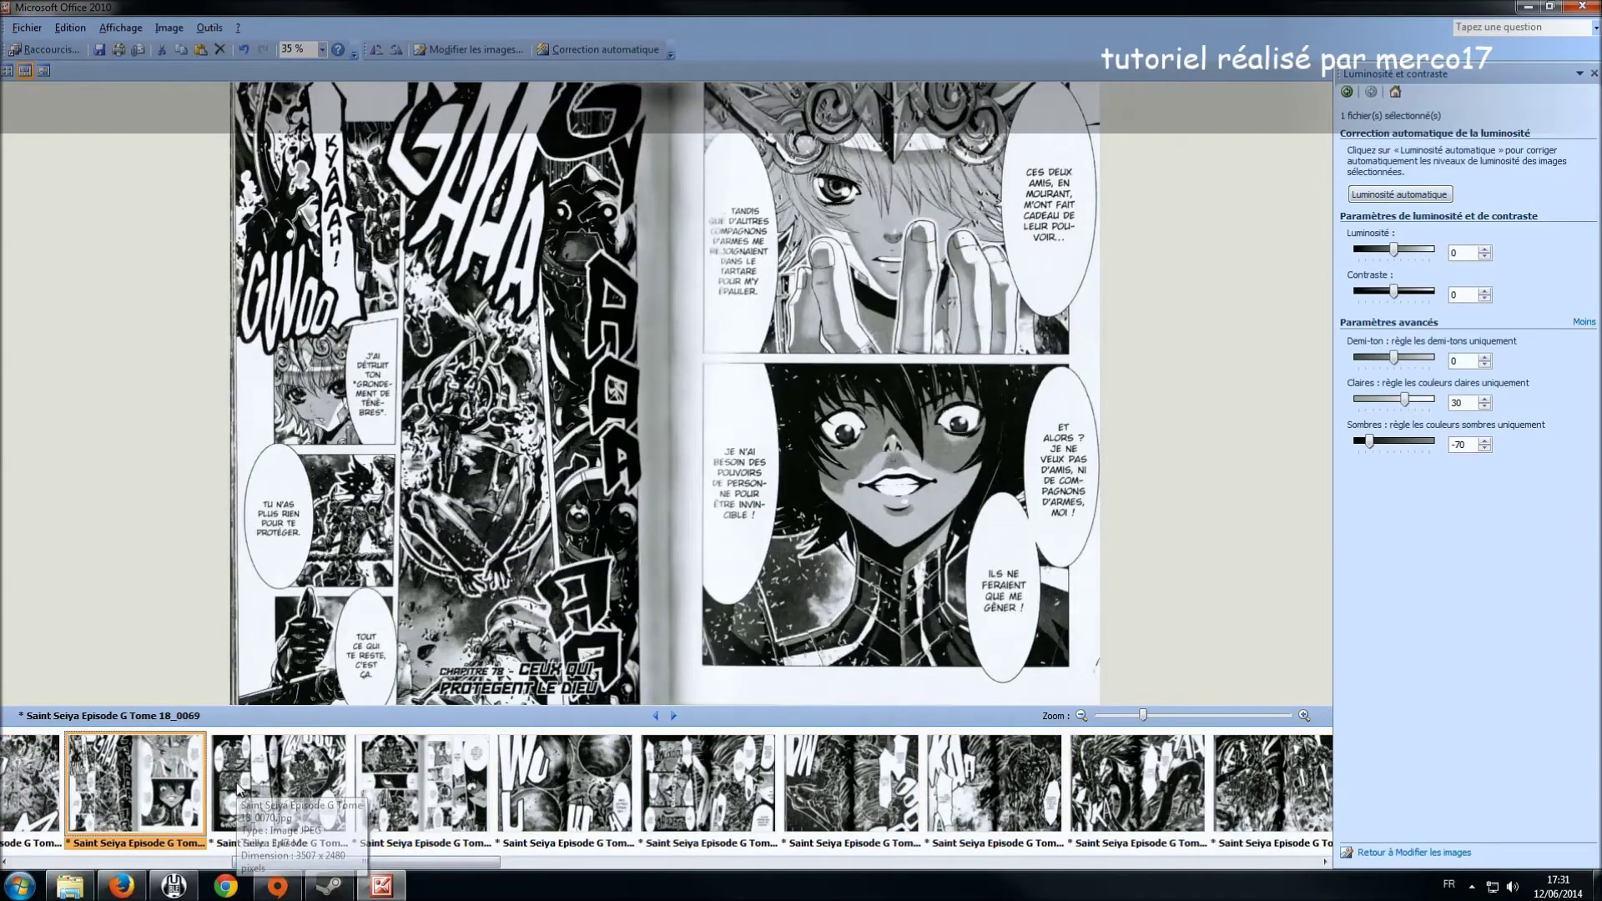
pyautogui.click(239, 787)
pyautogui.click(369, 789)
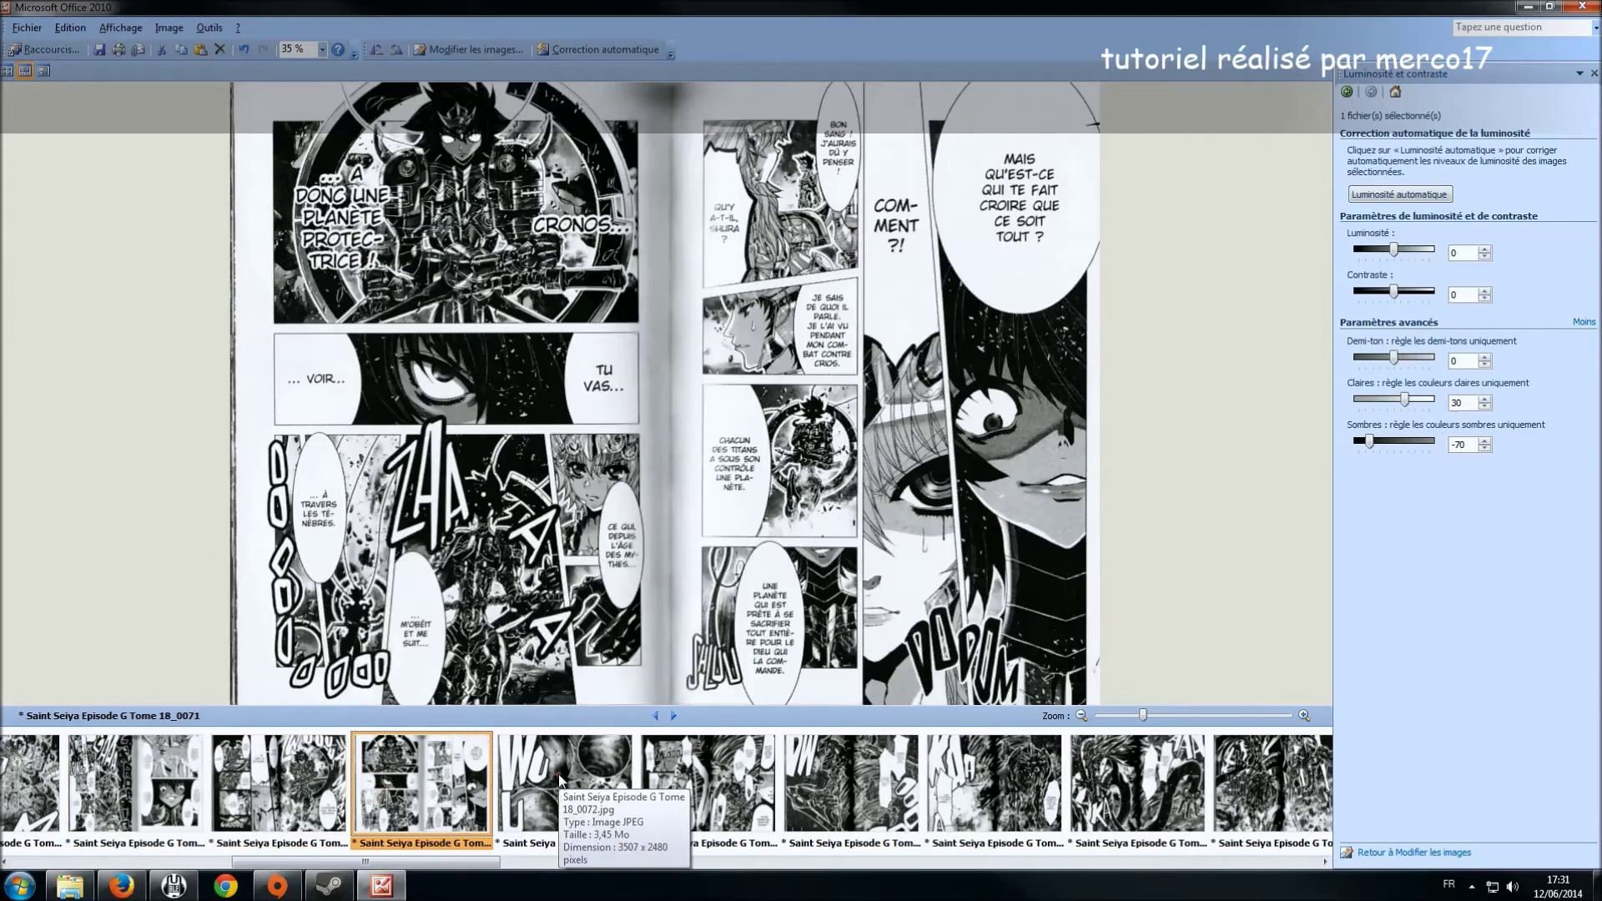
pyautogui.click(559, 774)
pyautogui.click(710, 780)
pyautogui.click(851, 784)
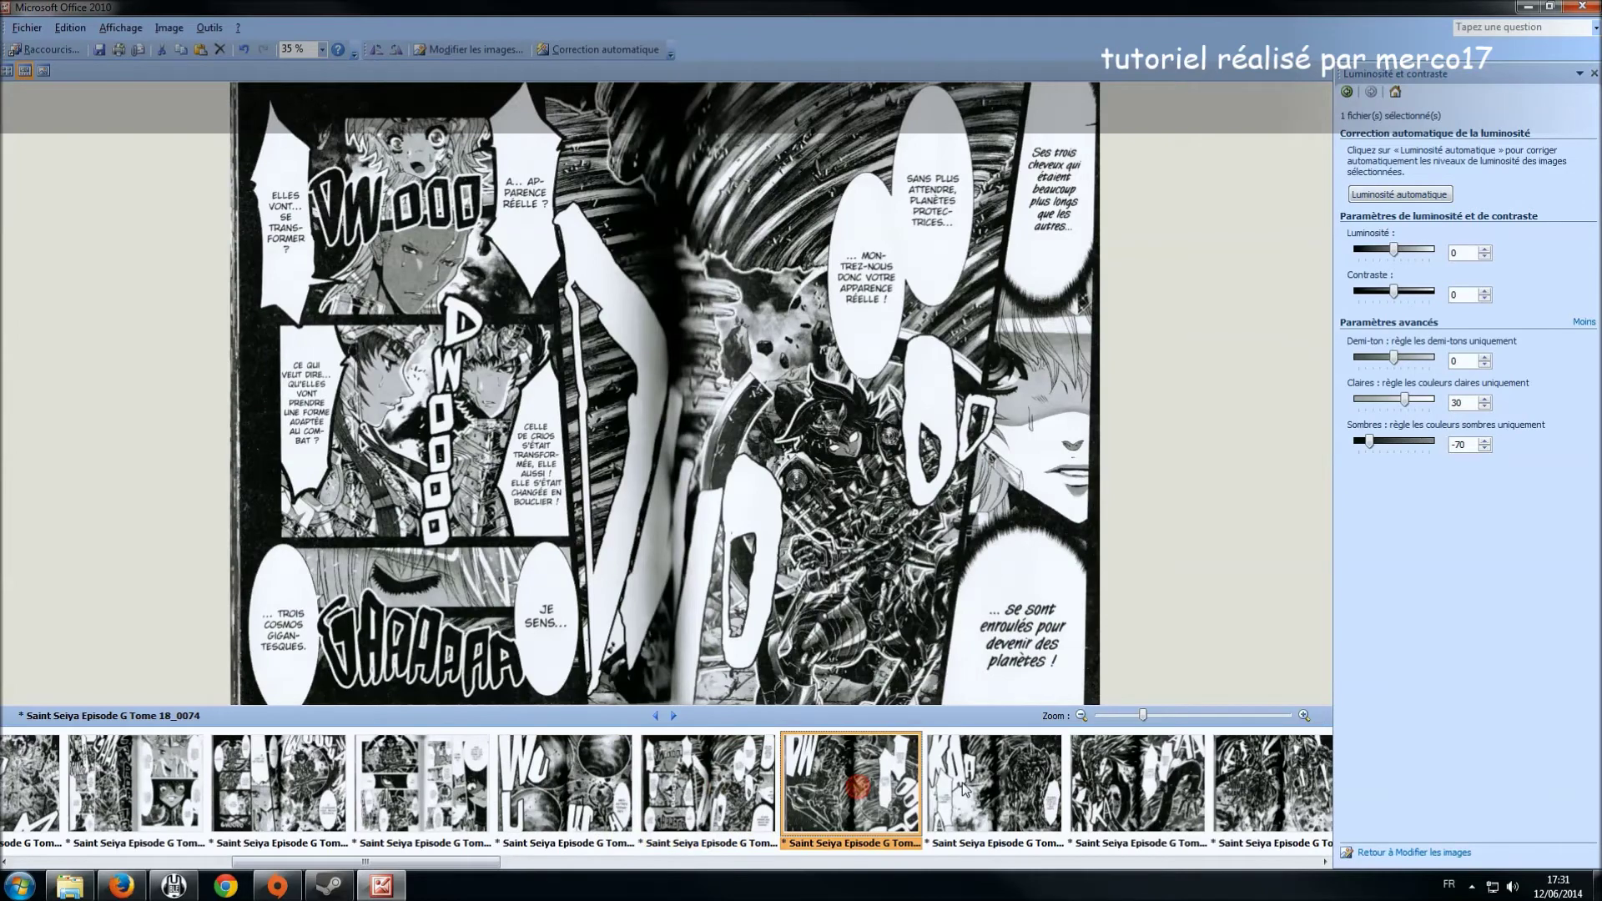
pyautogui.click(963, 783)
pyautogui.scroll(4, 170, 834)
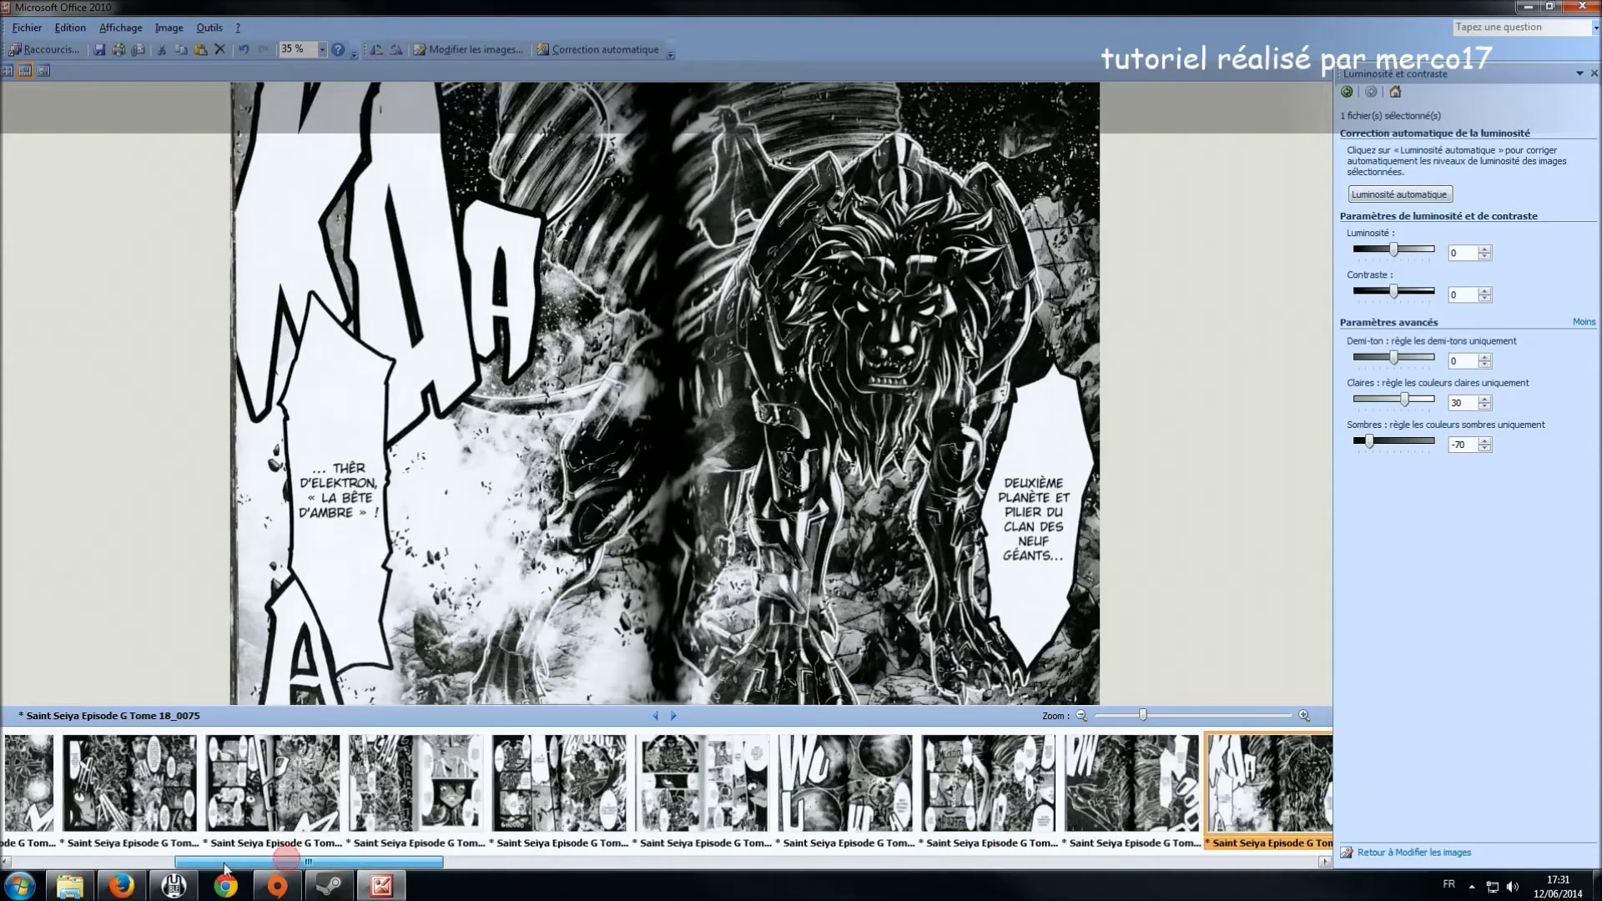
pyautogui.click(277, 786)
pyautogui.click(133, 785)
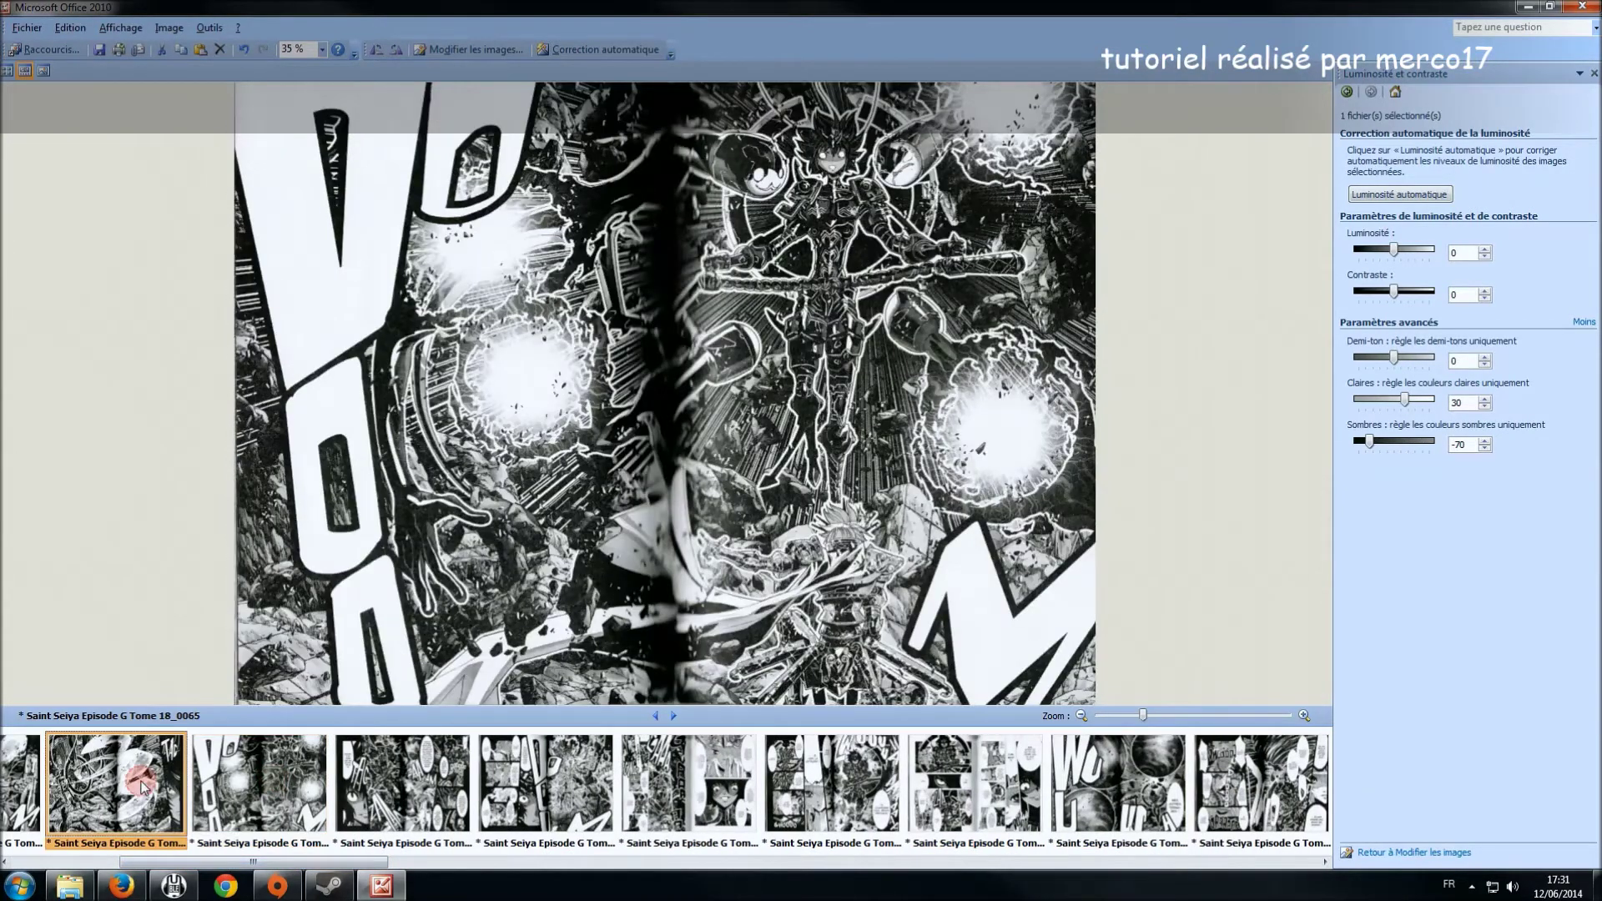
pyautogui.moveTo(267, 863); pyautogui.dragTo(208, 864)
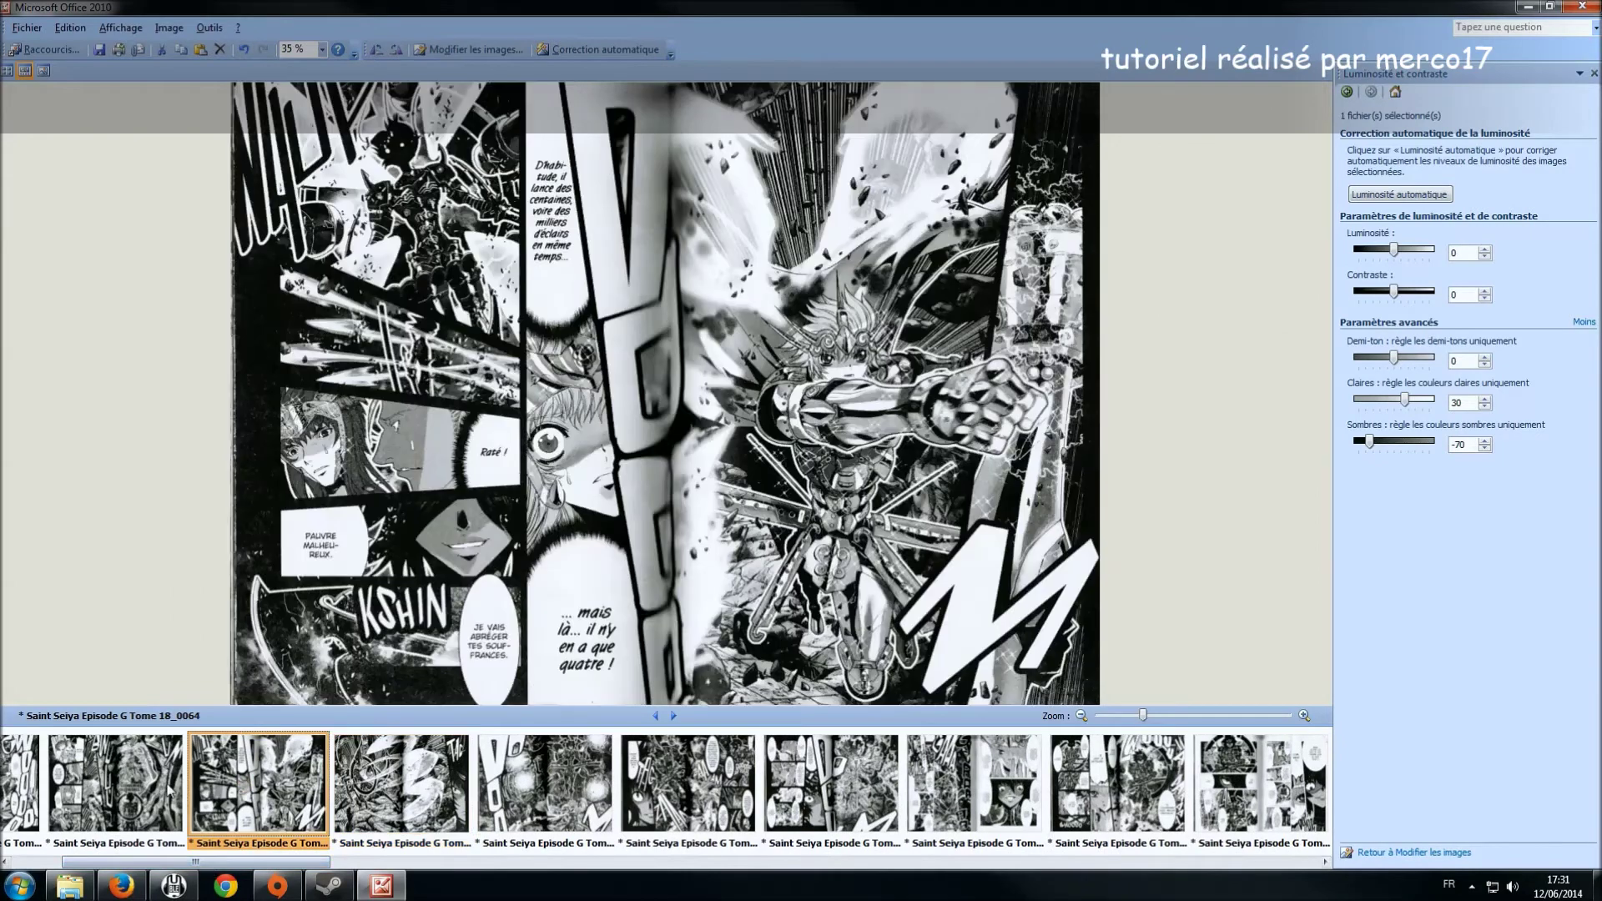
pyautogui.click(167, 785)
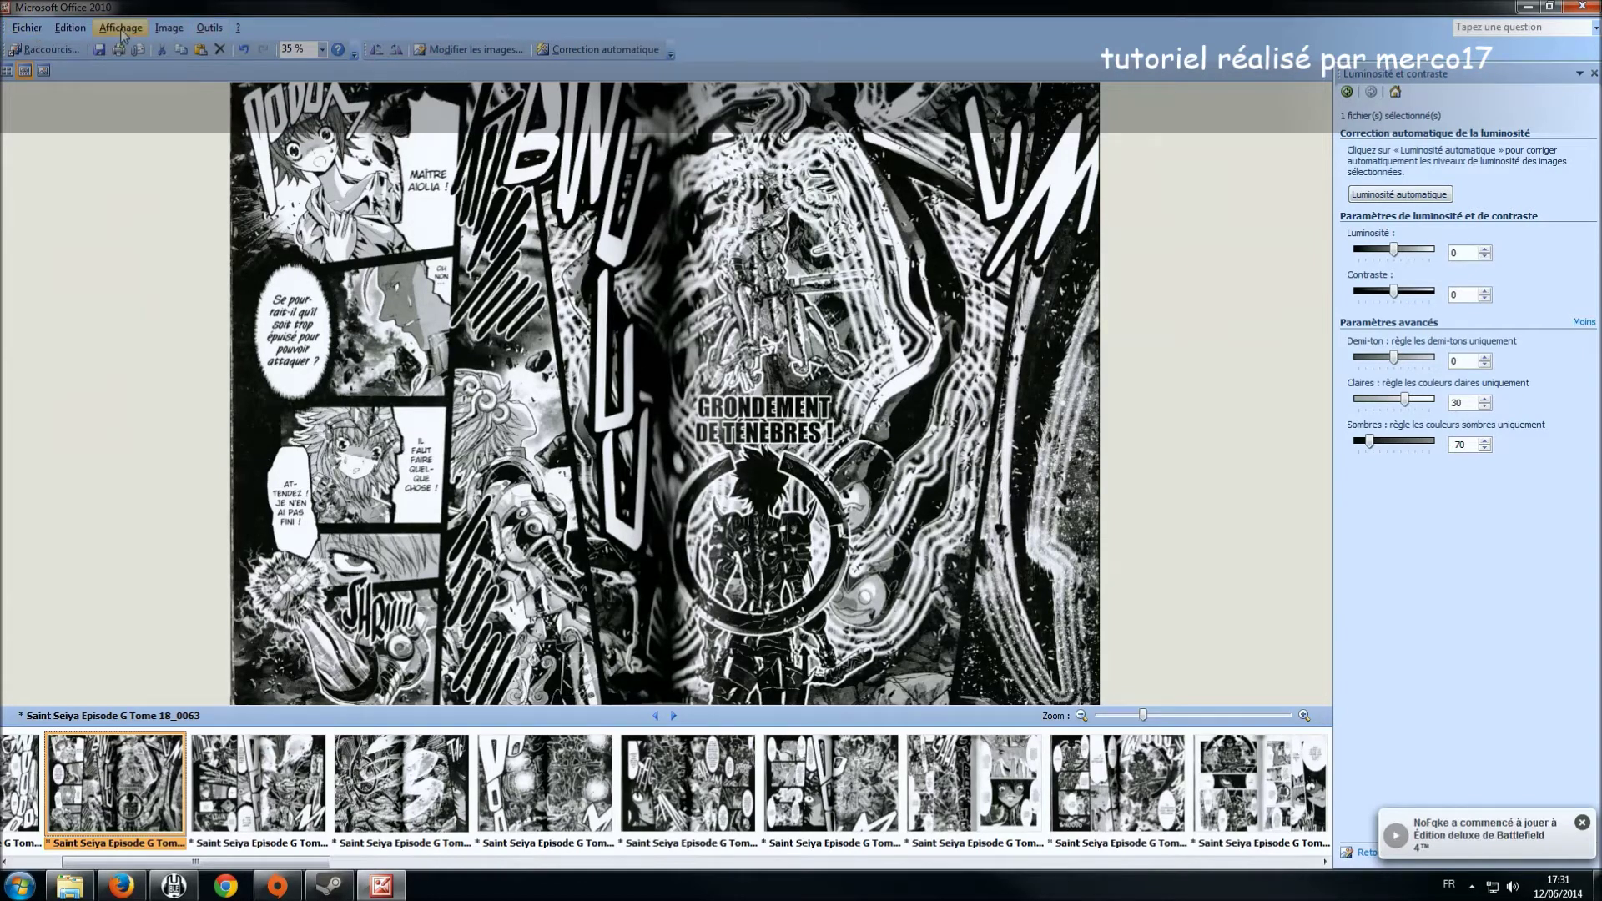
# - Minimize the editing window and copy the desktop folder "tome pour tuto scan"
pyautogui.click(1528, 7)
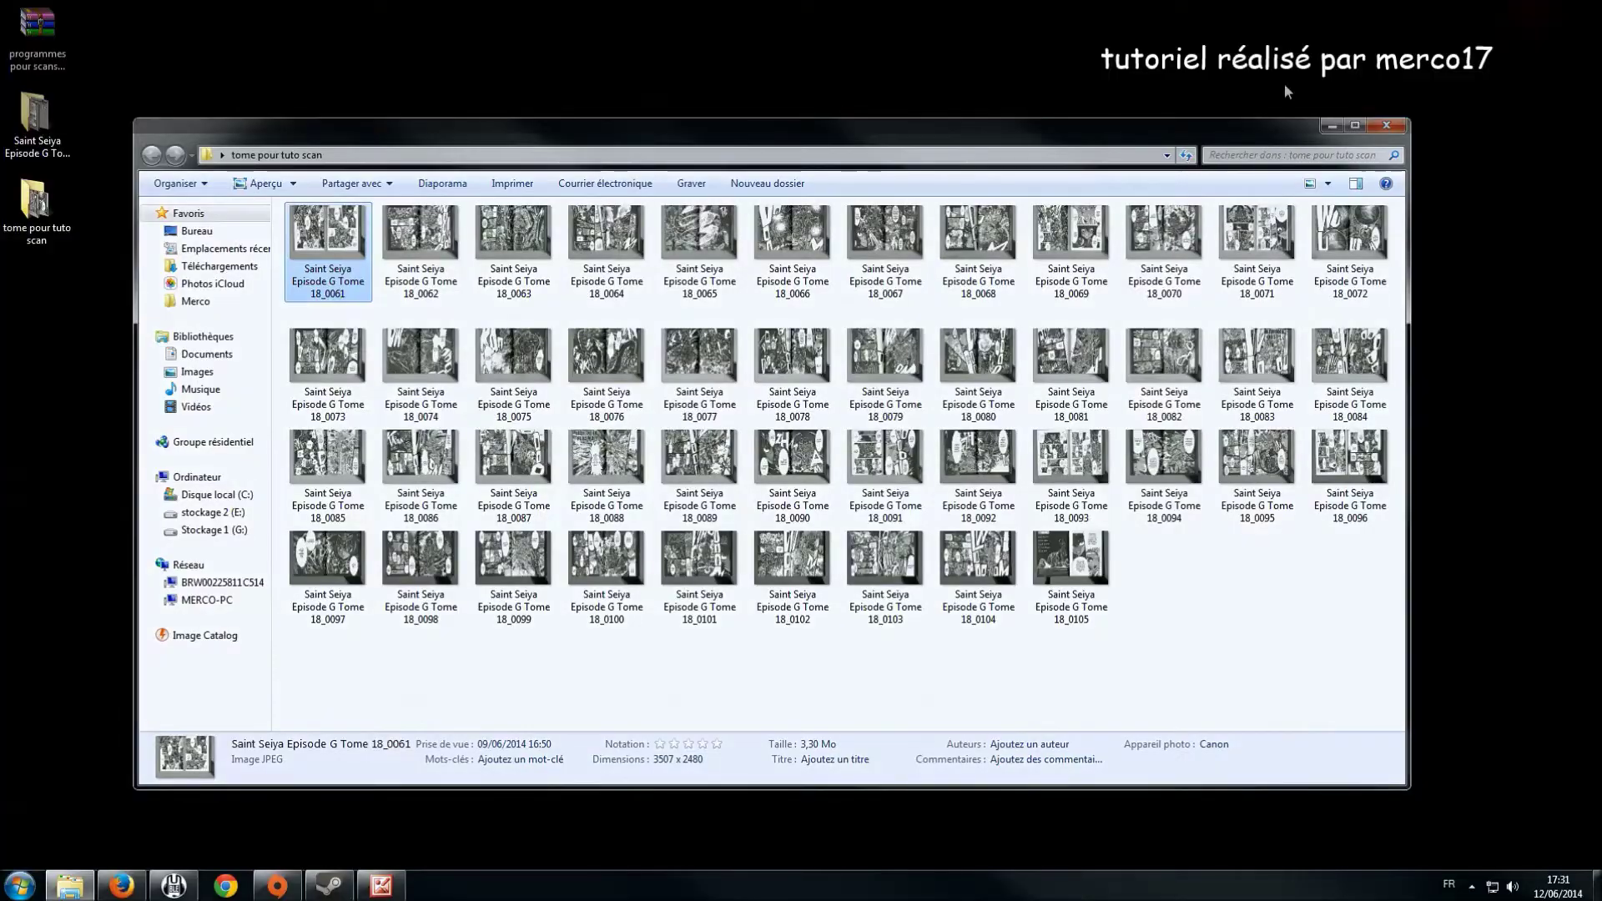
pyautogui.rightClick(28, 227)
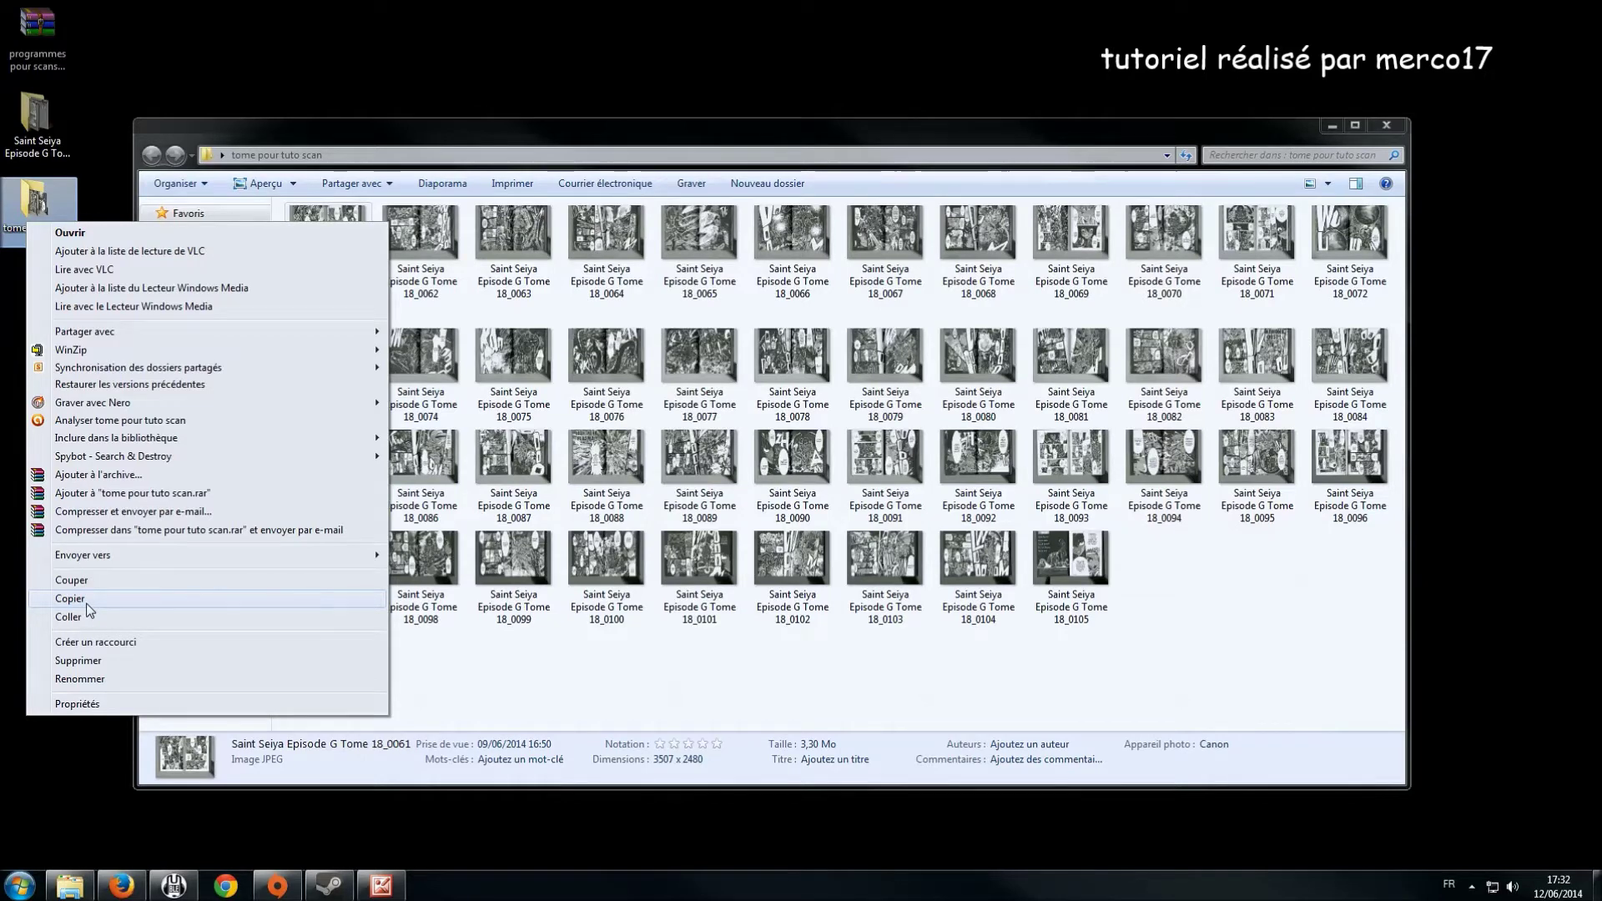
pyautogui.click(83, 602)
# - Create a new folder on the desktop, paste the copied scan folder into it and close its window
pyautogui.rightClick(57, 367)
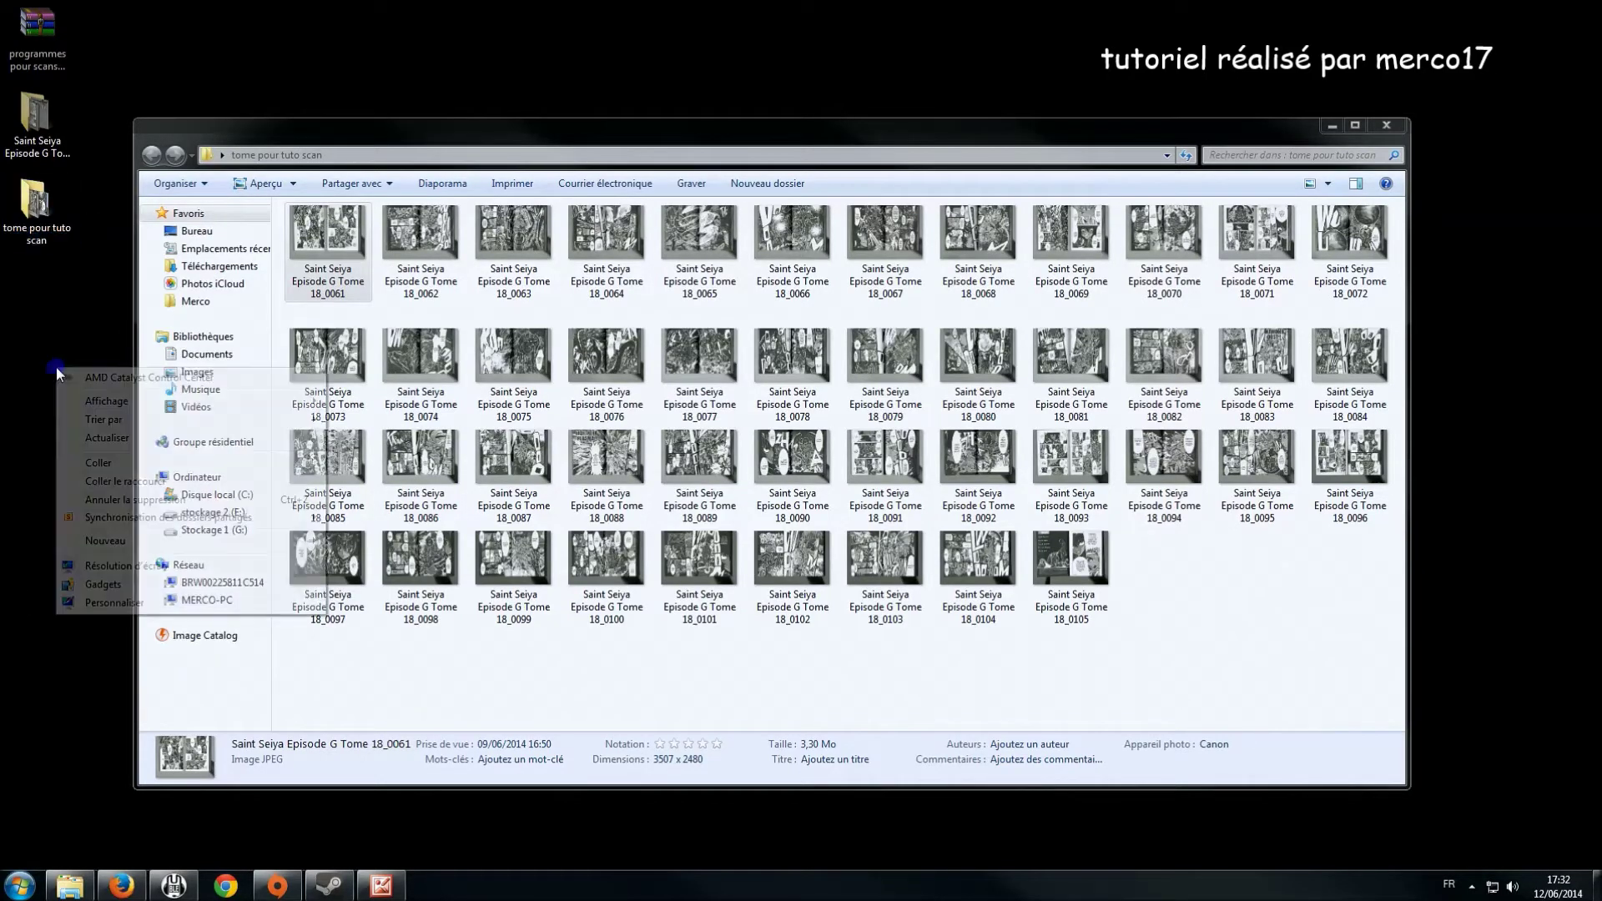
pyautogui.moveTo(125, 541)
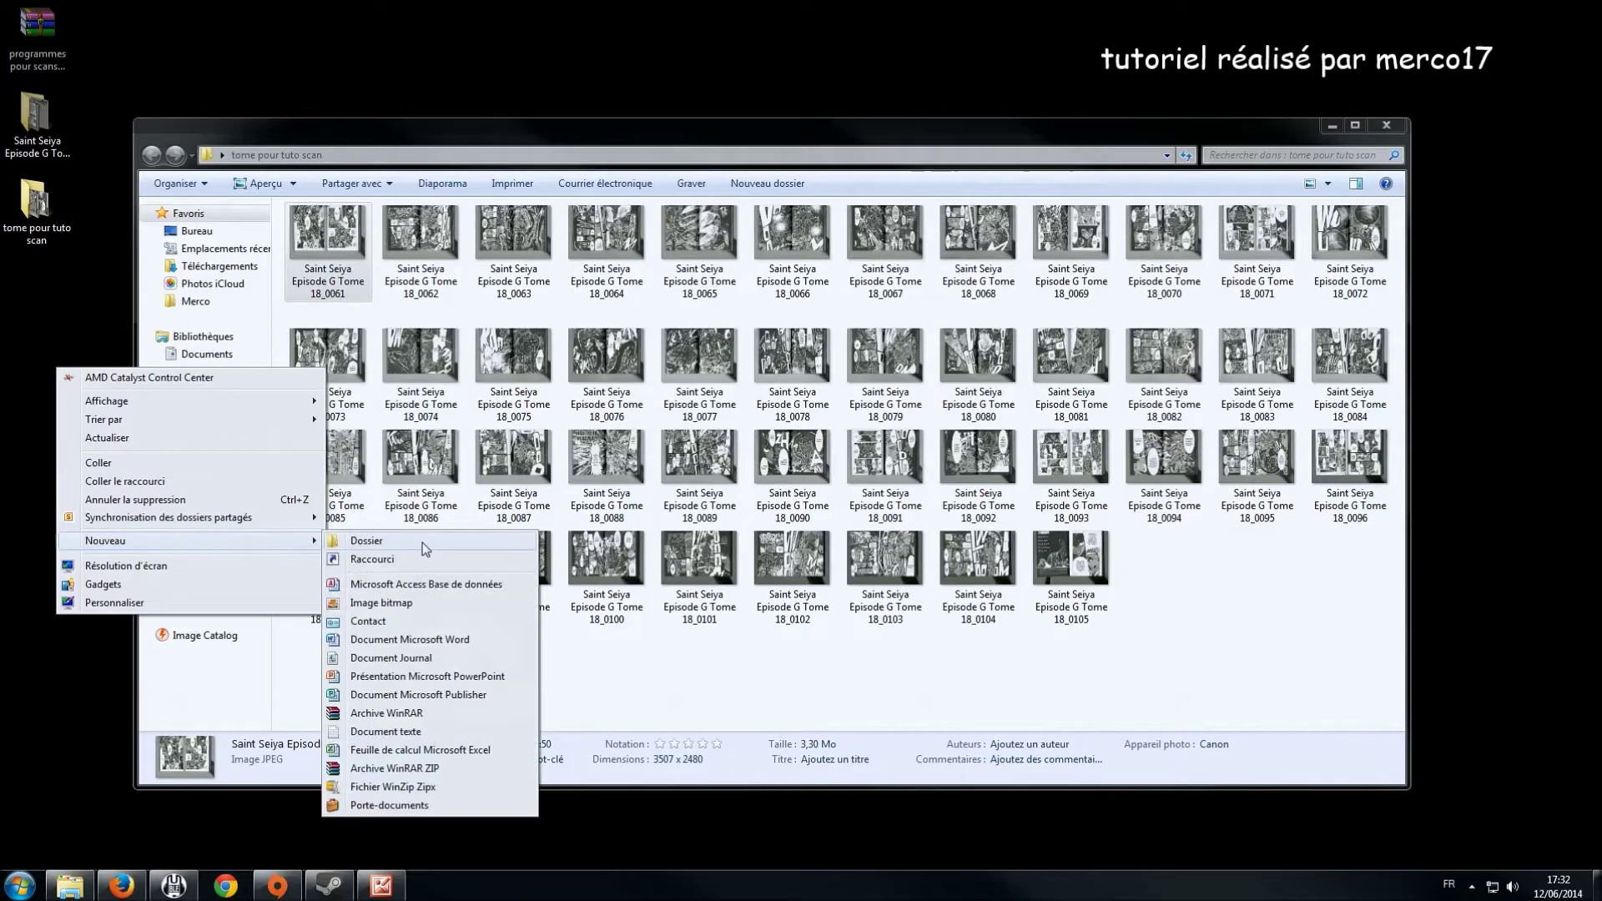
pyautogui.click(367, 549)
pyautogui.click(92, 384)
pyautogui.doubleClick(32, 373)
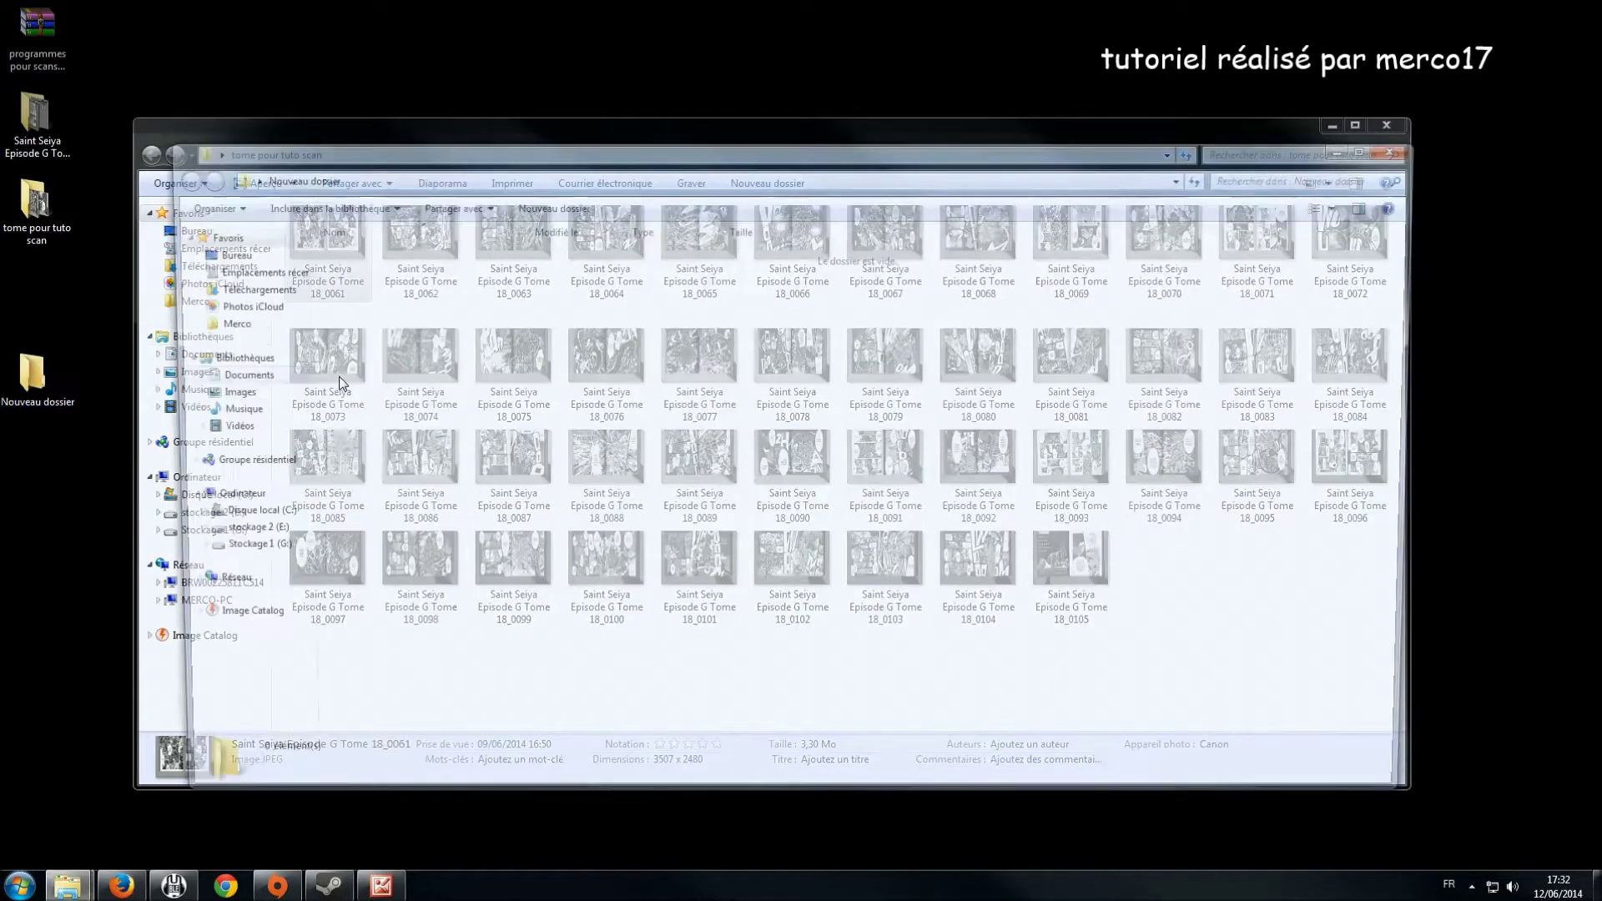
pyautogui.rightClick(385, 377)
pyautogui.click(442, 511)
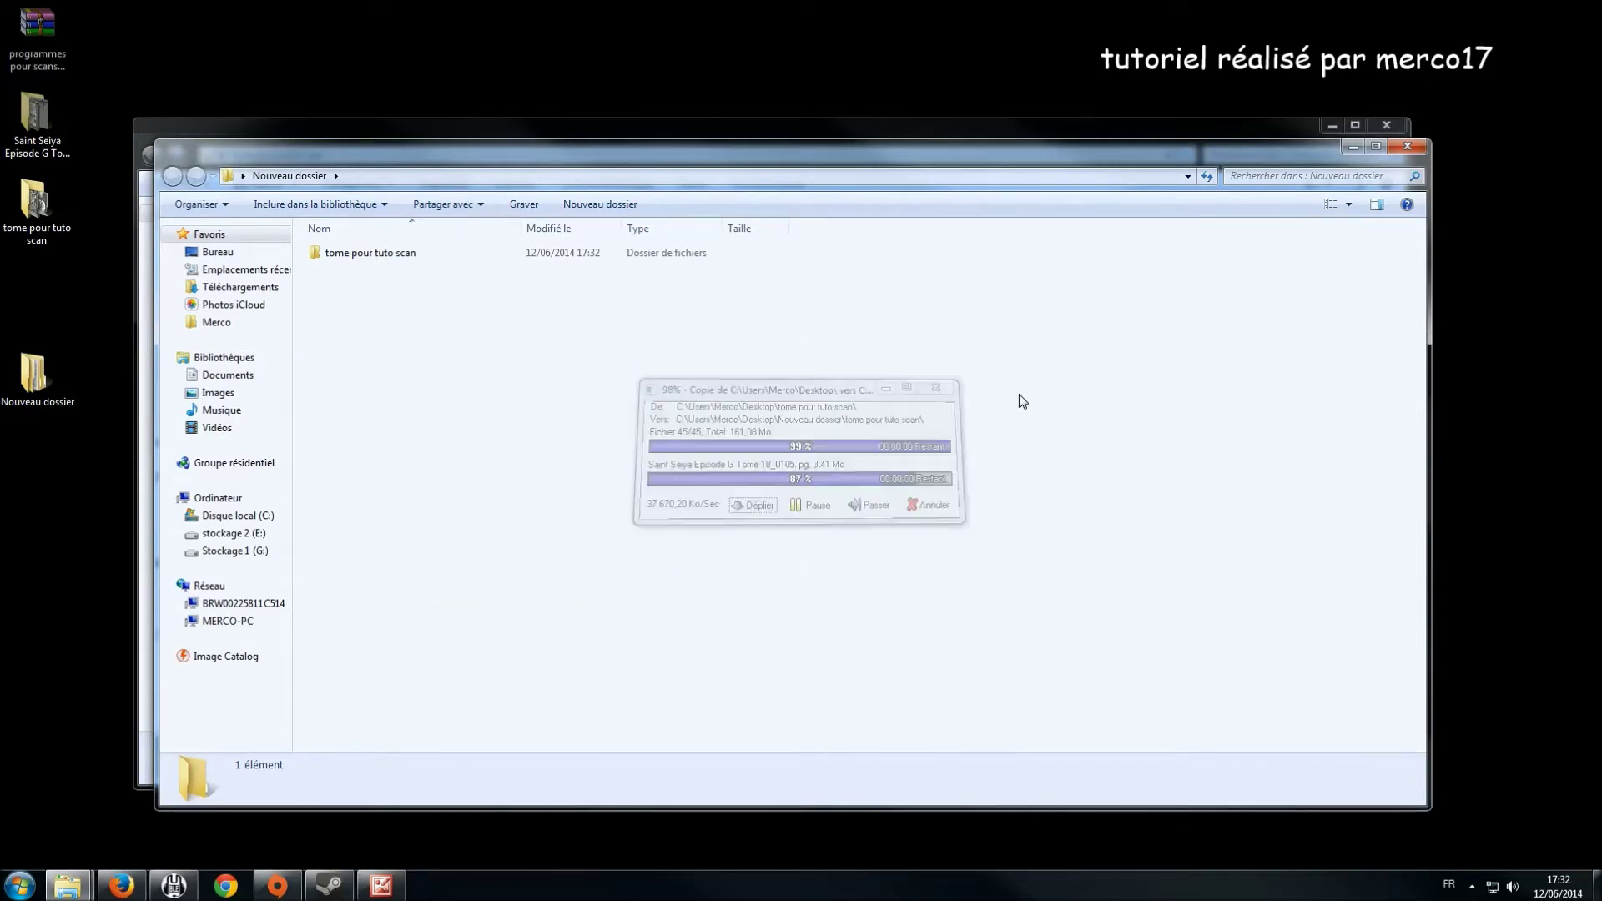
pyautogui.click(1419, 149)
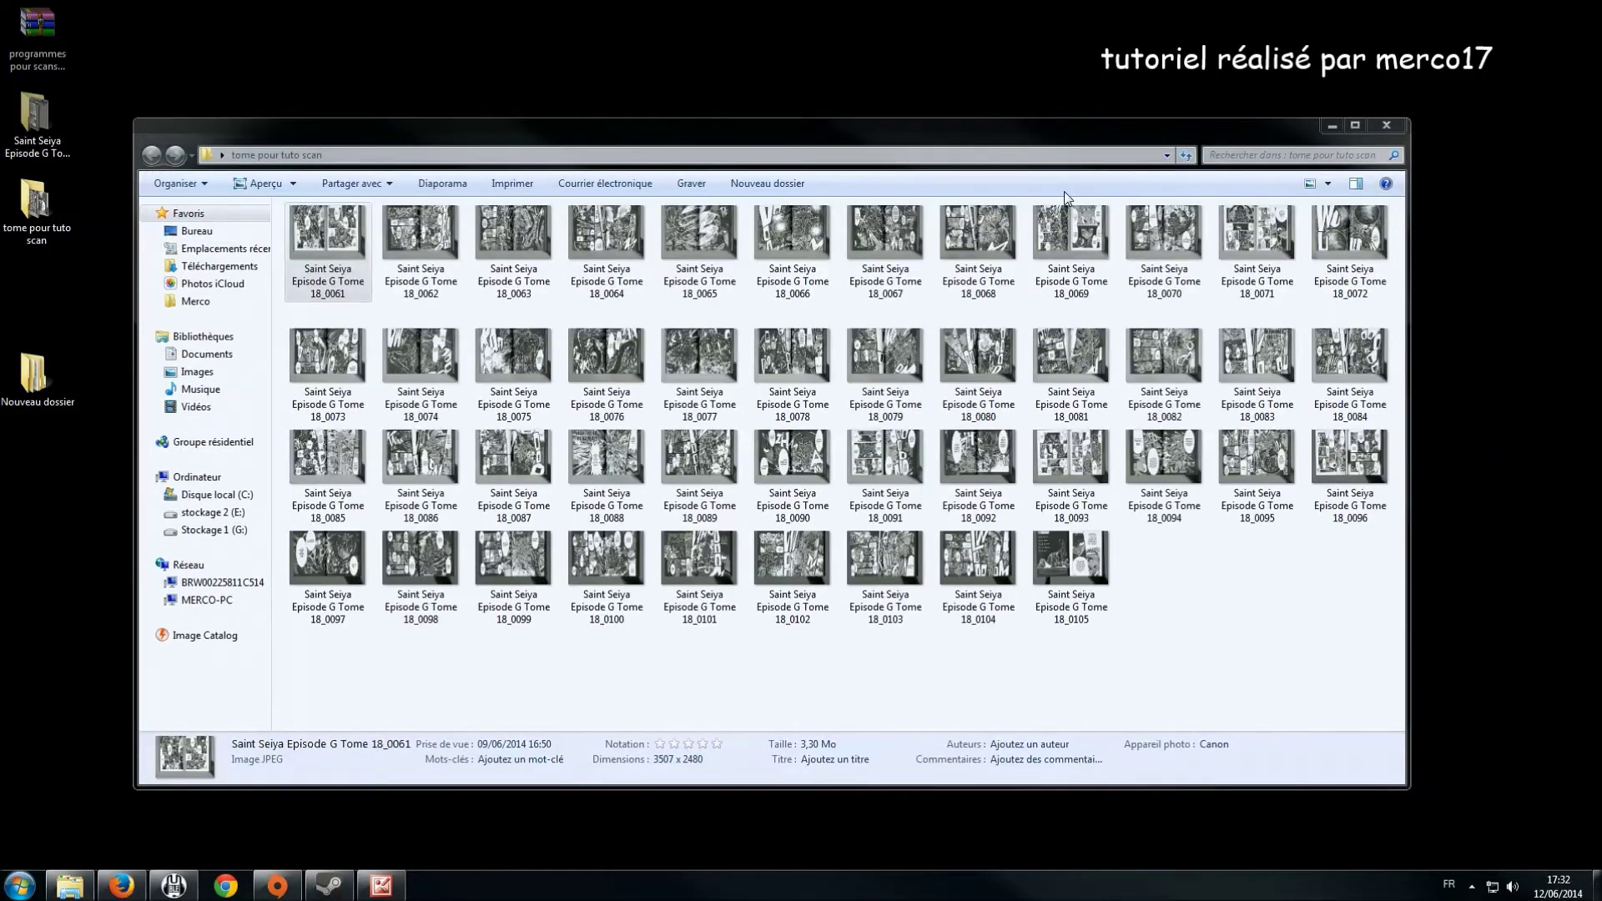
# - Switch back to Picture Manager and close it, saving the changes made to the scans
pyautogui.moveTo(402, 890)
pyautogui.click(402, 890)
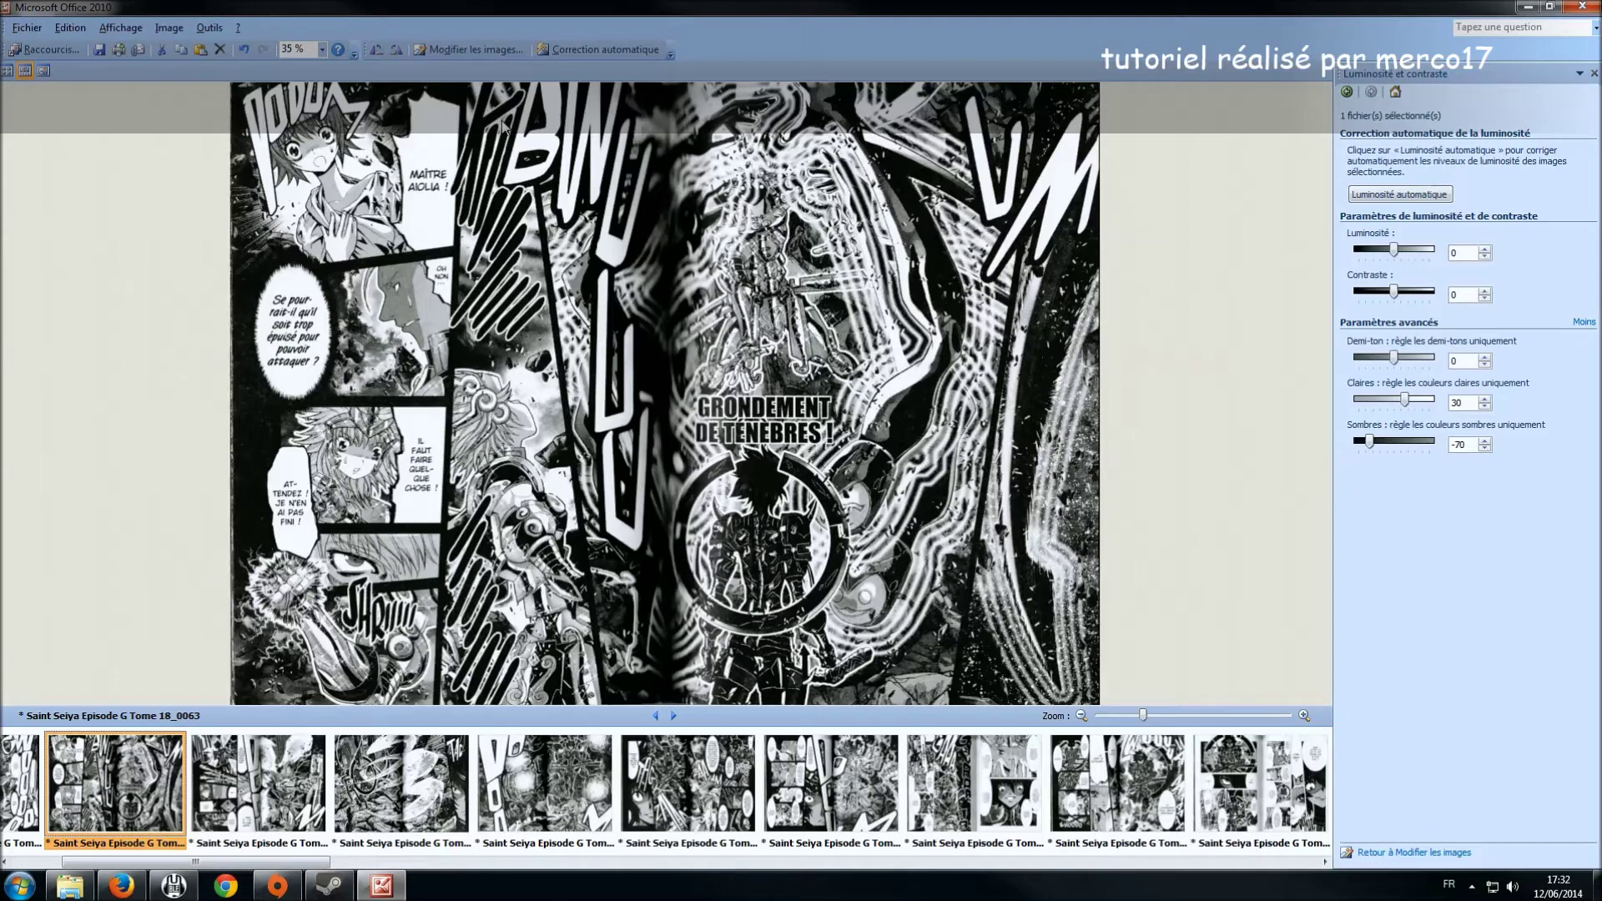
pyautogui.click(1579, 8)
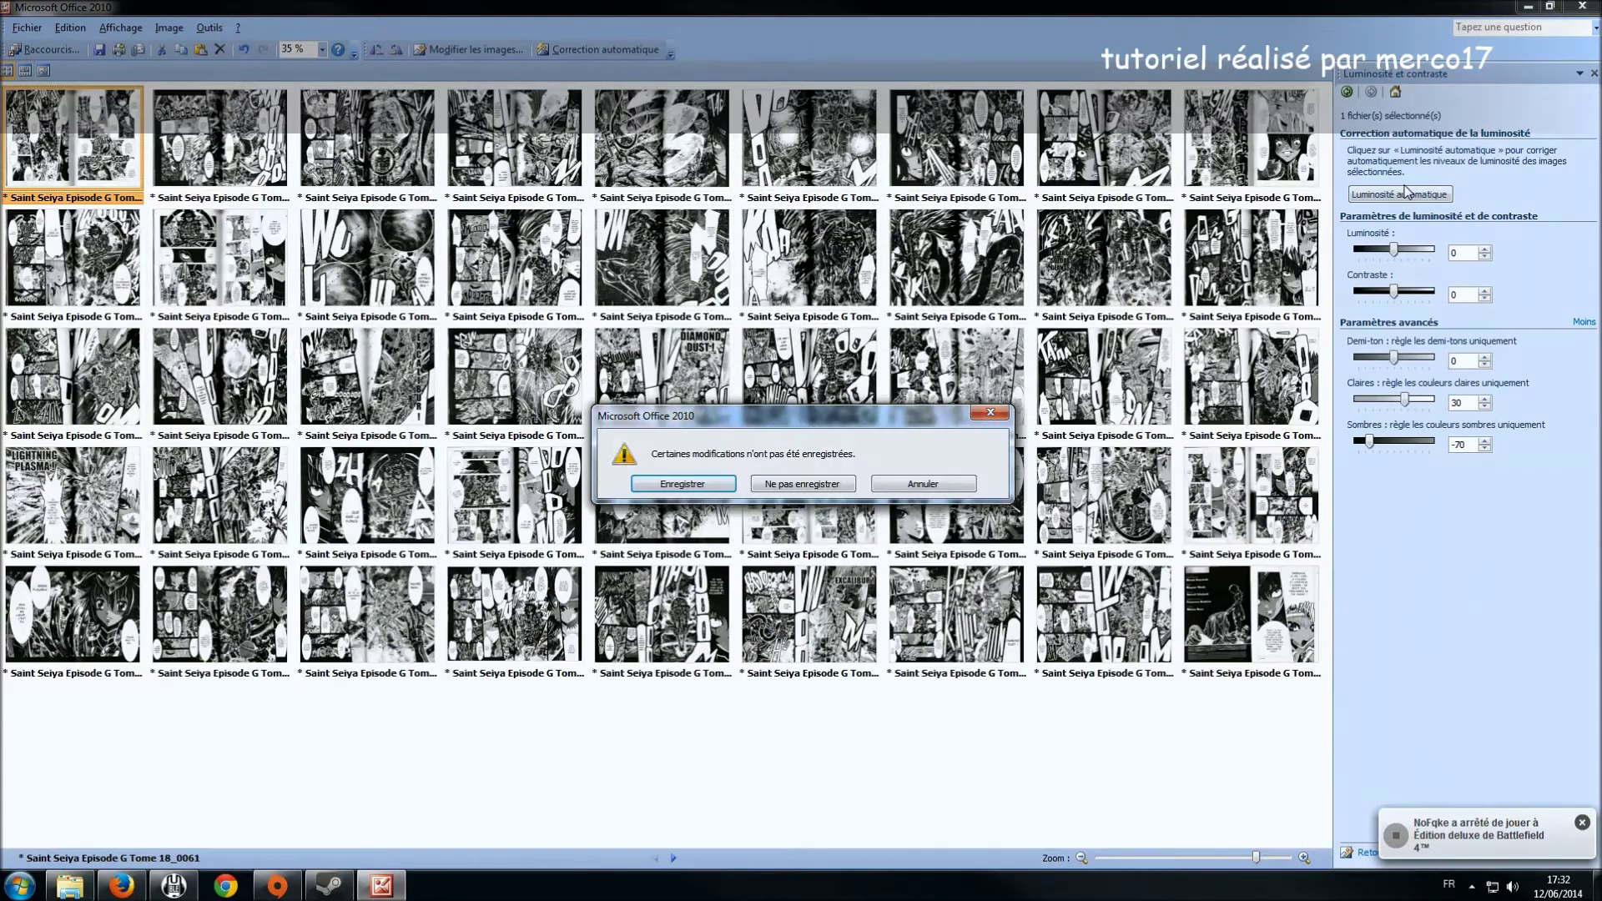
pyautogui.click(683, 483)
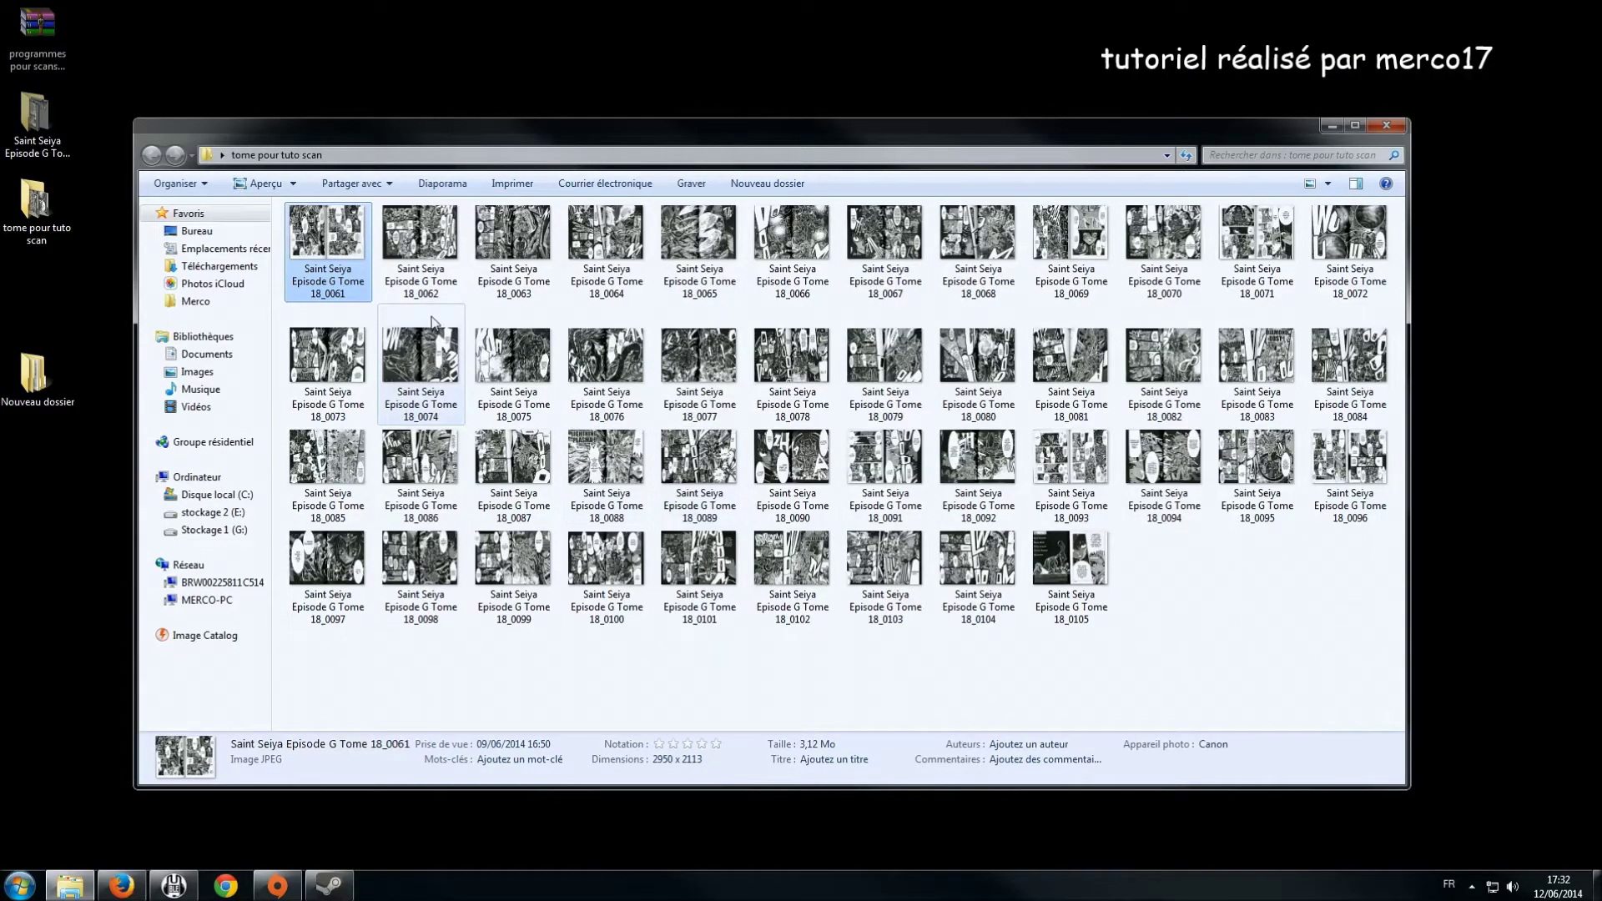
# - View the saved scans in Windows Photo Viewer from 18_0061 to 18_0071, and close the viewer
pyautogui.doubleClick(327, 237)
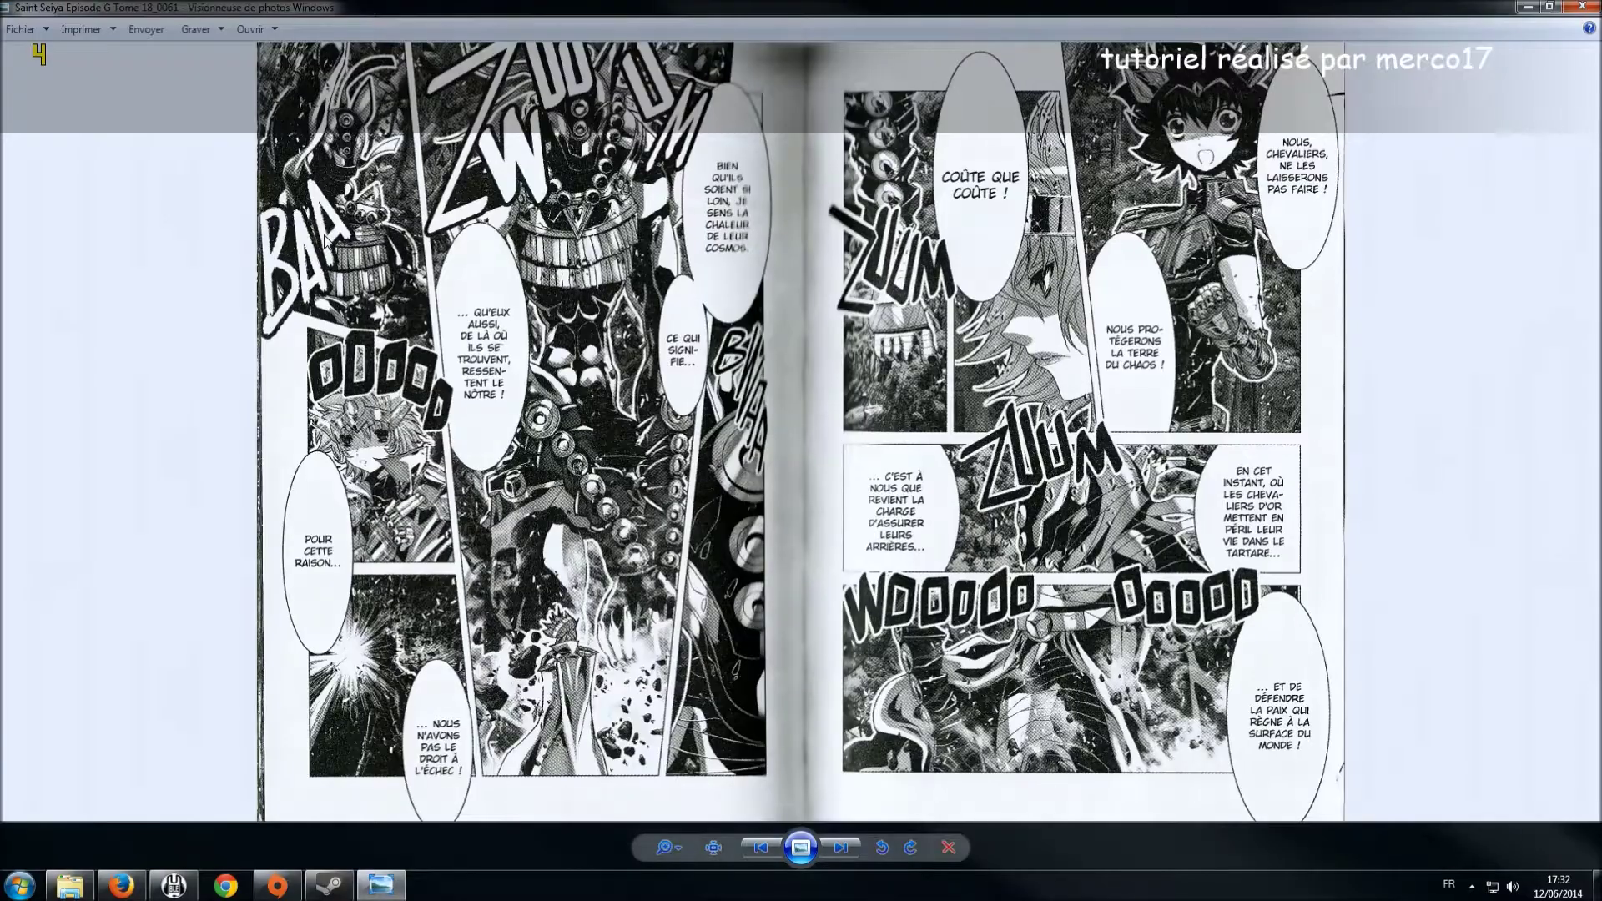
pyautogui.press('Right')
pyautogui.press('Right')
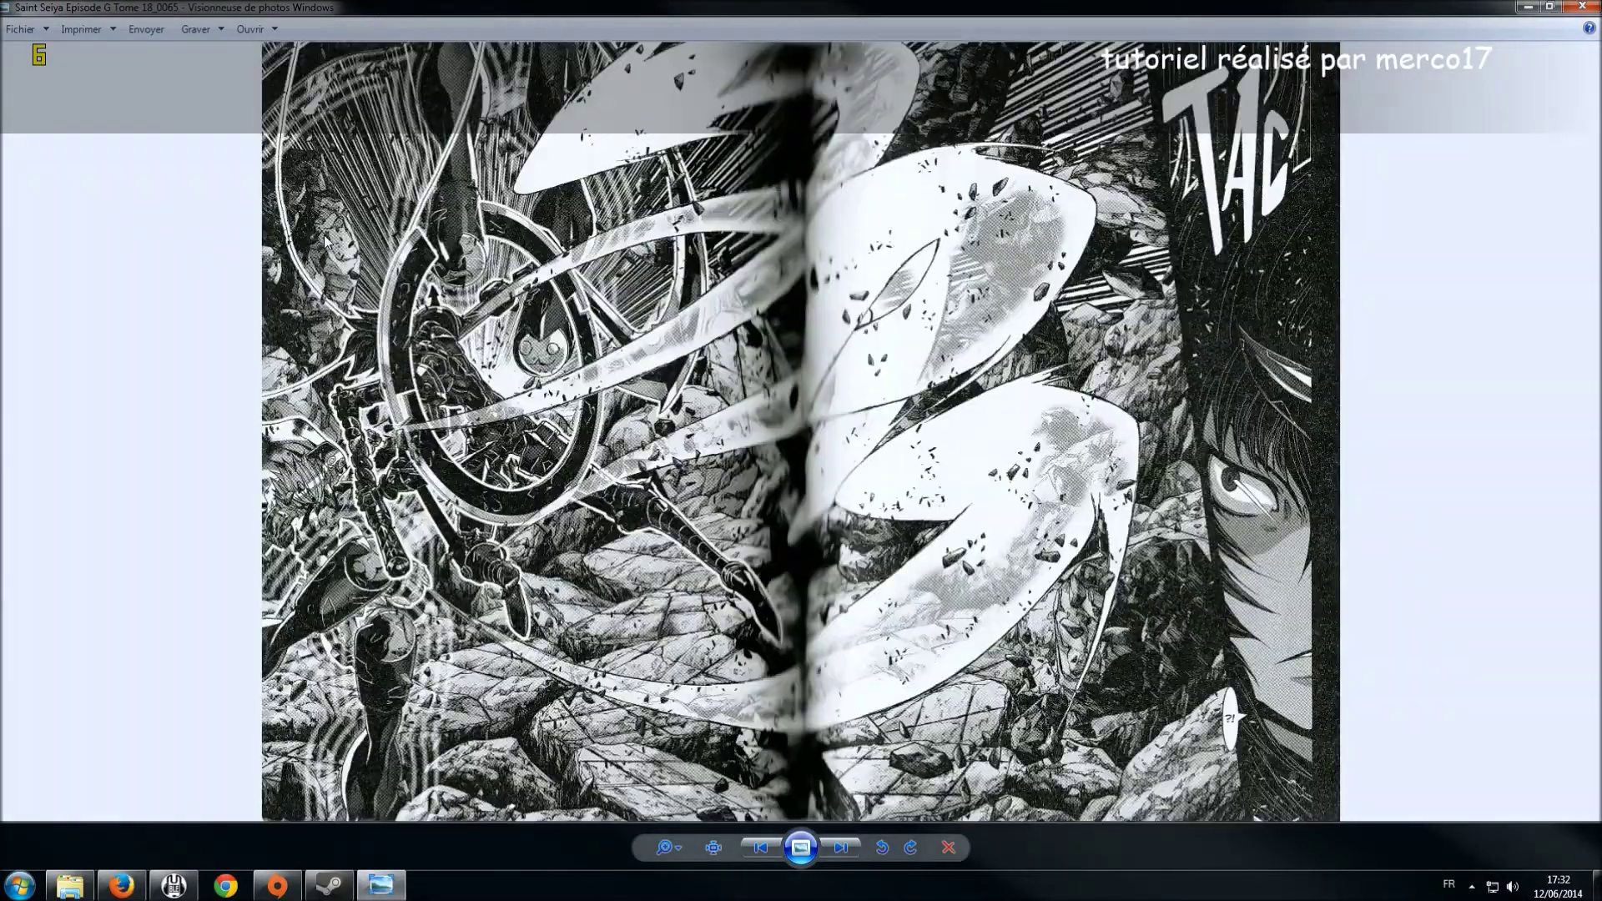
pyautogui.press('Right')
pyautogui.press('Right')
pyautogui.press('Right')
pyautogui.press('Right')
pyautogui.press('Right')
pyautogui.press('Right')
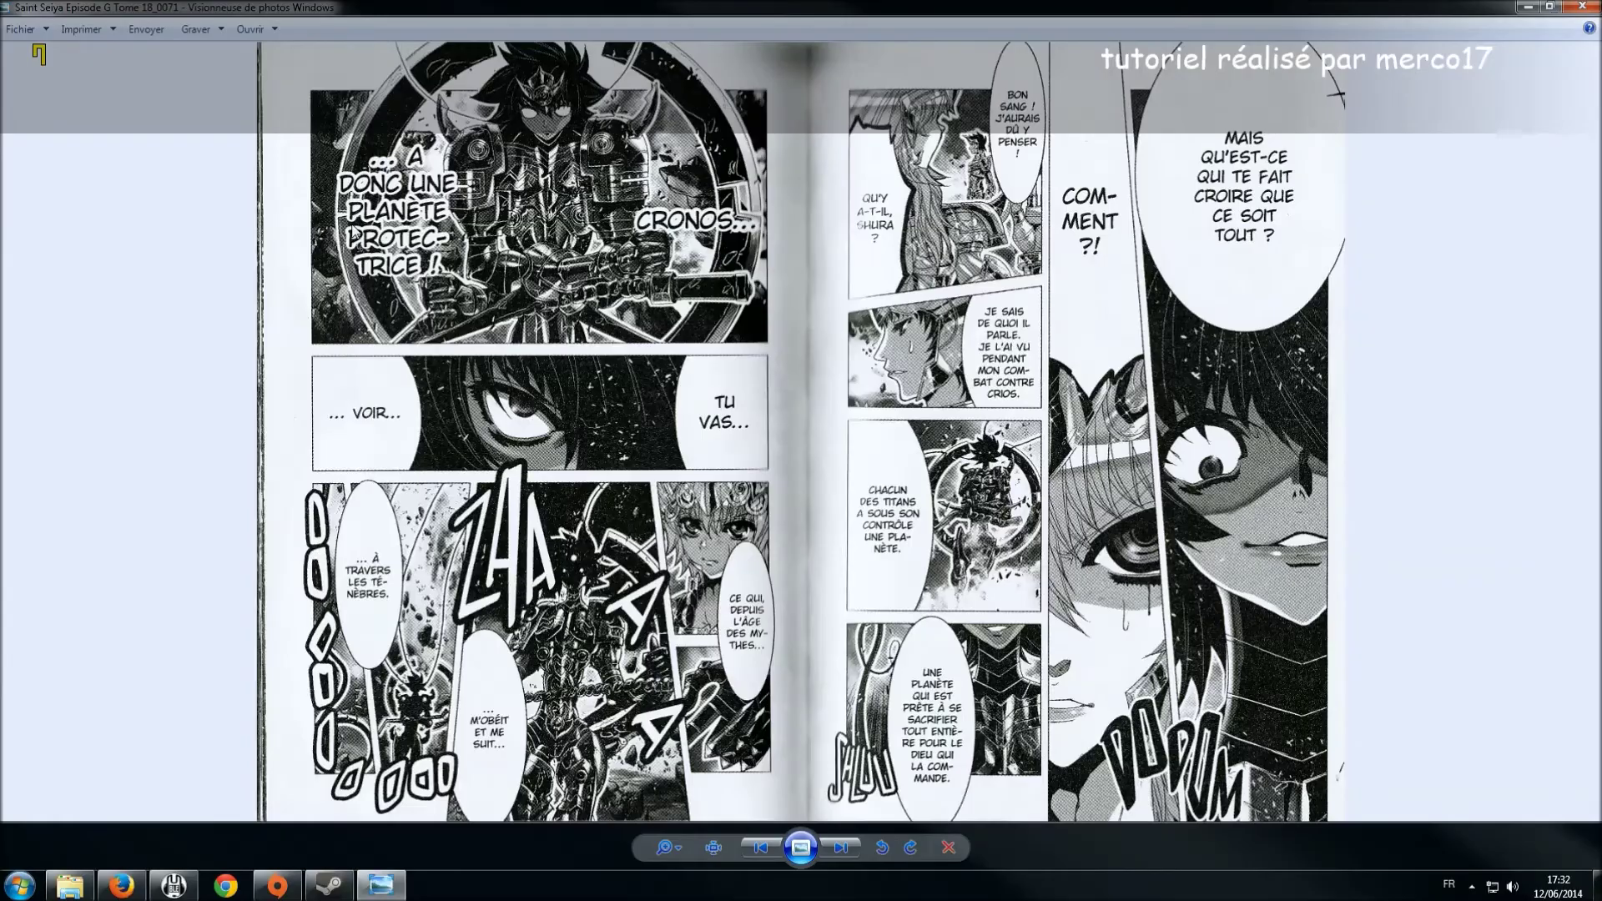
pyautogui.click(1594, 11)
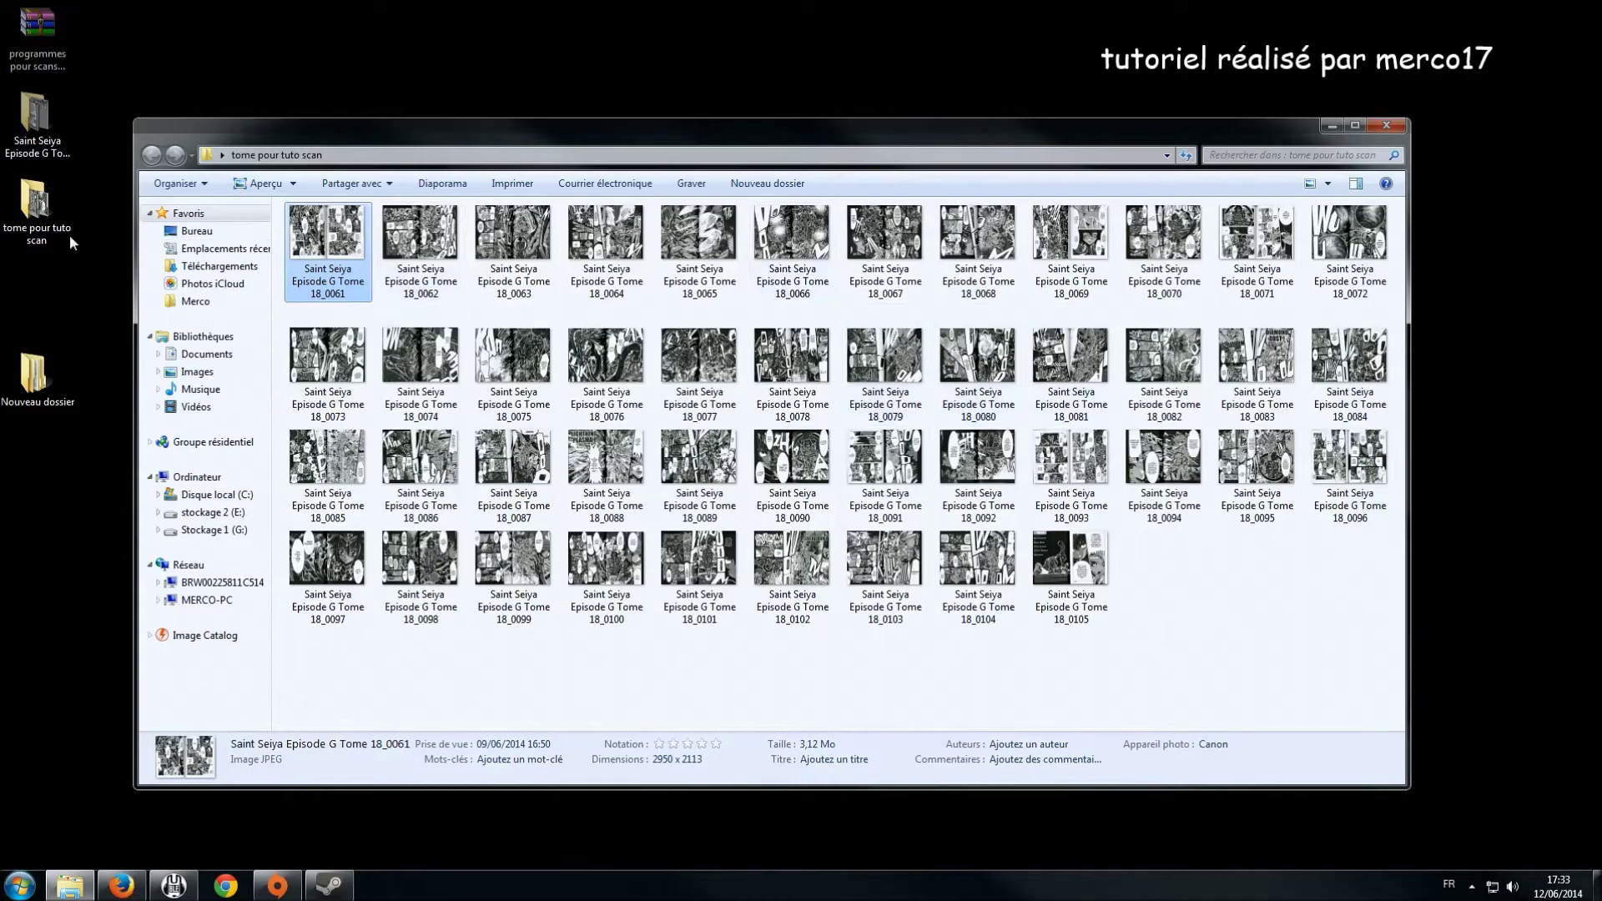
# - Check the total size of the "tome pour tuto scan" folder and the file details of scan 18_0100
pyautogui.rightClick(40, 229)
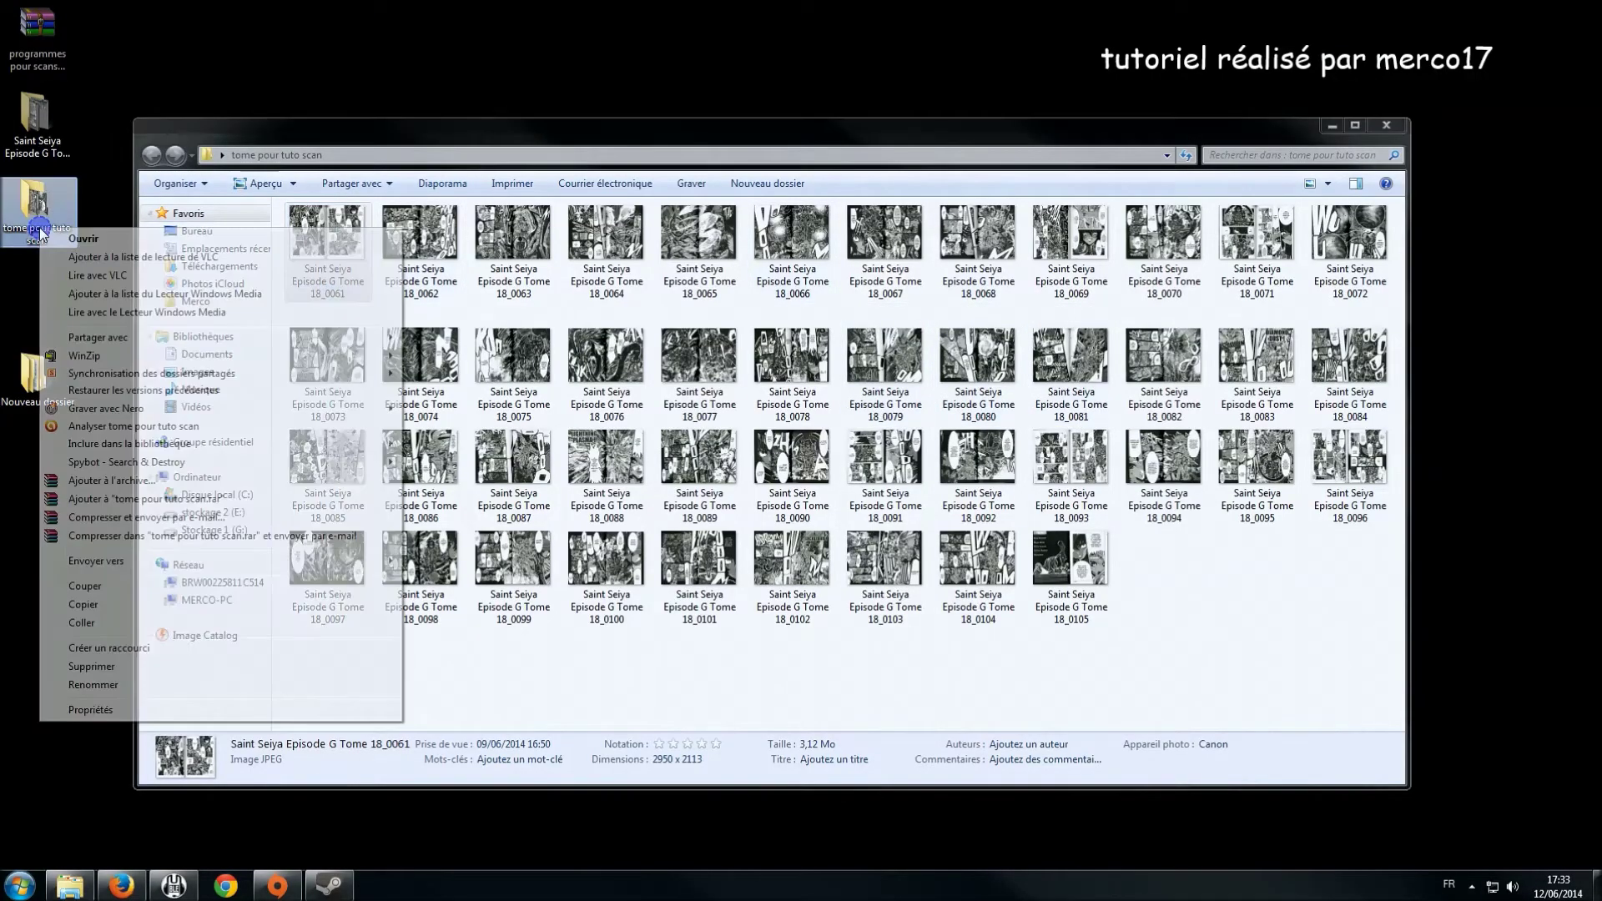
pyautogui.click(79, 711)
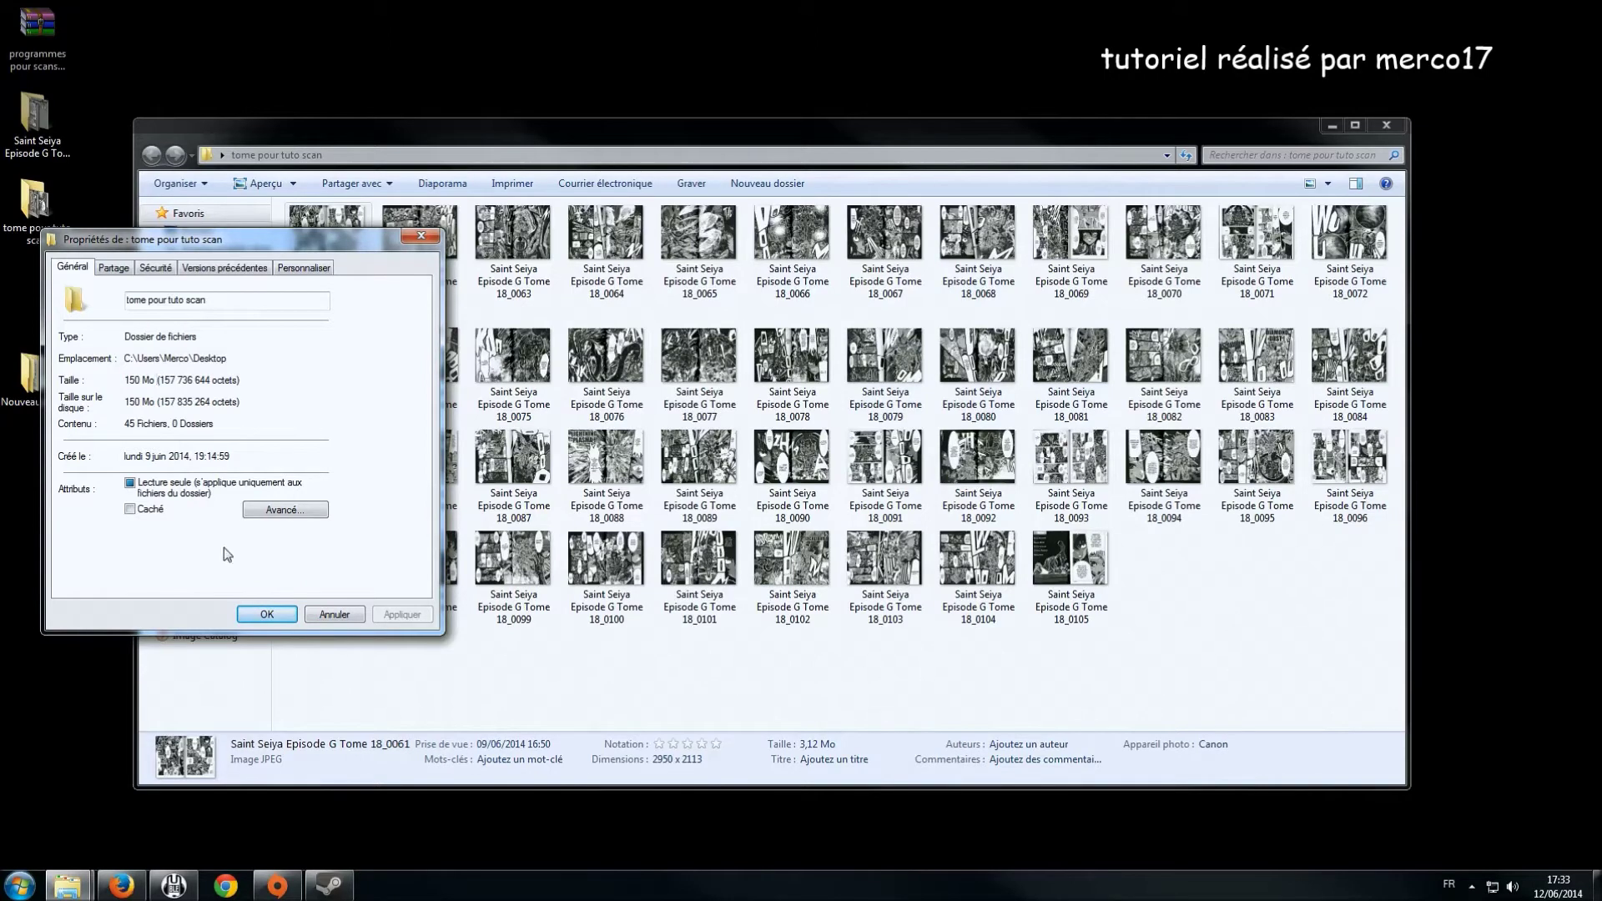
pyautogui.click(255, 613)
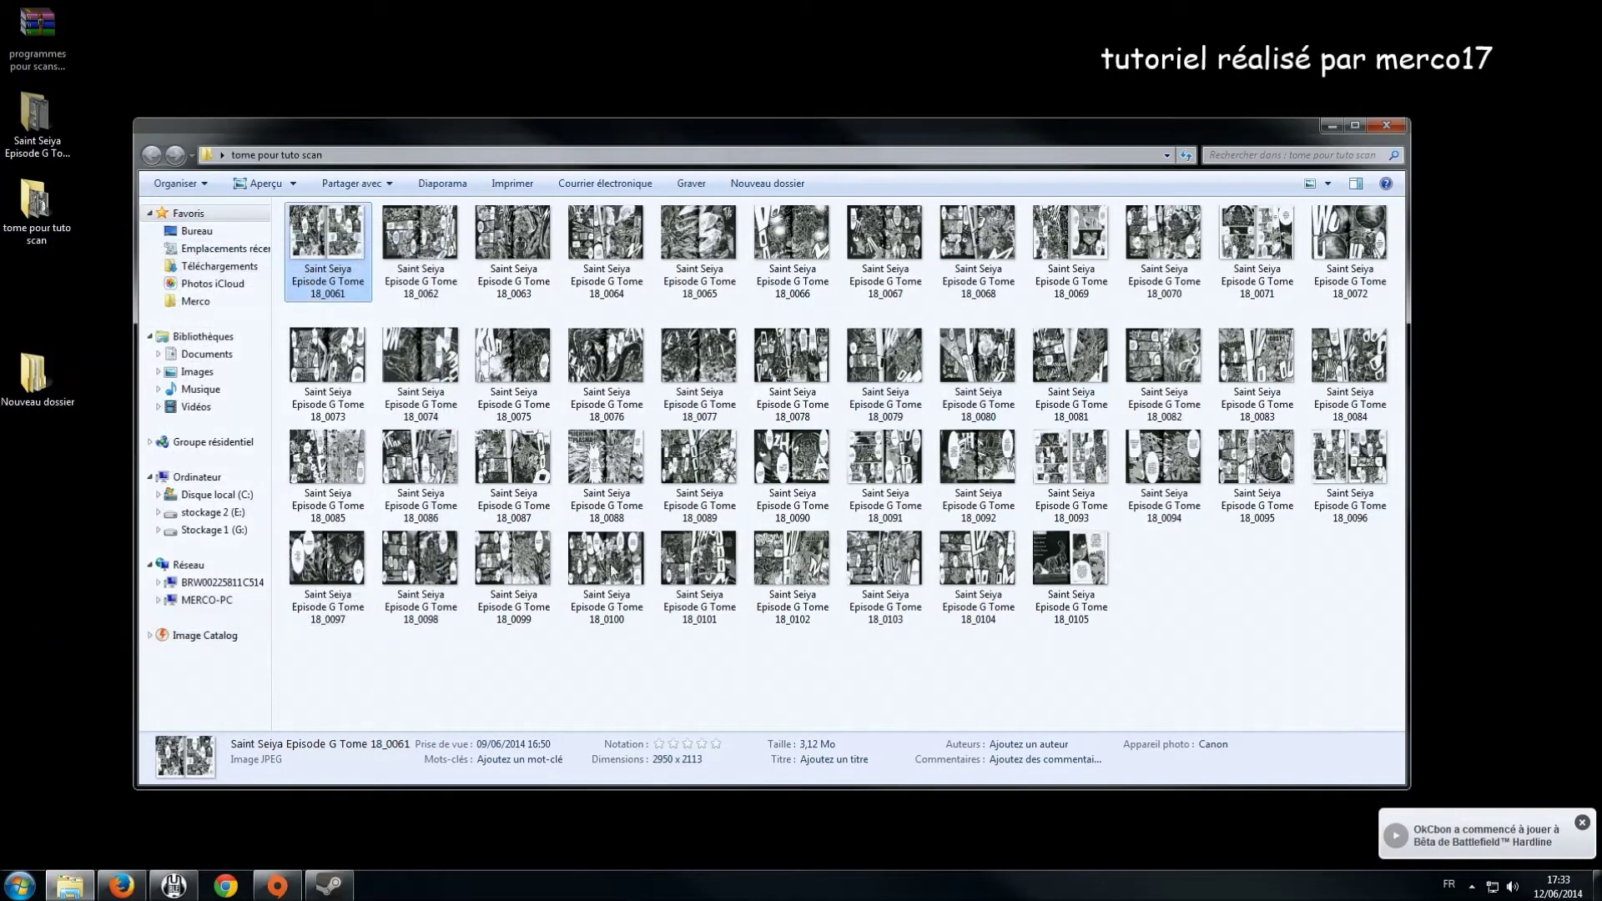
pyautogui.click(625, 560)
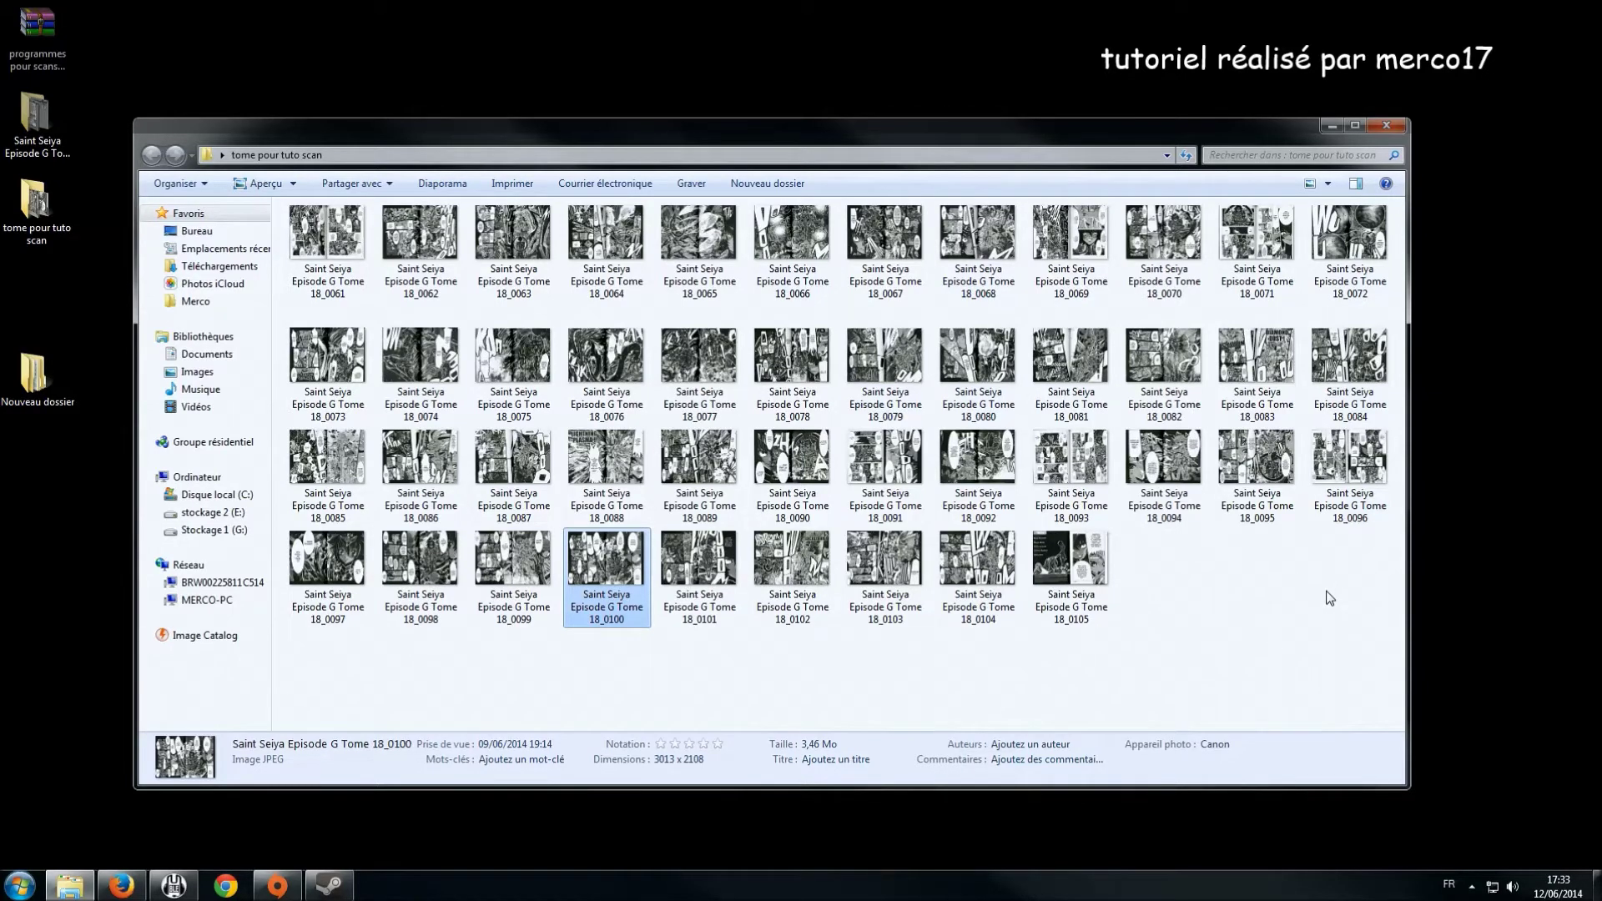
# - Check the file details of scan 18_0095, and launch RIOT from the desktop
pyautogui.click(1248, 444)
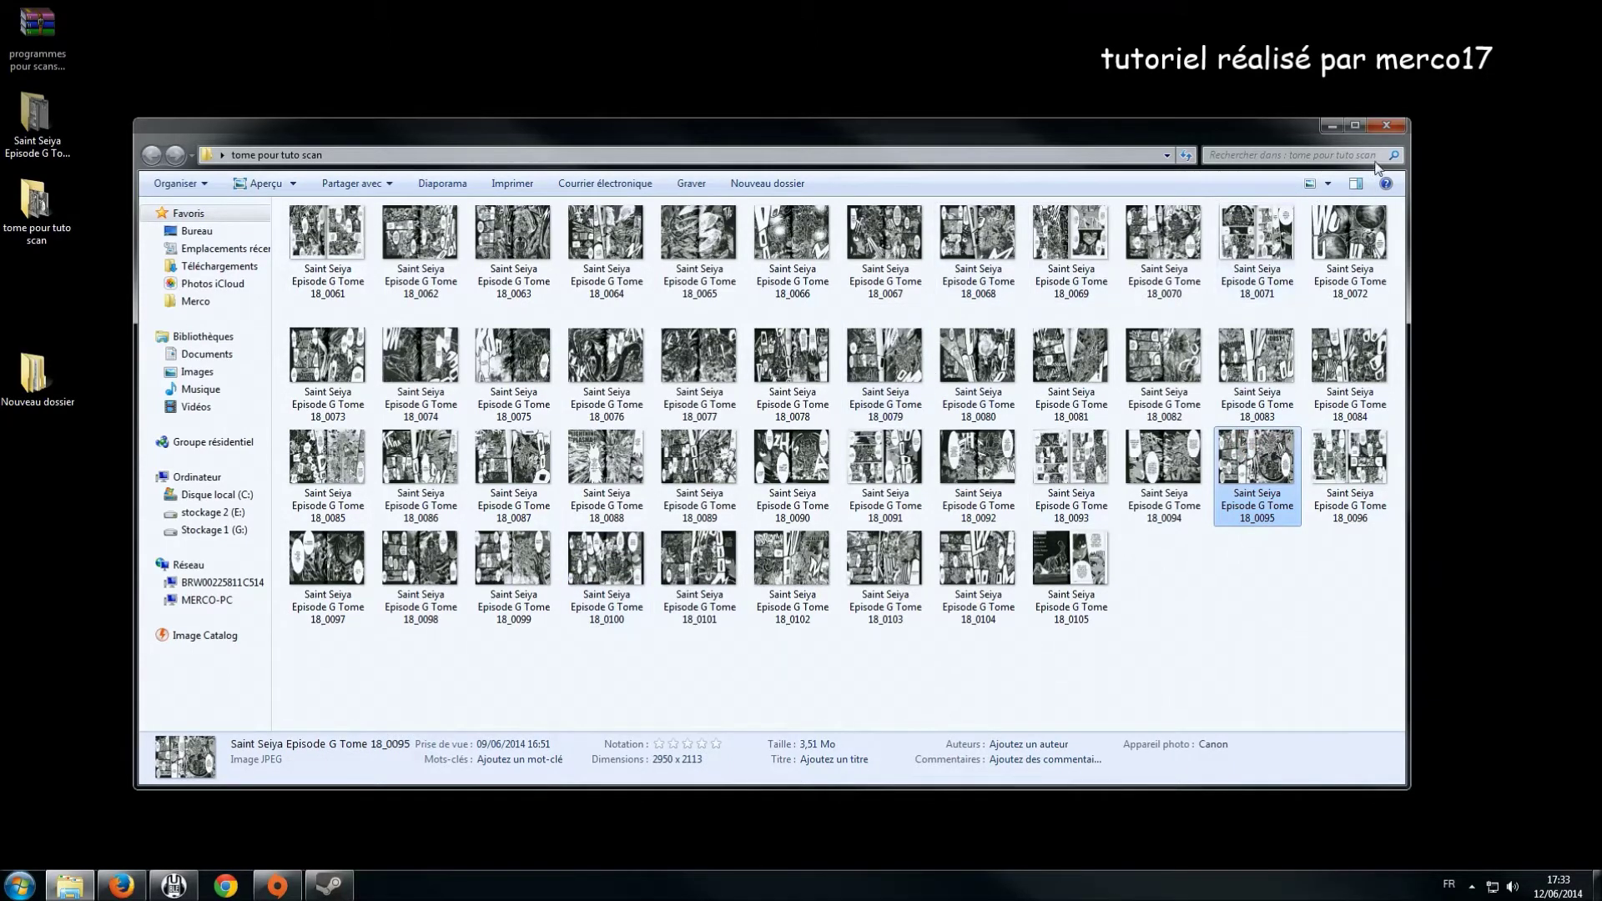
pyautogui.moveTo(1249, 139); pyautogui.dragTo(1249, 400)
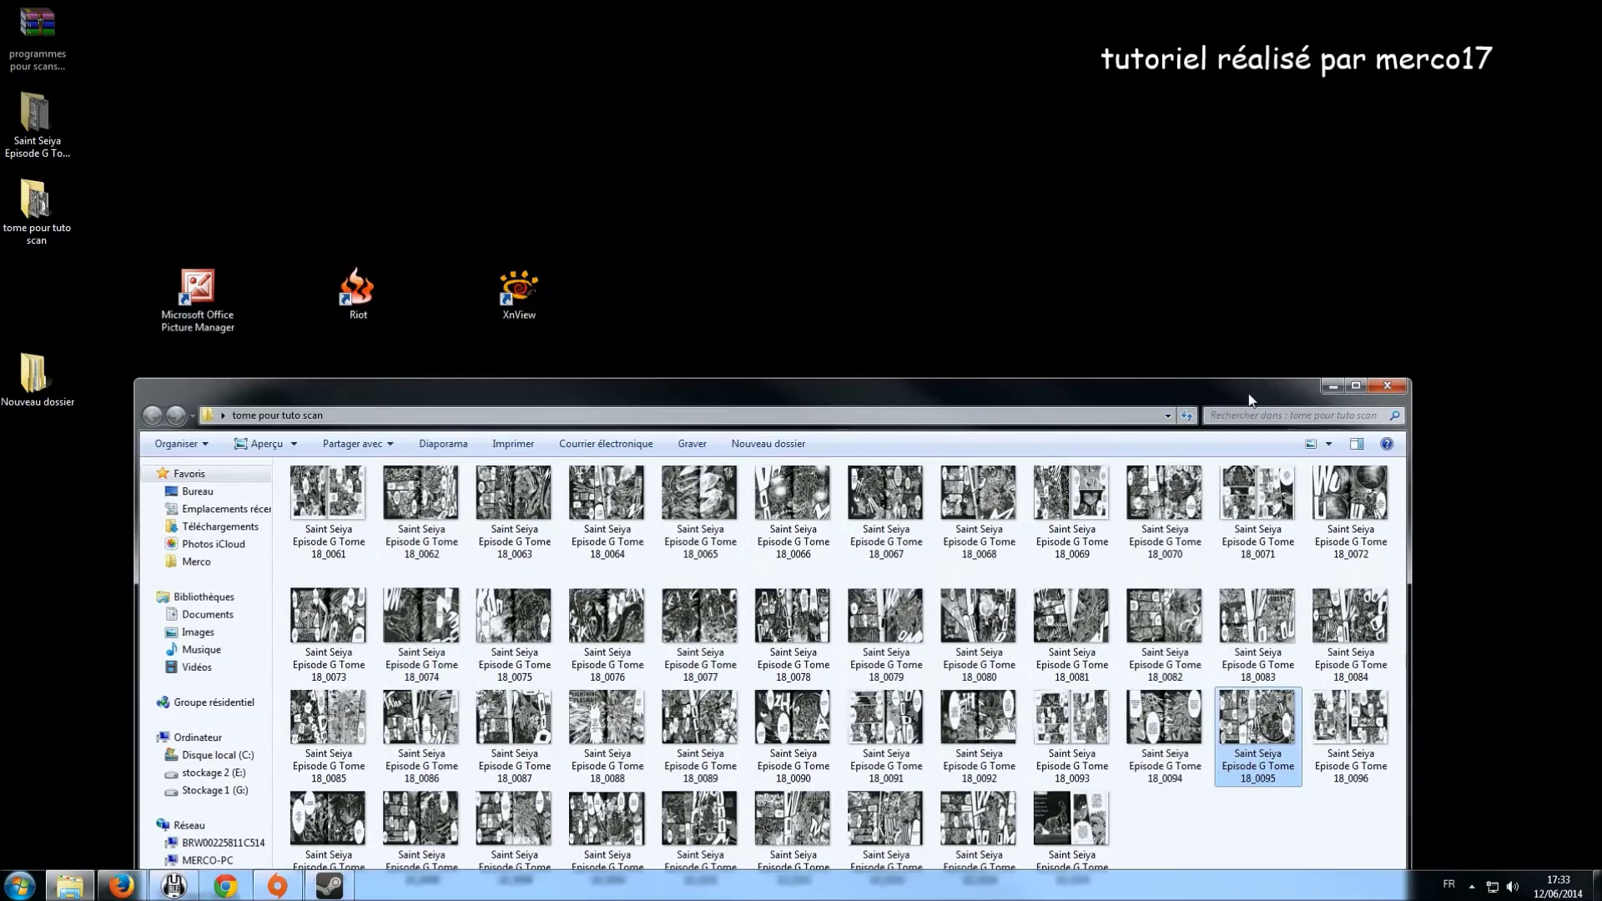
pyautogui.doubleClick(373, 291)
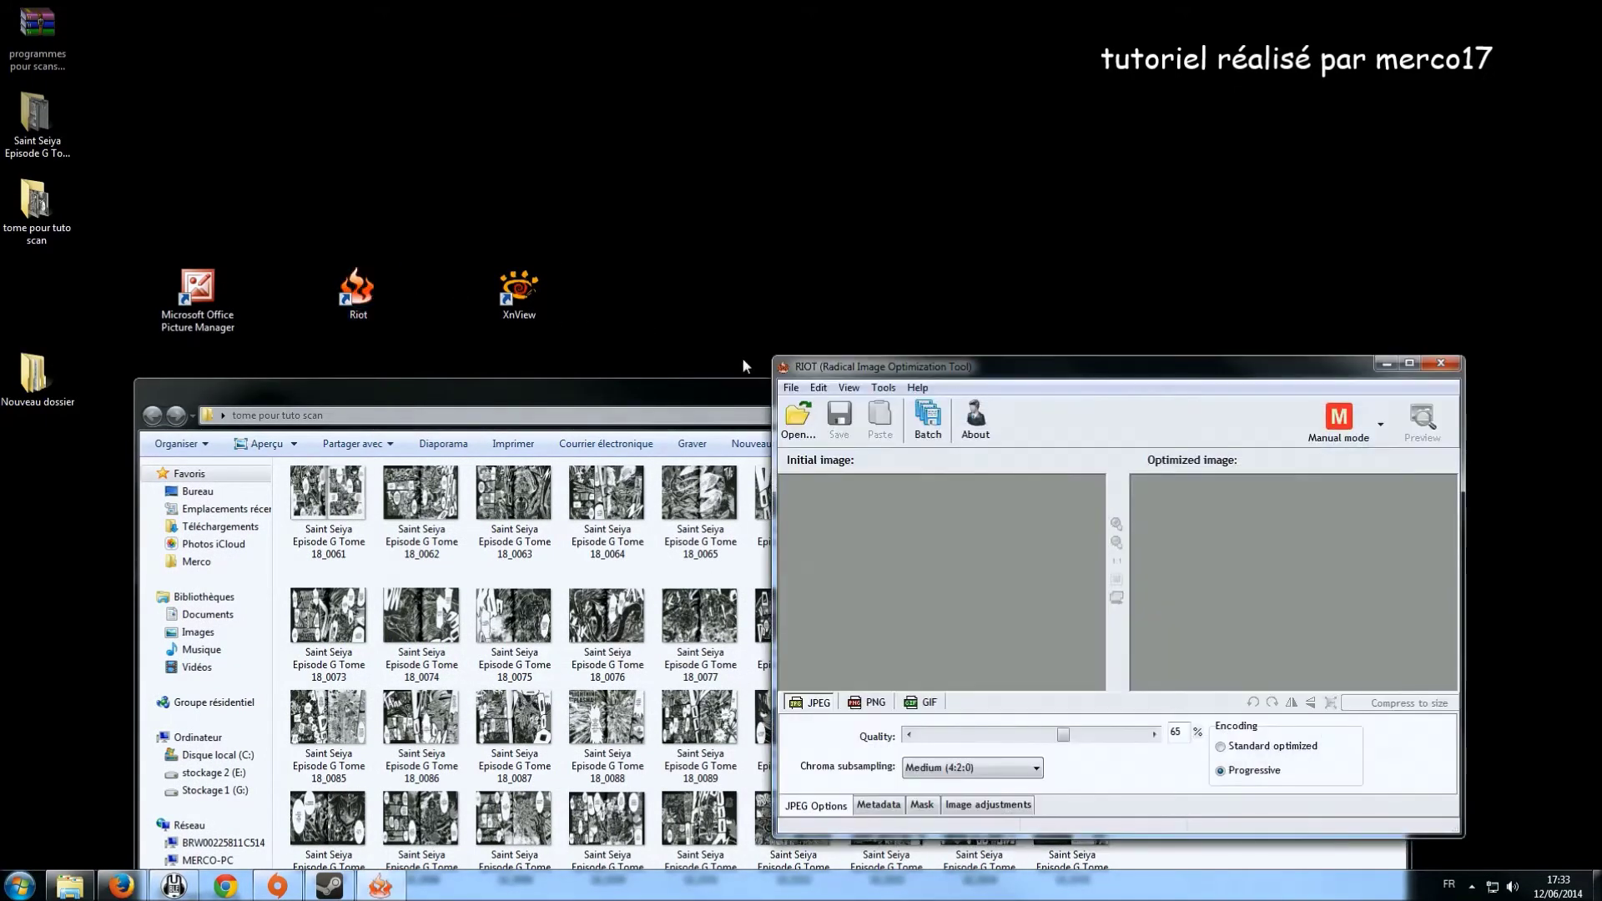
pyautogui.moveTo(992, 360); pyautogui.dragTo(796, 133)
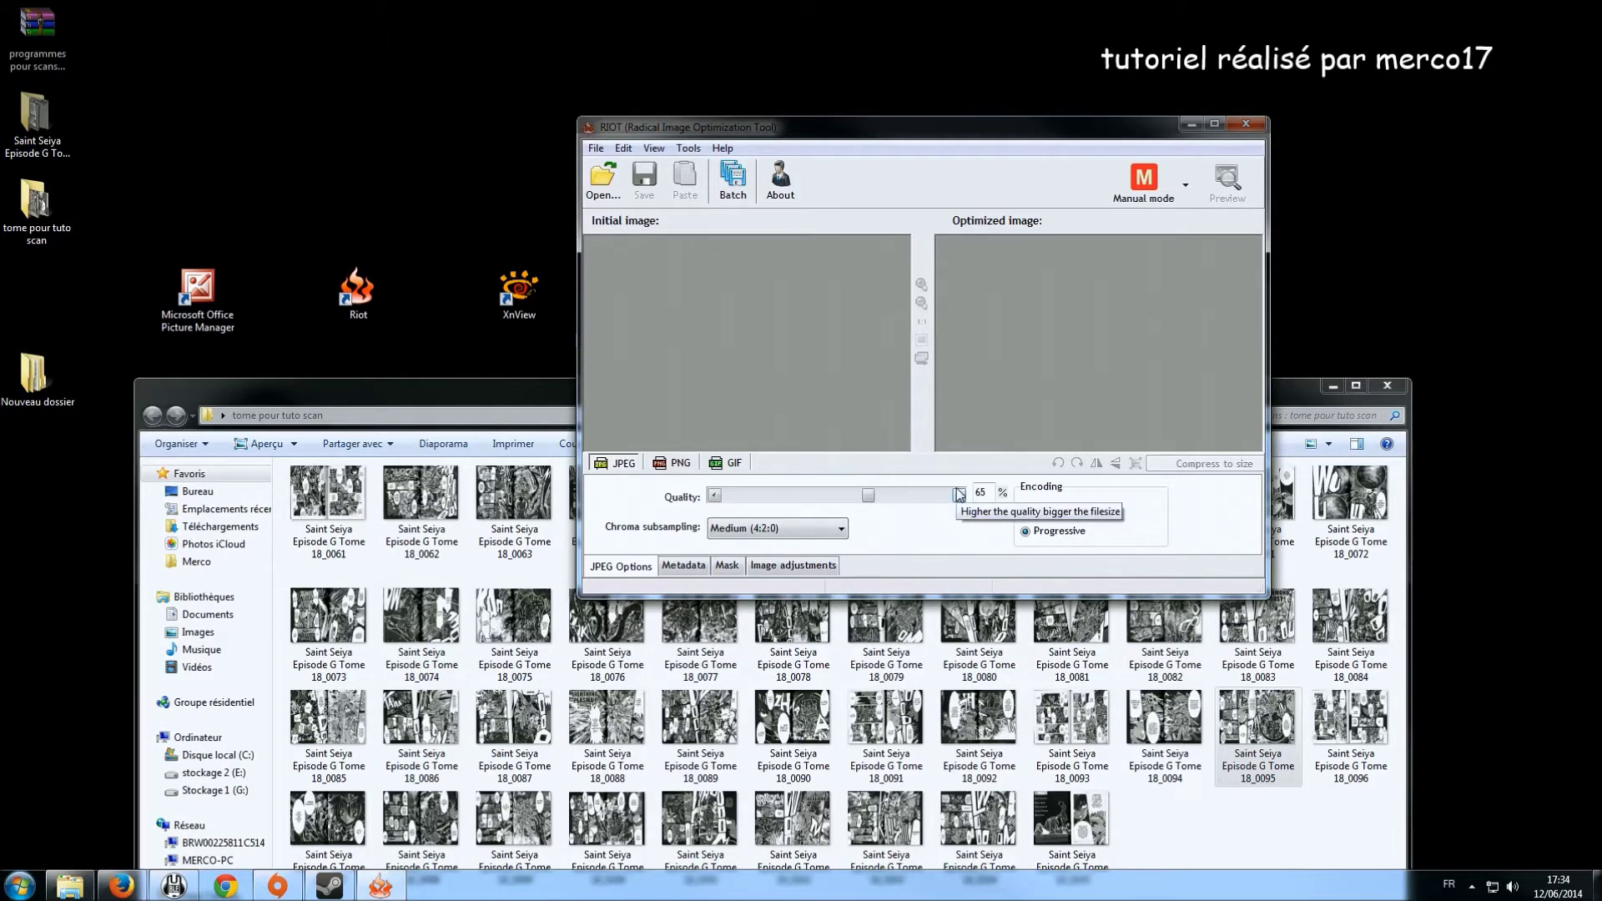
# - Look through RIOT's metadata, mask and image adjustment options, trying the gamma control, and return to the JPEG options
pyautogui.click(683, 566)
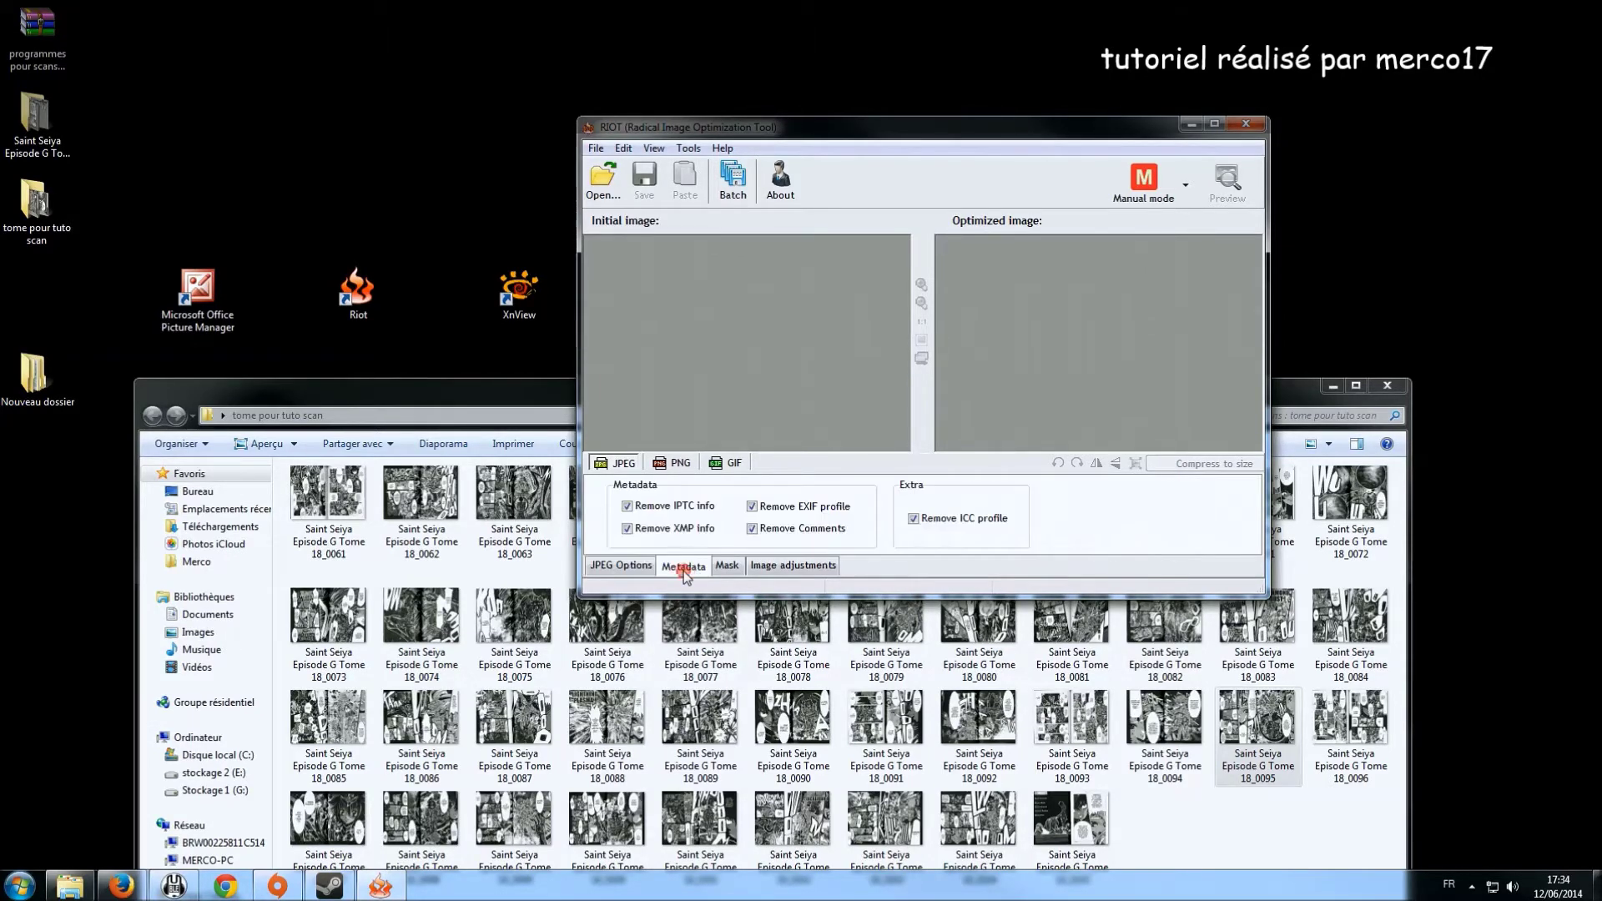
pyautogui.click(729, 566)
pyautogui.click(751, 566)
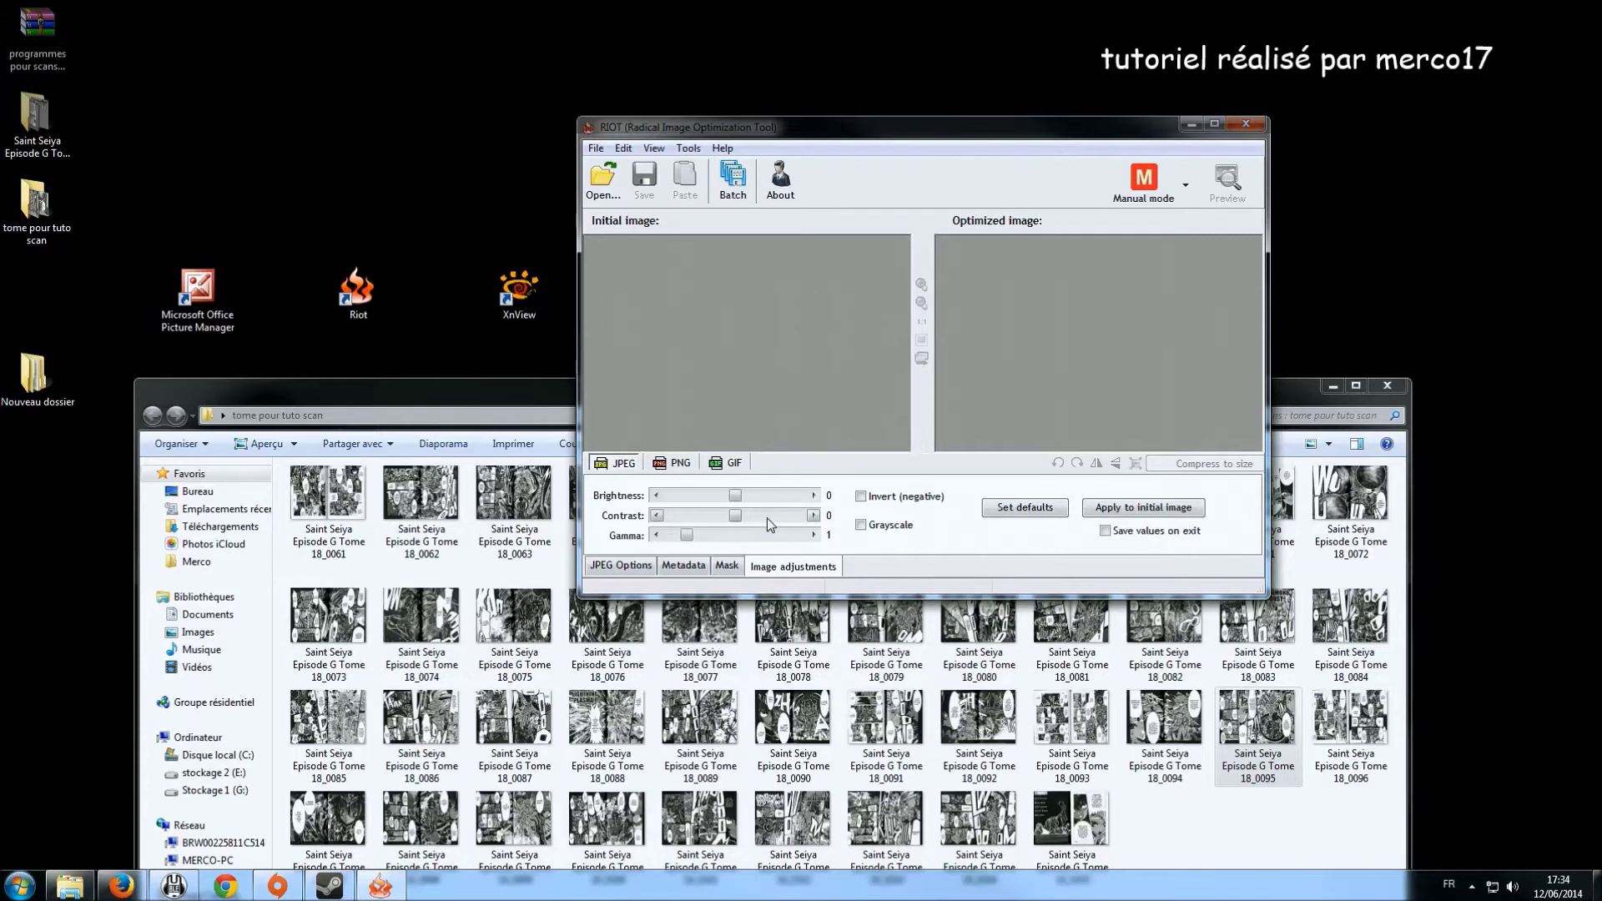
pyautogui.click(657, 536)
pyautogui.click(658, 535)
pyautogui.click(658, 535)
pyautogui.click(814, 535)
pyautogui.click(814, 535)
pyautogui.click(813, 536)
pyautogui.click(638, 567)
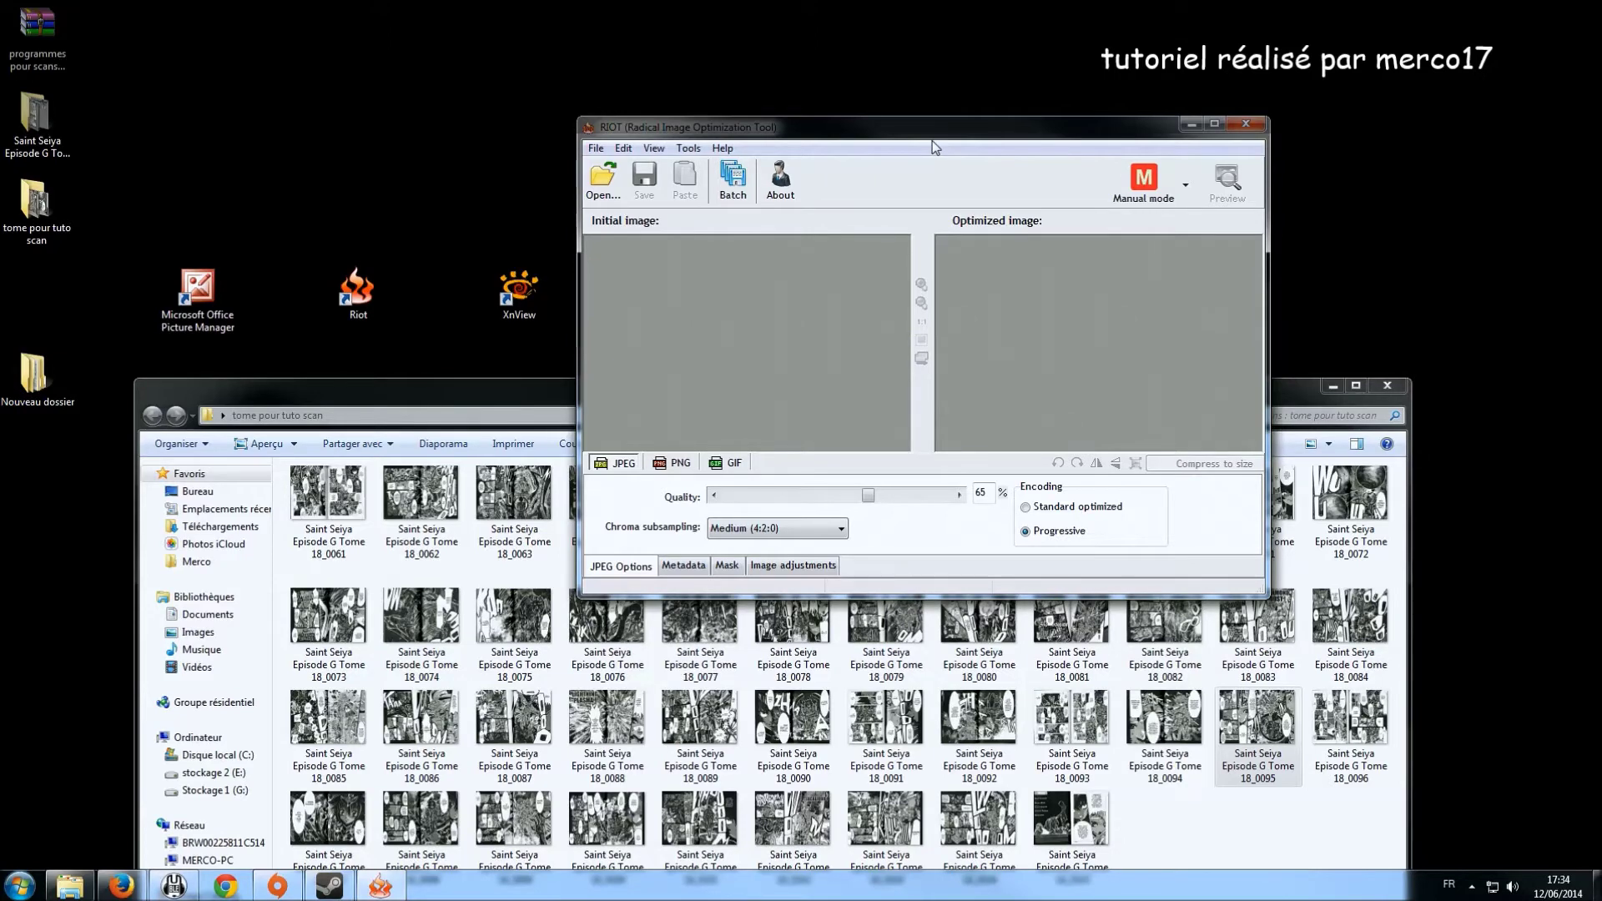
# - Open the batch optimizer and add all scans from the desktop folder "tome pour tuto scan" to its list
pyautogui.click(732, 182)
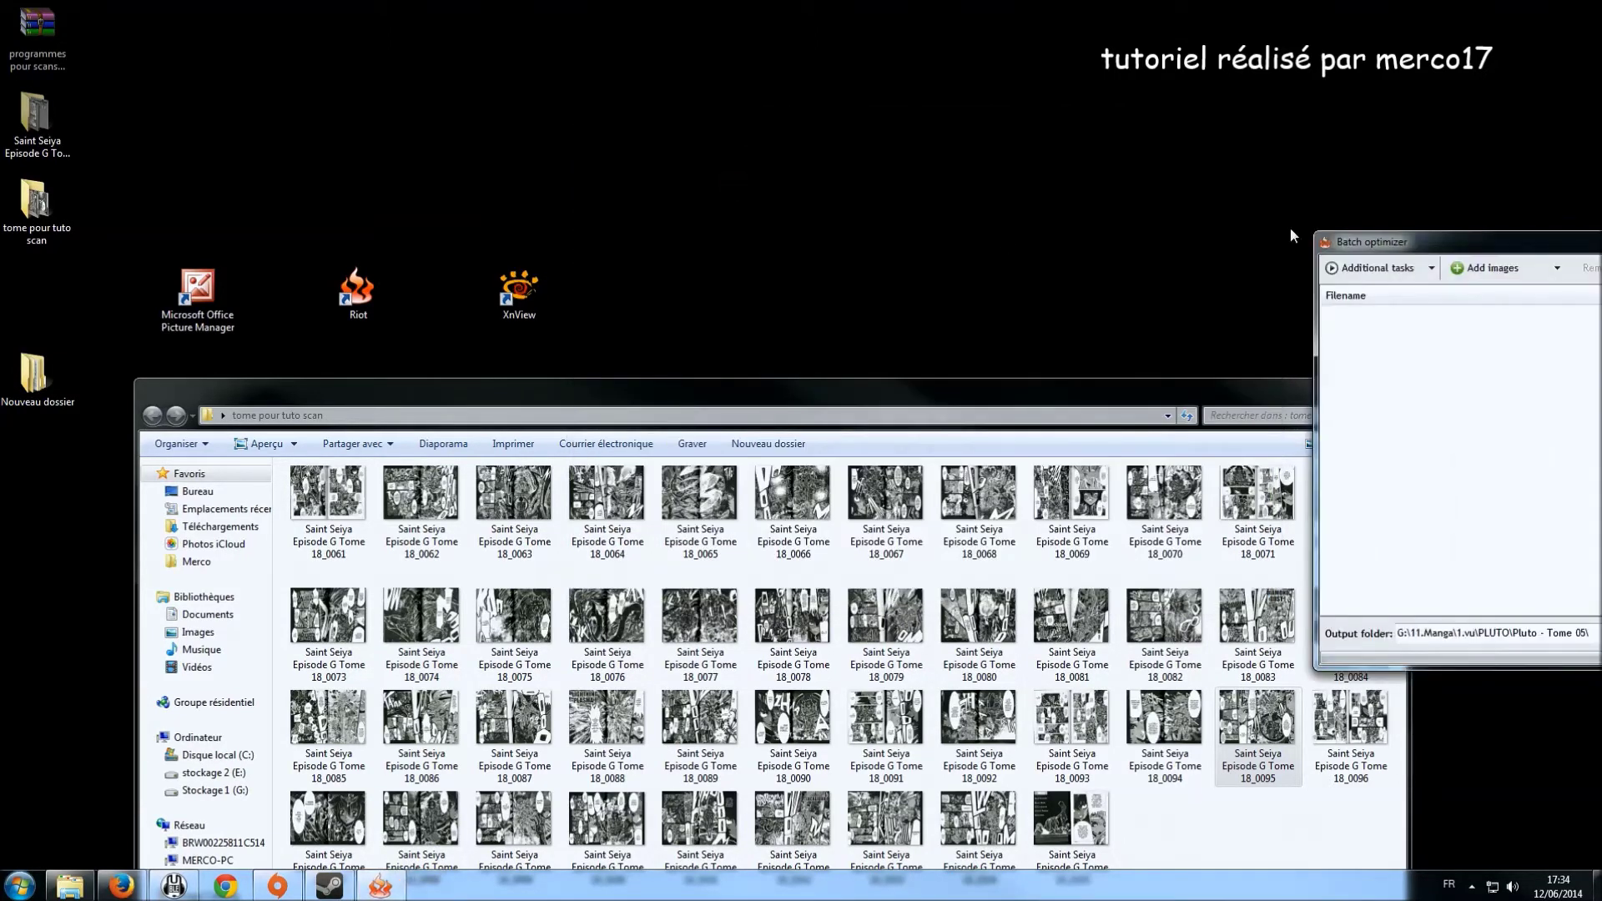
pyautogui.moveTo(1338, 248); pyautogui.dragTo(805, 88)
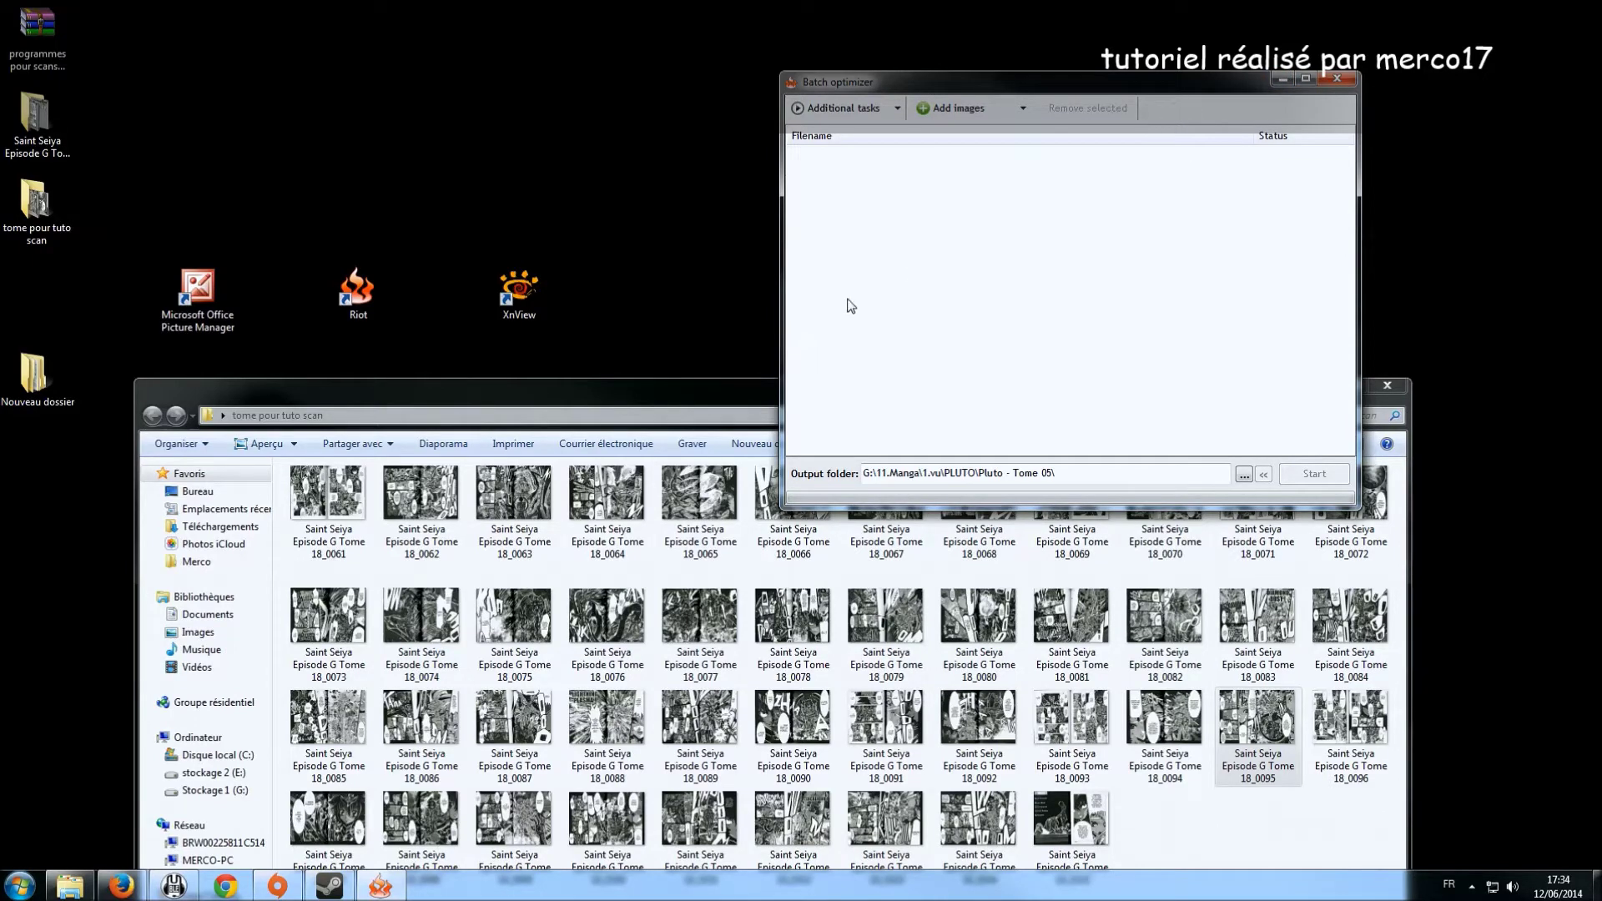
pyautogui.moveTo(784, 289); pyautogui.dragTo(746, 288)
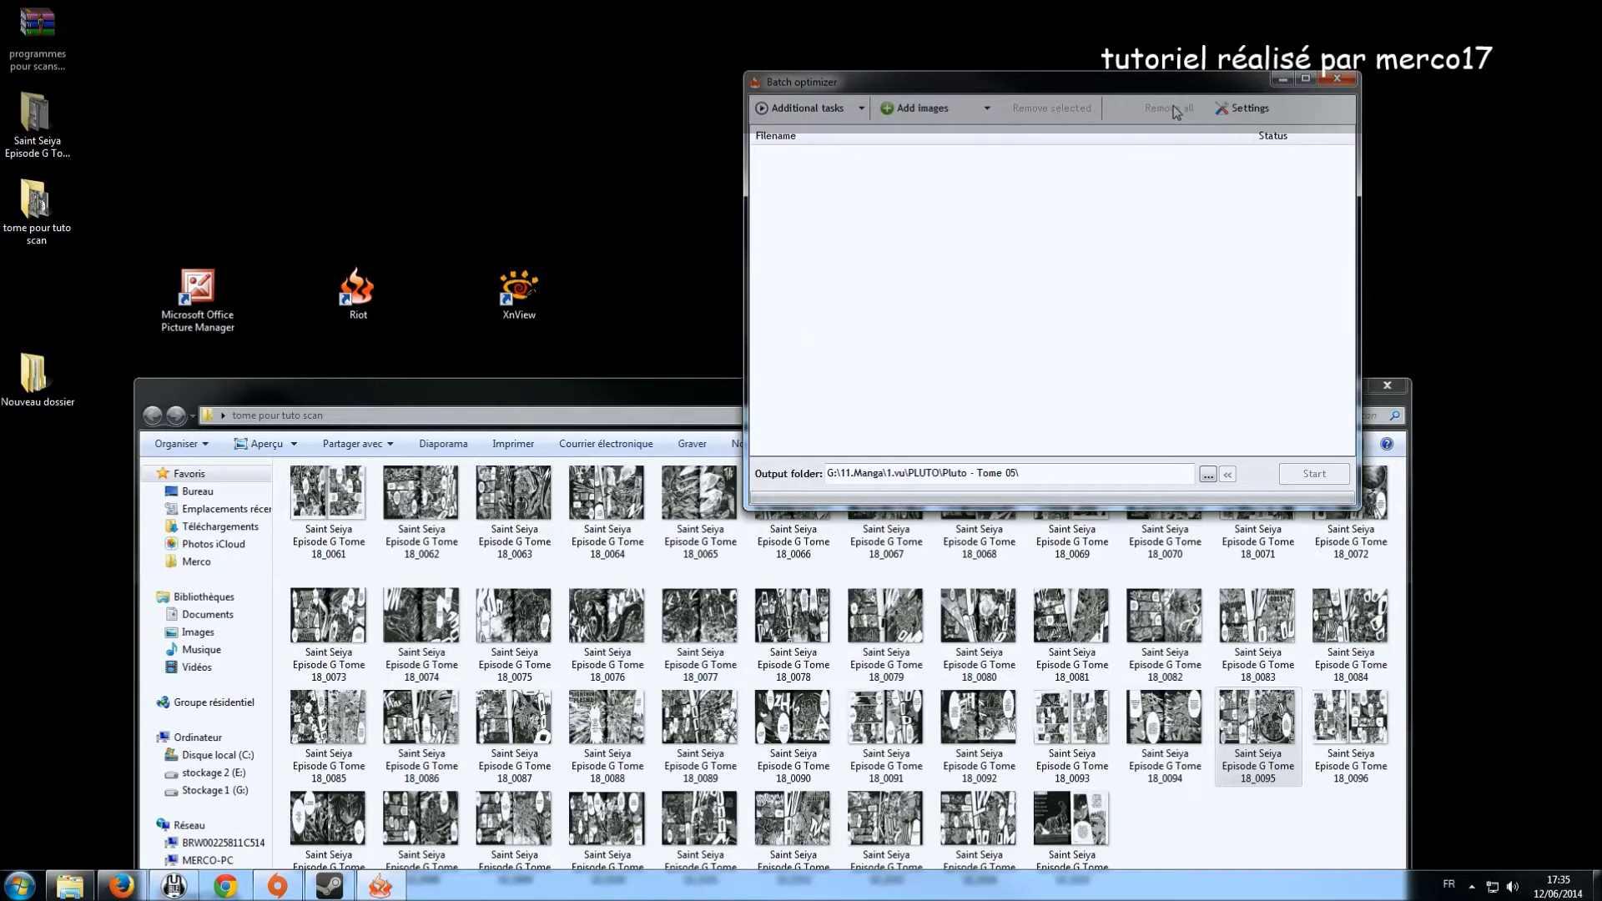
pyautogui.click(505, 389)
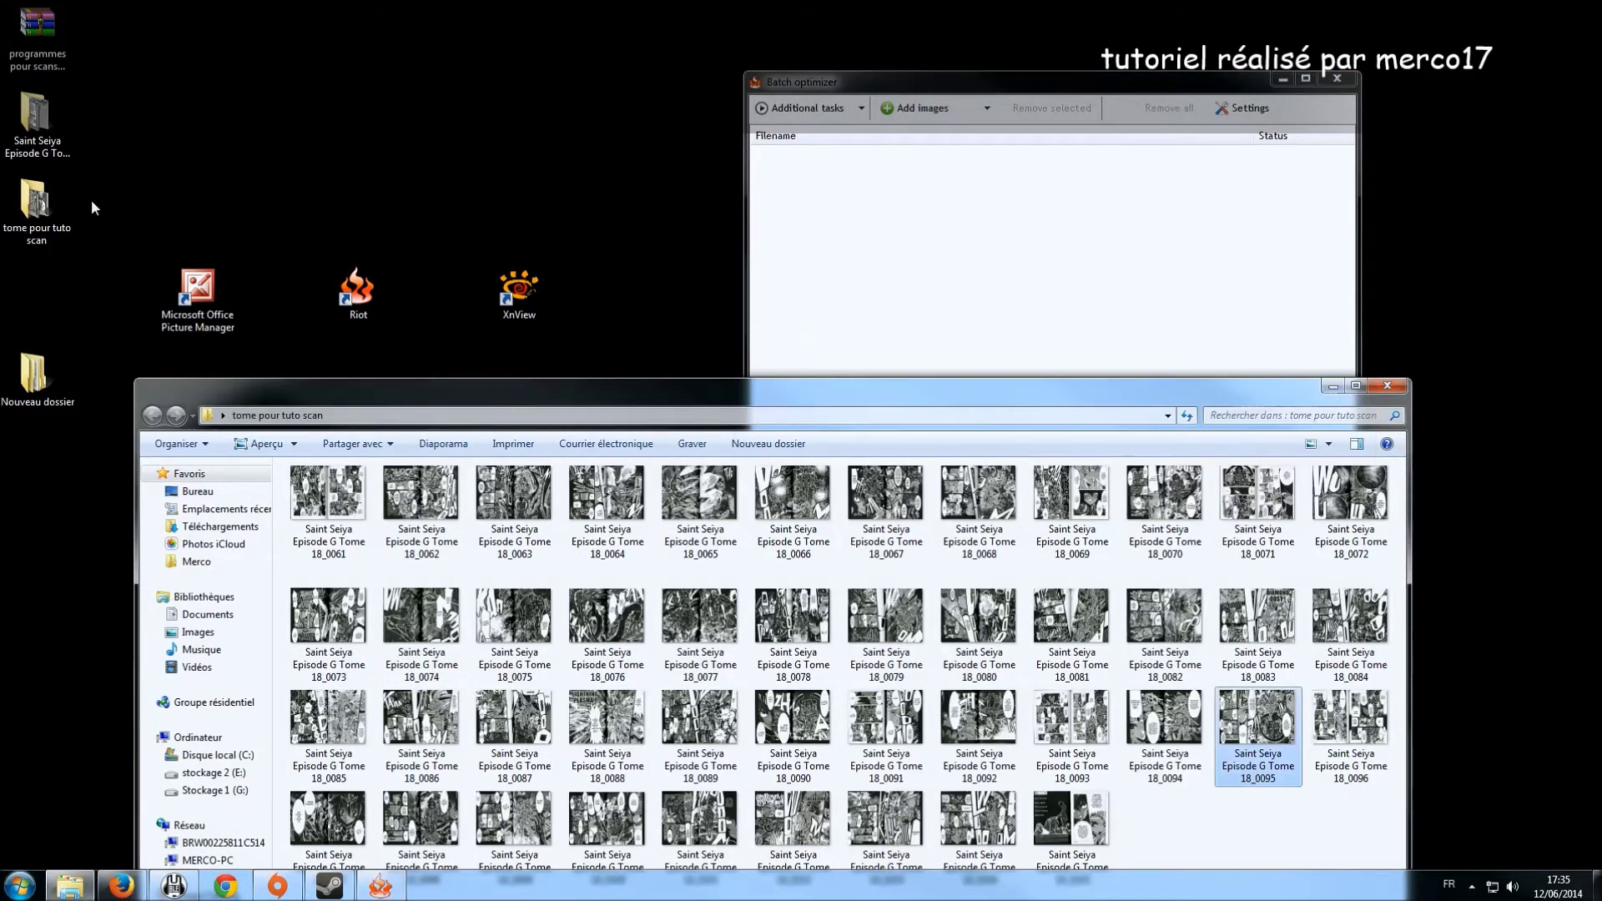
pyautogui.moveTo(33, 200); pyautogui.dragTo(869, 236)
pyautogui.click(969, 214)
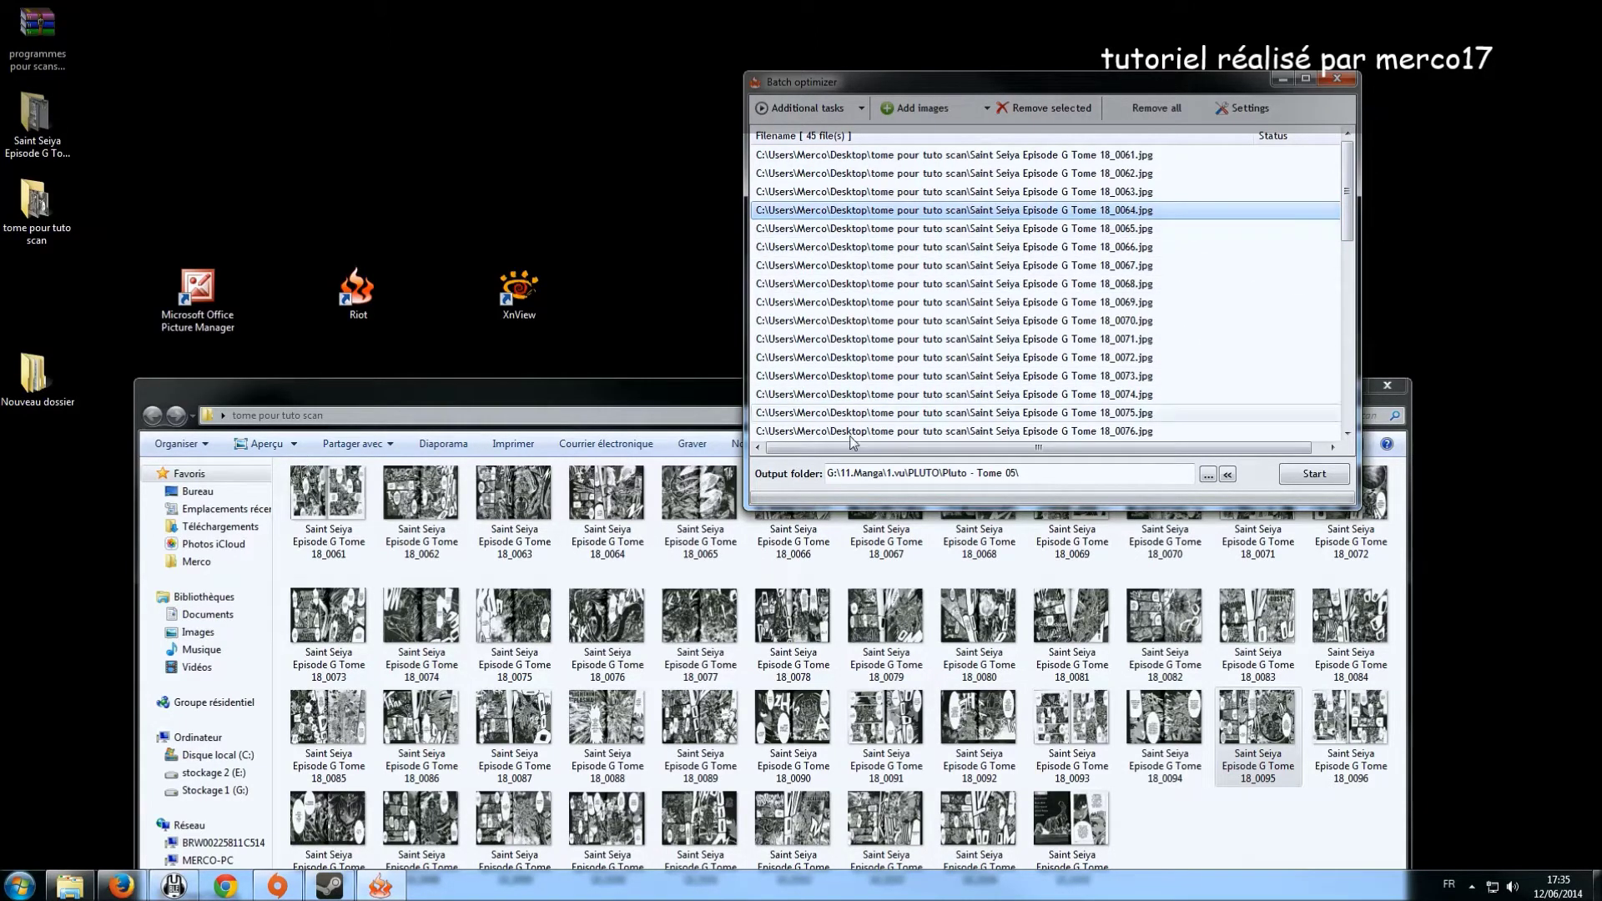
# - Set the batch output to a new desktop folder "tome pour tuto scan.1", based on the source folder's path
pyautogui.click(1227, 474)
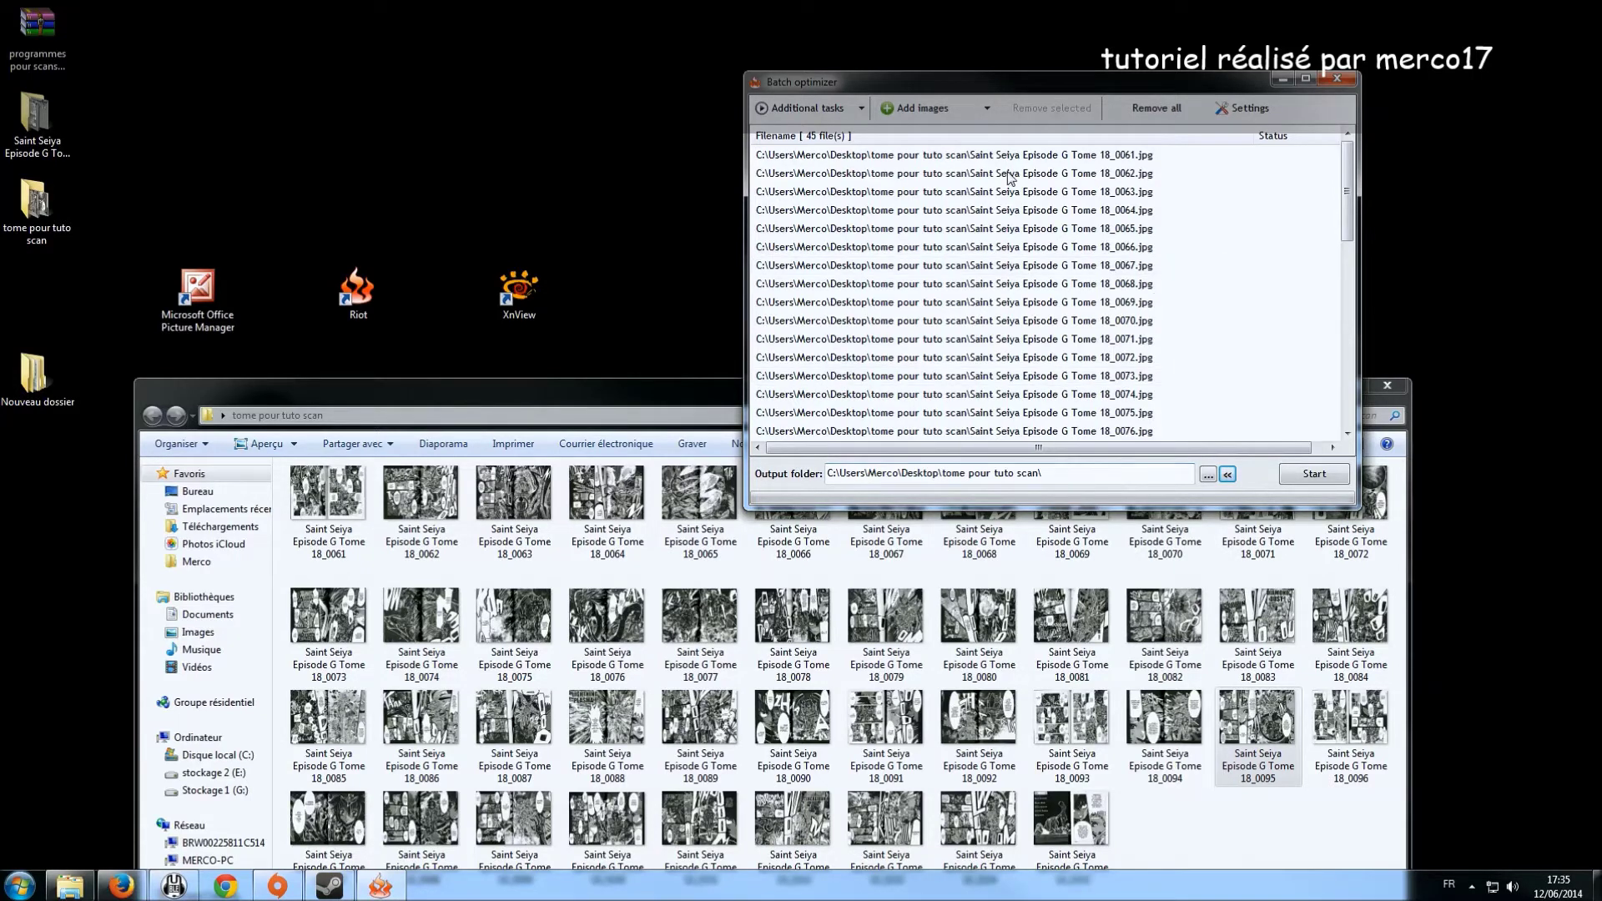
pyautogui.click(1035, 473)
pyautogui.write('.1')
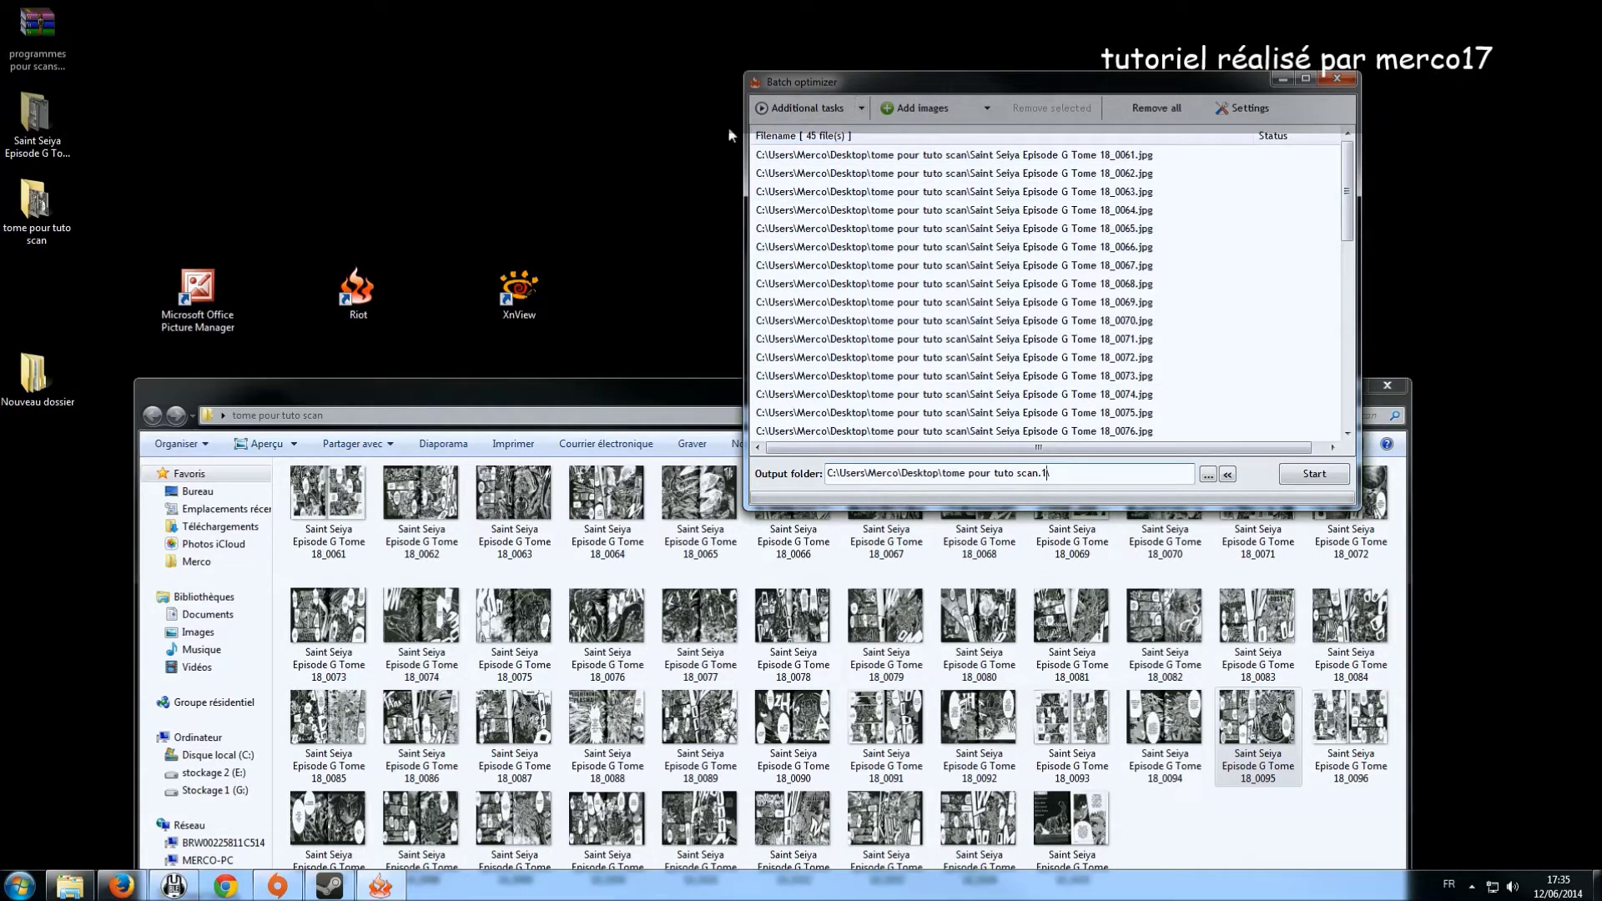
# - Add a resize task to the batch with a width of 1600 px and a height of 1200 px
pyautogui.click(819, 109)
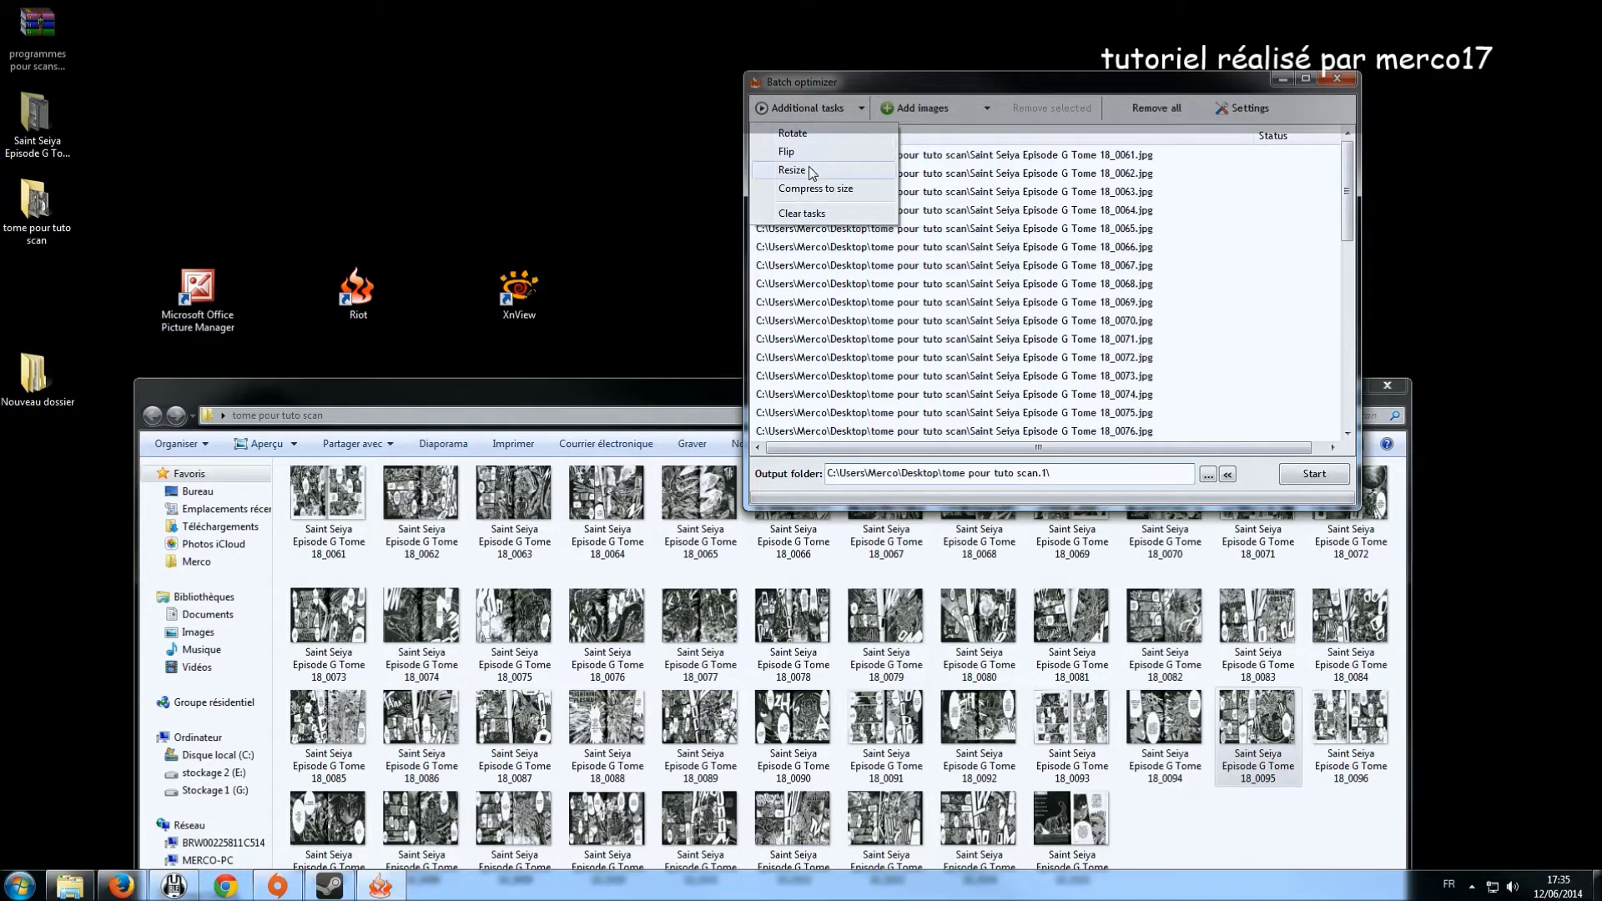
pyautogui.click(808, 170)
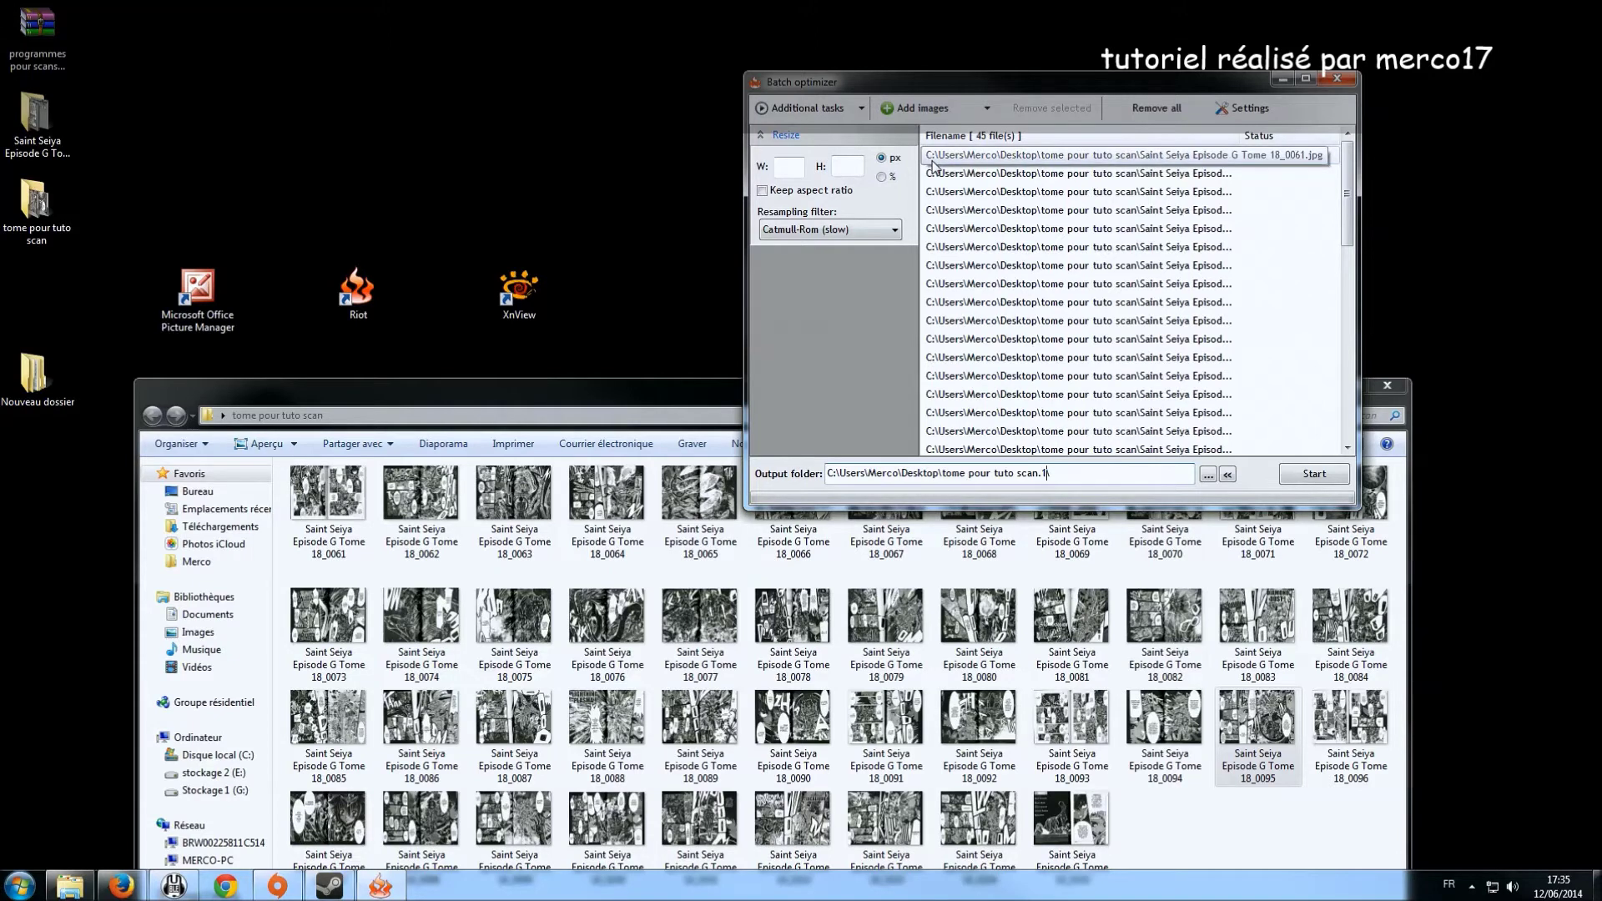
pyautogui.click(784, 167)
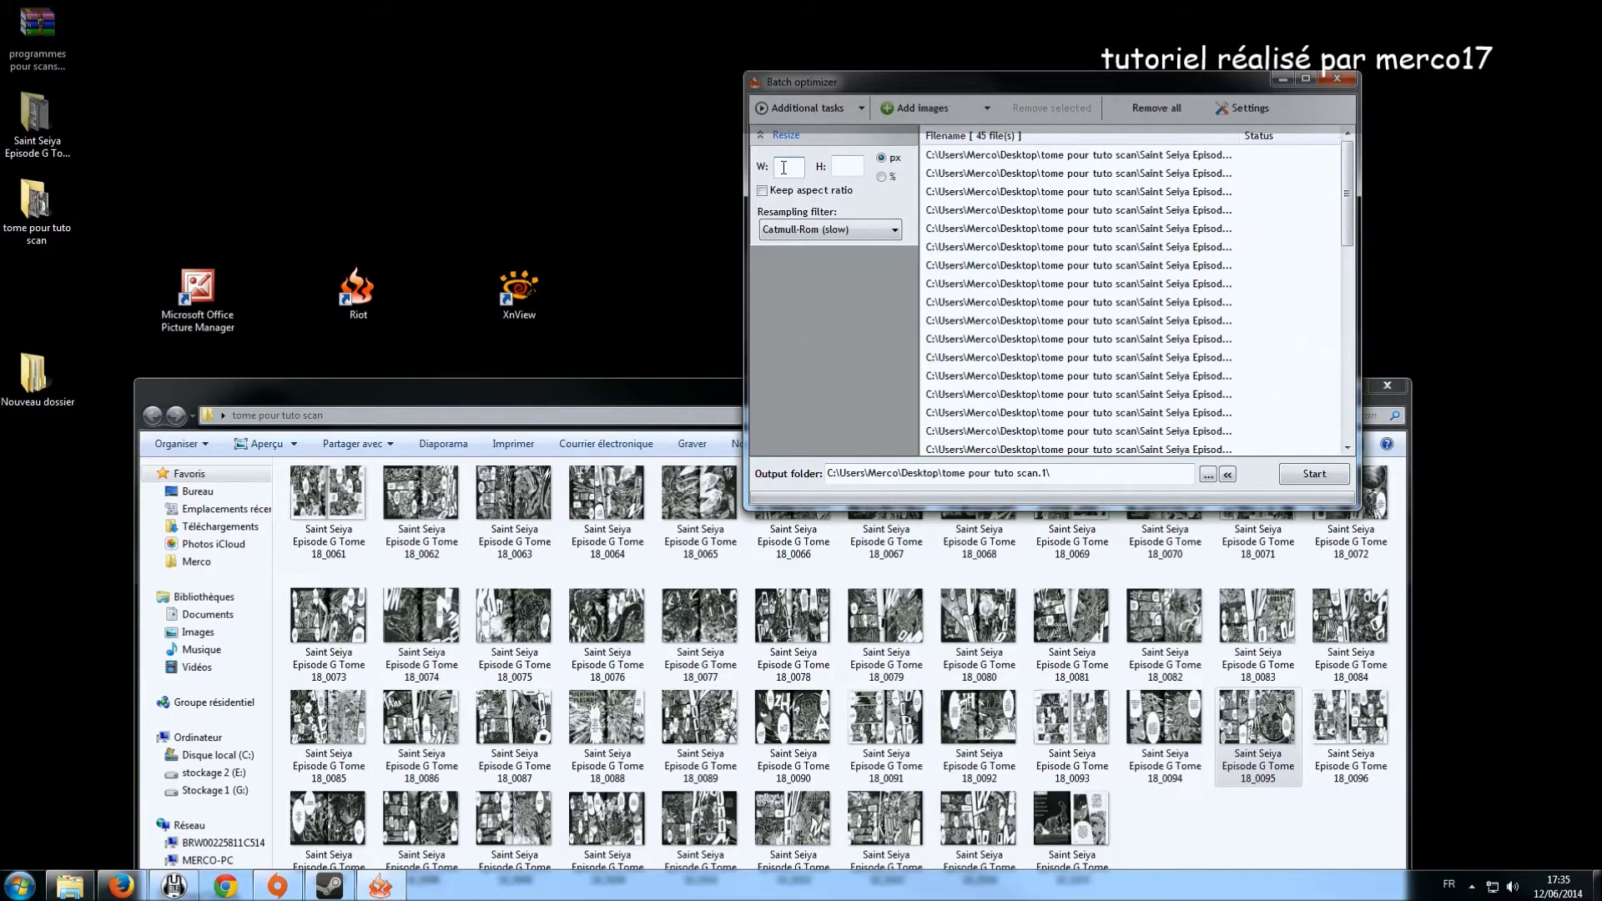
pyautogui.write('1')
pyautogui.write('600')
pyautogui.click(857, 165)
pyautogui.write('1200')
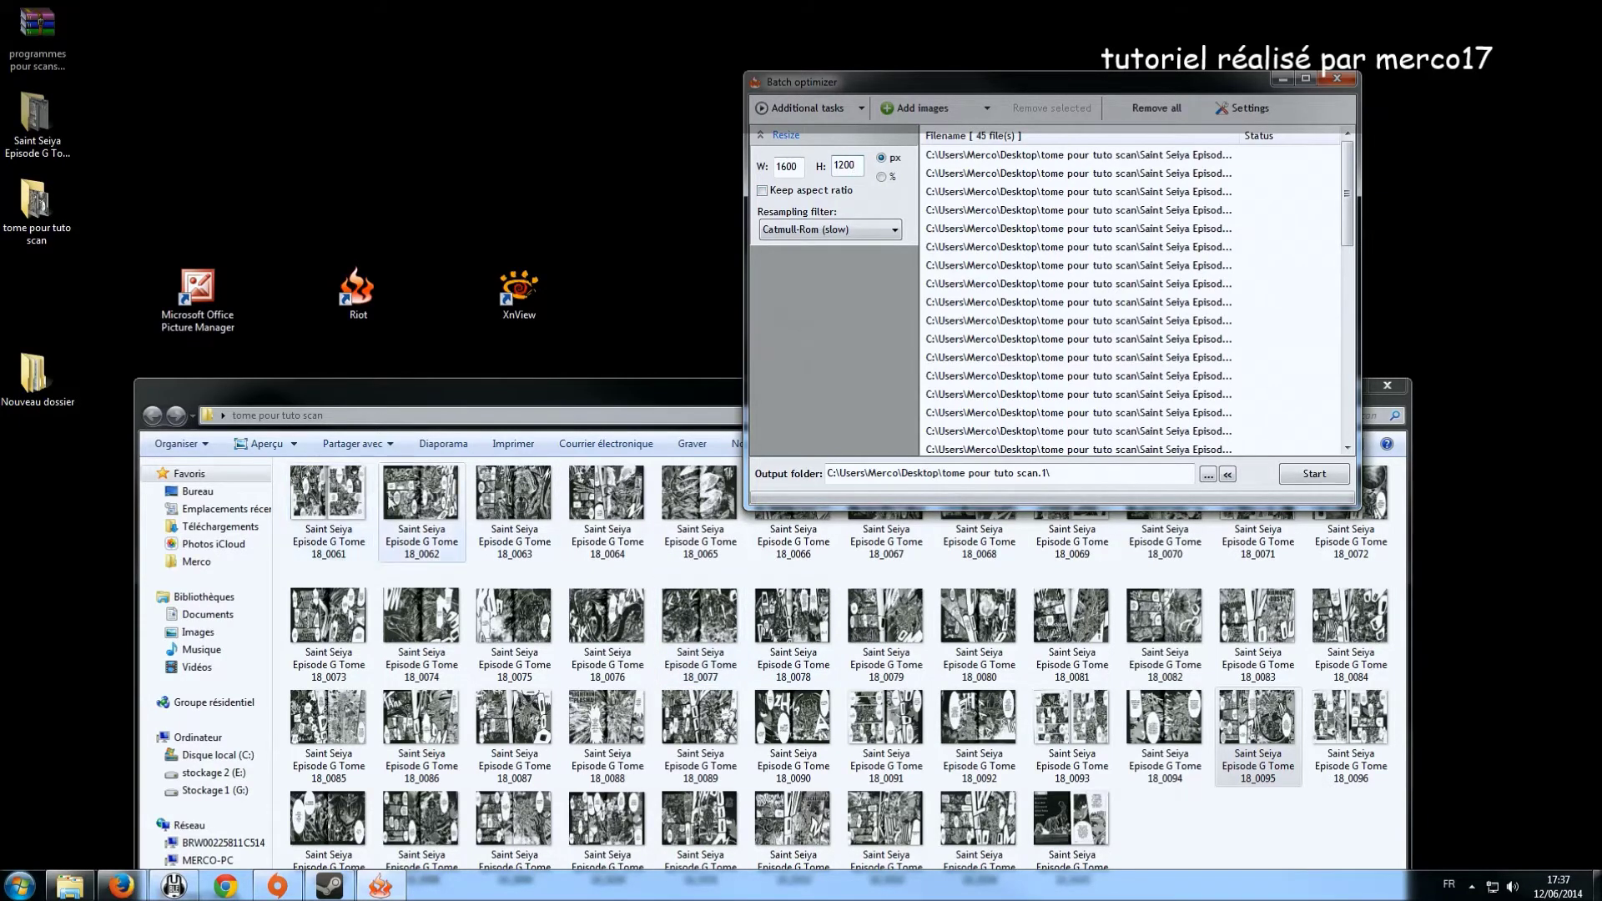
# - Change the resize width to 1650 px and run the batch, accepting the overwriting of existing files
pyautogui.click(799, 167)
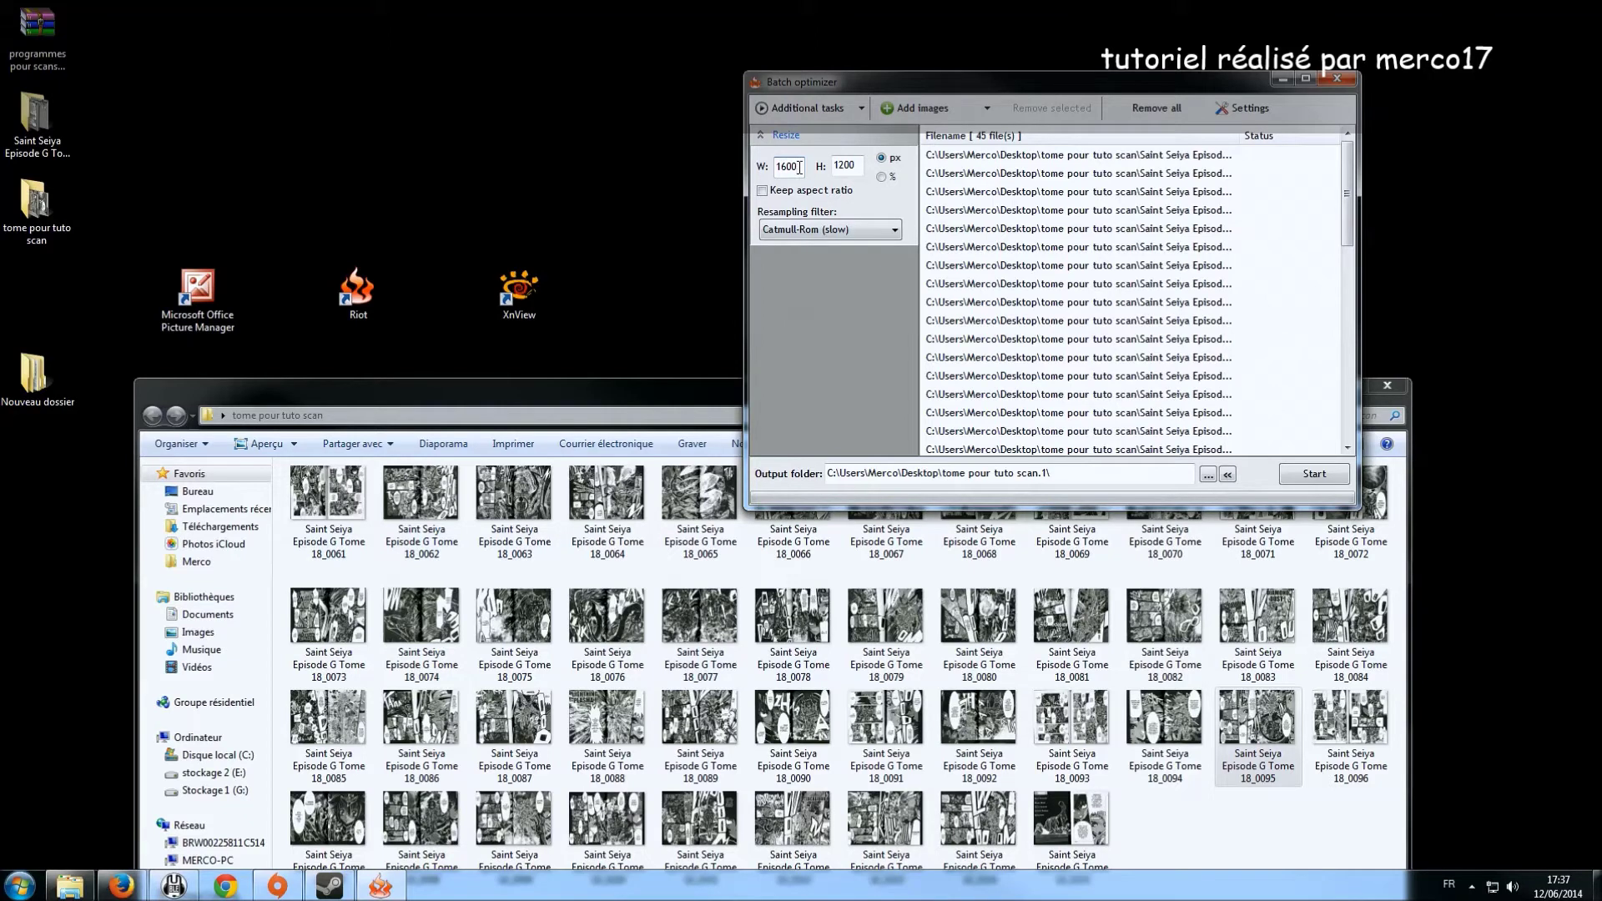
pyautogui.write('165')
pyautogui.press('BackSpace')
pyautogui.press('BackSpace')
pyautogui.press('BackSpace')
pyautogui.press('BackSpace')
pyautogui.press('BackSpace')
pyautogui.press('BackSpace')
pyautogui.press('BackSpace')
pyautogui.write('1650')
pyautogui.click(1309, 474)
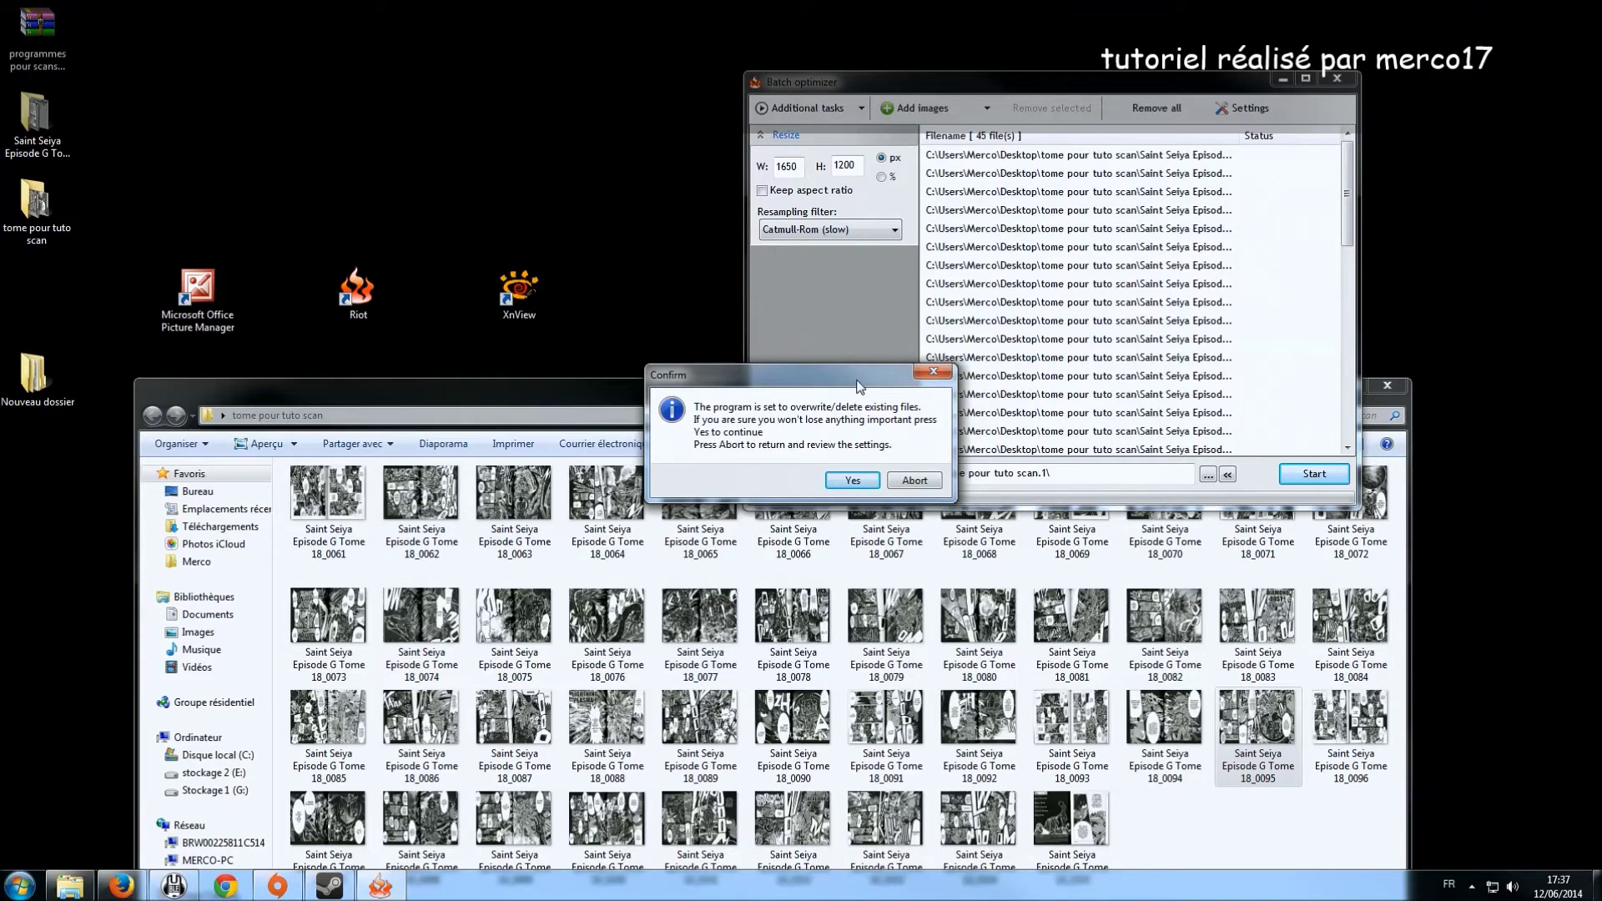
pyautogui.click(852, 483)
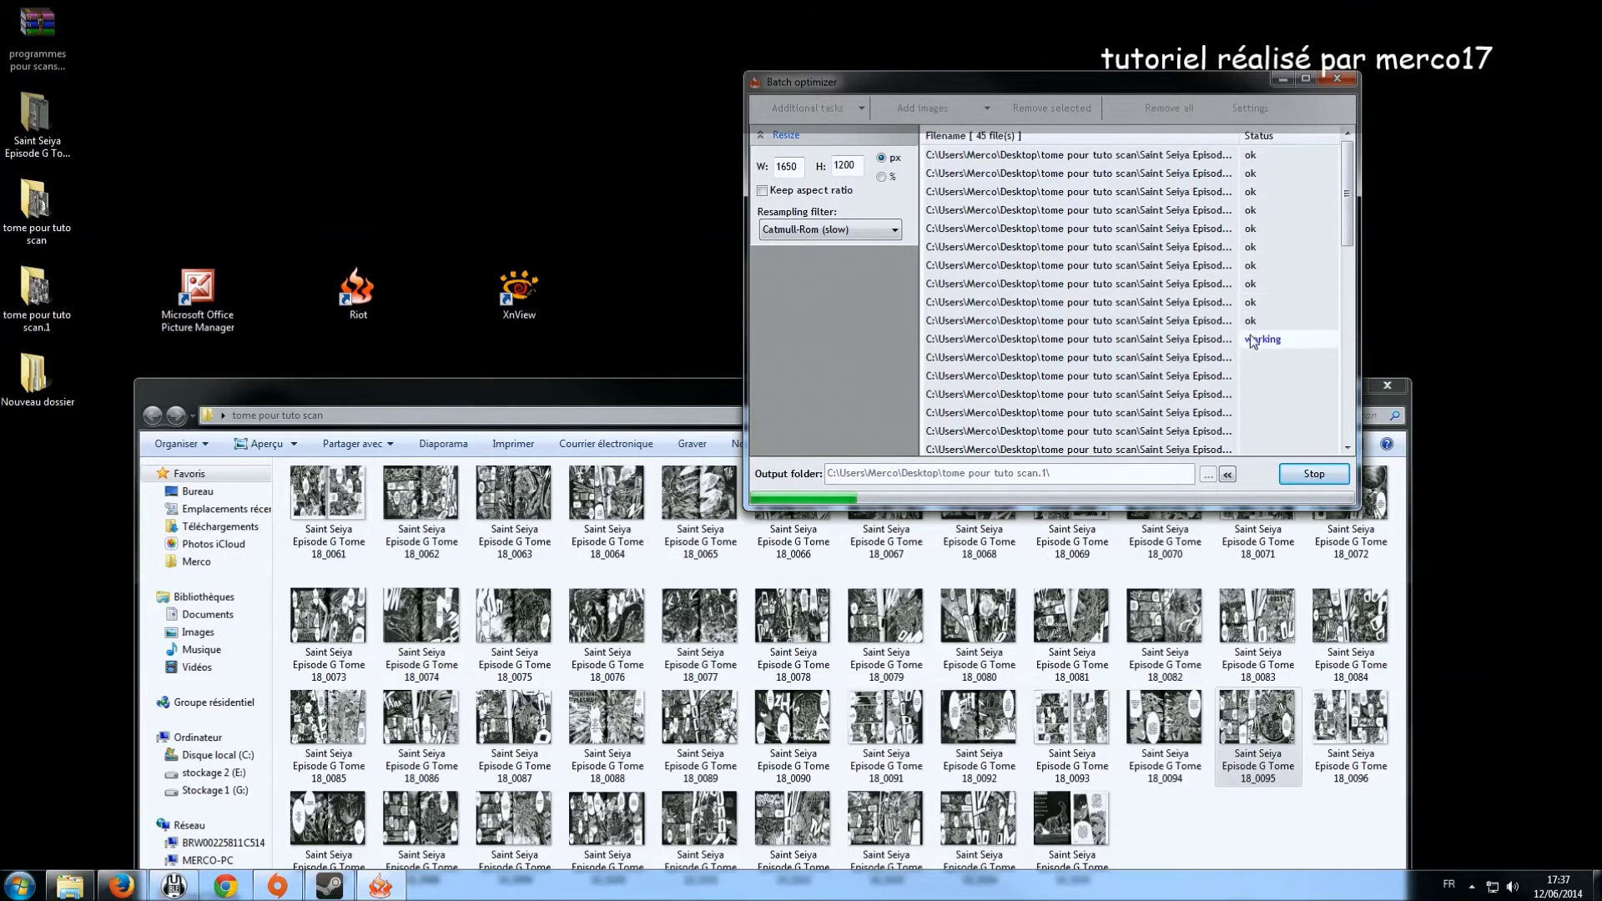
# - Compare the total sizes of the "tome pour tuto scan.1" and "tome pour tuto scan" folders in their properties, and close both
pyautogui.click(33, 303)
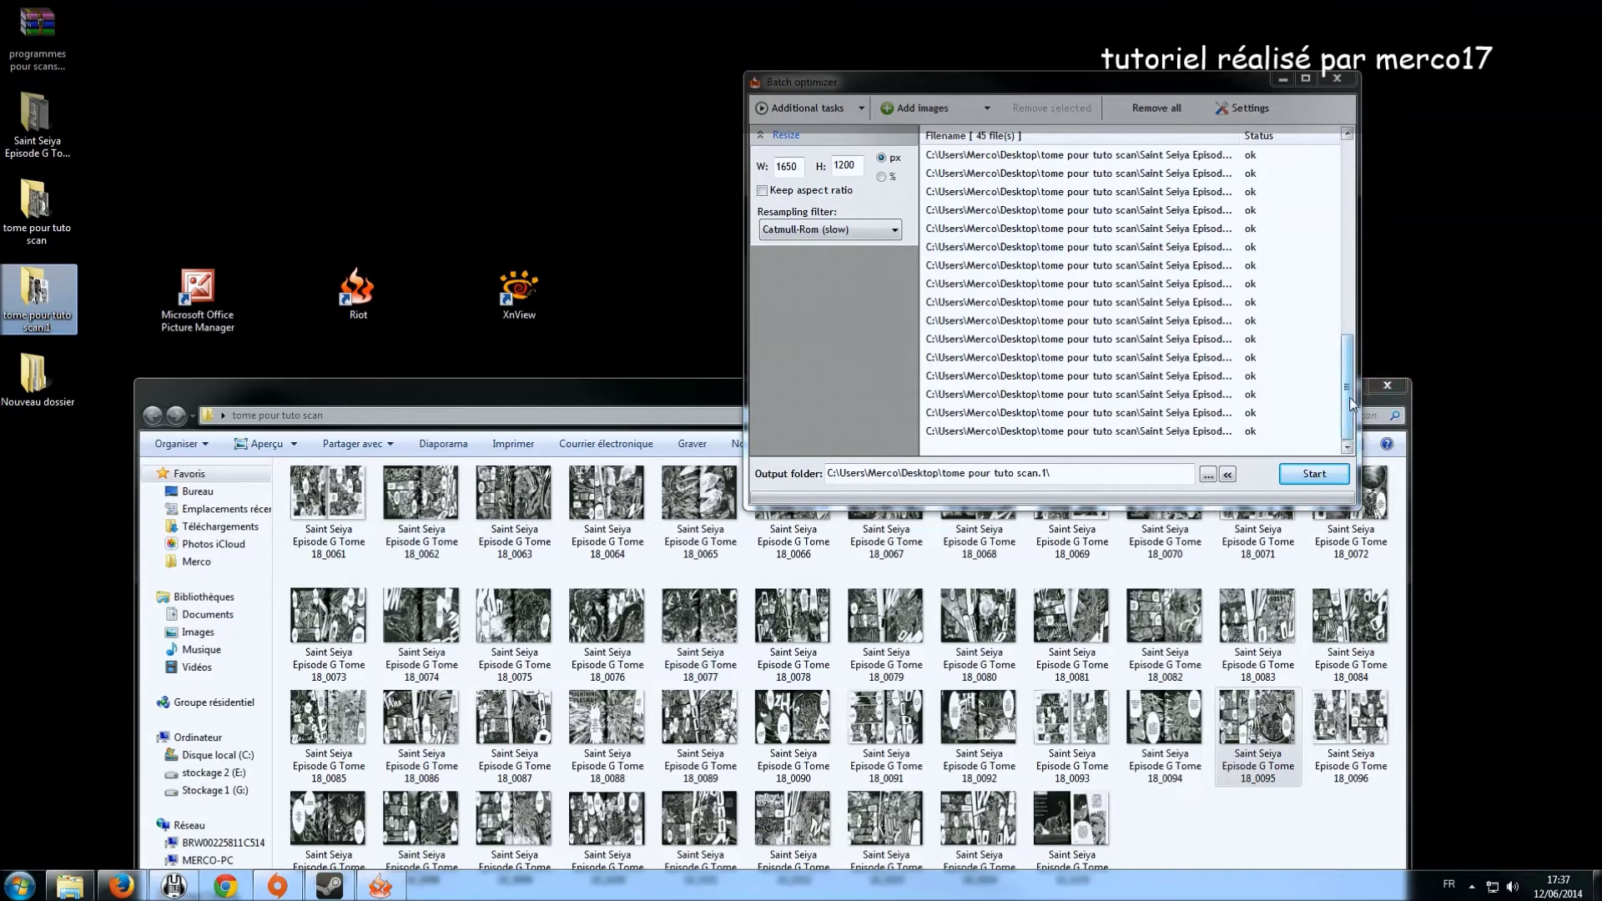
pyautogui.rightClick(15, 315)
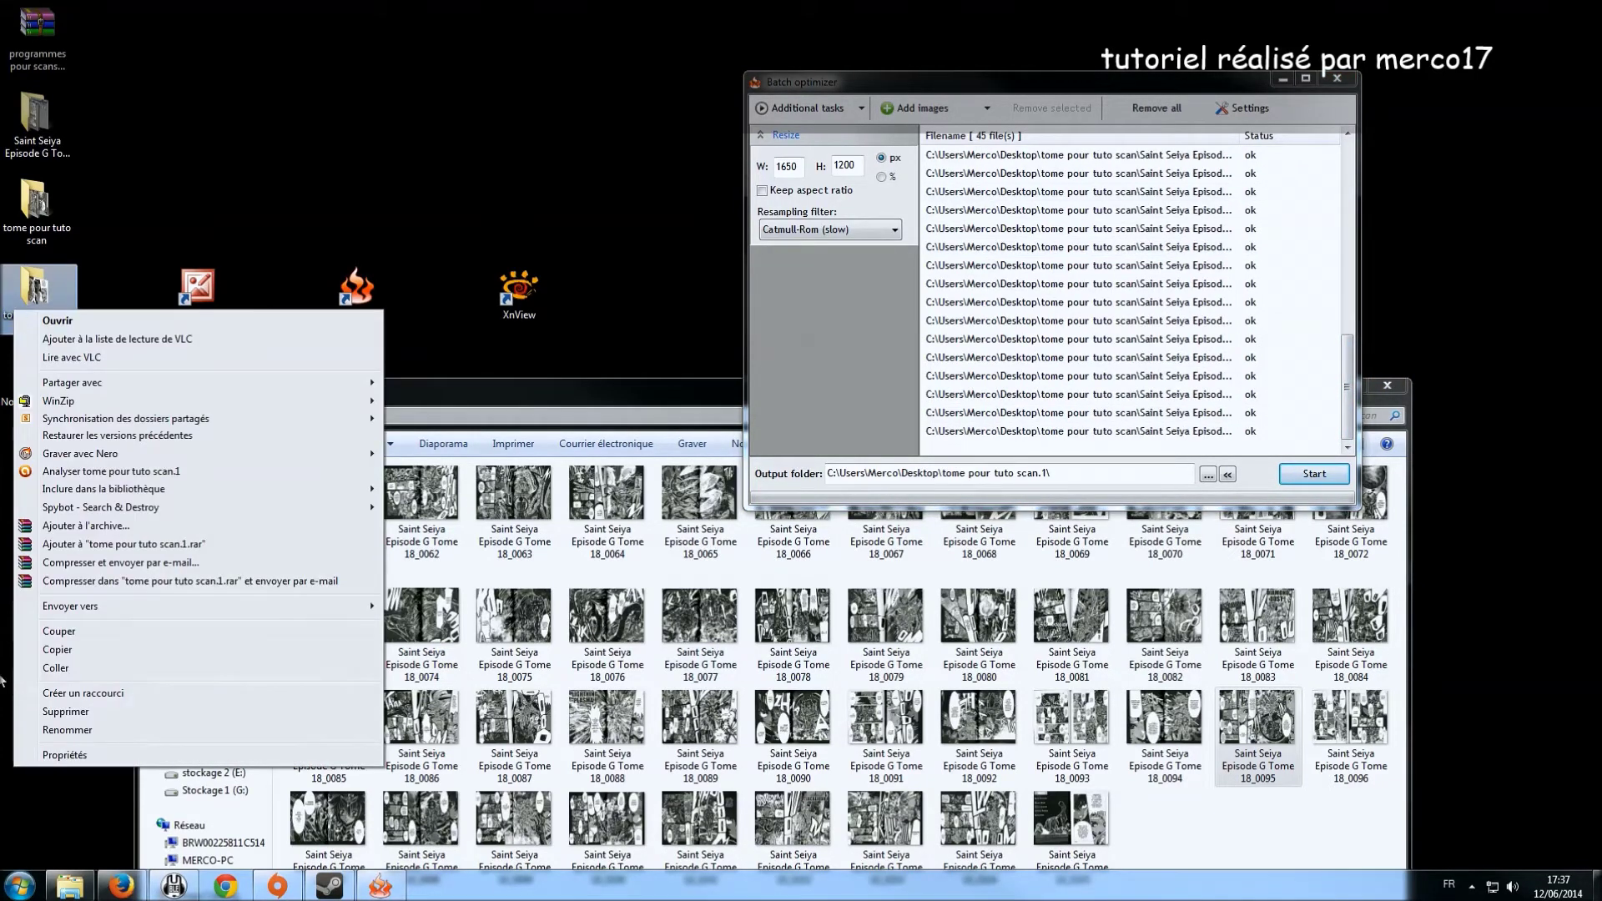
pyautogui.click(50, 755)
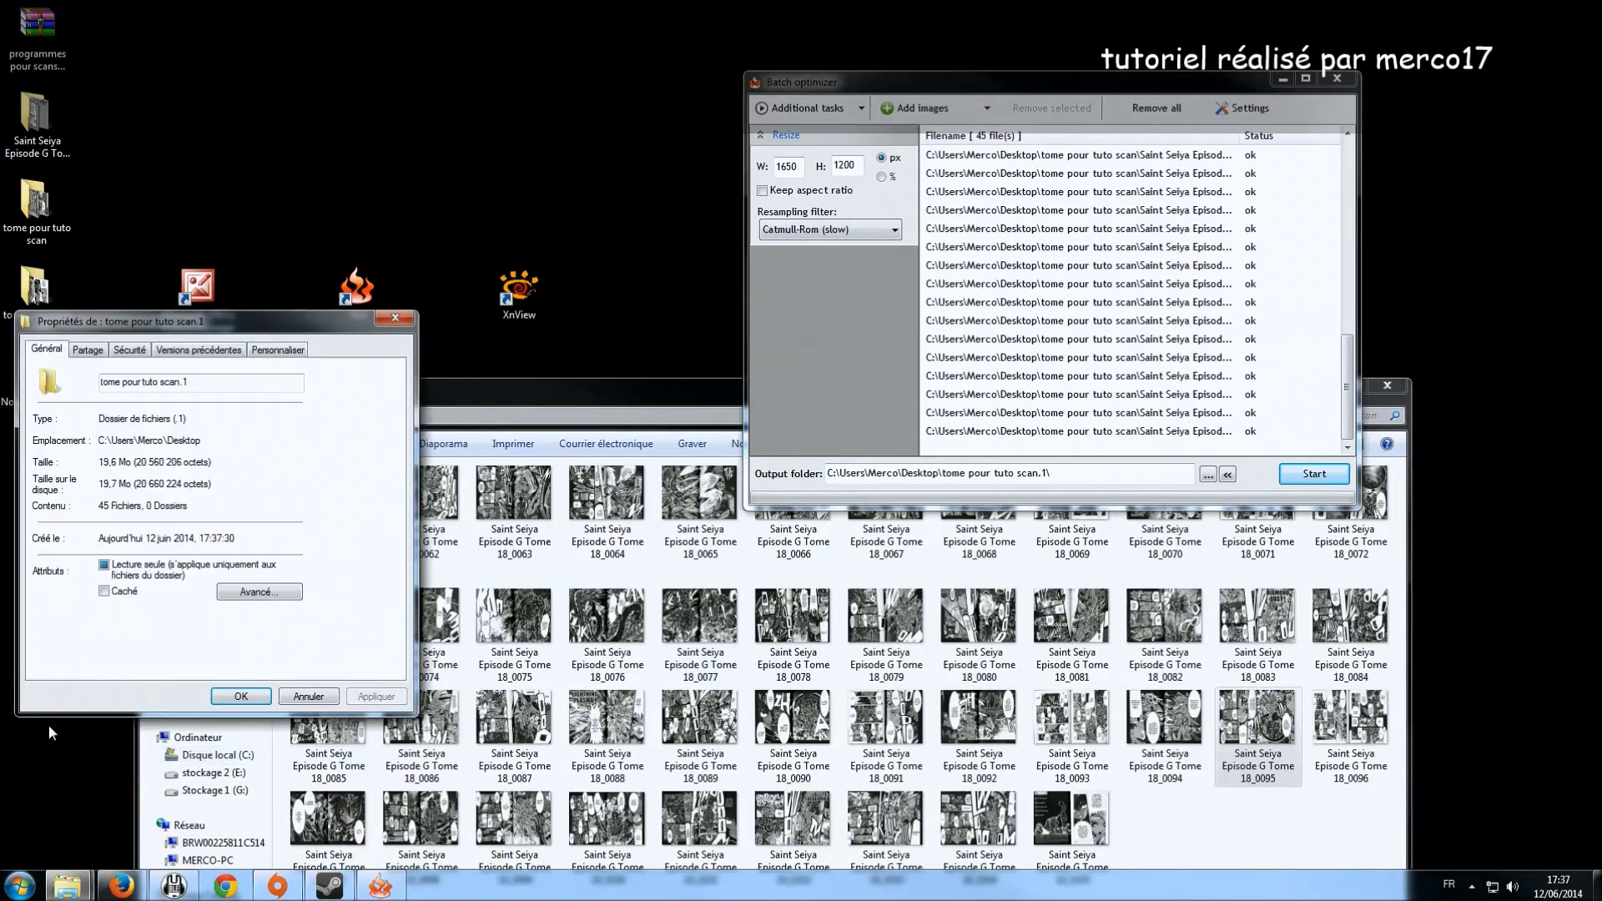
pyautogui.moveTo(208, 326); pyautogui.dragTo(198, 359)
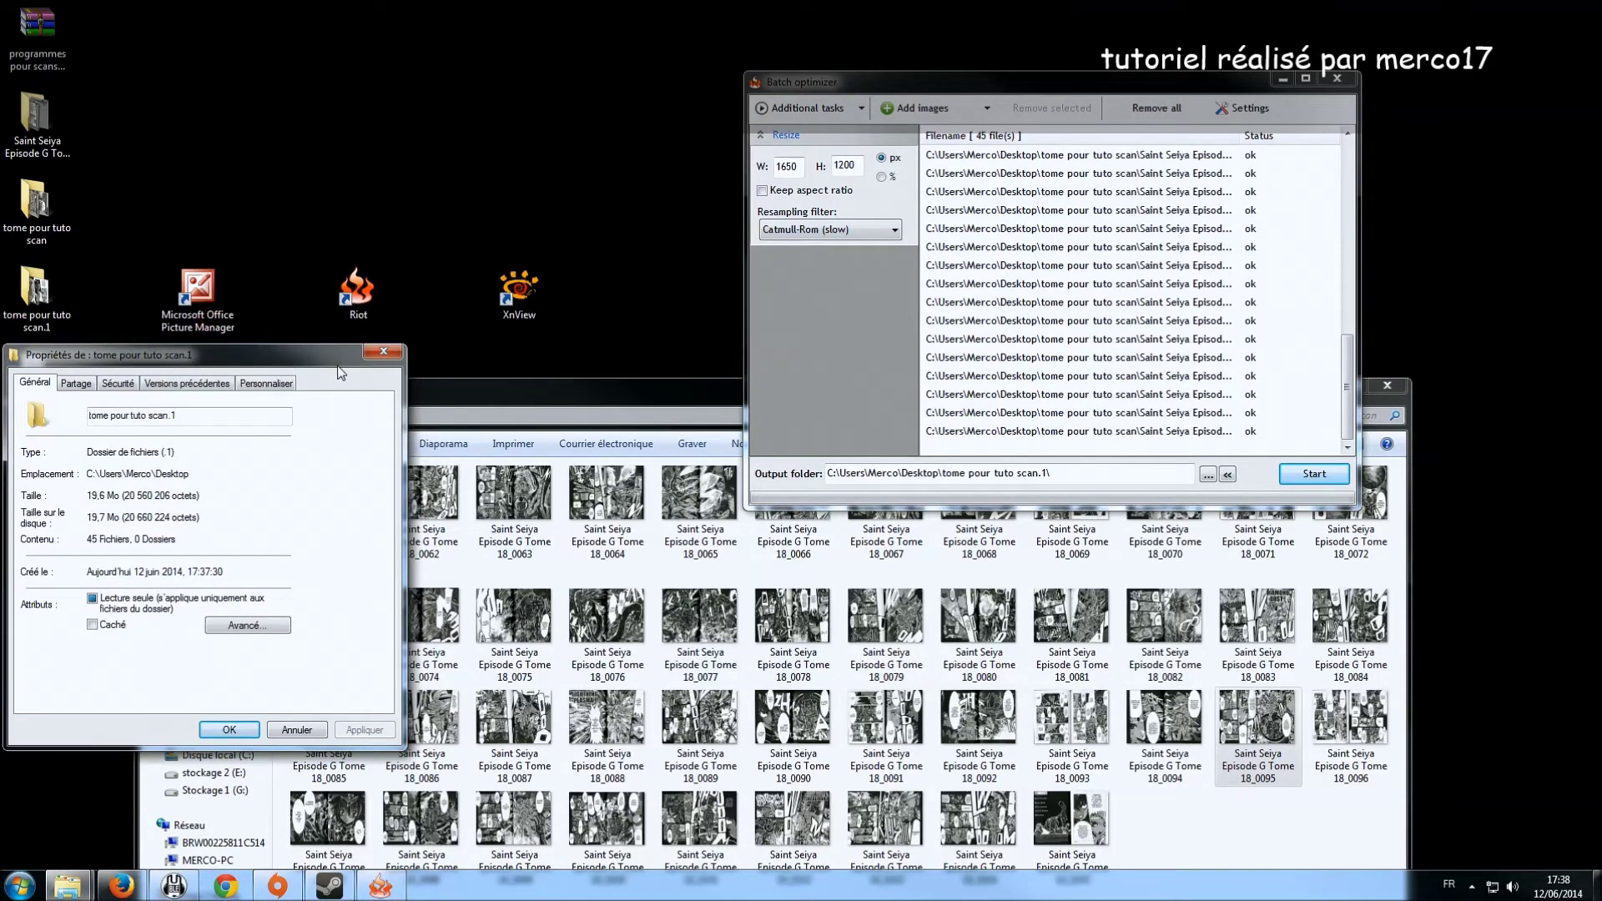
pyautogui.rightClick(42, 212)
pyautogui.click(142, 701)
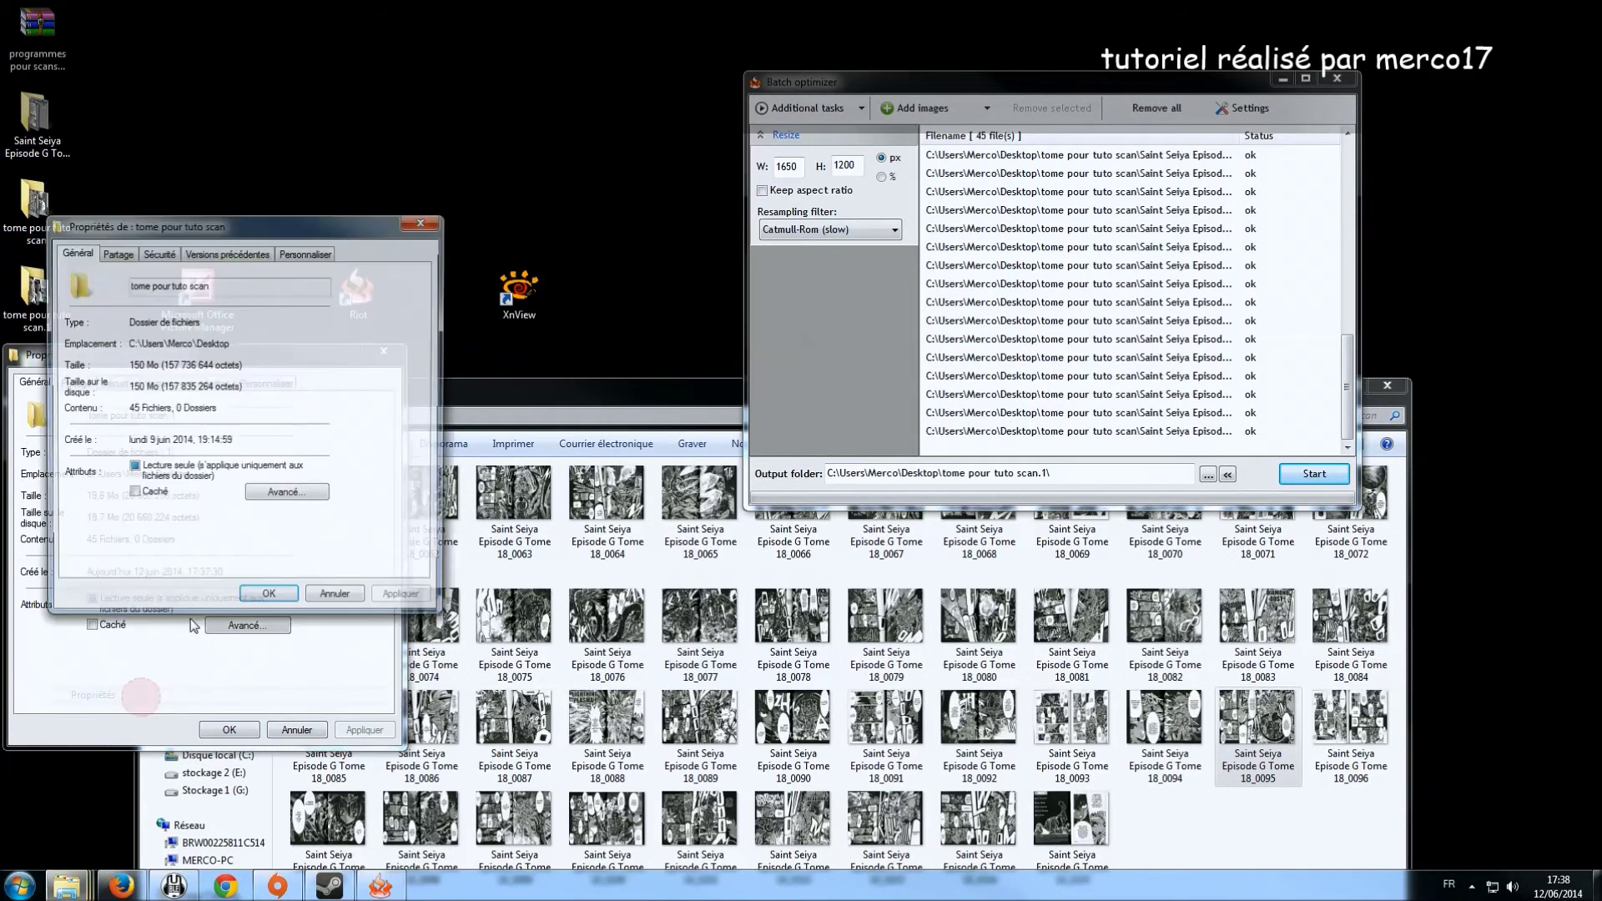
pyautogui.moveTo(242, 230); pyautogui.dragTo(544, 383)
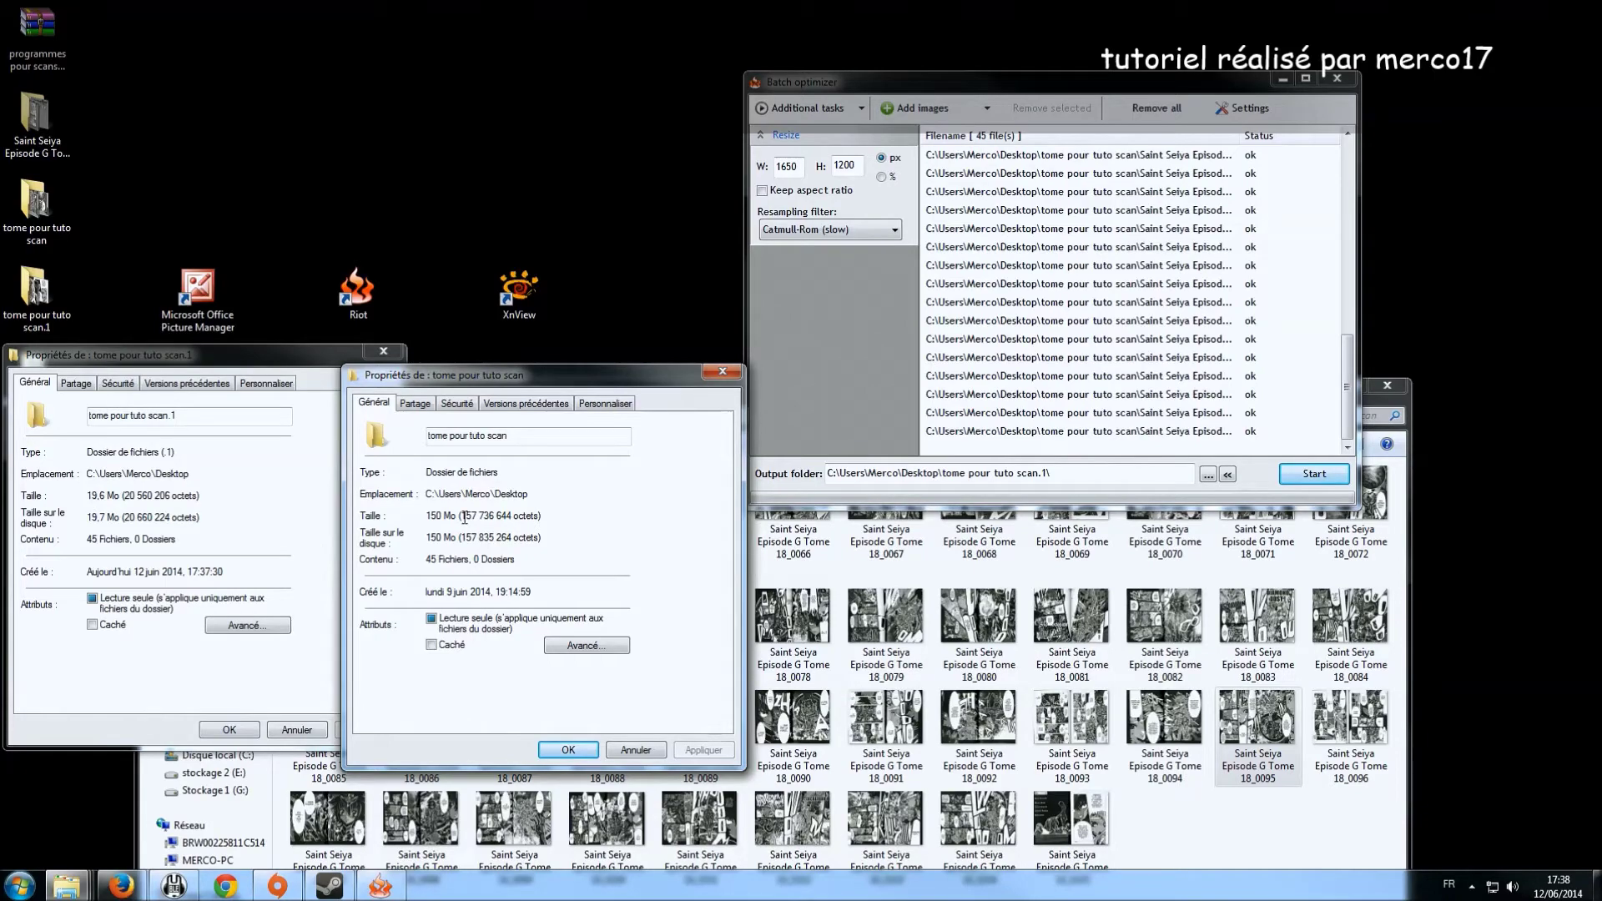
pyautogui.click(722, 372)
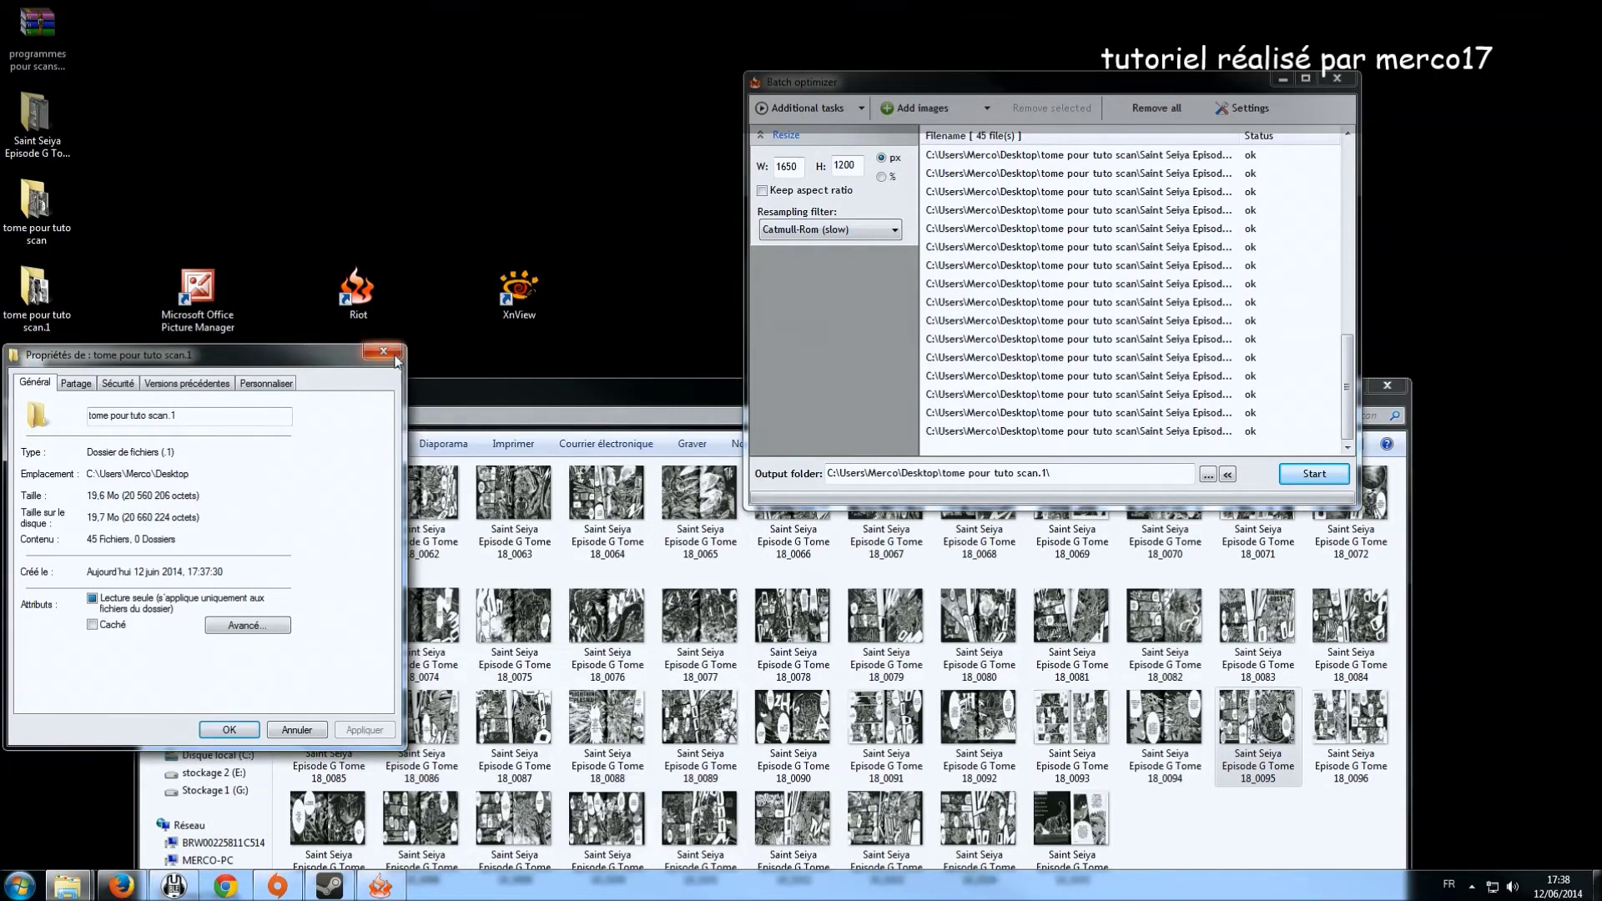
pyautogui.click(383, 351)
# - Open the "tome pour tuto scan.1" folder and review the resized pages 0061 to 0067 in the photo viewer, and close the viewer
pyautogui.doubleClick(35, 292)
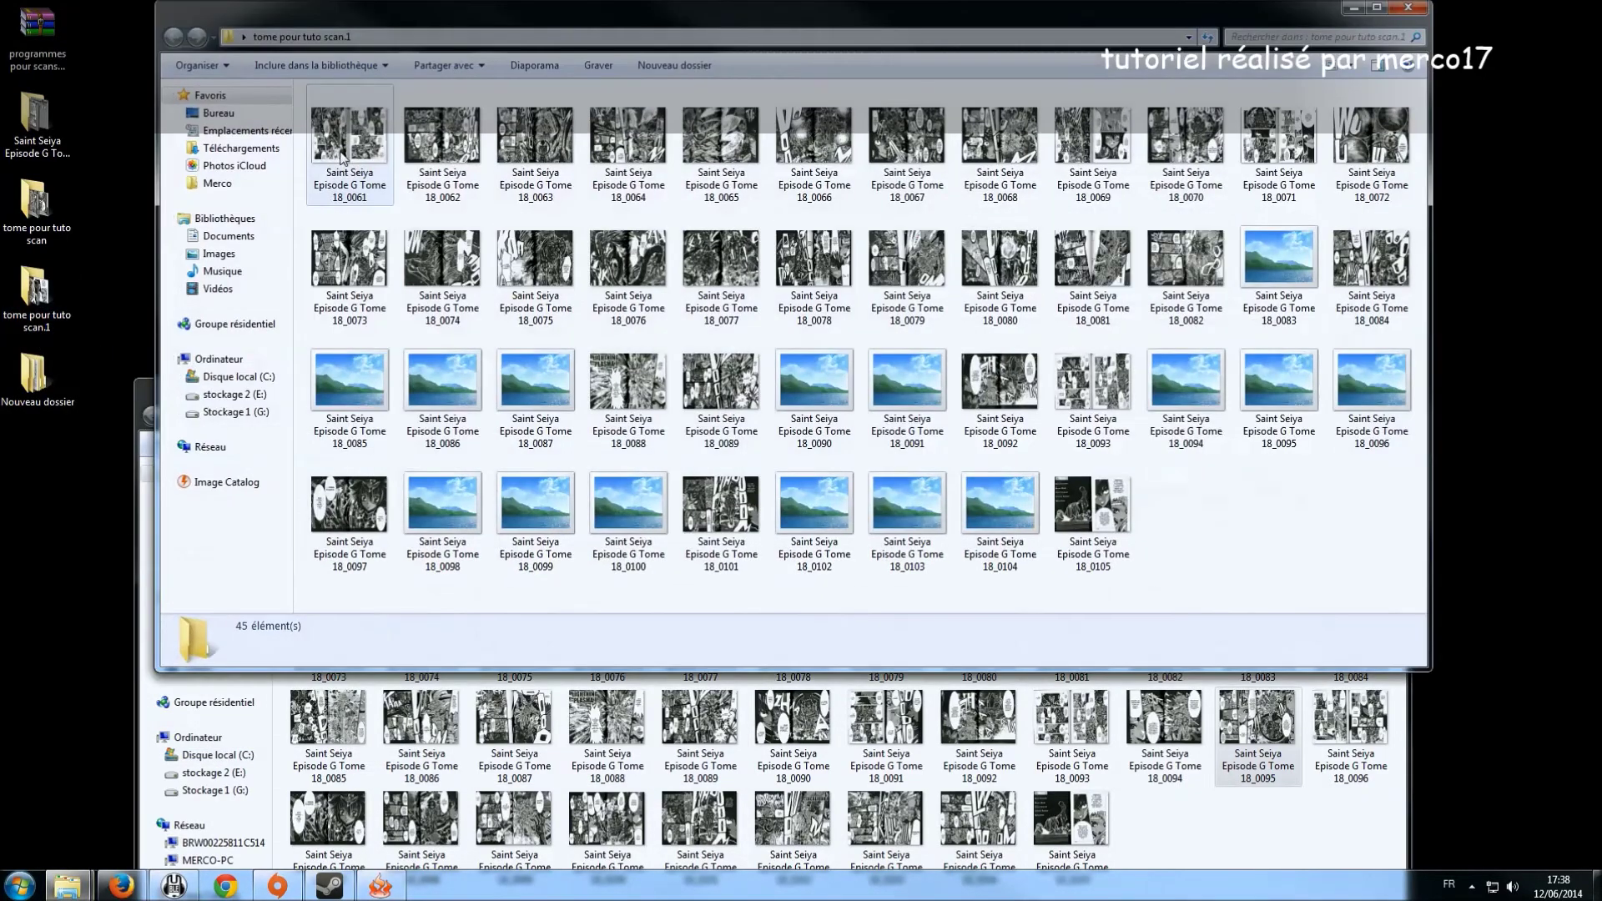
pyautogui.click(341, 158)
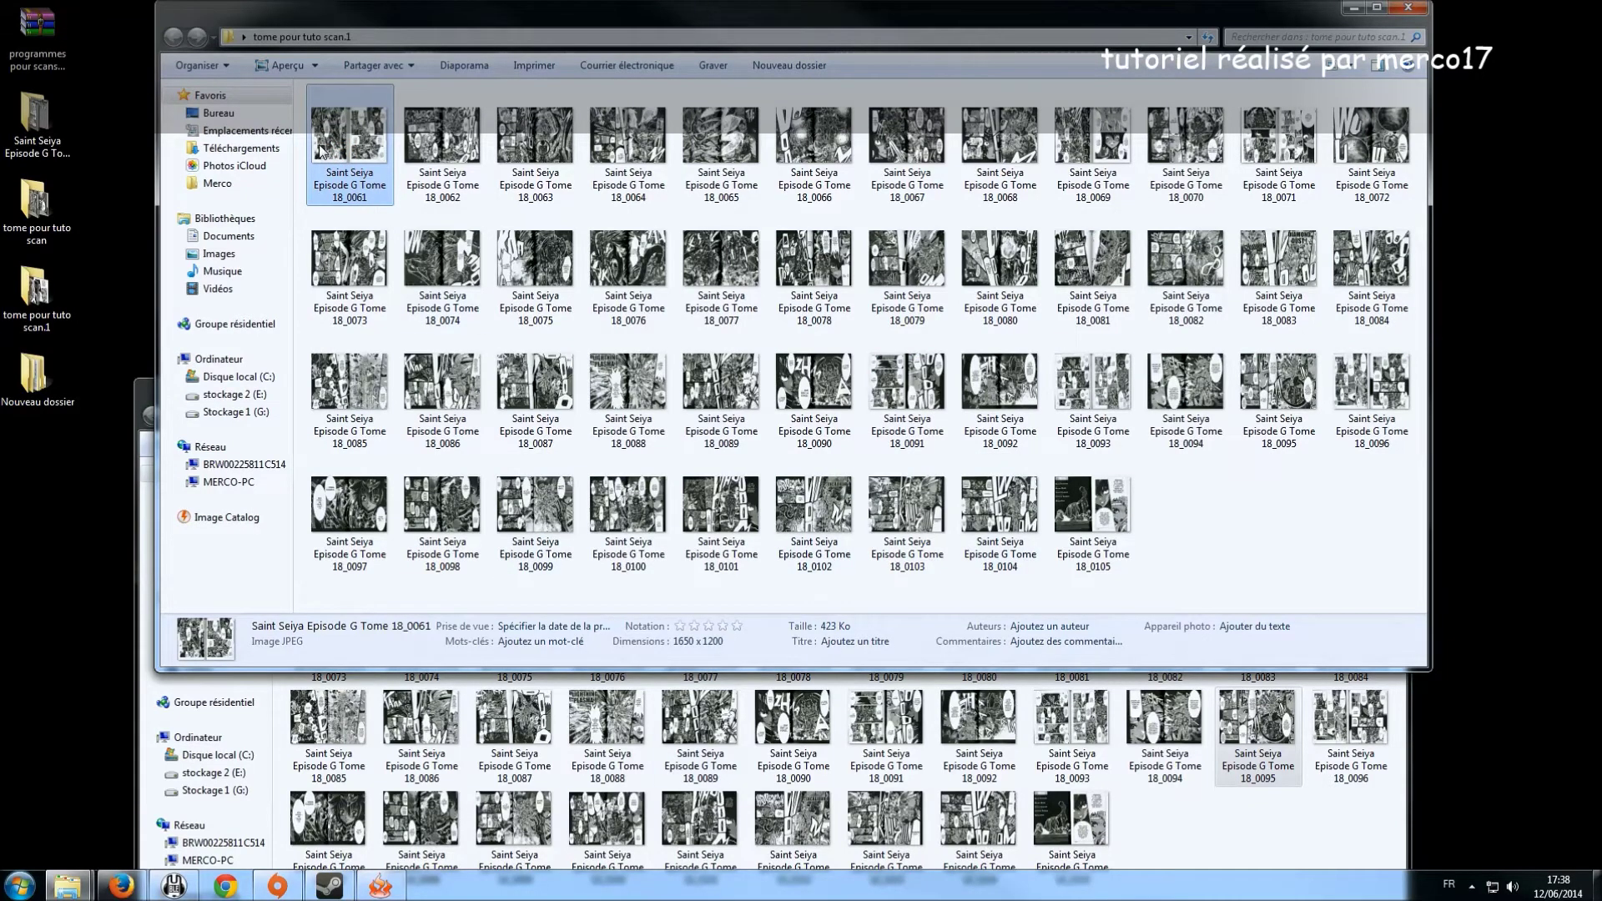
pyautogui.doubleClick(320, 149)
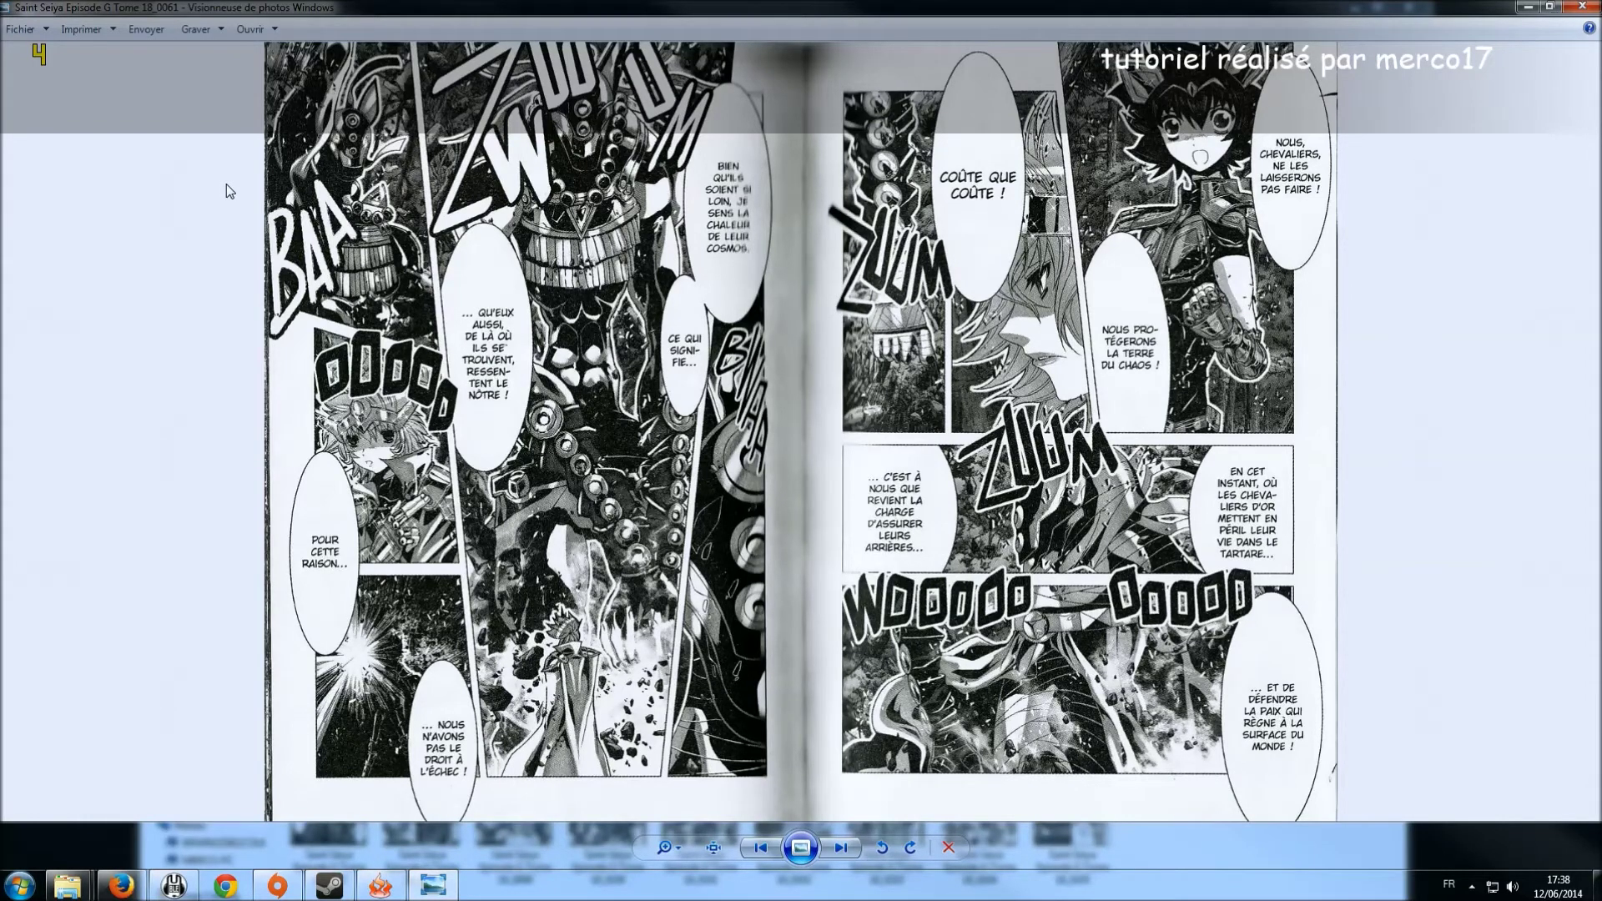
pyautogui.press('Right')
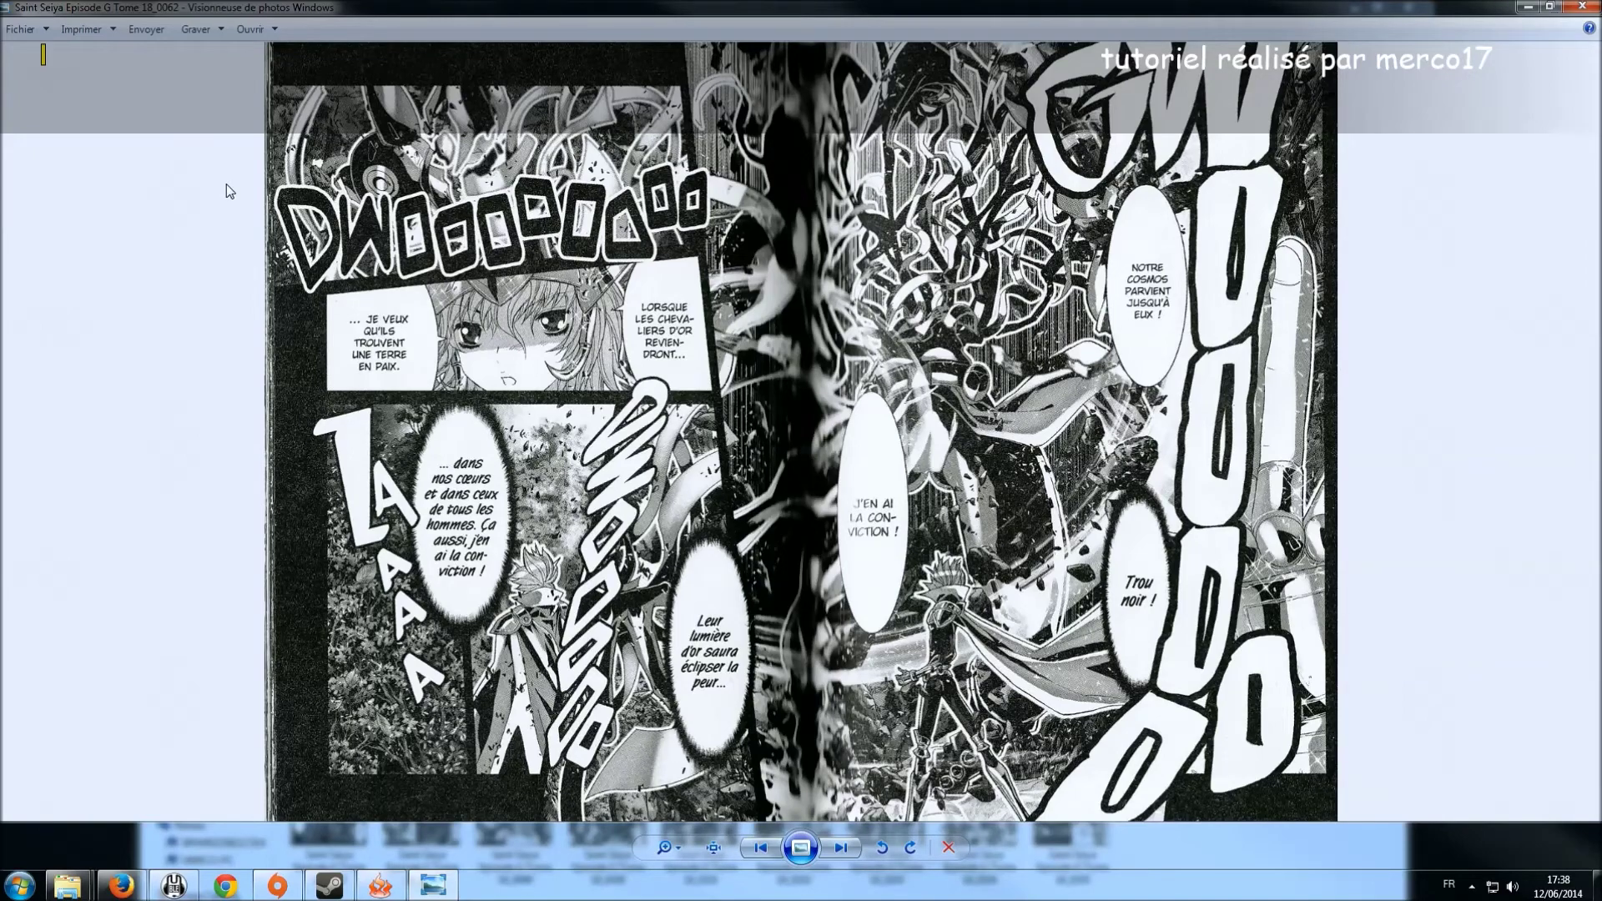
pyautogui.press('Right')
pyautogui.press('Right')
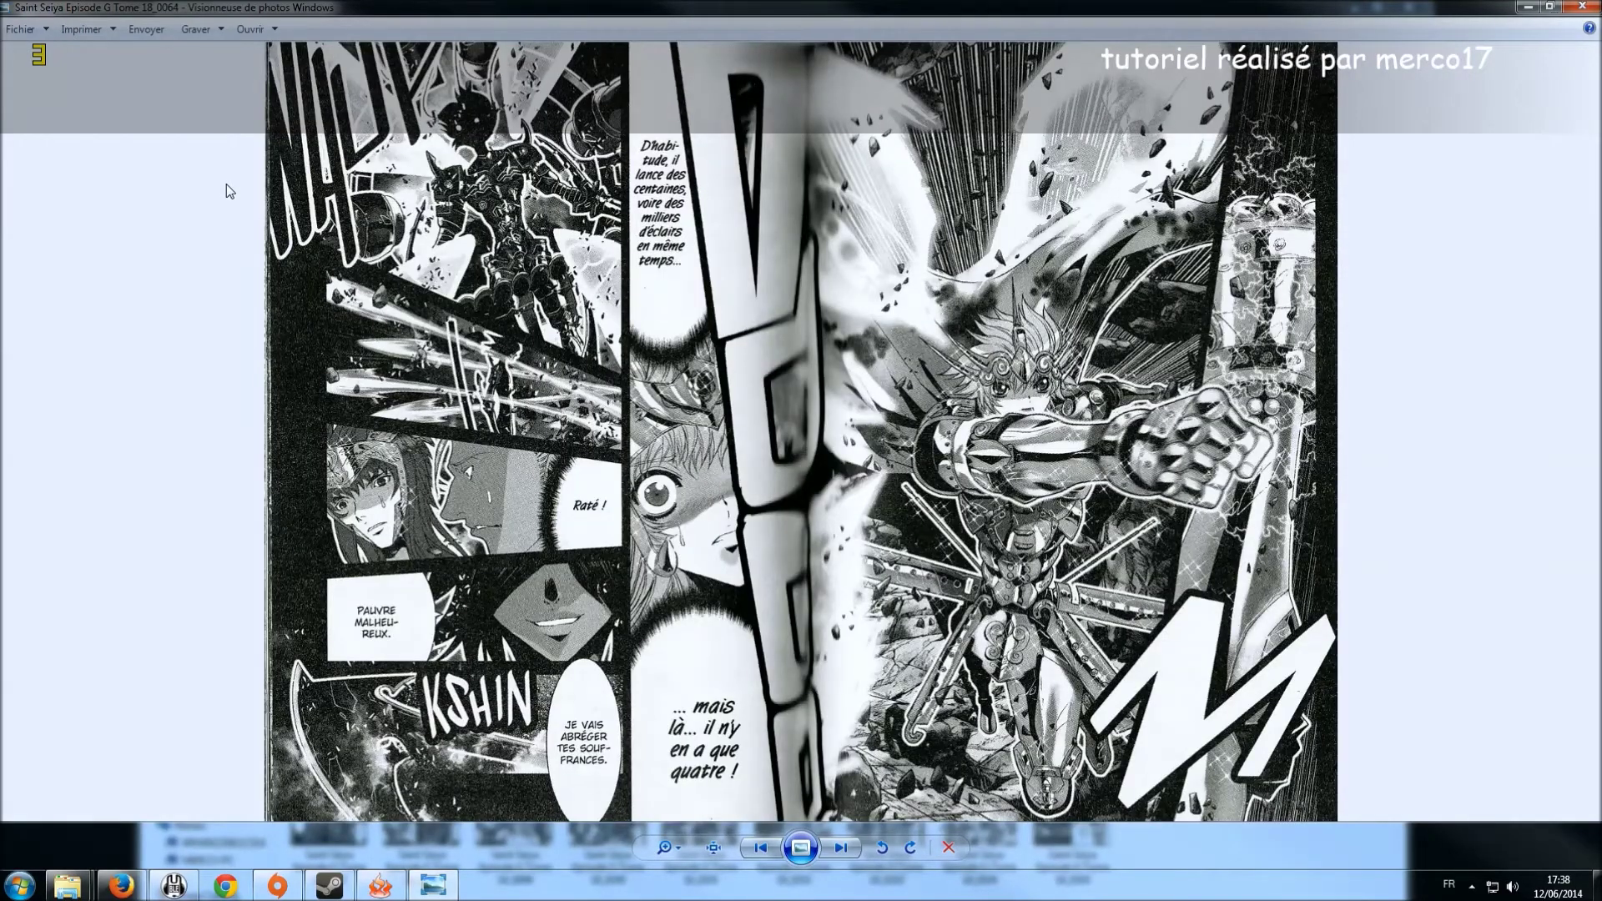
pyautogui.press('Right')
pyautogui.press('Right')
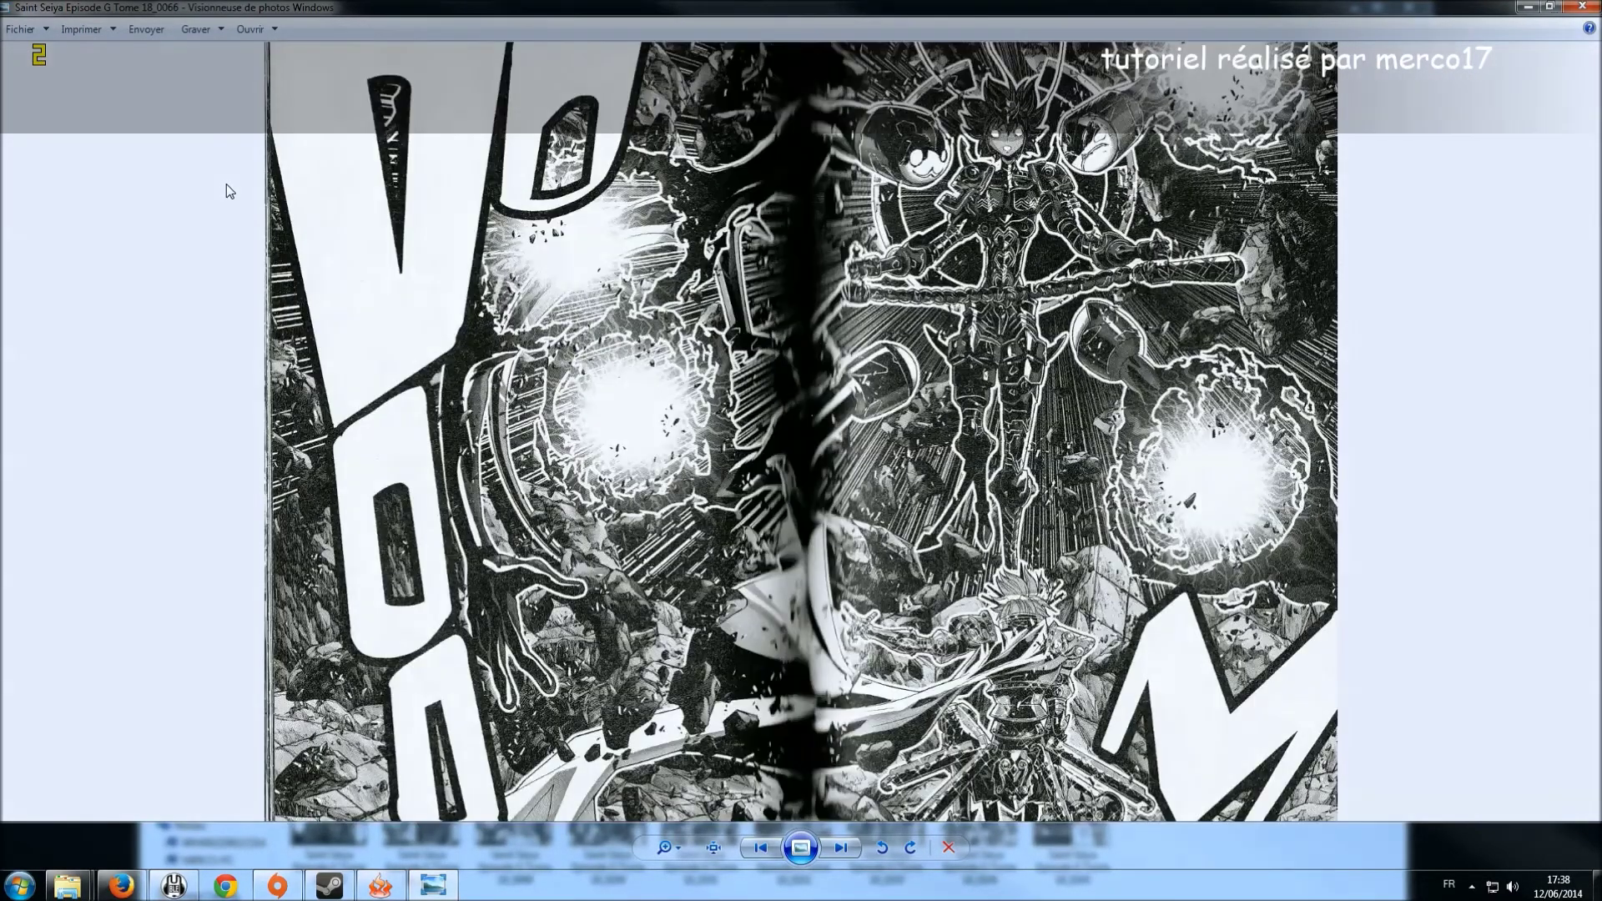
pyautogui.press('Right')
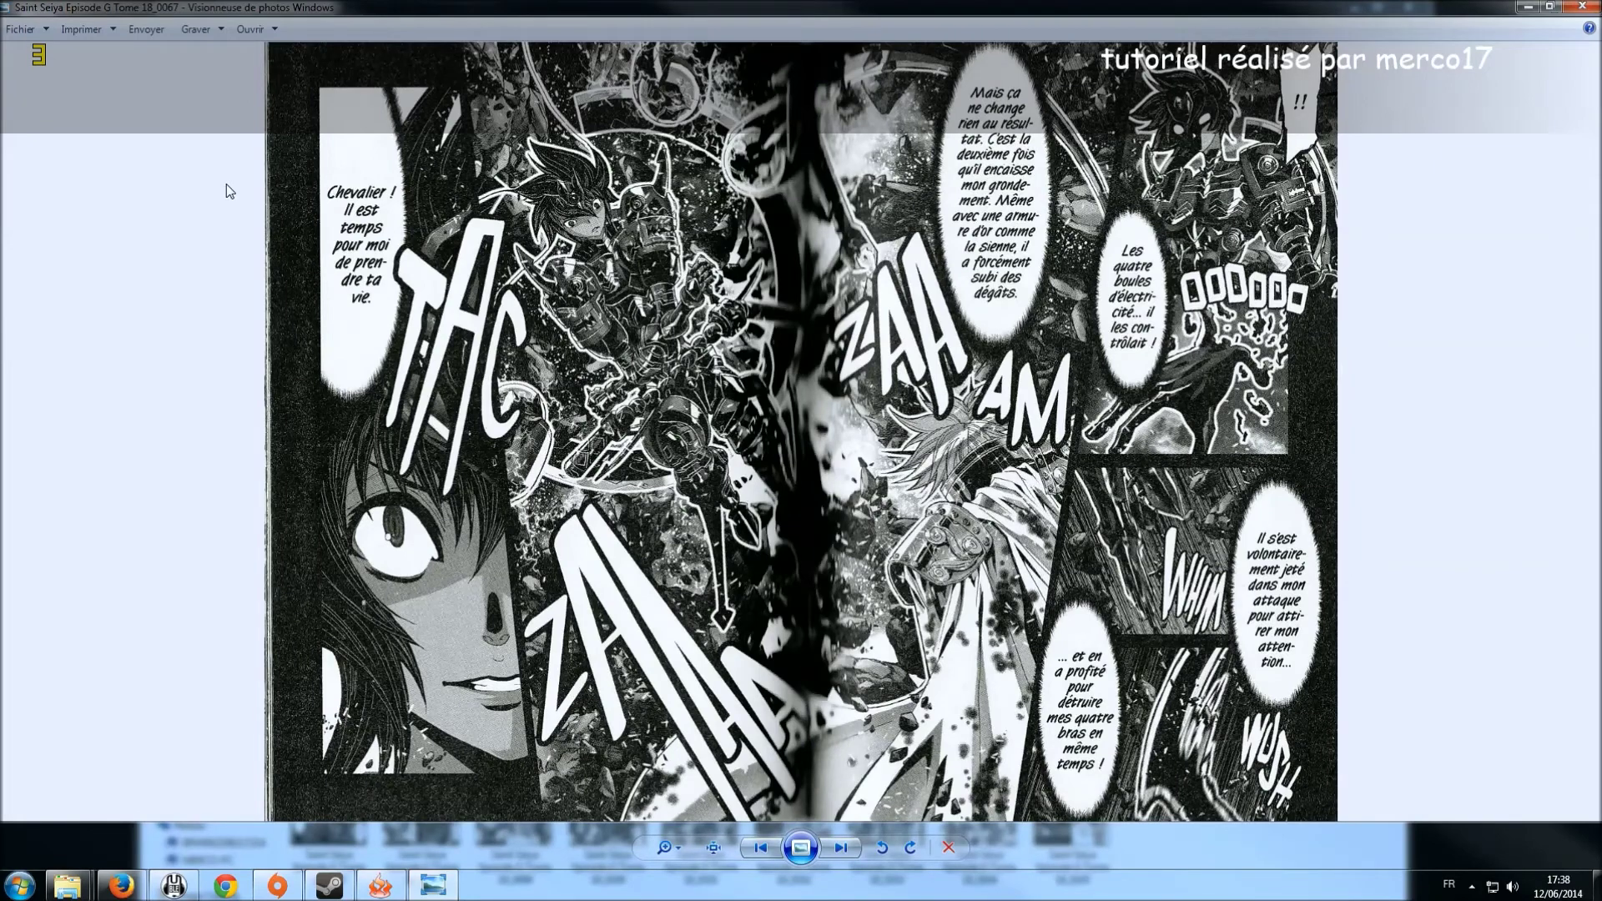
pyautogui.click(1581, 10)
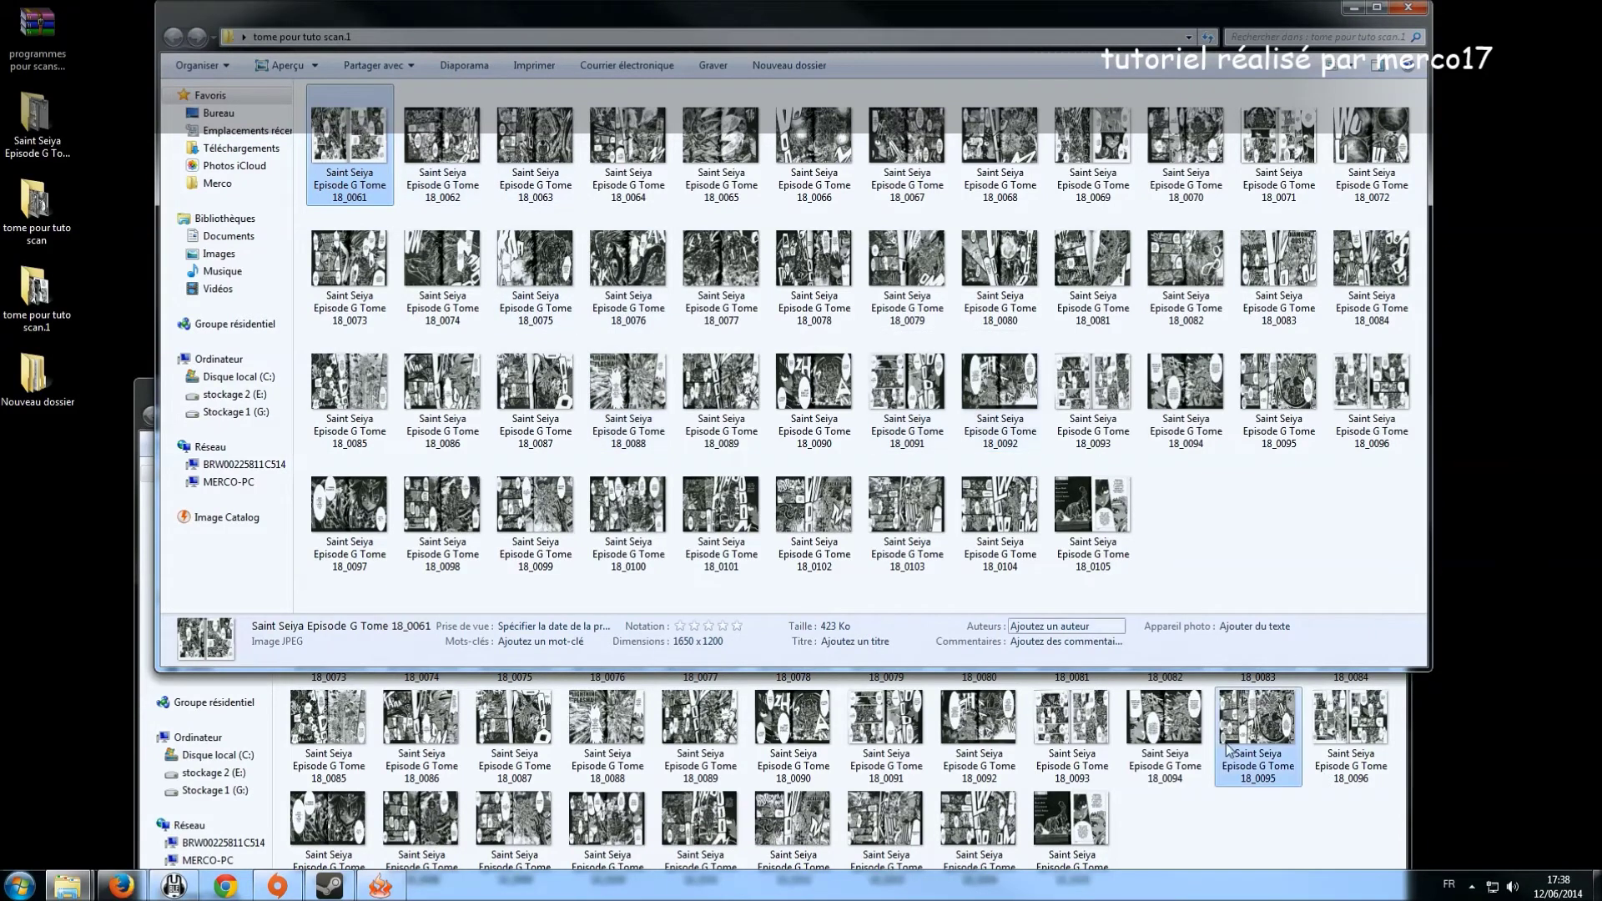
# - Inspect page 0100 from the "tome pour tuto scan.1" folder at full view and close the viewer
pyautogui.click(1077, 724)
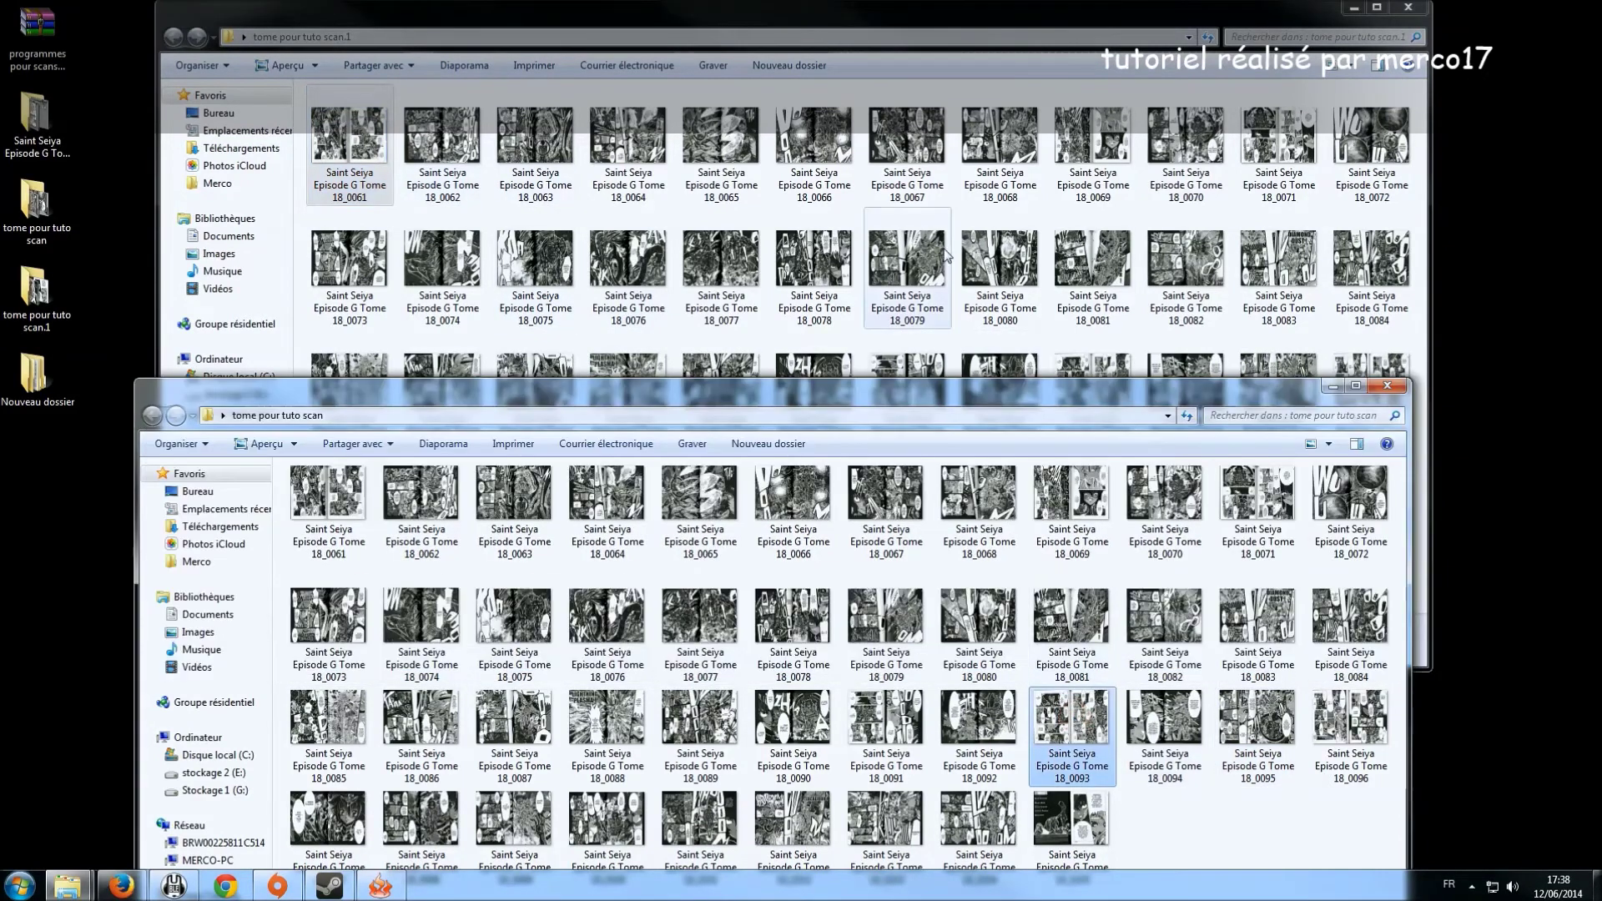
pyautogui.click(338, 155)
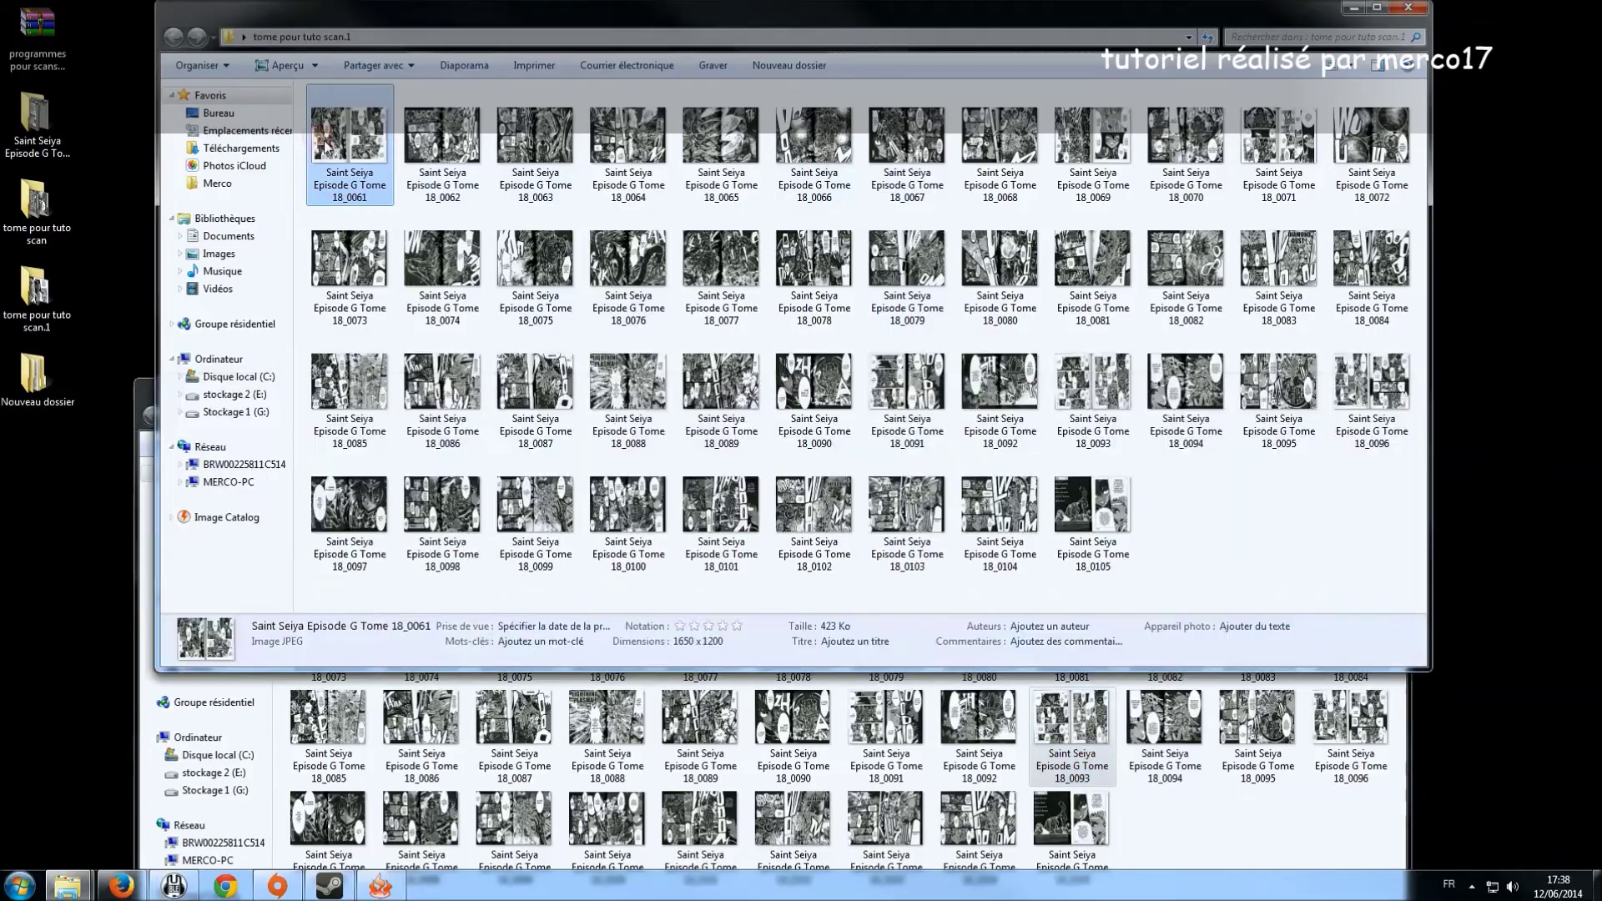
pyautogui.doubleClick(618, 511)
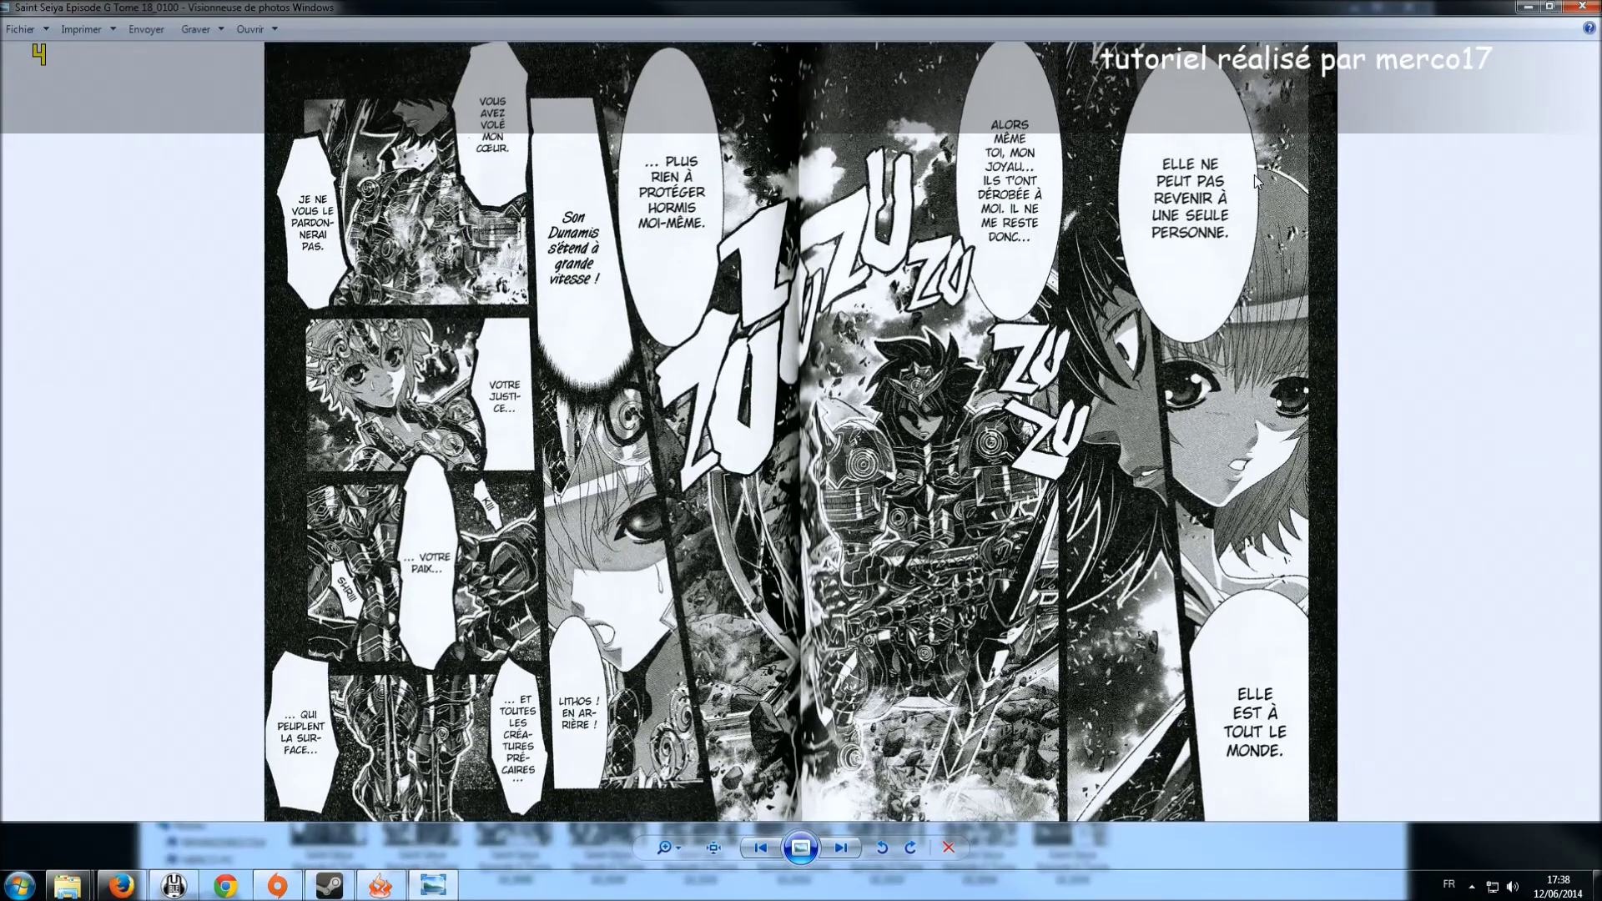
pyautogui.click(1582, 7)
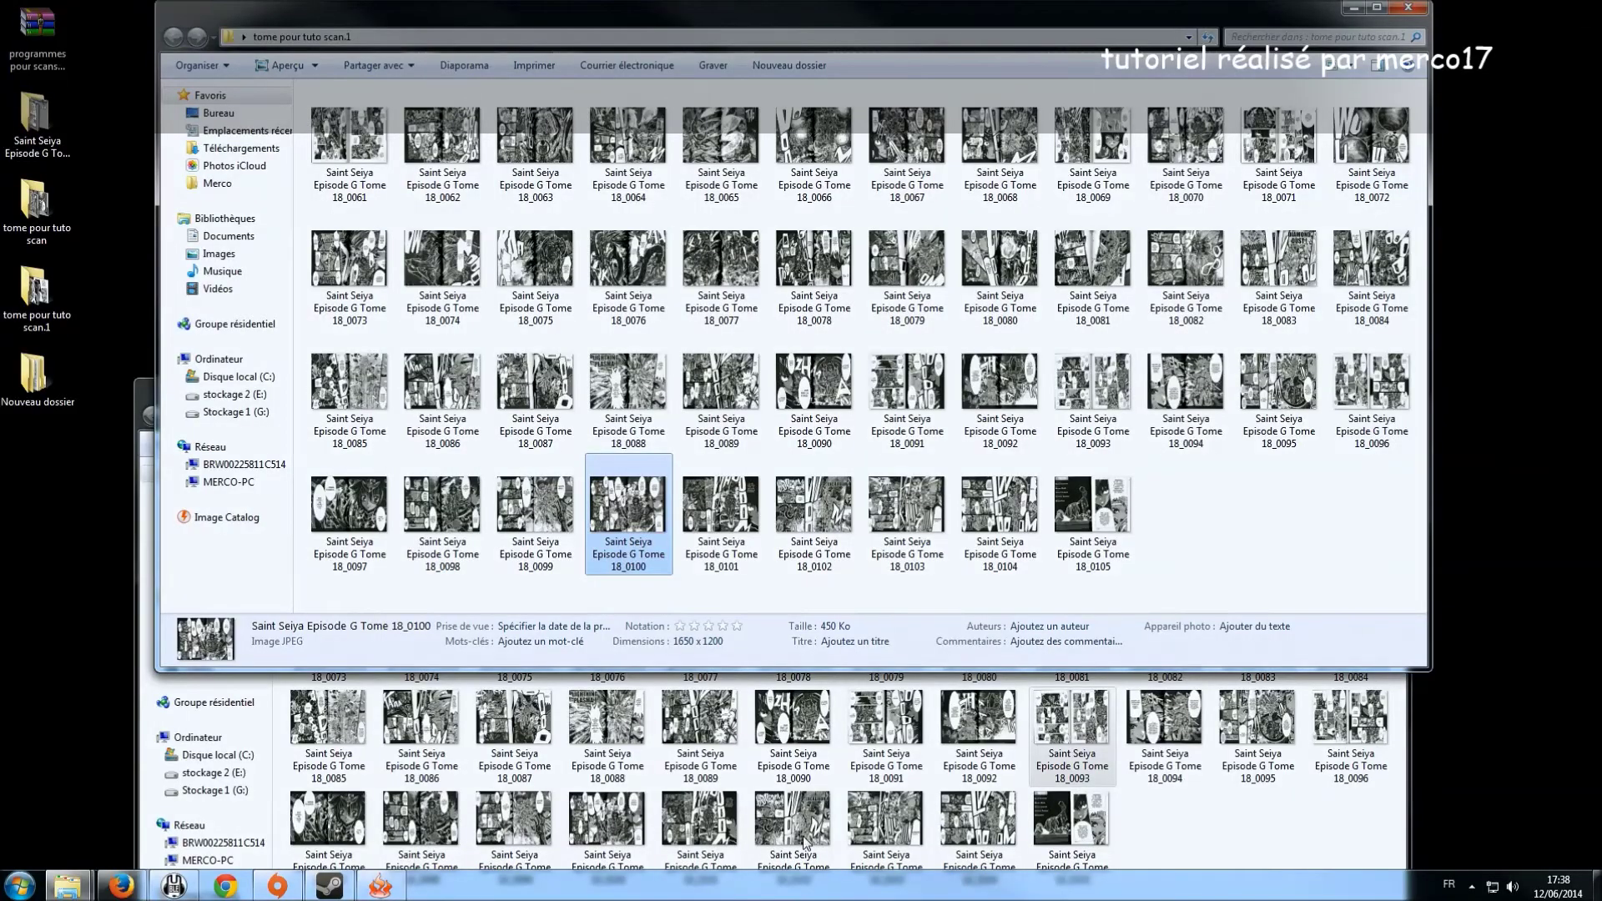
# - Switch to RIOT's batch optimizer, set the resize width to 1700 px and rerun the batch, accepting the overwriting of existing files
pyautogui.click(379, 886)
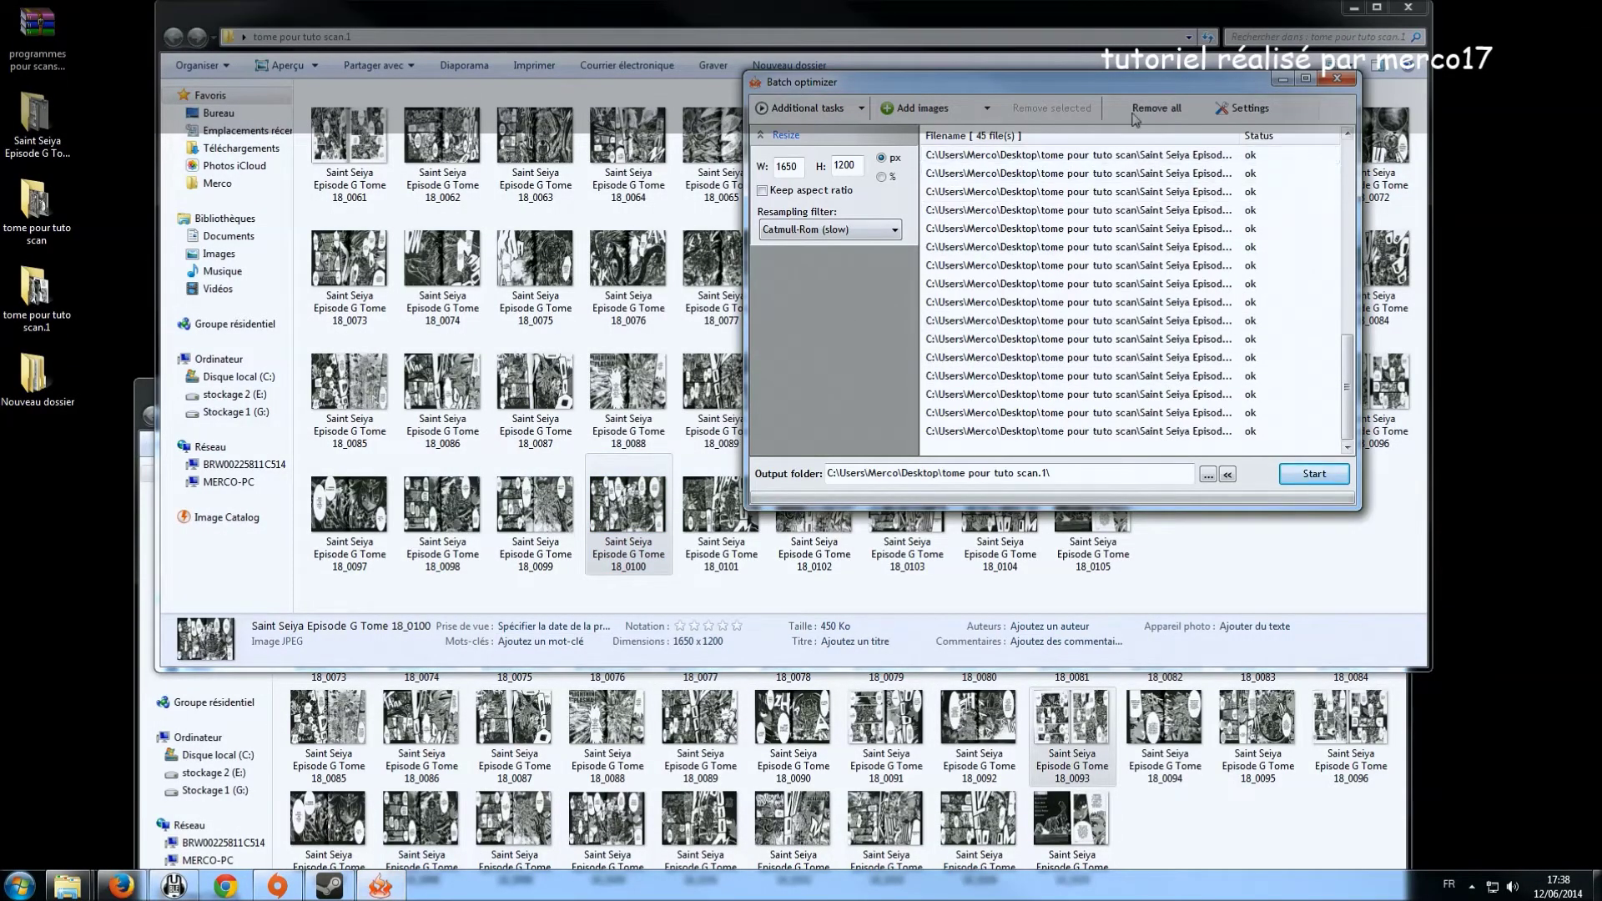
pyautogui.doubleClick(796, 167)
pyautogui.write('1700')
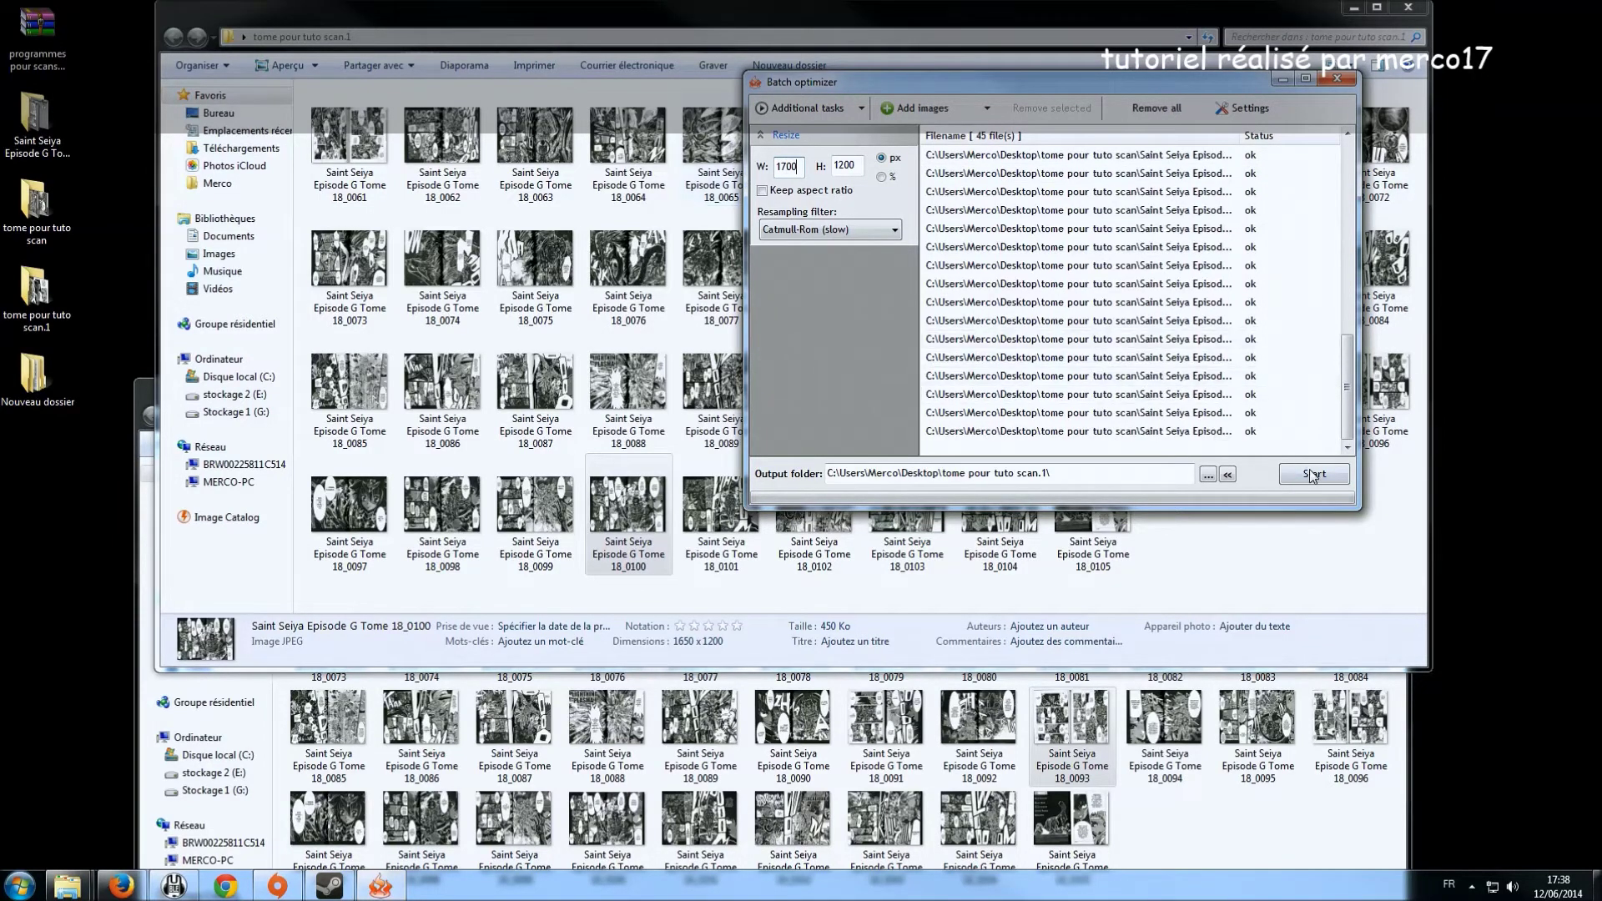
pyautogui.click(1313, 473)
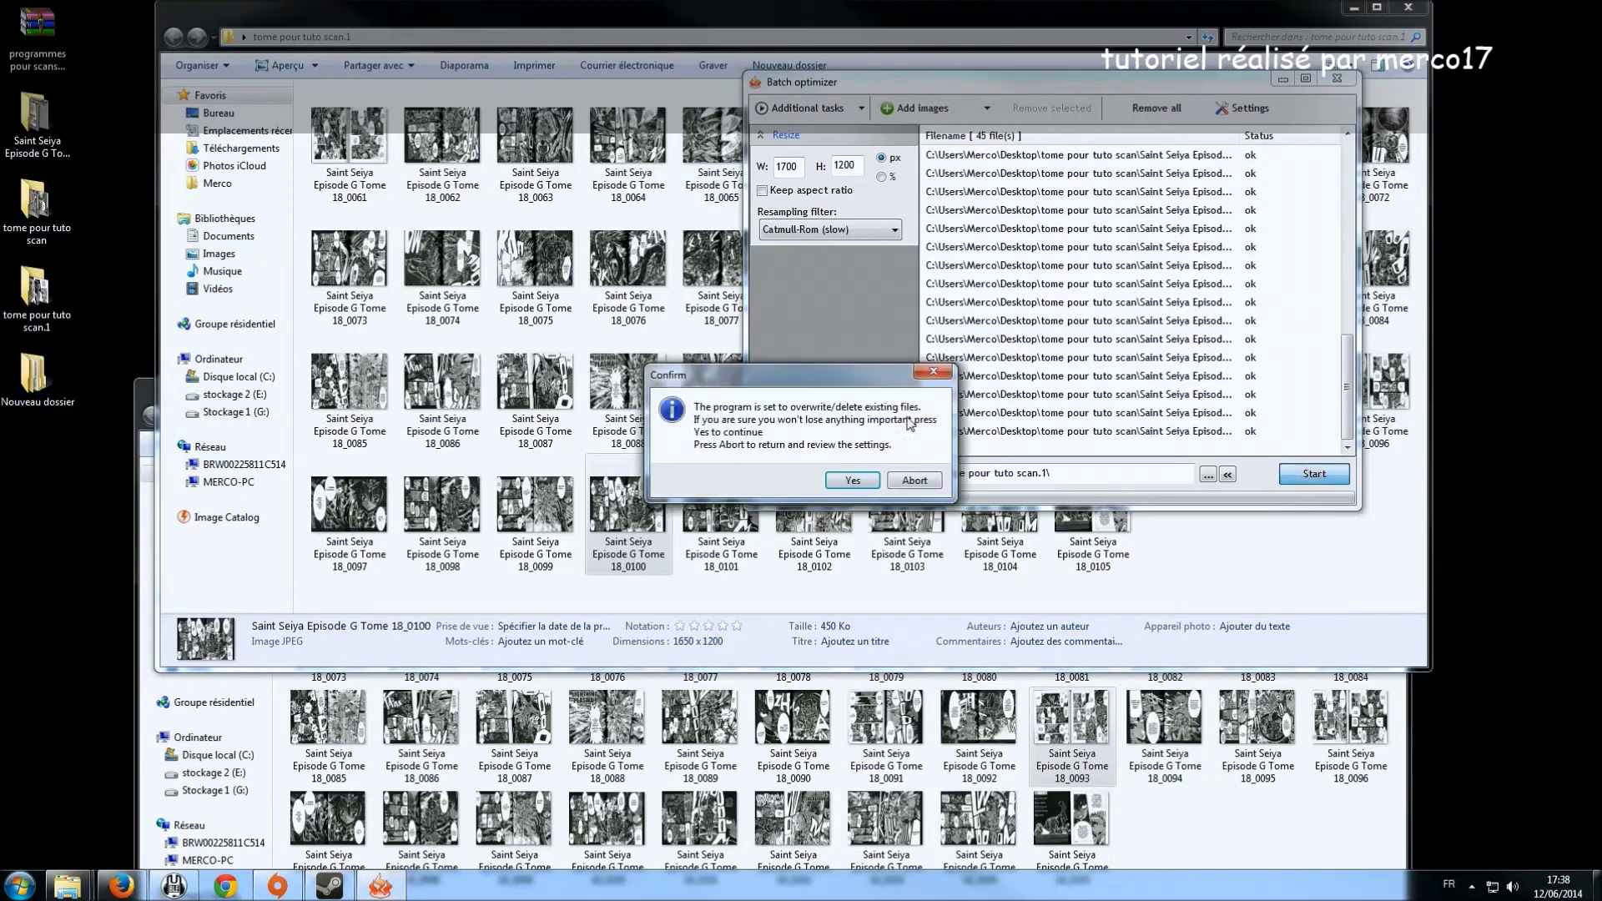
pyautogui.click(848, 482)
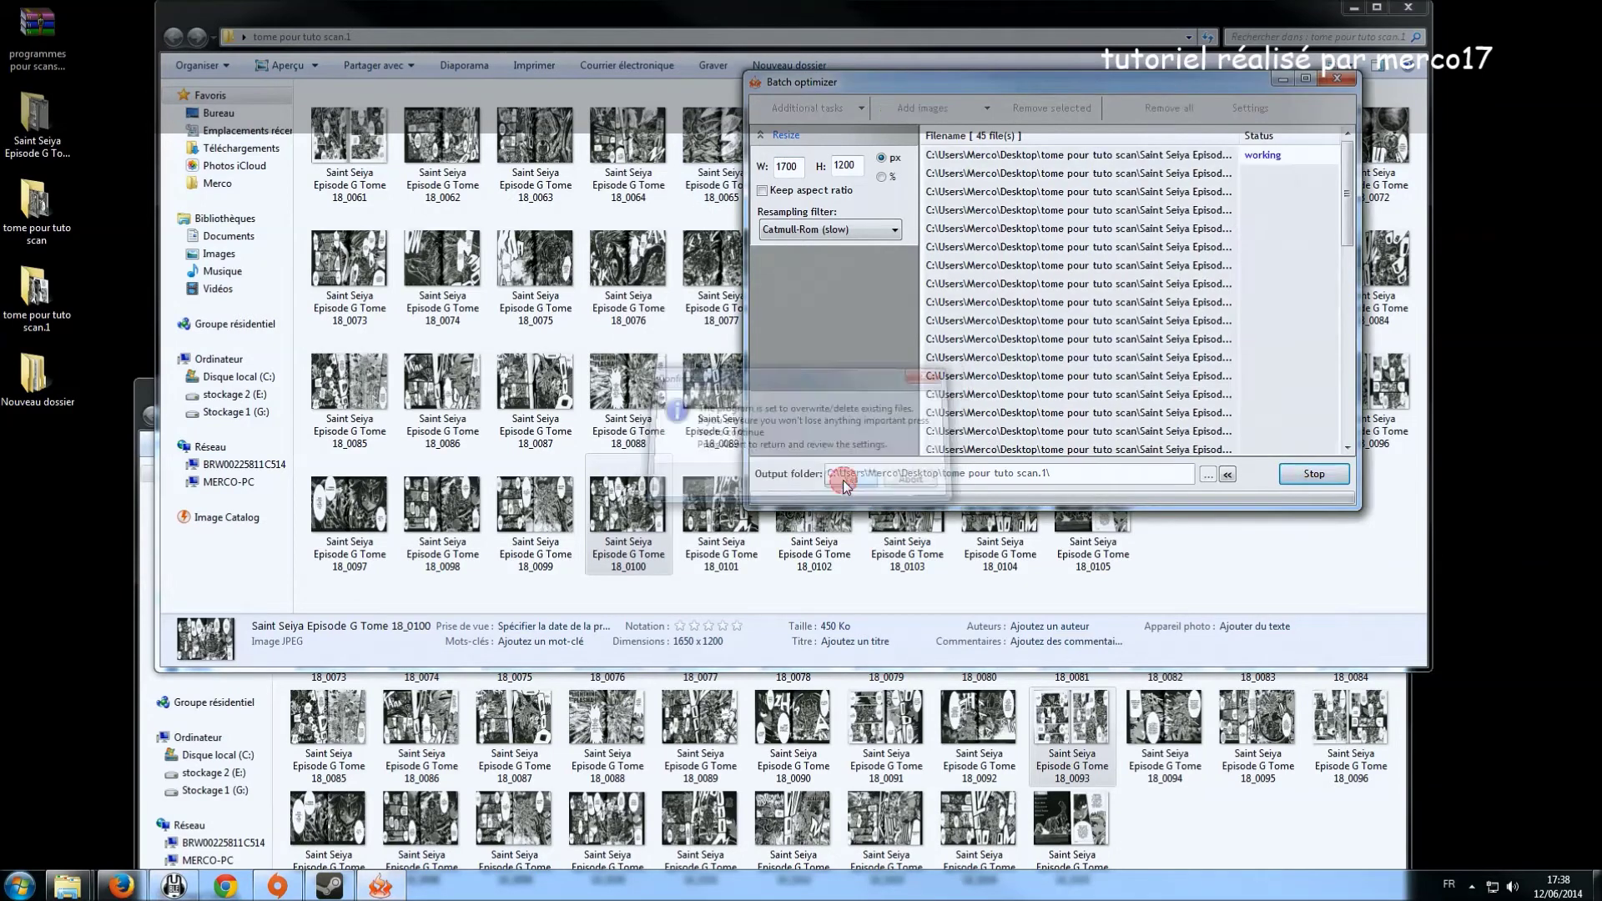
# - Check the newly resized page 0061 in the photo viewer, and close it along with both scan folder windows
pyautogui.doubleClick(323, 163)
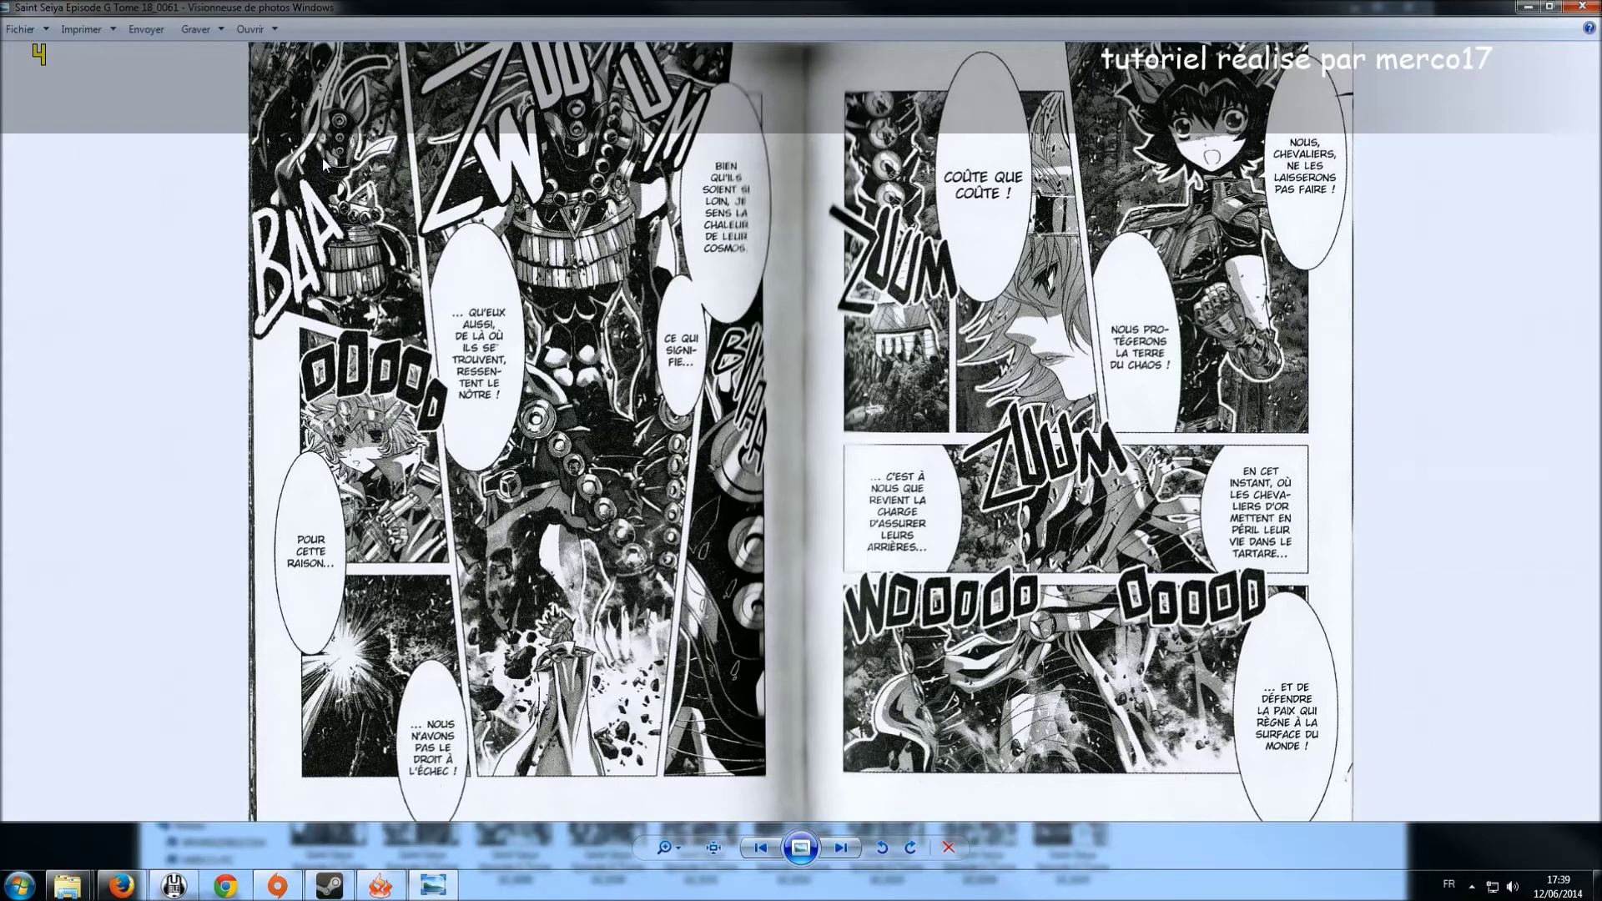
pyautogui.click(1581, 6)
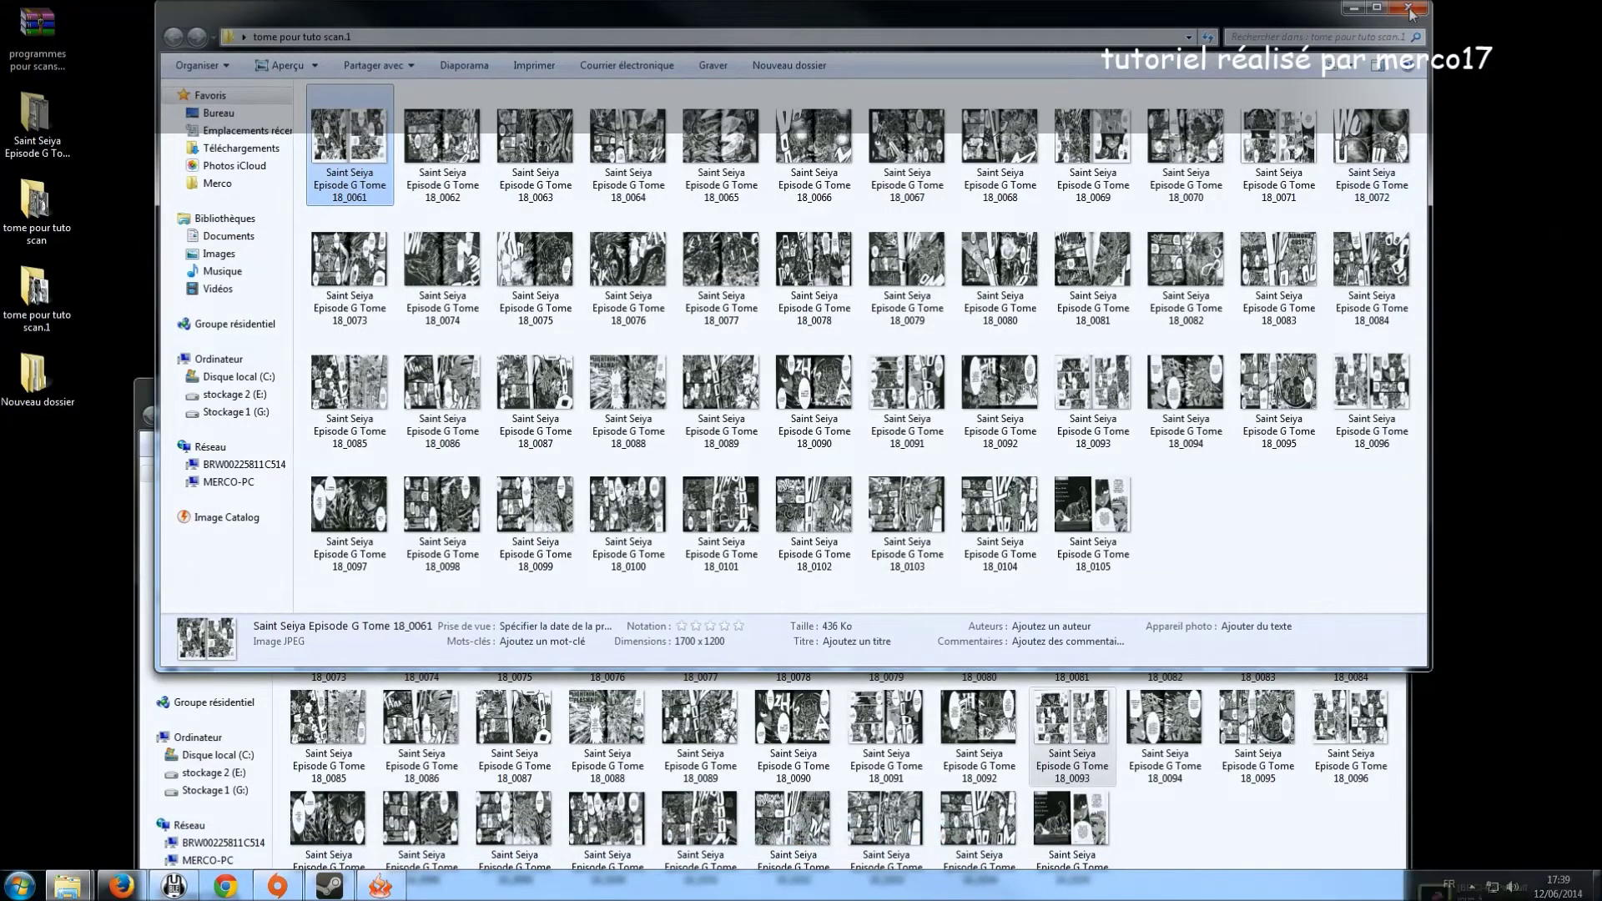
pyautogui.click(1410, 9)
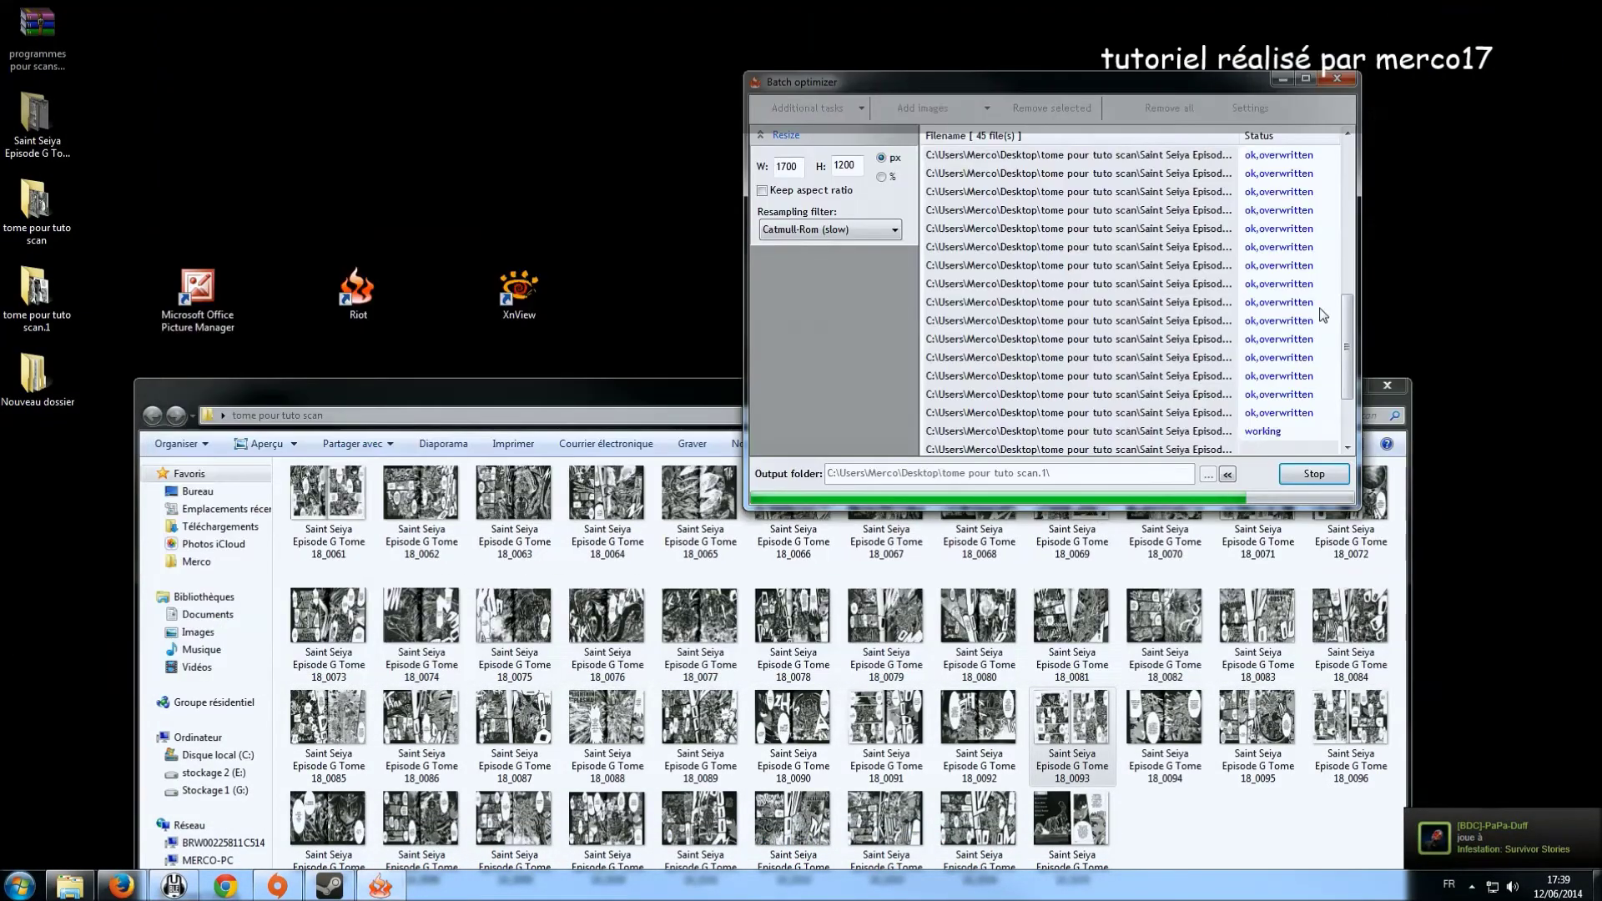
pyautogui.click(701, 385)
pyautogui.click(1400, 387)
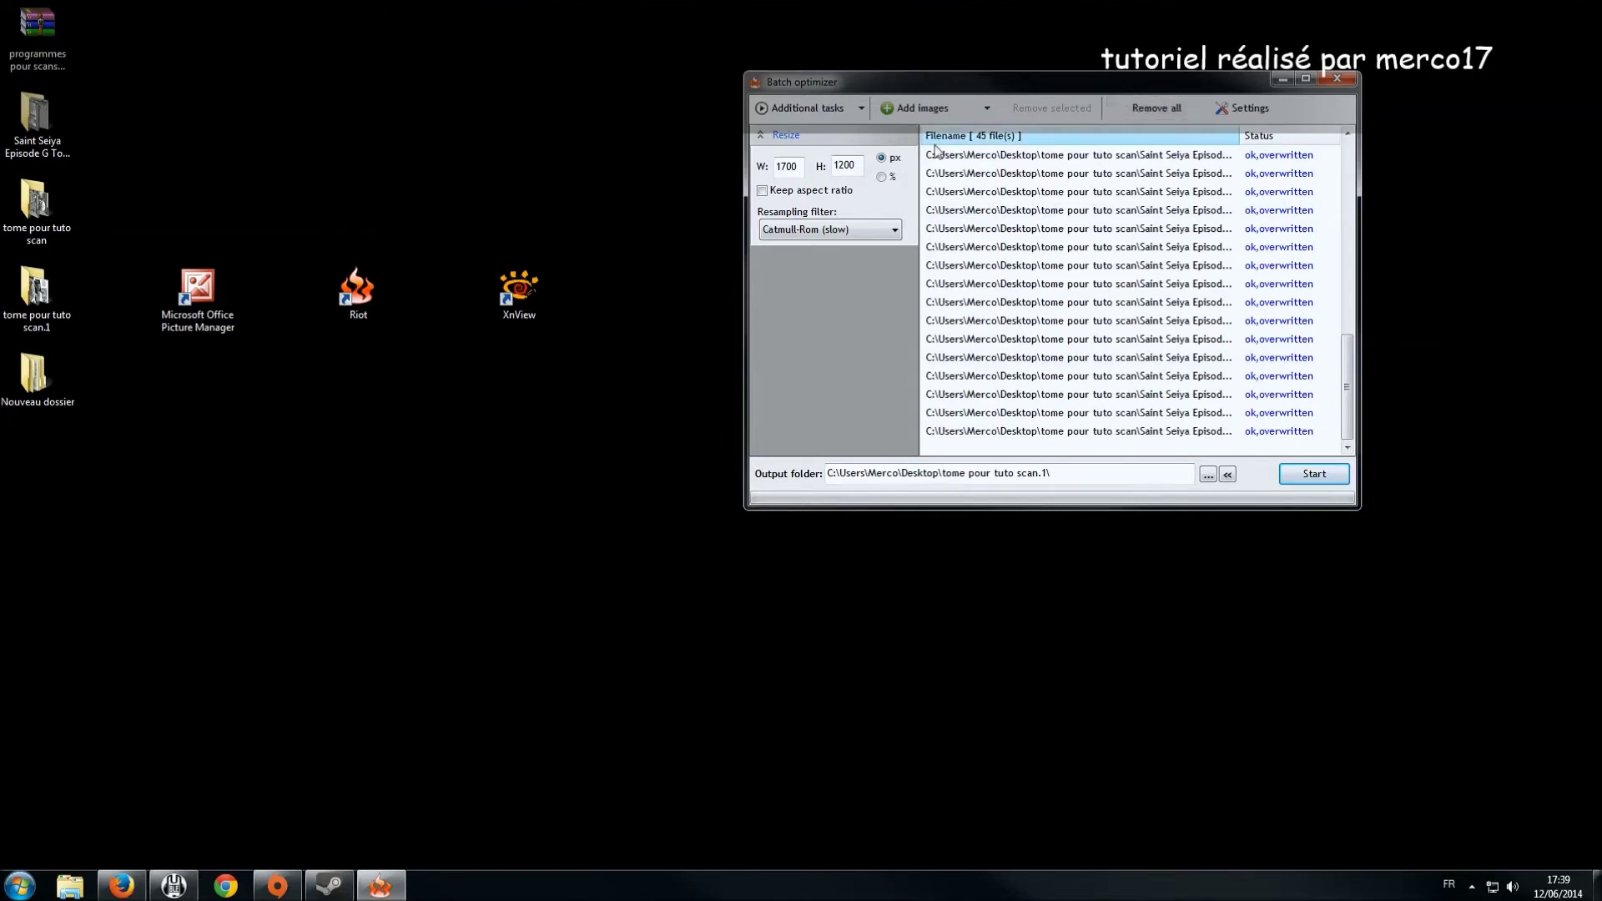
# - Remove all images from the batch list and close the batch optimizer and RIOT
pyautogui.moveTo(747, 286)
pyautogui.mouseDown()
pyautogui.moveTo(786, 287)
pyautogui.moveTo(731, 286)
pyautogui.mouseUp()
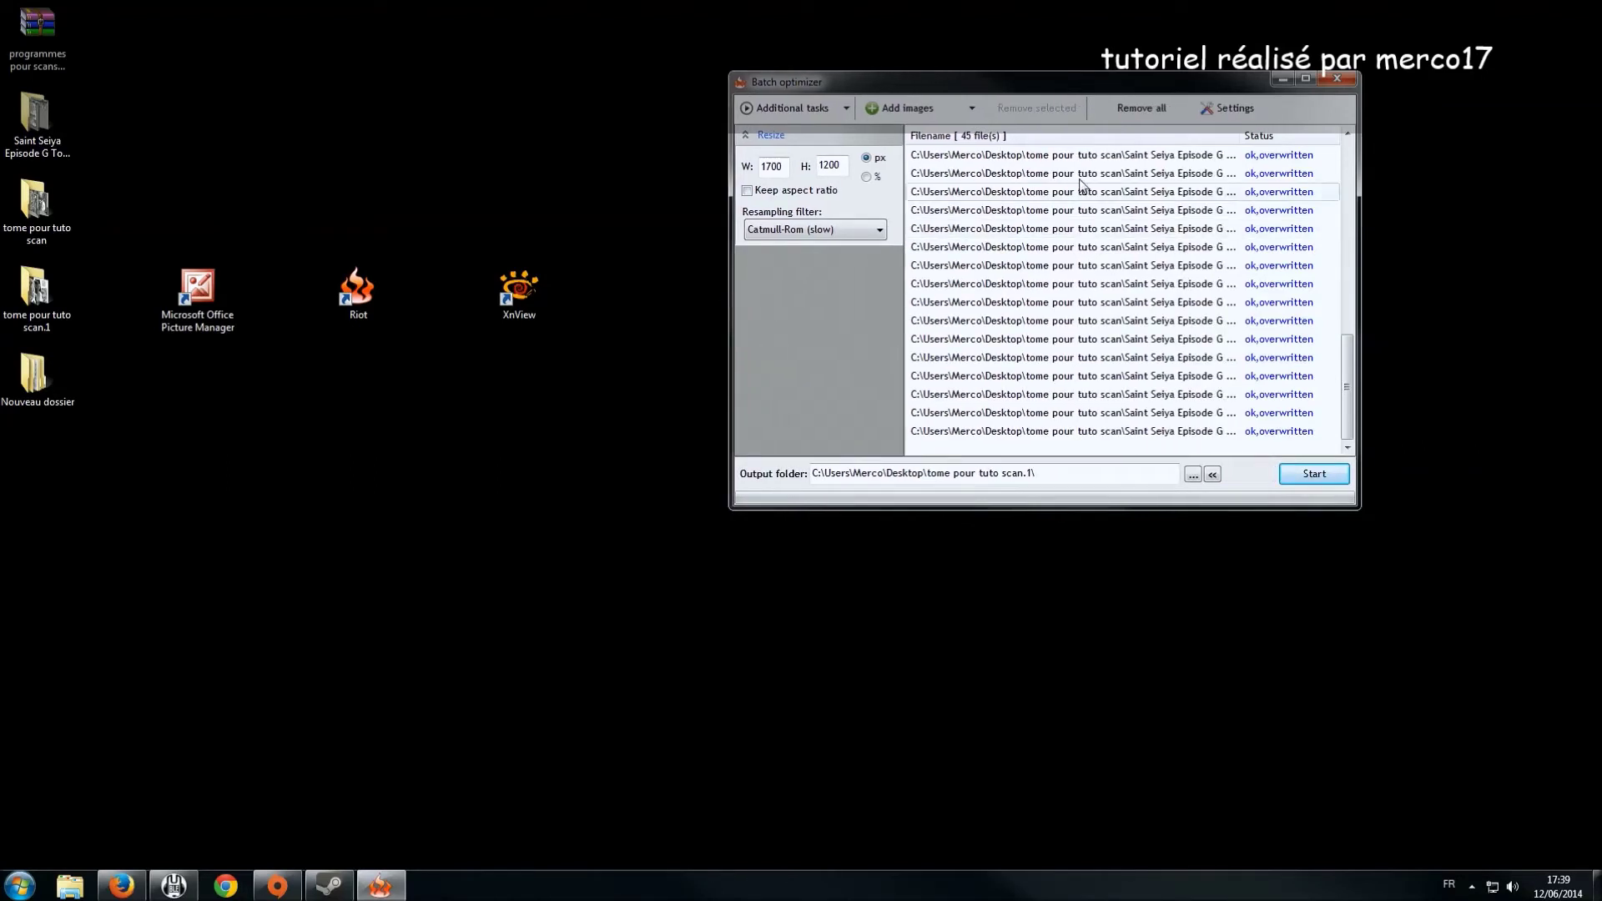
pyautogui.click(1137, 114)
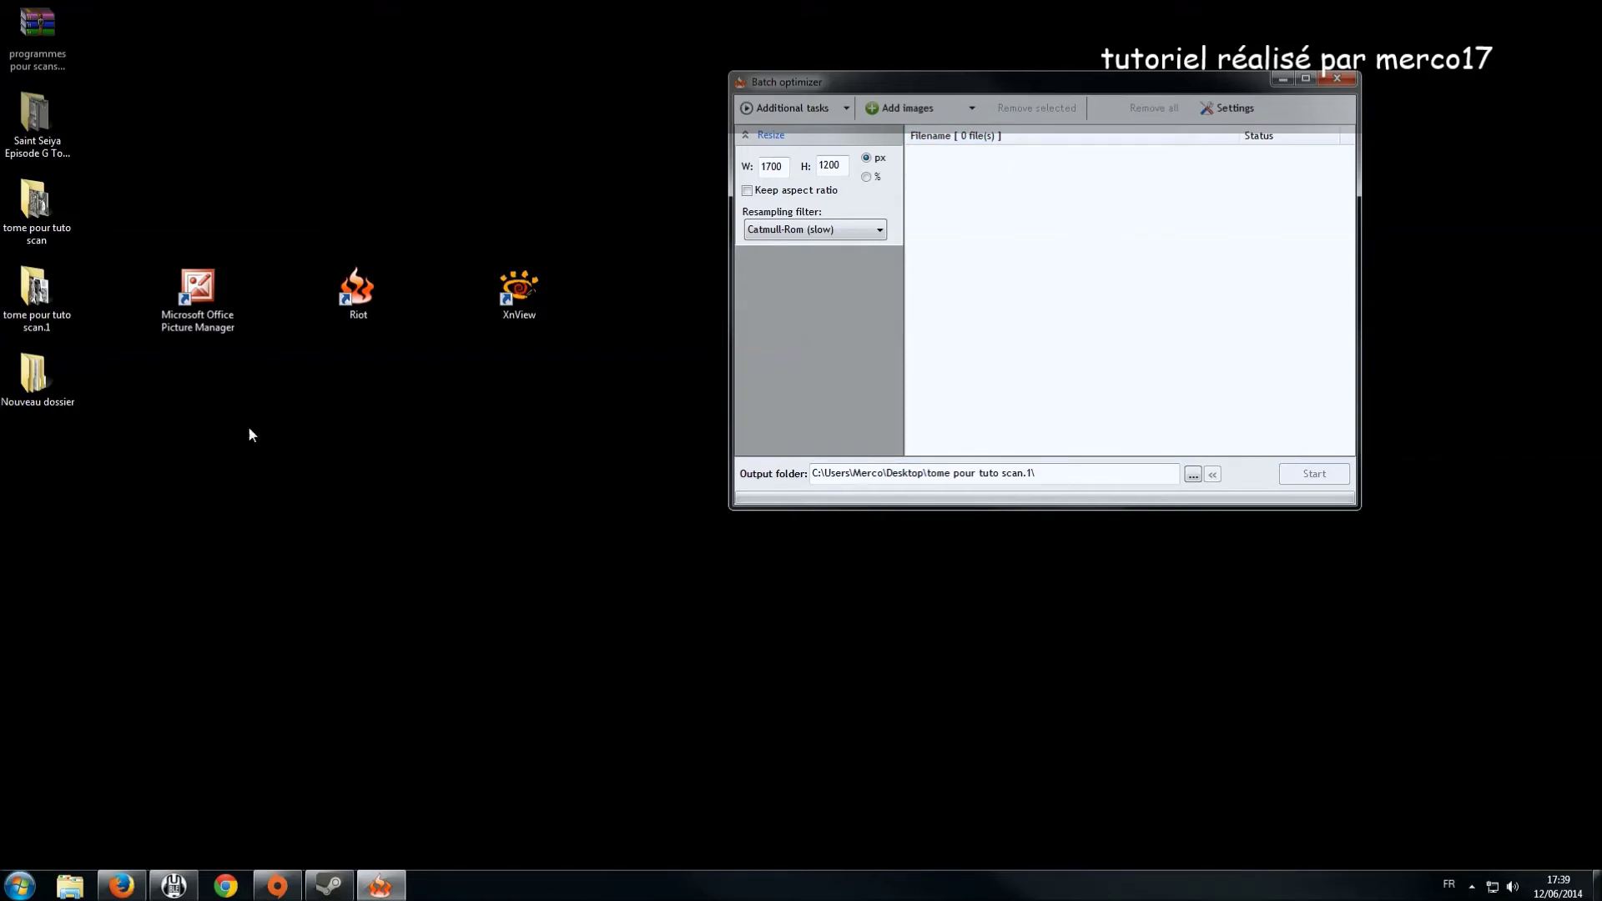
pyautogui.click(1336, 80)
pyautogui.click(1246, 124)
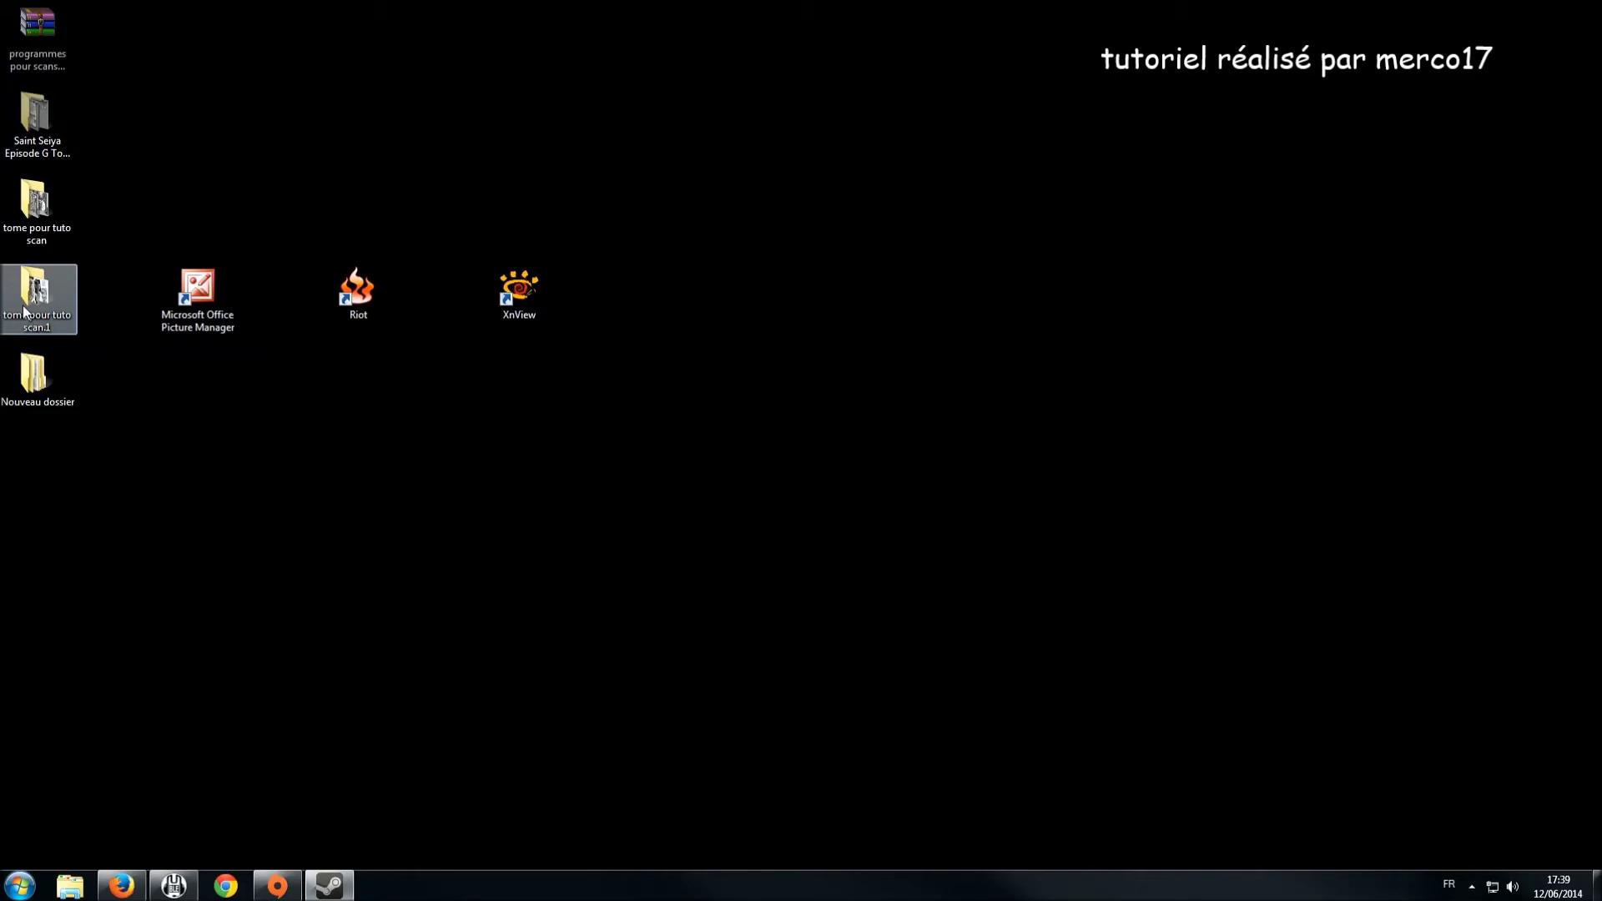
# - Batch-rename all page images in the "tome pour tuto scan" folder with the base name "1"
pyautogui.doubleClick(45, 205)
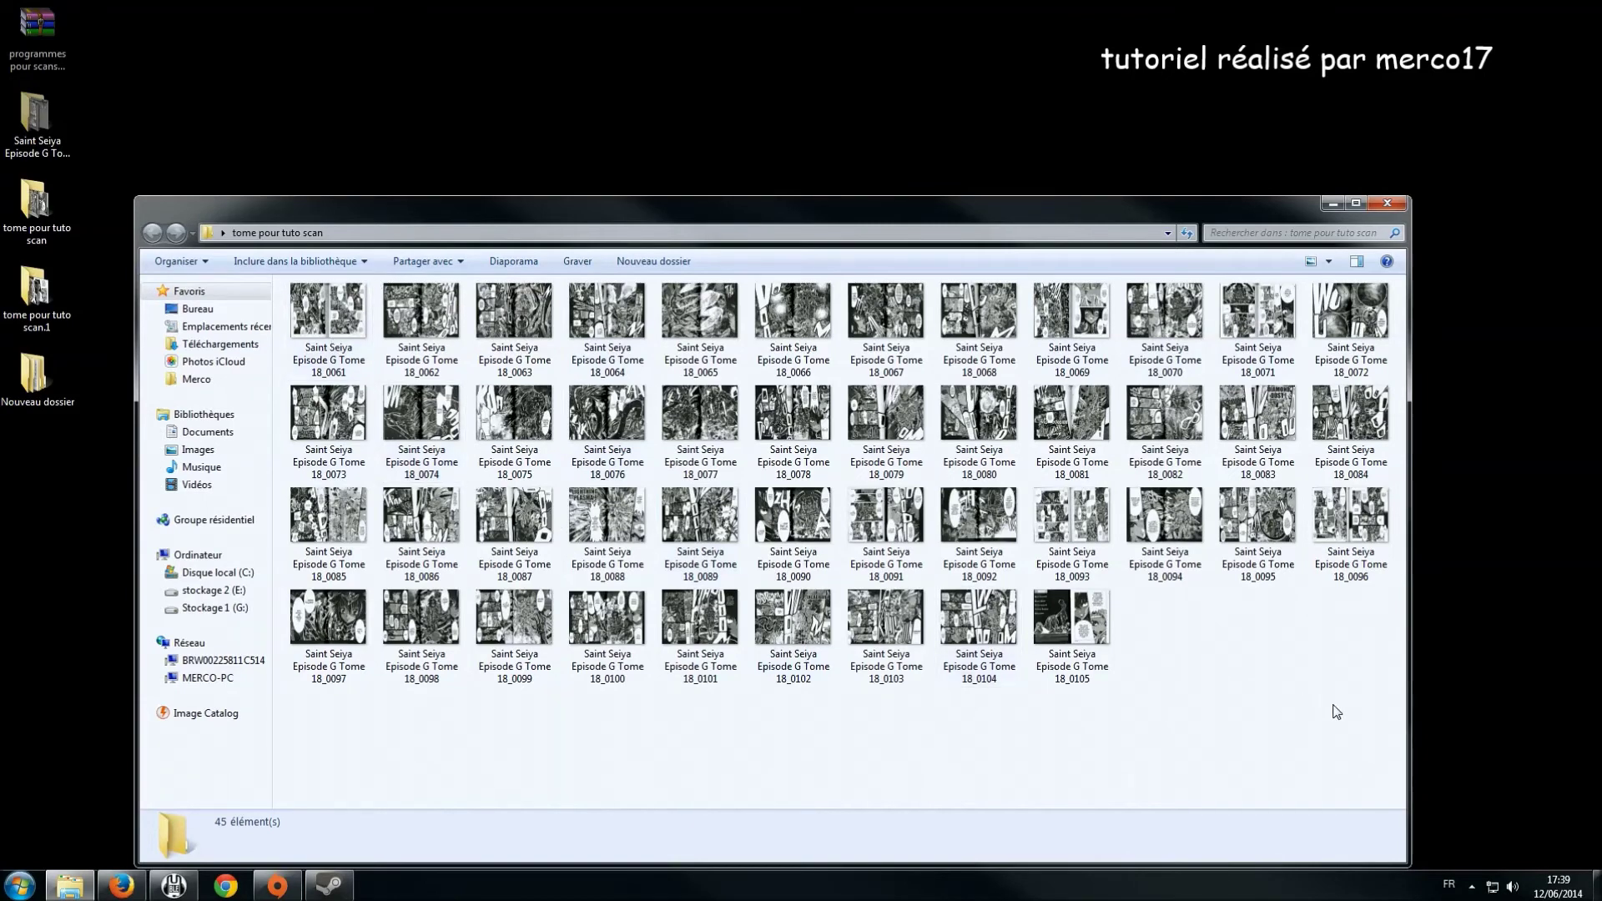
pyautogui.moveTo(1339, 700); pyautogui.dragTo(339, 316)
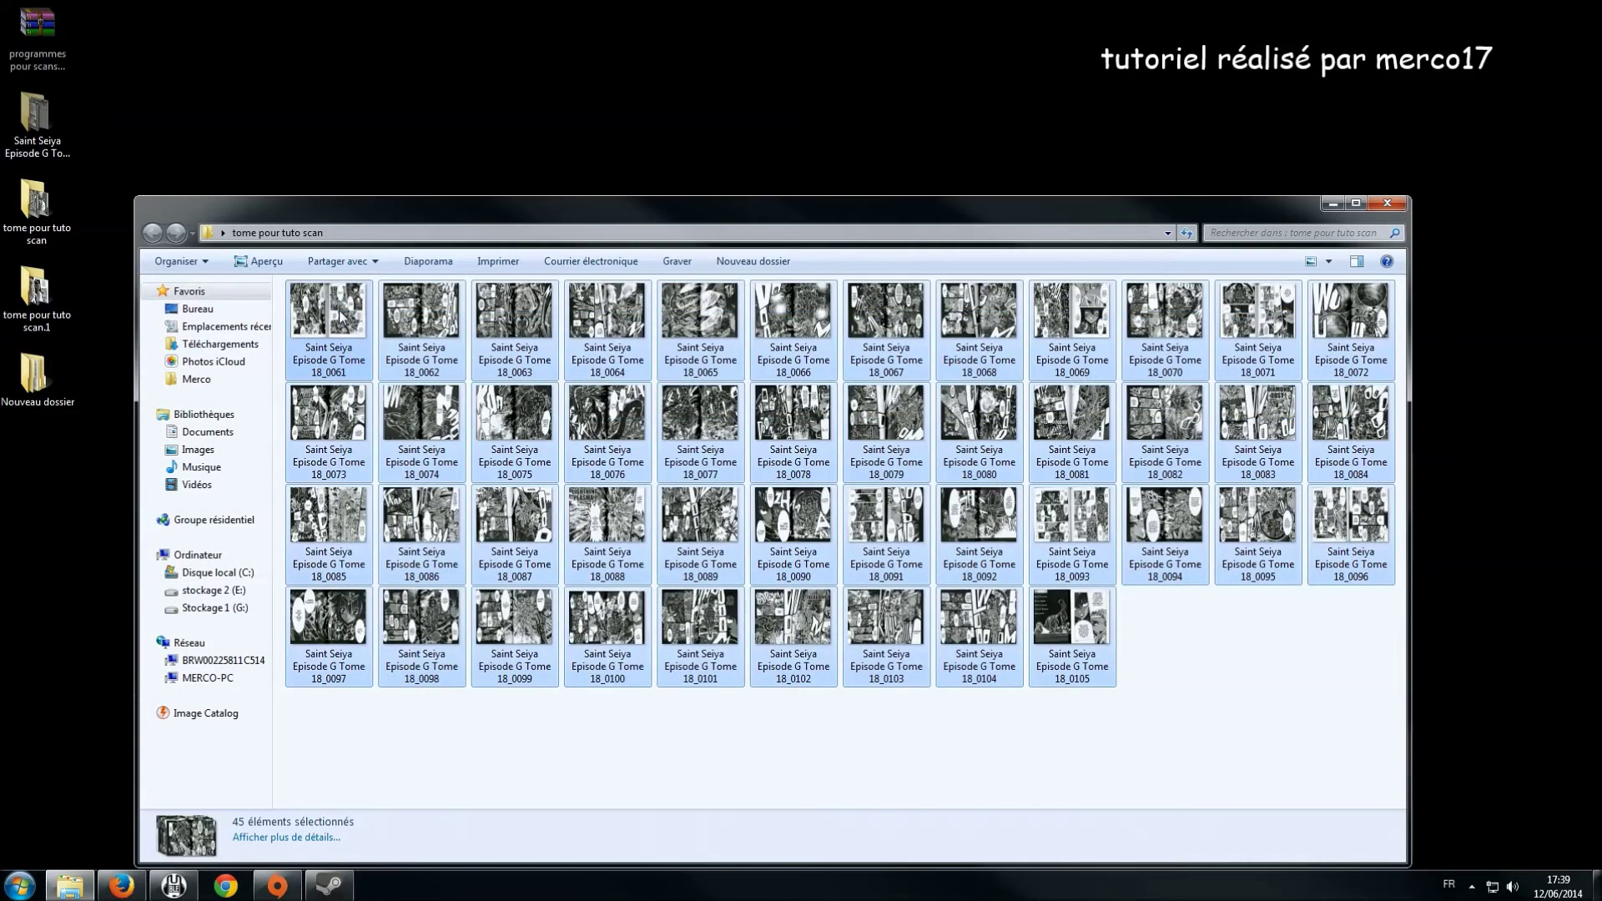
pyautogui.rightClick(329, 299)
pyautogui.click(437, 734)
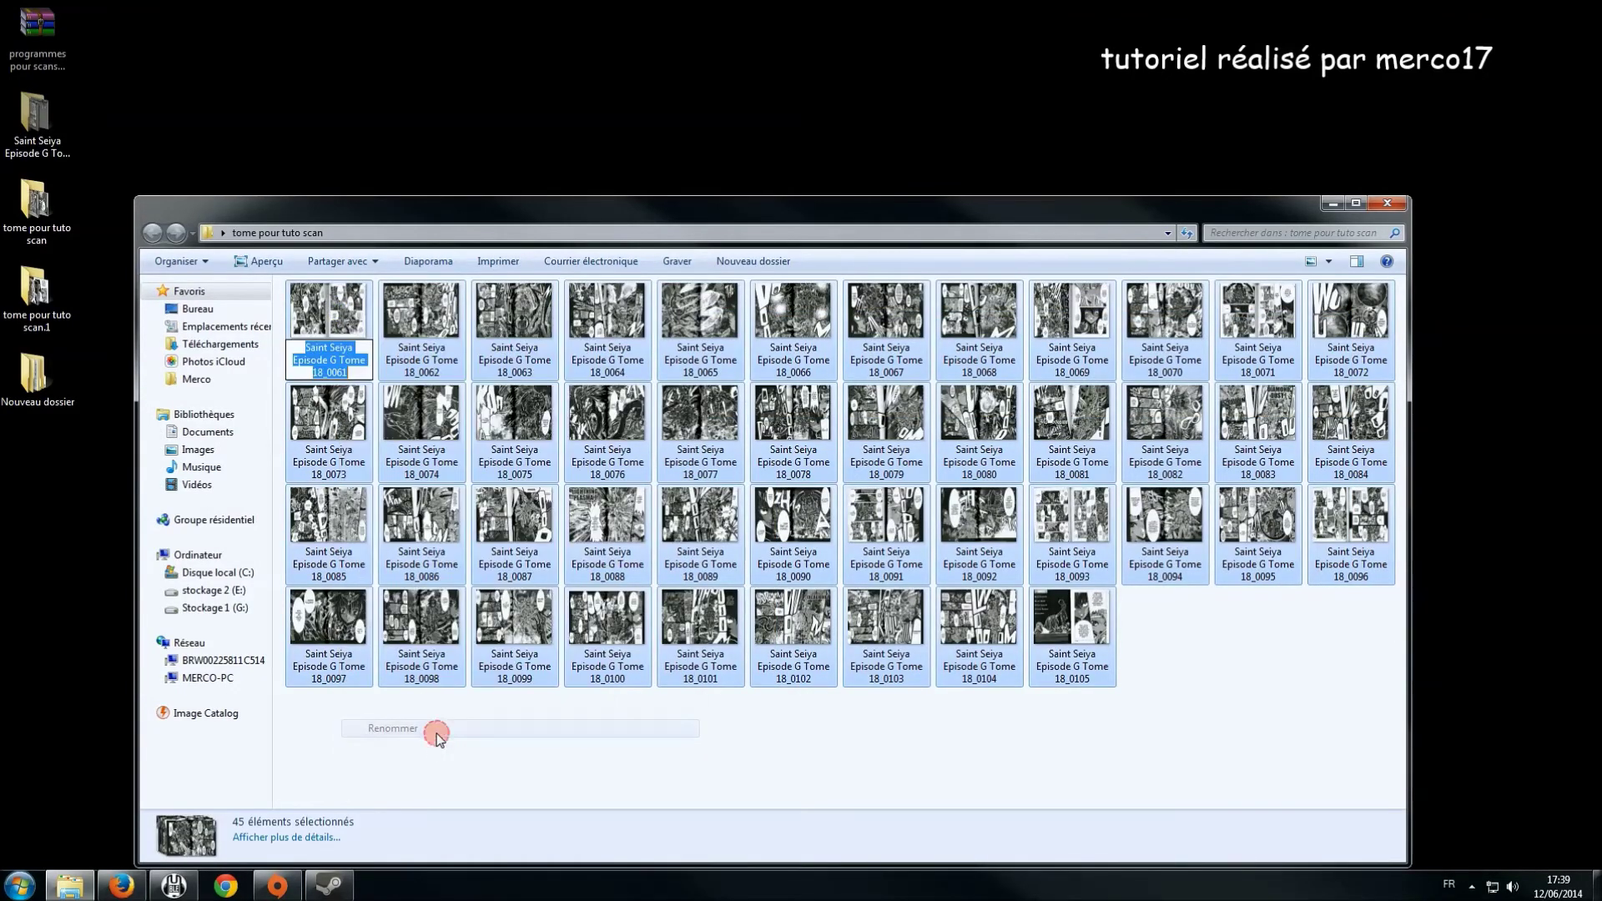
pyautogui.write('1')
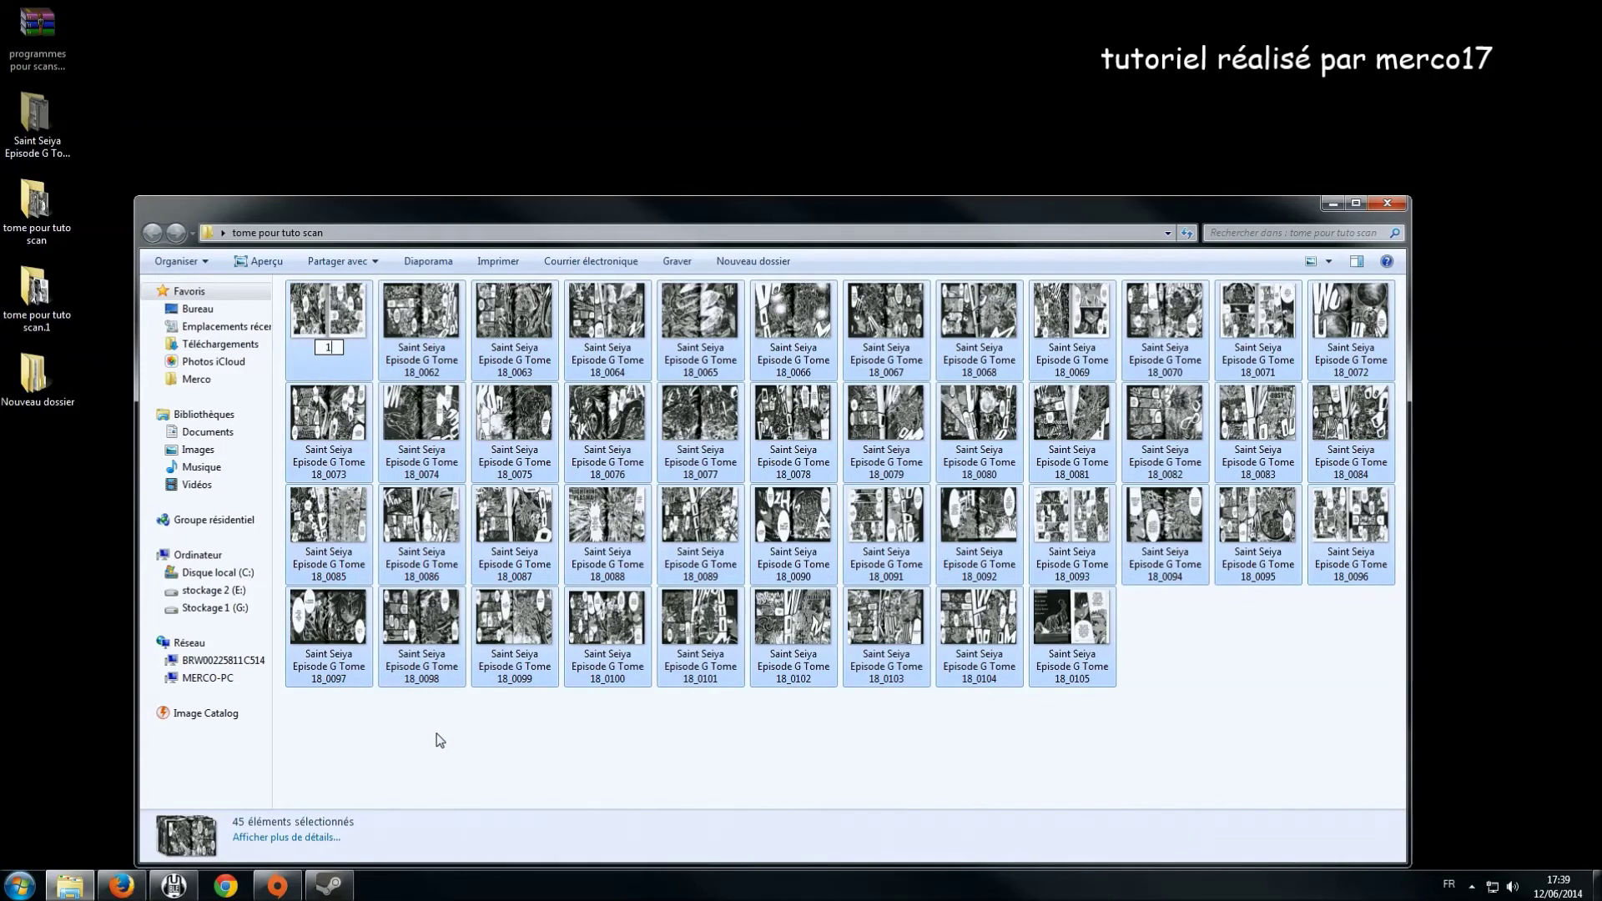
pyautogui.press('Return')
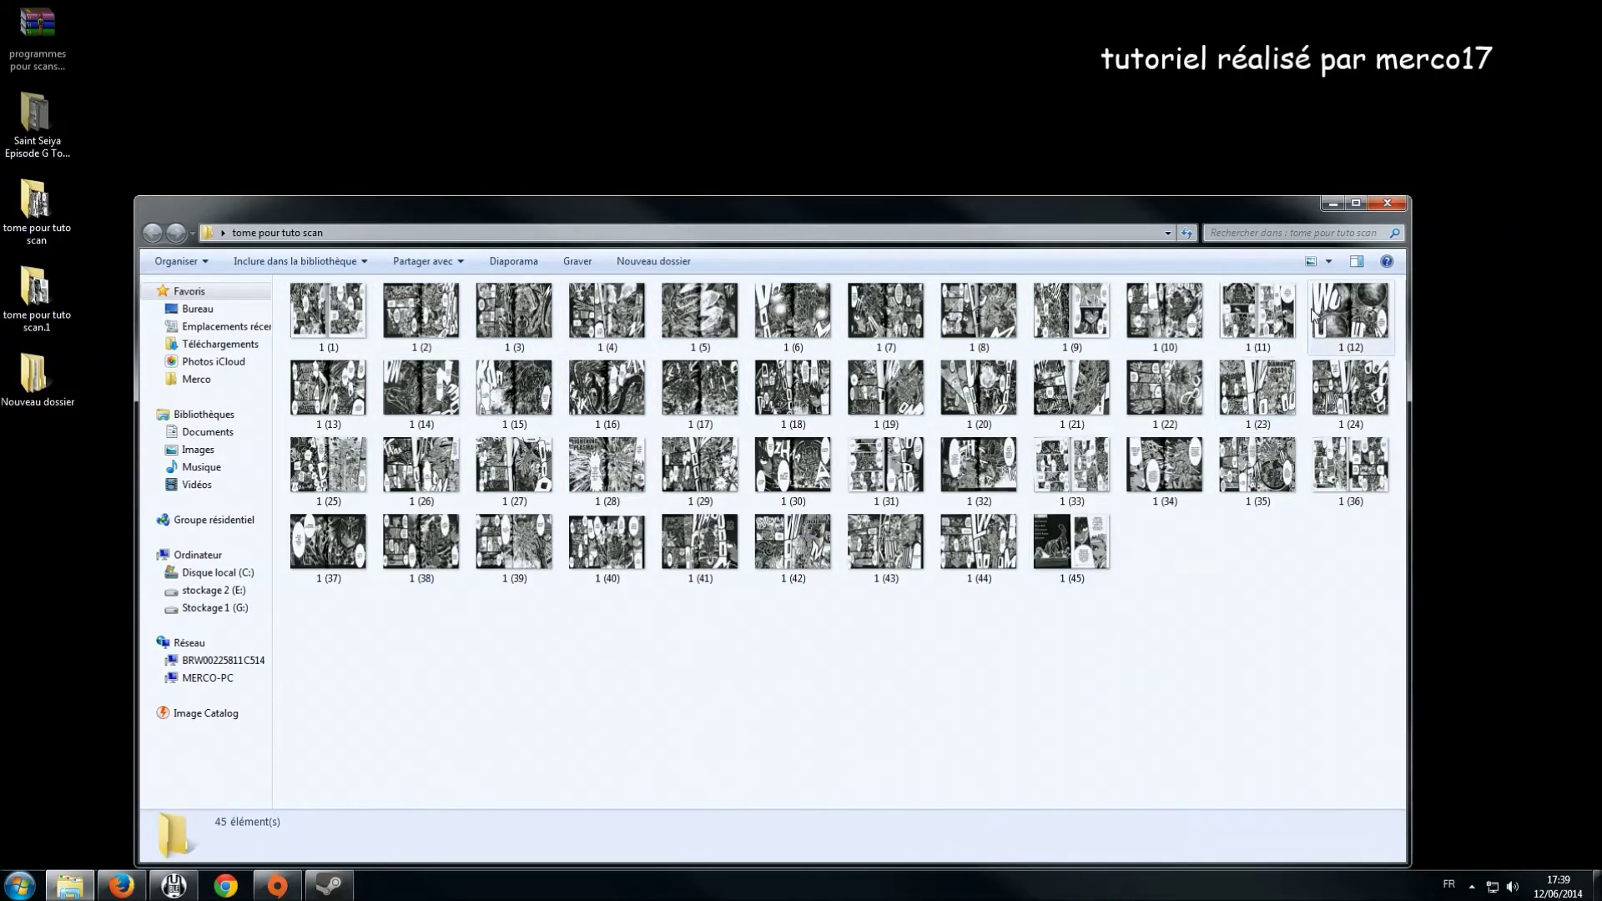
# - View the first renamed page, "1 (1)", in the photo viewer and close it
pyautogui.moveTo(809, 338)
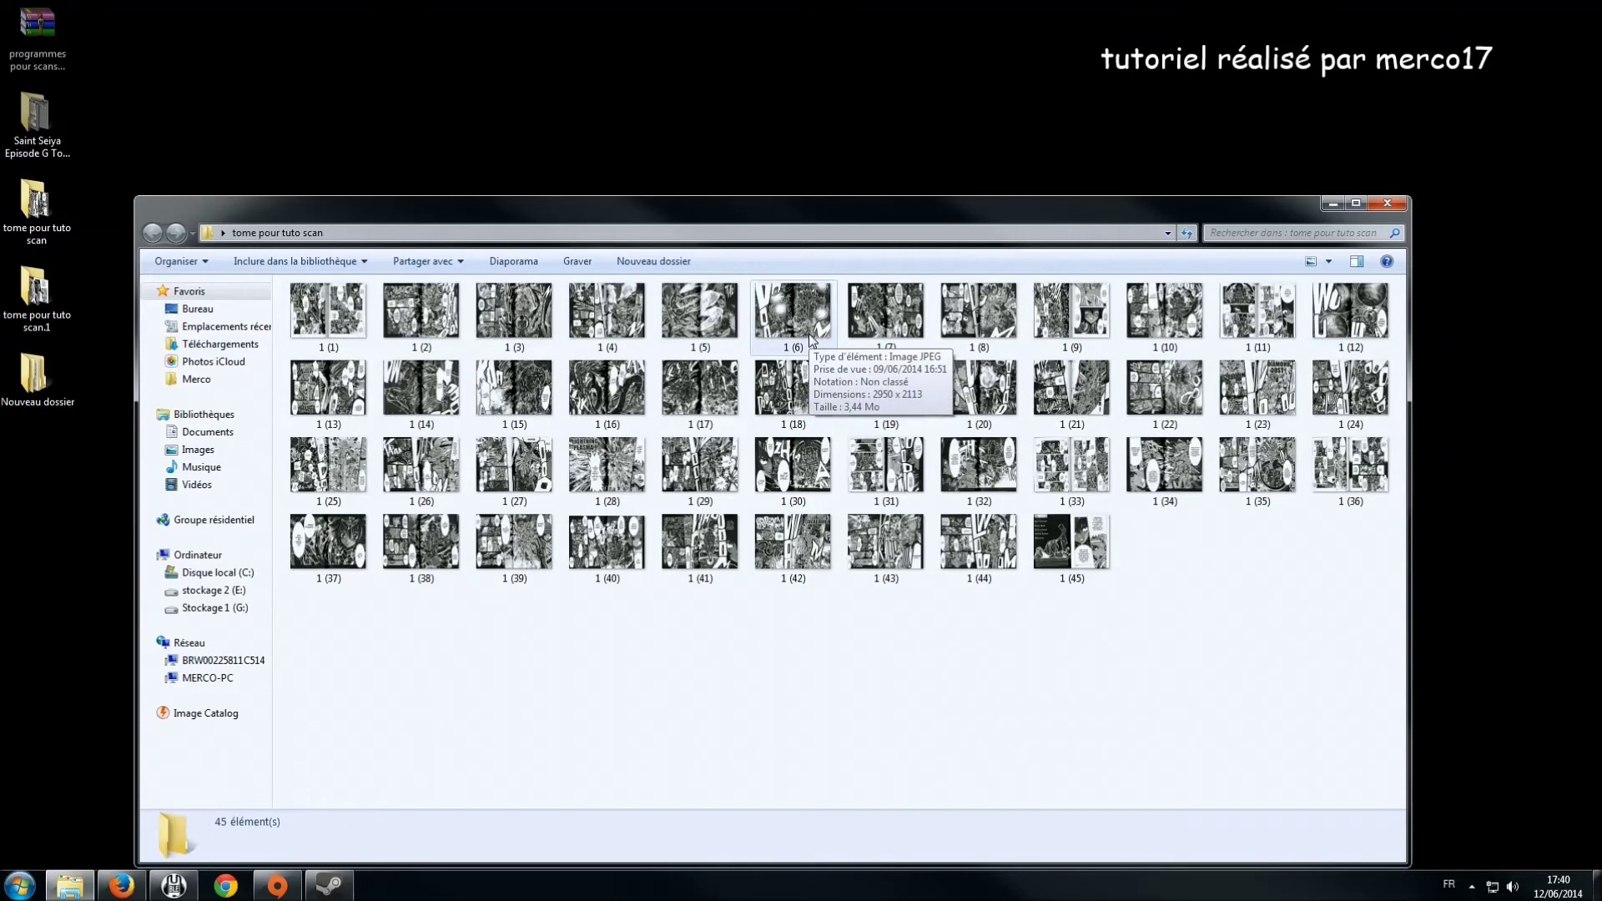
pyautogui.doubleClick(328, 313)
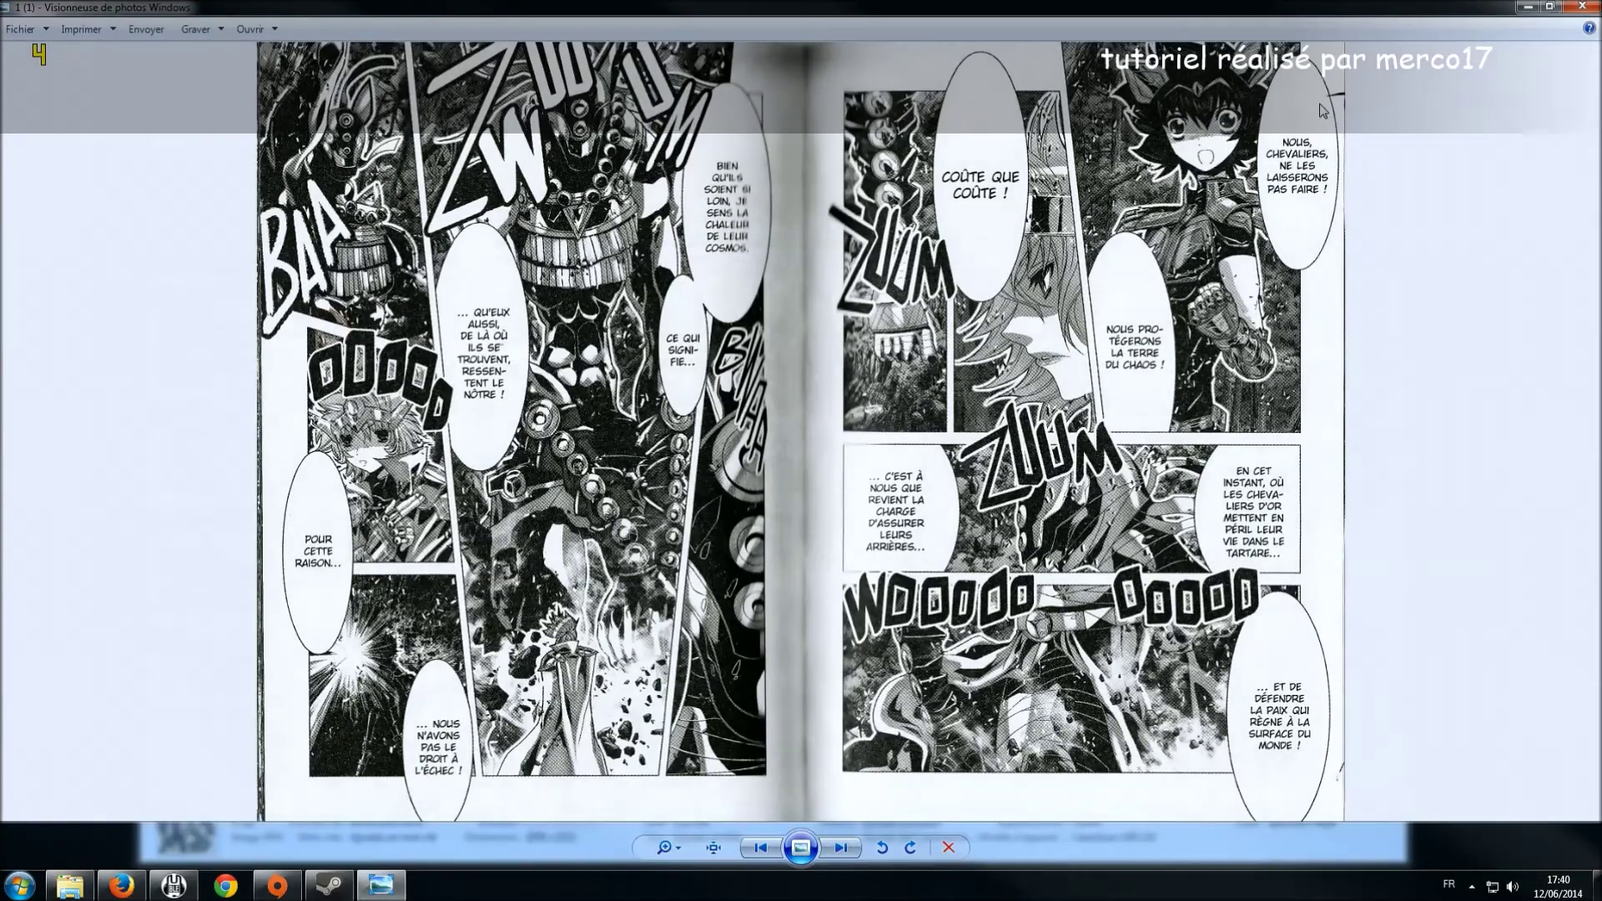
pyautogui.click(1581, 6)
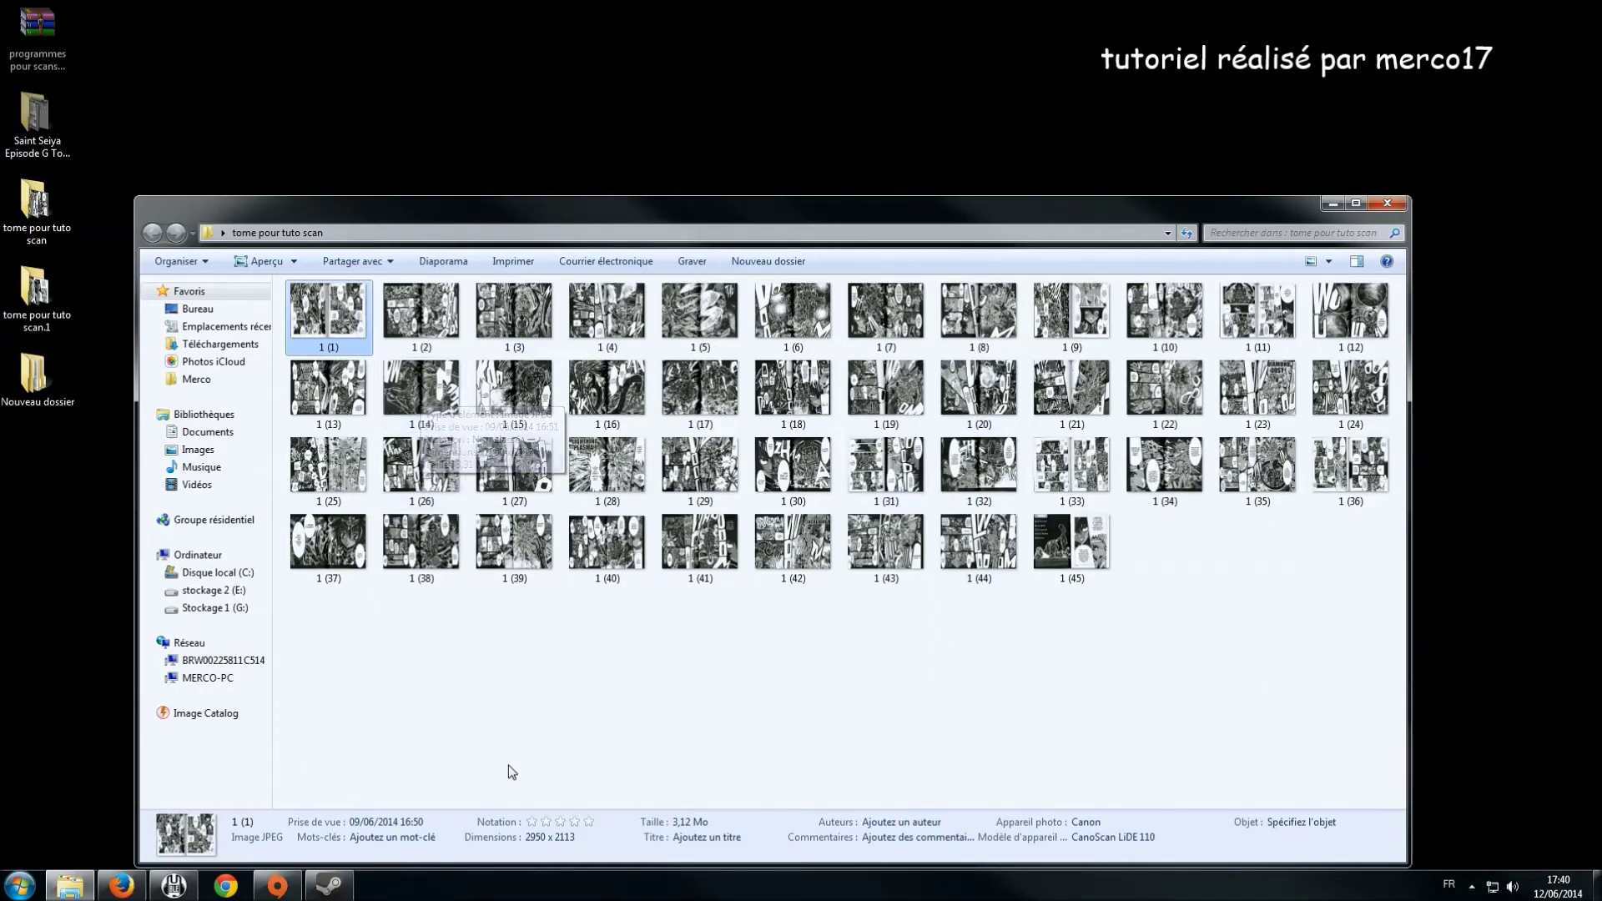
# - Move the folder window aside to uncover the desktop shortcuts, launch XnView and reposition its window over the folder
pyautogui.moveTo(690, 218); pyautogui.dragTo(722, 416)
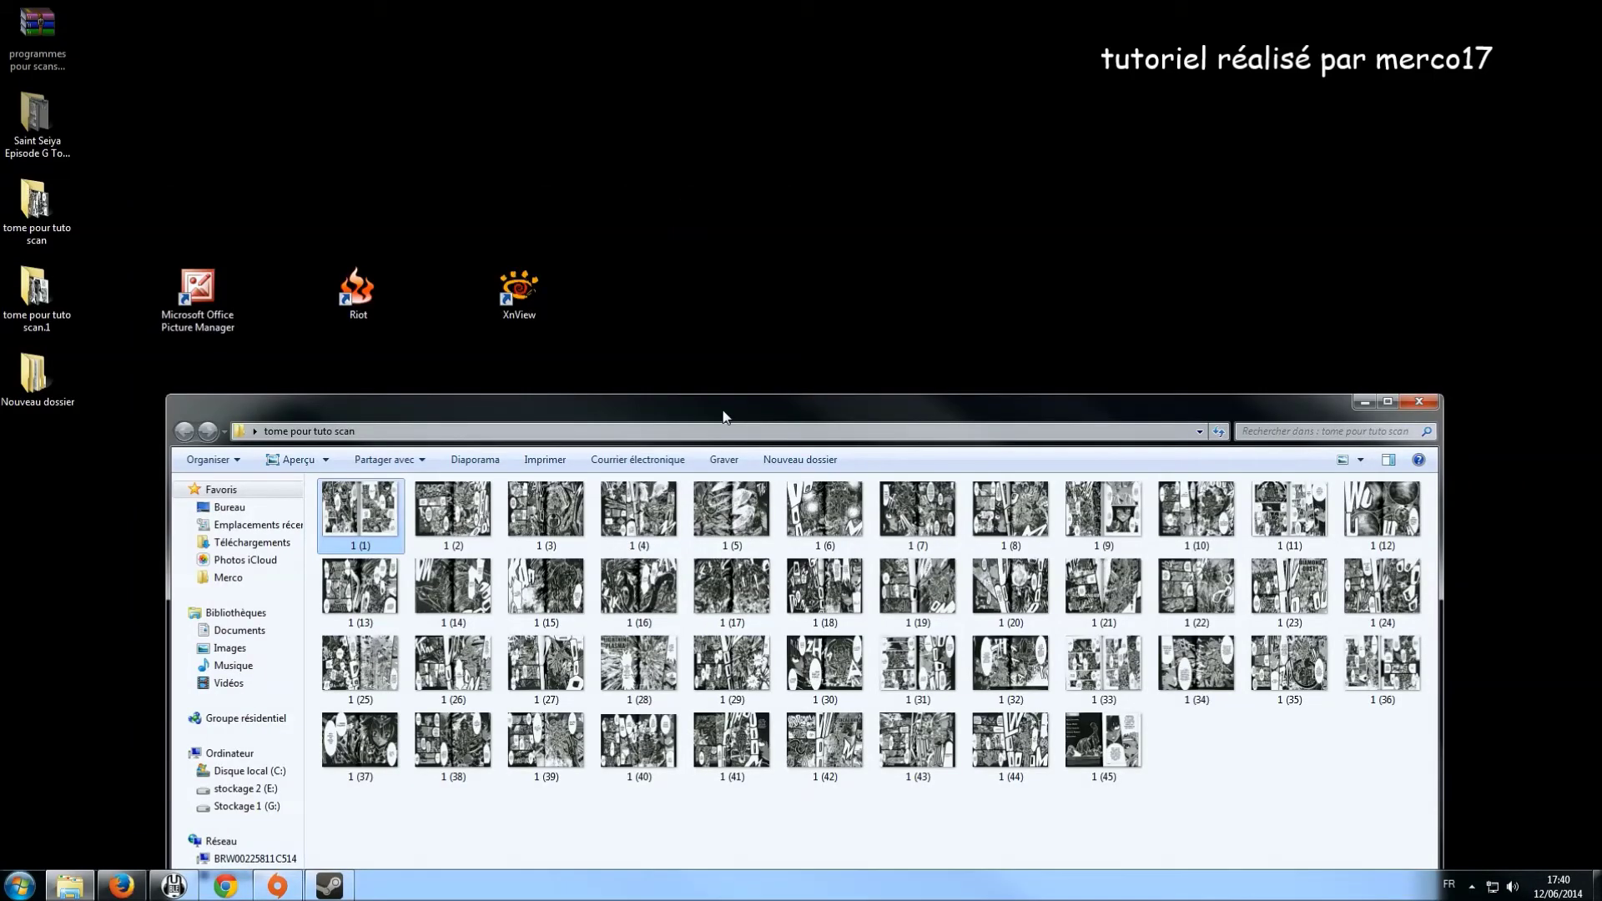
pyautogui.click(538, 290)
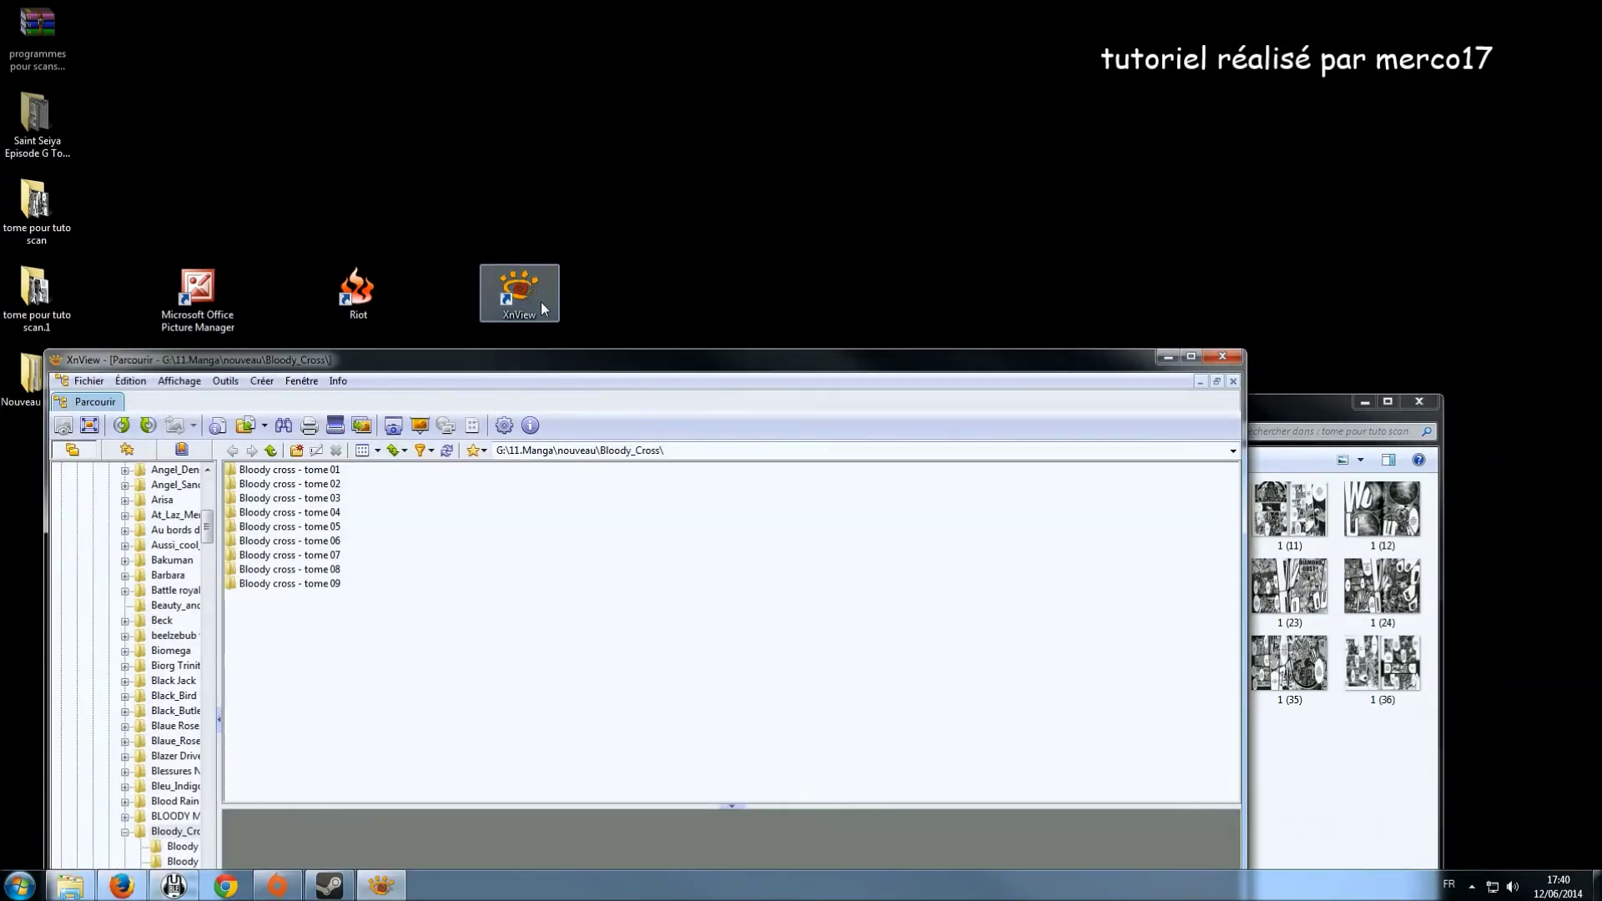
pyautogui.moveTo(715, 360); pyautogui.dragTo(916, 222)
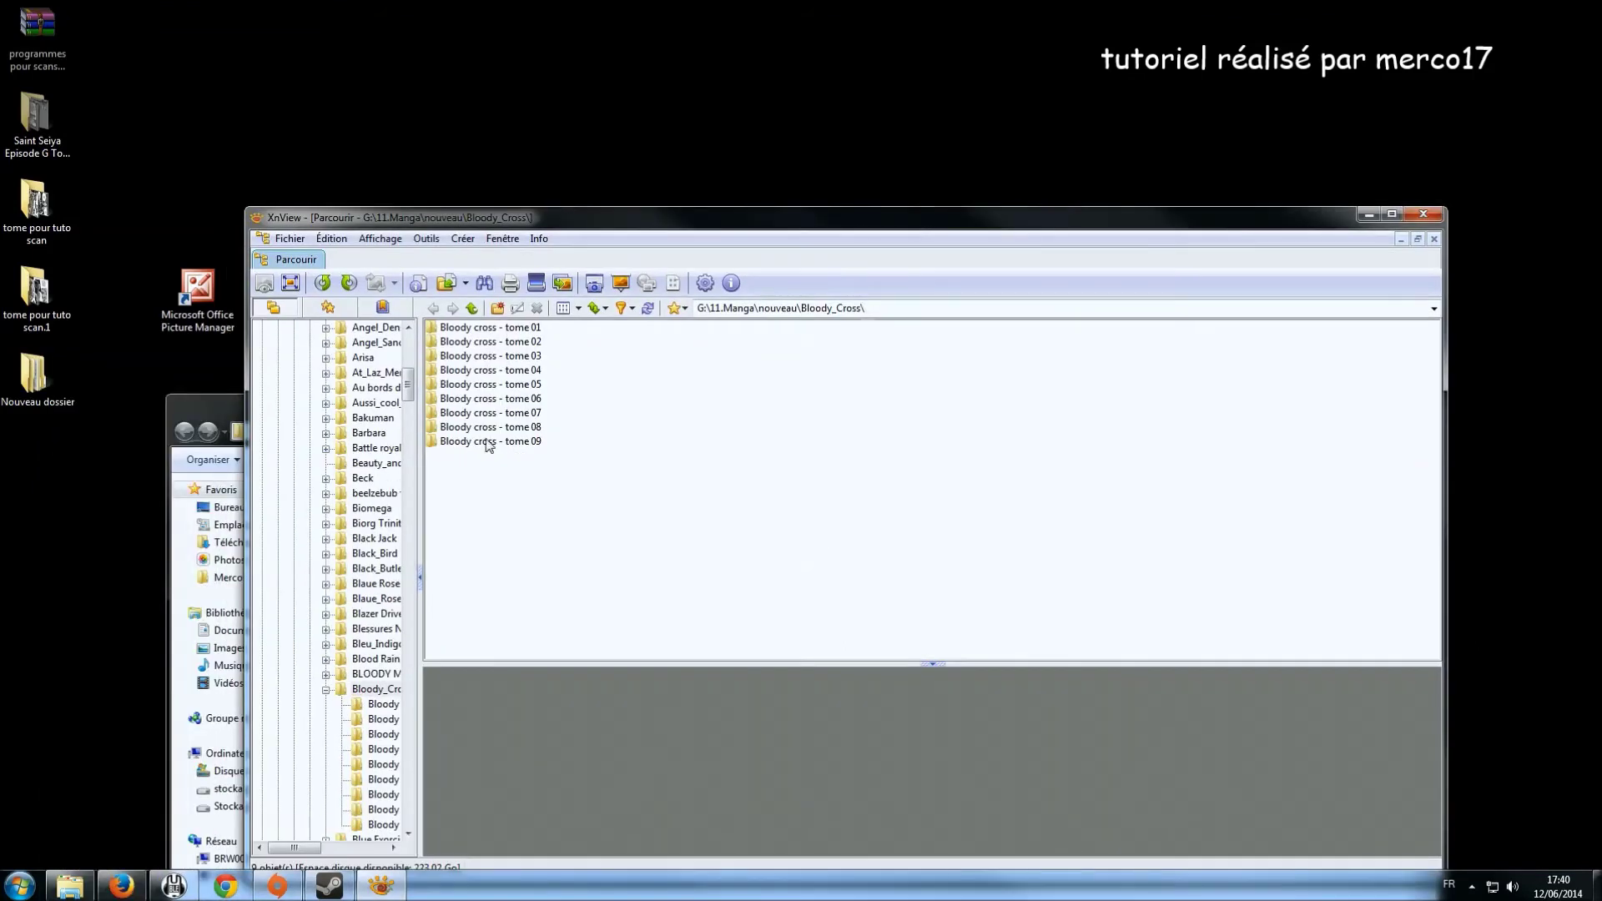